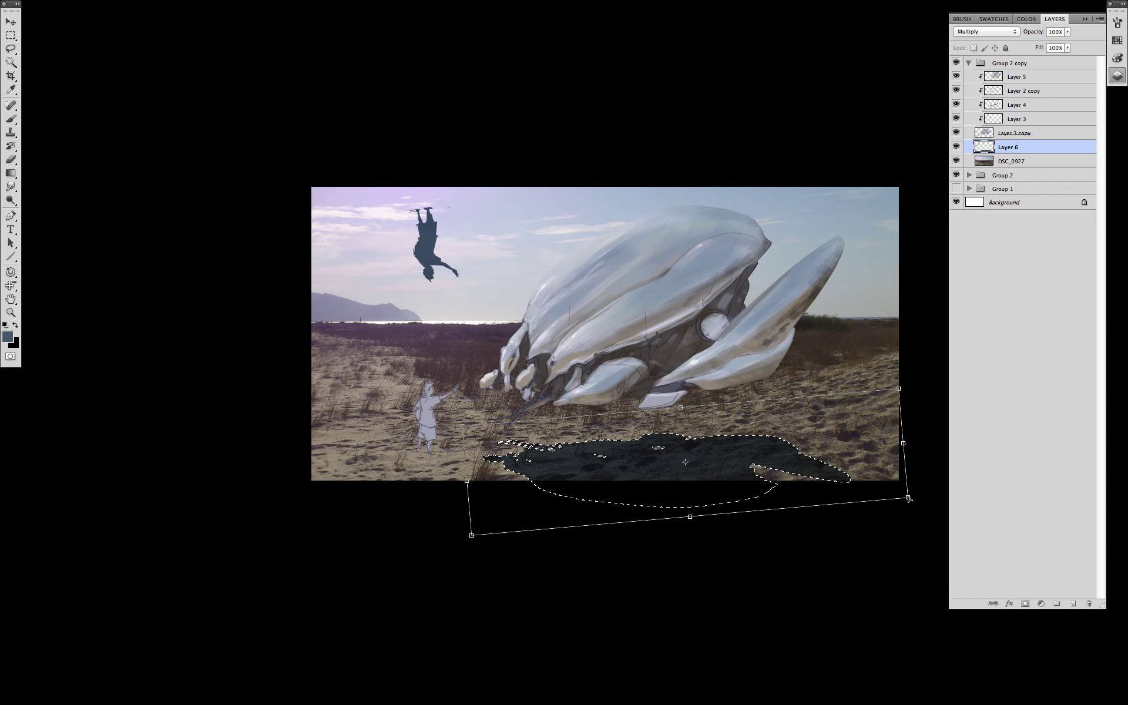
Widen and flatten the ship's shadow with a free transform so it lies on the sand beneath the ship.
left_click_drag(908, 498, 1013, 504)
left_click_drag(472, 535, 502, 536)
left_click_drag(823, 508, 820, 491)
left_click_drag(926, 339, 922, 332)
key("Return")
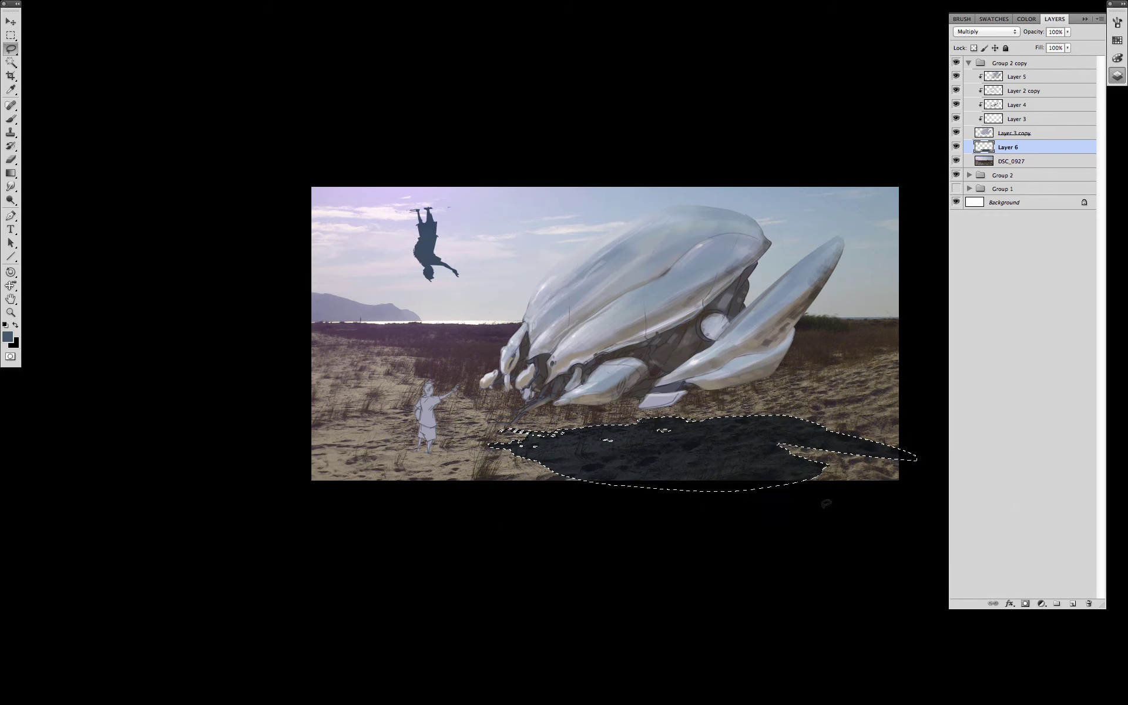
Shift the ship shadow's hue by +12 and clear the selection.
key("ctrl+u")
left_click_drag(943, 406, 950, 412)
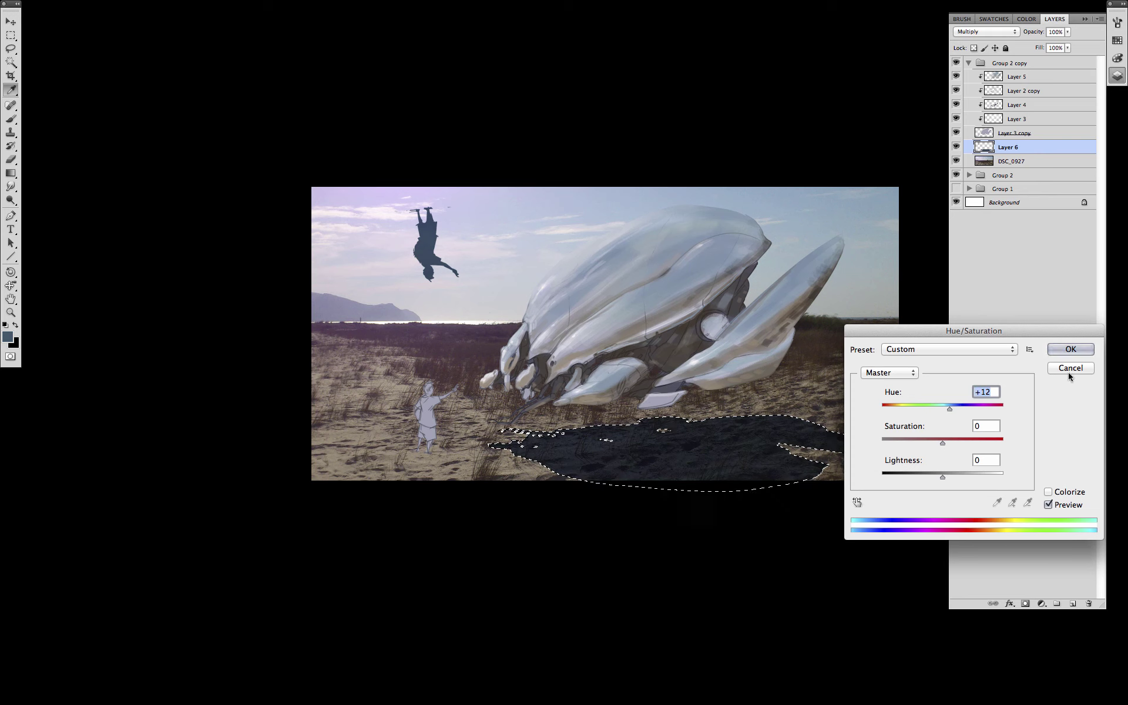
left_click(1070, 350)
key("m")
left_click(772, 521)
Lasso the upside-down figure silhouette in the sky and place it at the standing figure's feet as a cast shadow.
key("l")
mouse_move(461, 221)
left_mouse_down()
mouse_move(397, 204)
mouse_move(438, 305)
left_mouse_up()
key("v")
mouse_move(438, 305)
left_mouse_down()
mouse_move(440, 548)
mouse_move(451, 523)
mouse_move(474, 523)
left_mouse_up()
key("ctrl+t")
key("Return")
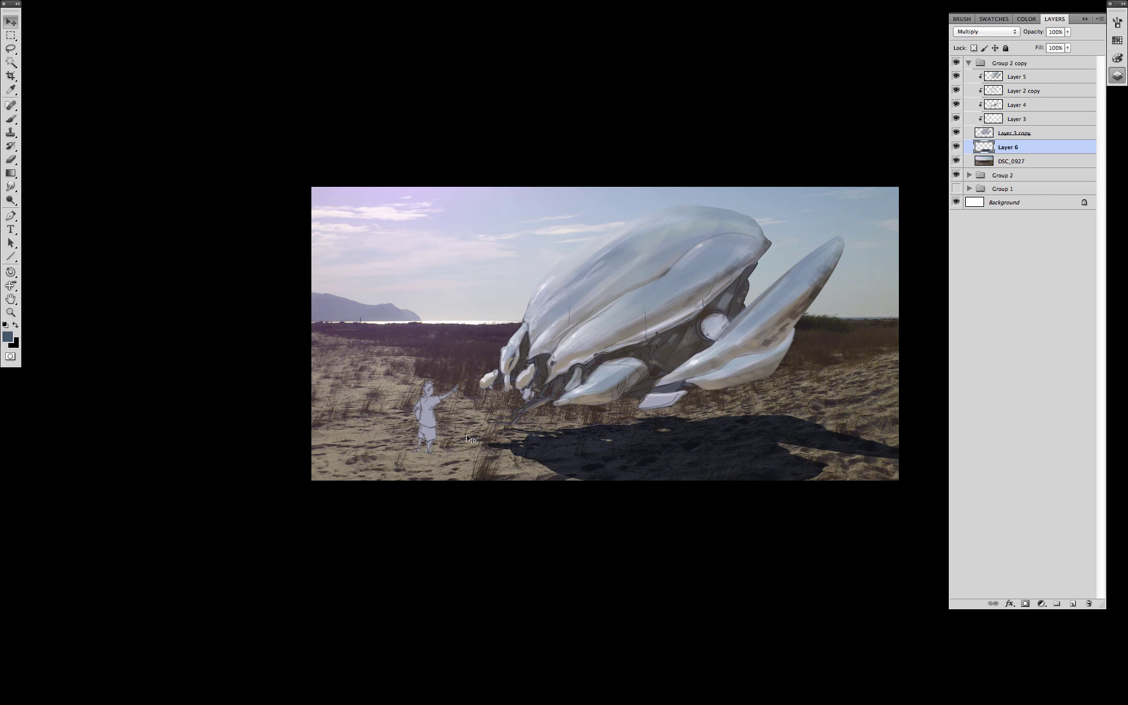
Shift the hue of the figure's shadow slightly with Hue/Saturation, and deselect it.
key("ctrl+u")
left_click(1059, 366)
key("ctrl+u")
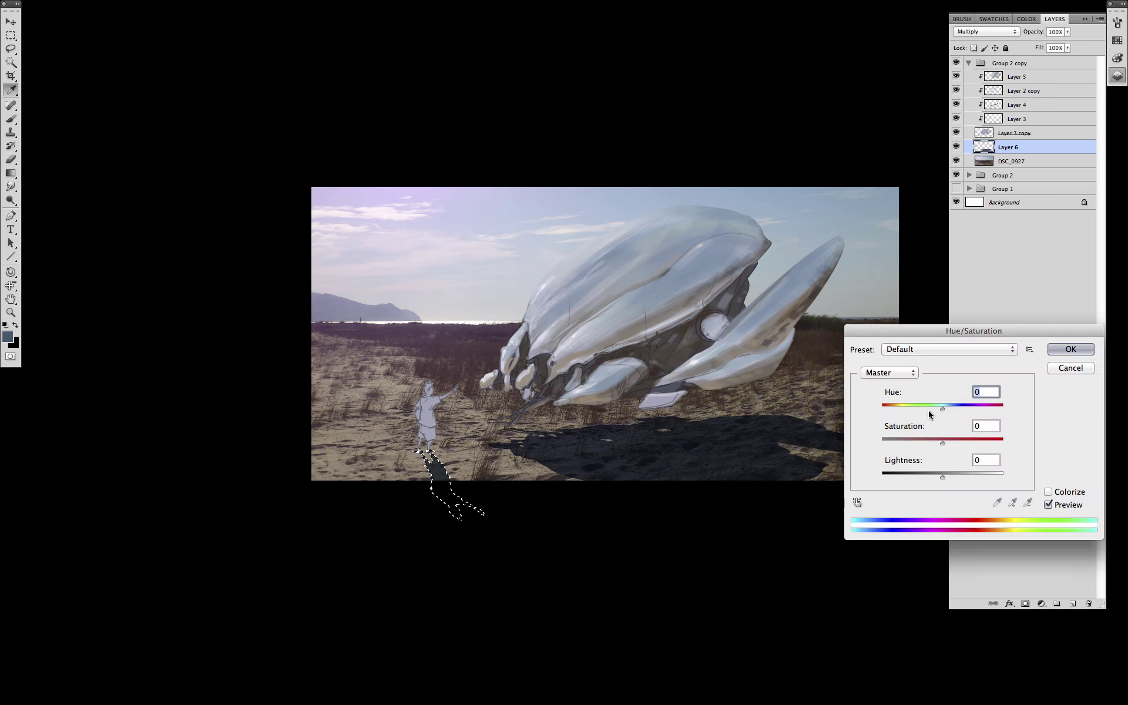
left_click_drag(942, 409, 952, 410)
left_click(1070, 351)
key("ctrl+d")
key("m")
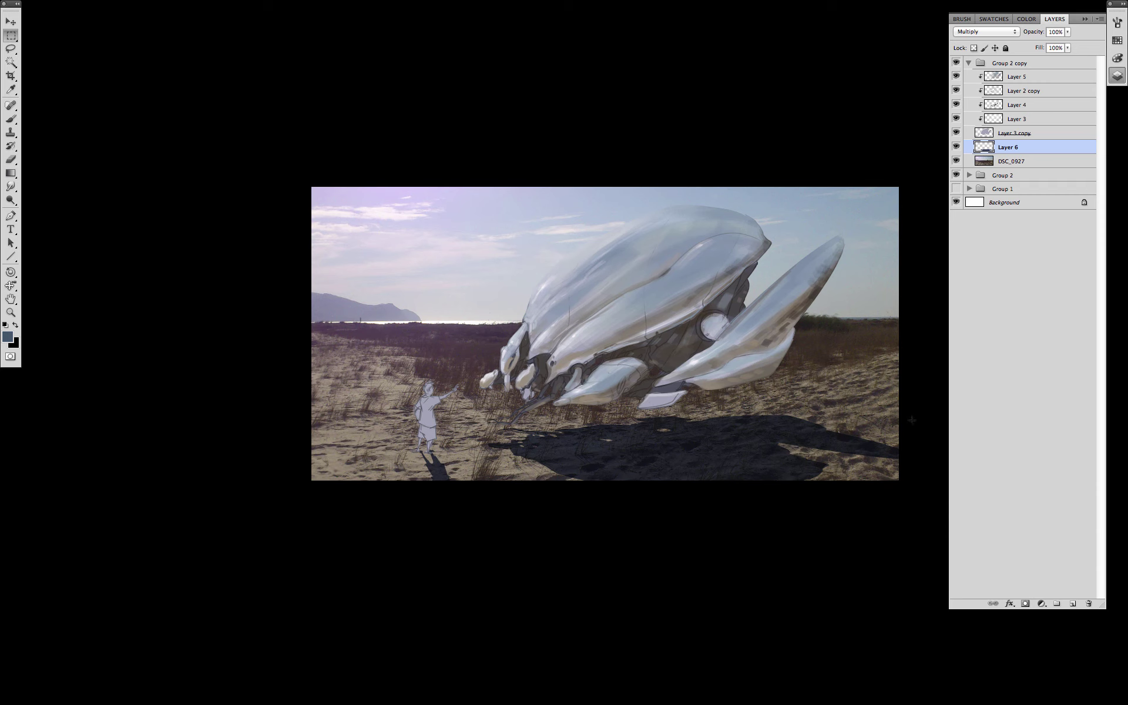
On the DSC_0927 photo layer, paint haze over the horizon behind the ship's tail with an enlarged soft brush and sampled sky colour.
left_click_drag(761, 506, 750, 506)
left_click(1019, 164)
key("b")
right_click(634, 510)
left_click(701, 651)
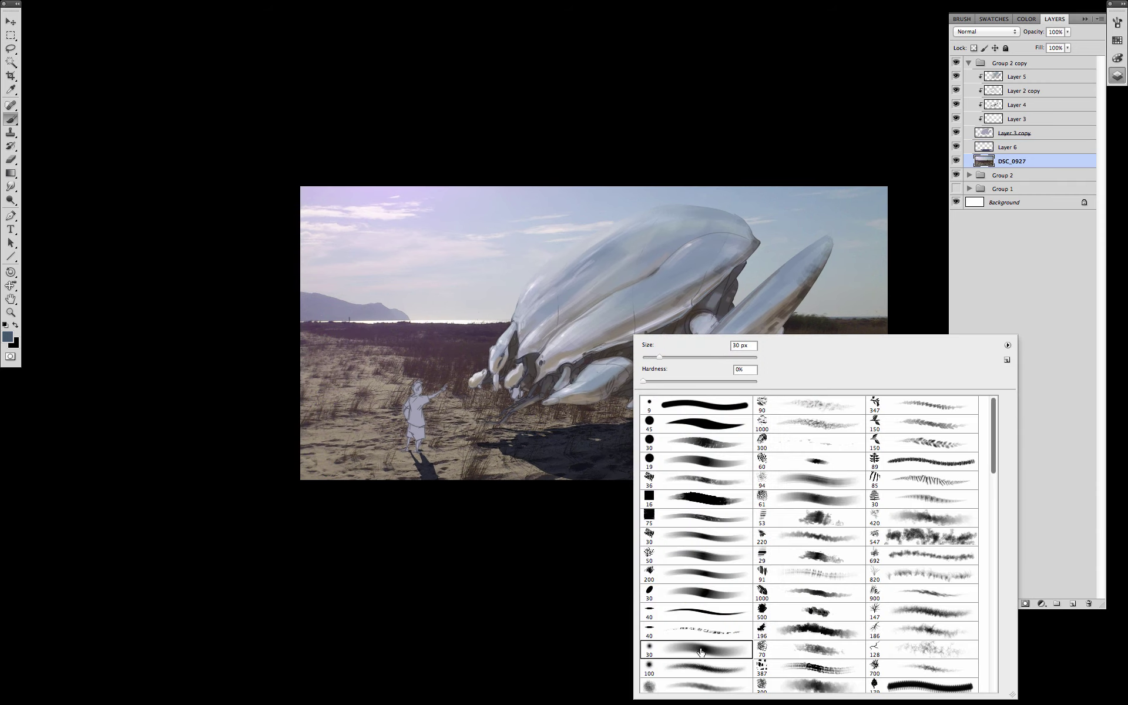
key("Return")
left_click(834, 304, "alt")
key("bracketright")
key("bracketright")
key("bracketright")
mouse_move(852, 299)
left_mouse_down()
mouse_move(830, 316)
mouse_move(899, 300)
left_mouse_up()
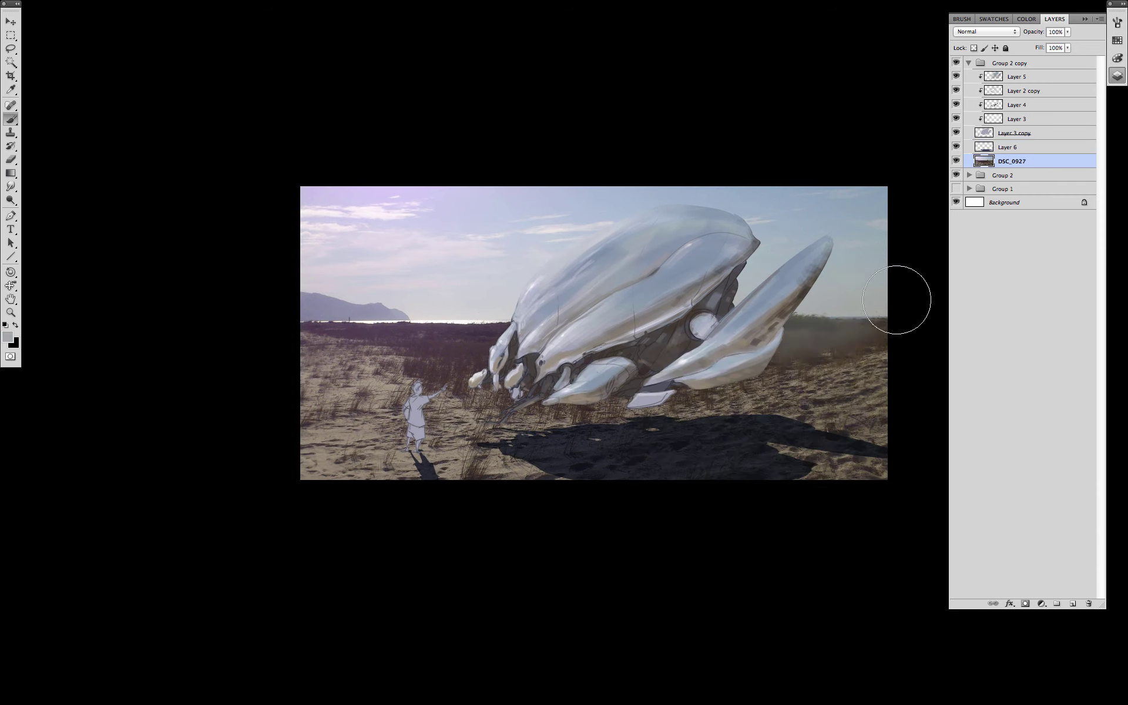
Brush more sampled sky haze over the dark grass near the ship's nose and behind its tail.
left_click(472, 315, "alt")
left_click_drag(475, 329, 413, 352)
left_click(440, 303, "alt")
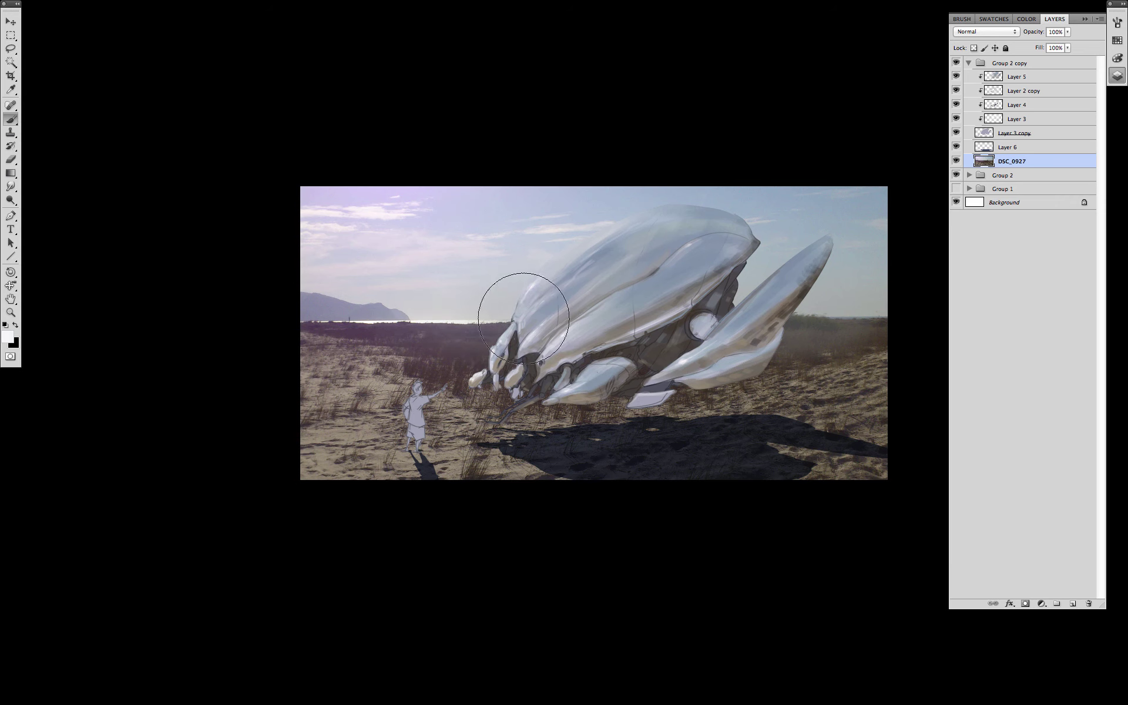
left_click(846, 310, "alt")
left_click_drag(825, 359, 803, 365)
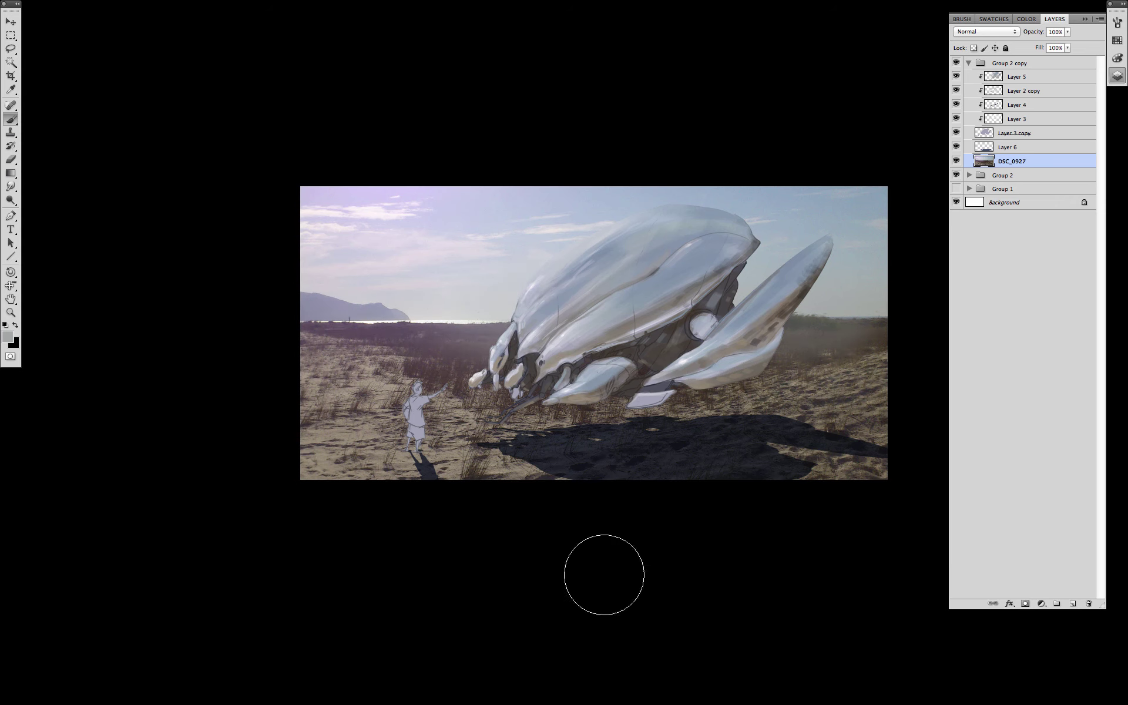
On Layer 6, soften and partly fade the ship shadow's near edge with a resized soft eraser.
right_click(701, 391)
left_click(1009, 147)
left_click(1009, 148)
key("e")
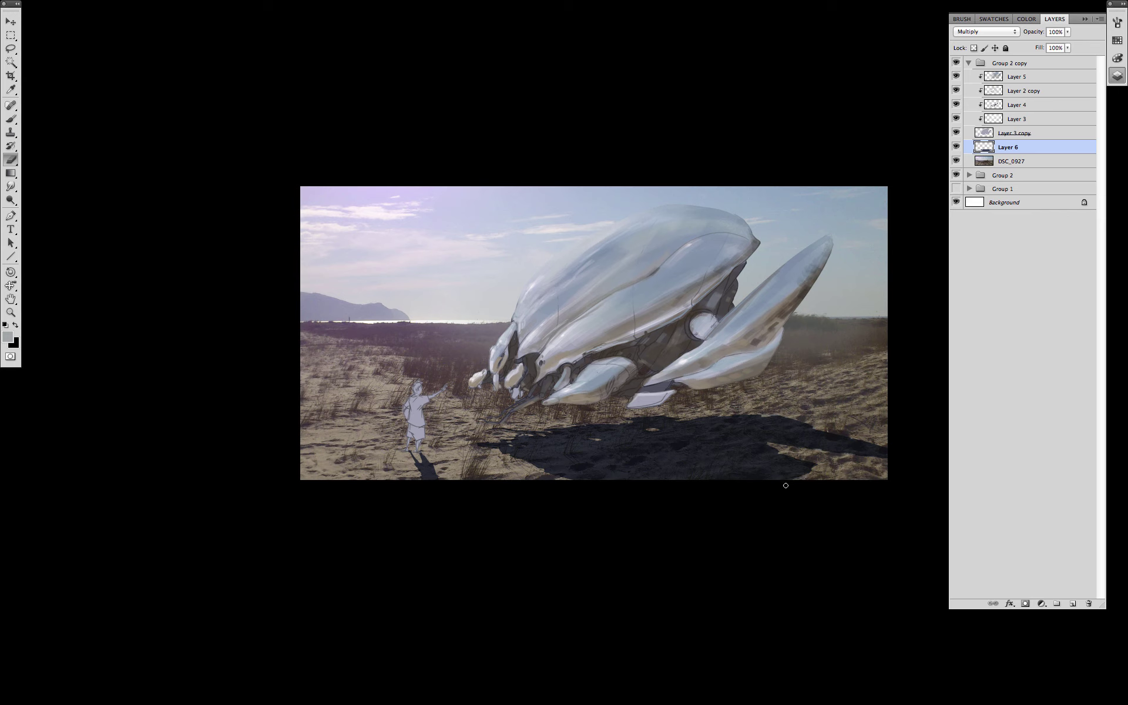
right_click(728, 491)
key("Escape")
key("]")
key("]")
key("]")
key("]")
key("]")
key("]")
key("]")
key("]")
key("]")
key("]")
key("[")
key("[")
key("[")
key("]")
key("]")
key("]")
key("]")
key("[")
key("bracketleft")
key("bracketleft")
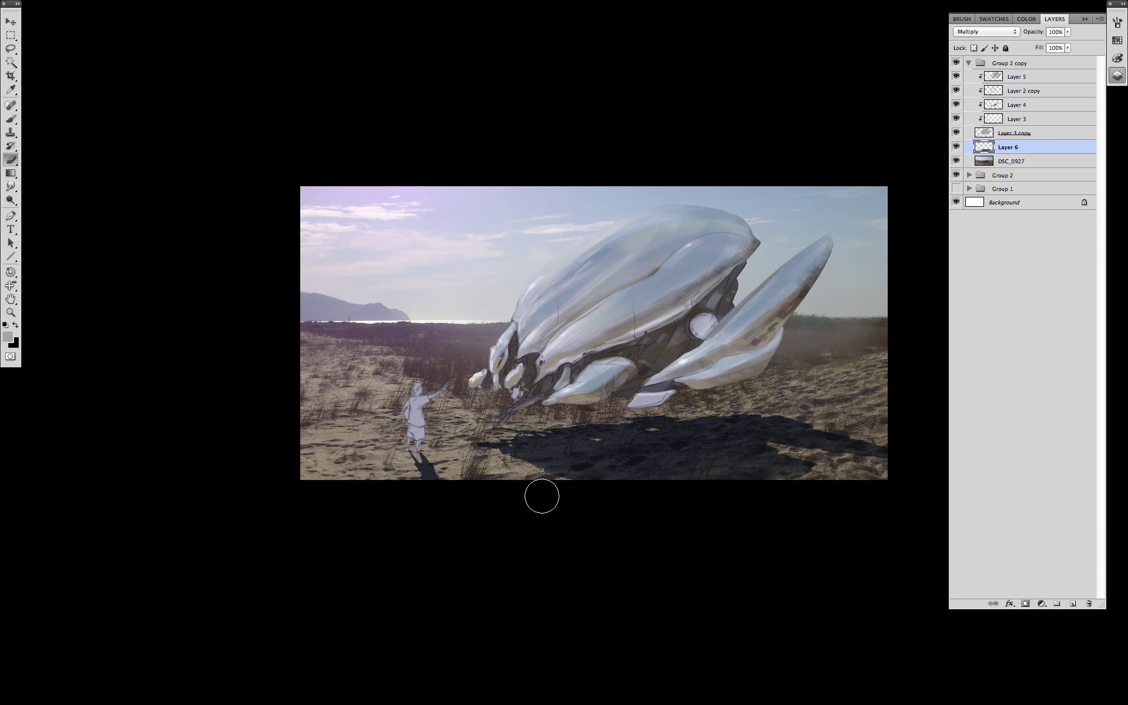
Duplicate the Group 2 copy group and flip the duplicate horizontally.
left_click(969, 63)
right_click(1014, 61)
left_click(934, 86)
key("Return")
key("ctrl+t")
right_click(697, 415)
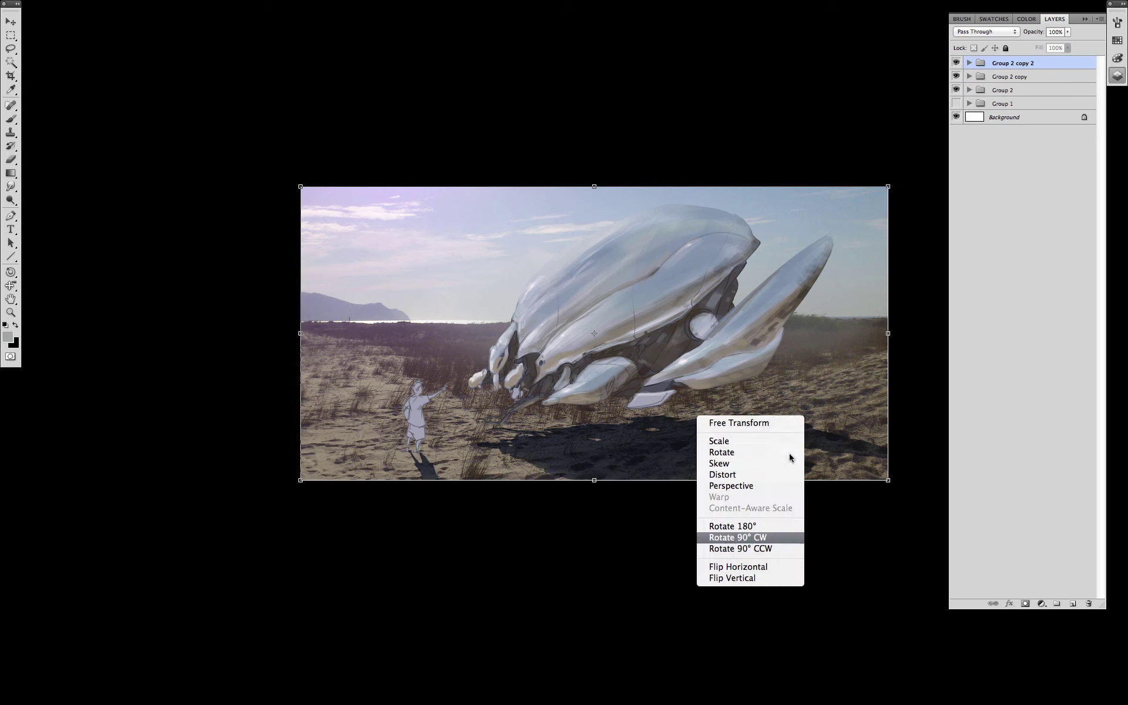
left_click(773, 566)
key("Return")
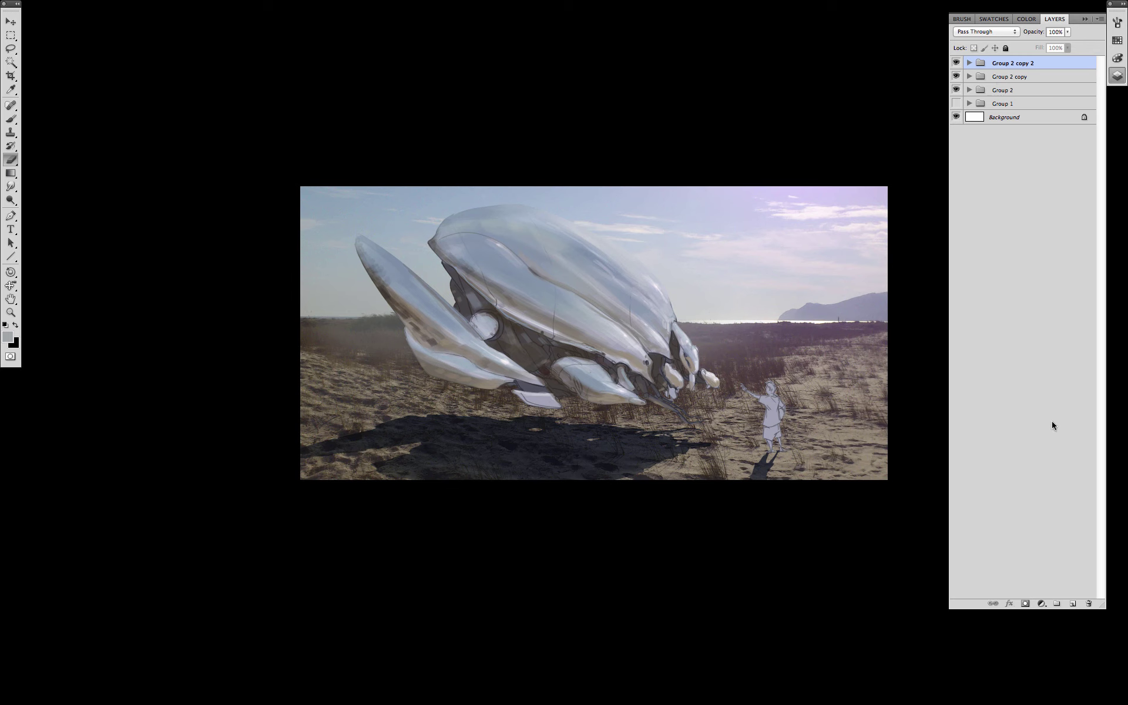
Add a clipped layer in Overlay mode at the top of the flipped group.
left_click(968, 63)
left_click(1017, 76)
left_click(986, 32)
left_click(970, 147)
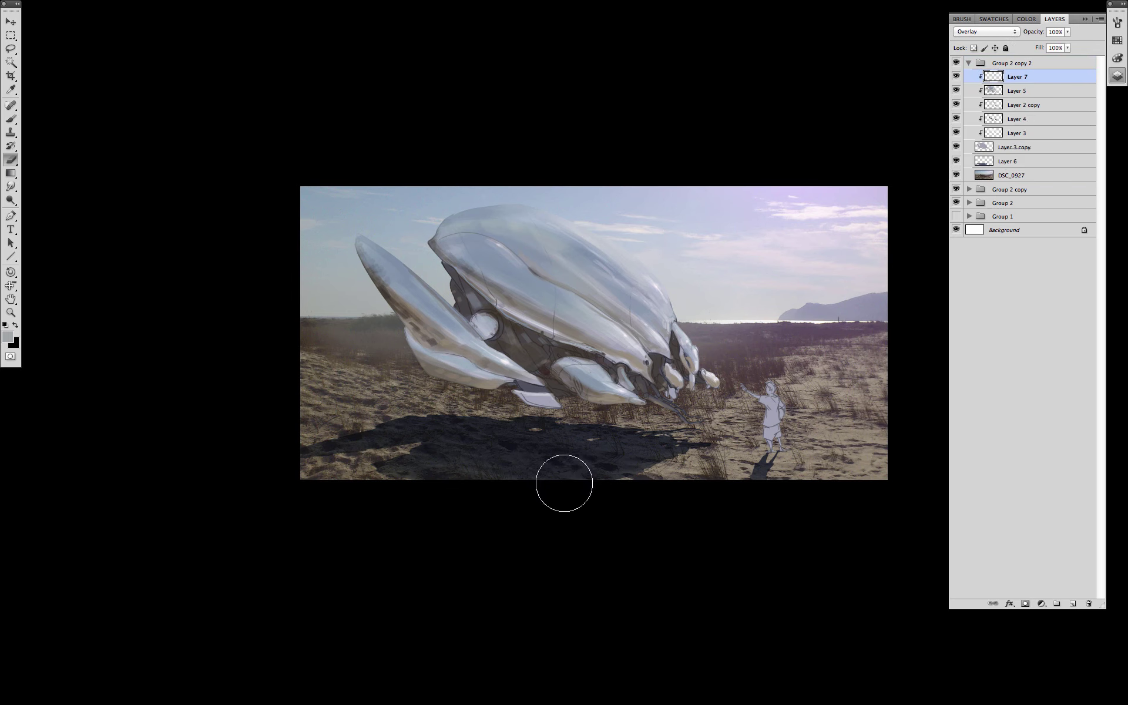
Deepen the ship's recessed underside with a sampled dark colour, starting from the 100 px brush and varying its size.
key("b")
left_click(597, 446, "alt")
right_click(554, 333)
left_click(618, 668)
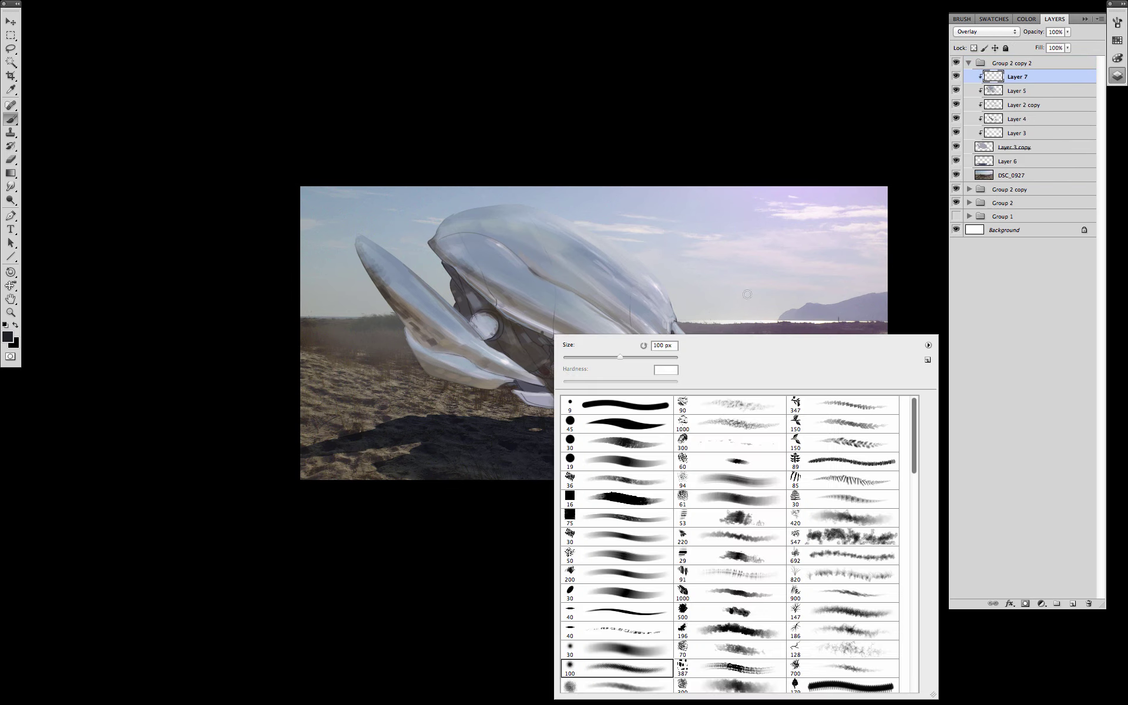
left_click(747, 295)
mouse_move(452, 267)
left_mouse_down()
mouse_move(499, 311)
mouse_move(490, 308)
mouse_move(619, 376)
left_mouse_up()
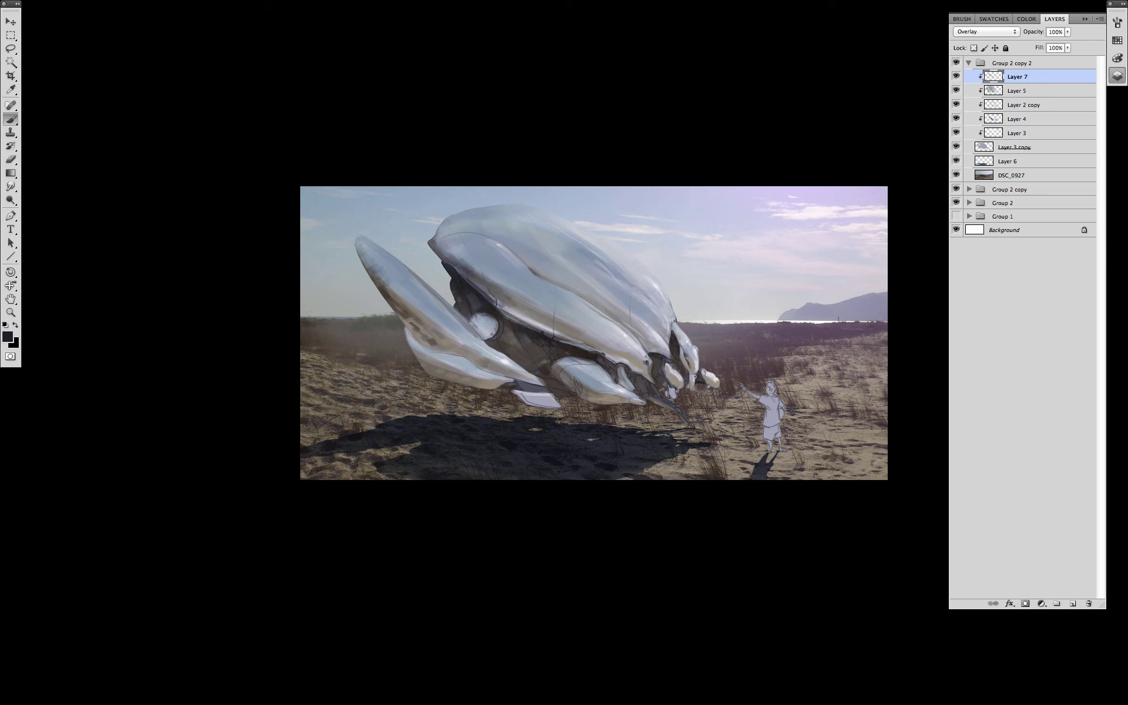
mouse_move(657, 360)
left_mouse_down()
mouse_move(688, 392)
mouse_move(630, 375)
mouse_move(608, 346)
mouse_move(615, 369)
mouse_move(581, 342)
mouse_move(617, 379)
mouse_move(566, 340)
mouse_move(562, 358)
mouse_move(537, 366)
mouse_move(507, 331)
left_mouse_up()
key("bracketleft")
mouse_move(454, 270)
left_mouse_down()
mouse_move(470, 314)
mouse_move(520, 322)
mouse_move(505, 335)
left_mouse_up()
key("bracketright")
key("bracketleft")
key("bracketleft")
key("bracketleft")
key("bracketleft")
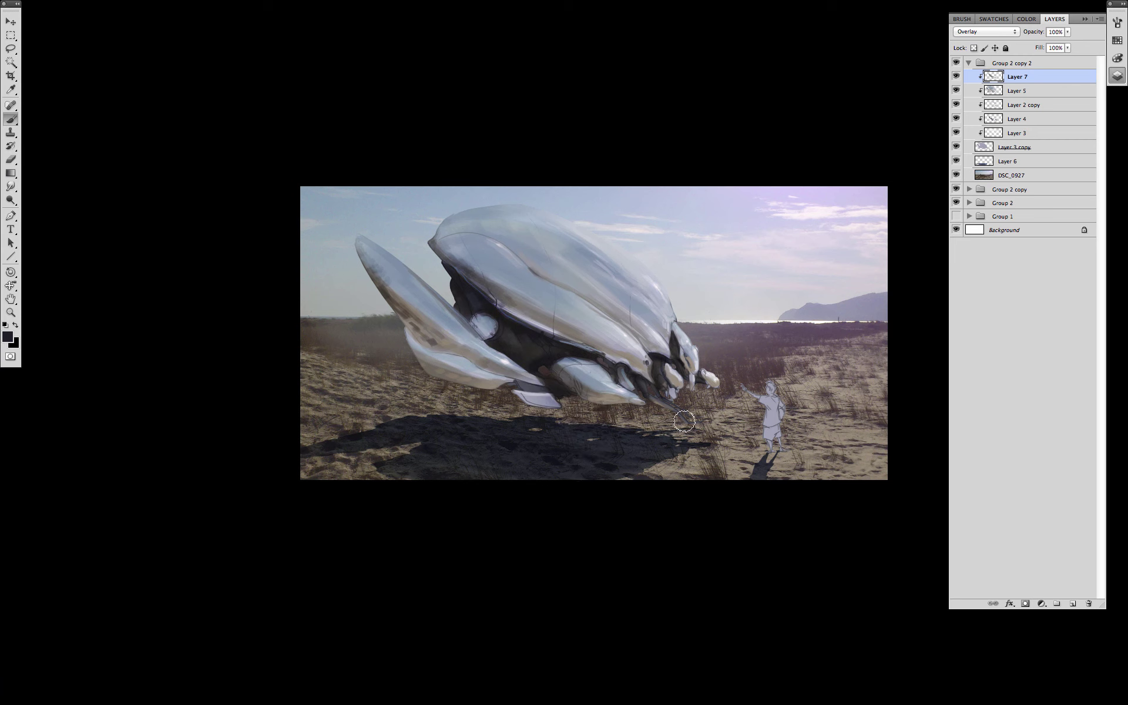
Darken the thin front leg and mandible area with colours sampled from the ship's nose.
left_click(691, 397, "alt")
left_click(658, 356, "alt")
left_click_drag(681, 415, 655, 403)
key("bracketright")
key("bracketright")
Brush highlights onto the upper shell and the lower side pod with a light colour sampled from the clouds.
left_click(828, 372, "alt")
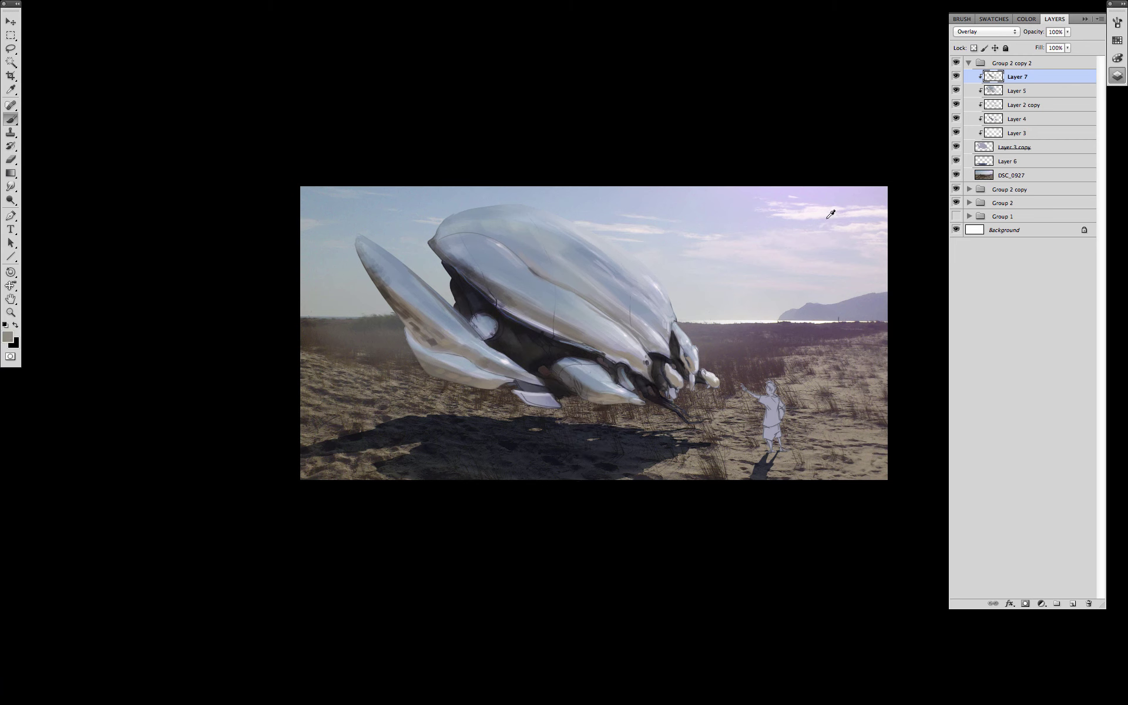
left_click(828, 217, "alt")
key("bracketright")
mouse_move(509, 367)
left_mouse_down()
mouse_move(482, 348)
mouse_move(510, 367)
left_mouse_up()
key("bracketright")
key("bracketright")
left_click_drag(491, 244, 517, 264)
key("bracketleft")
key("bracketleft")
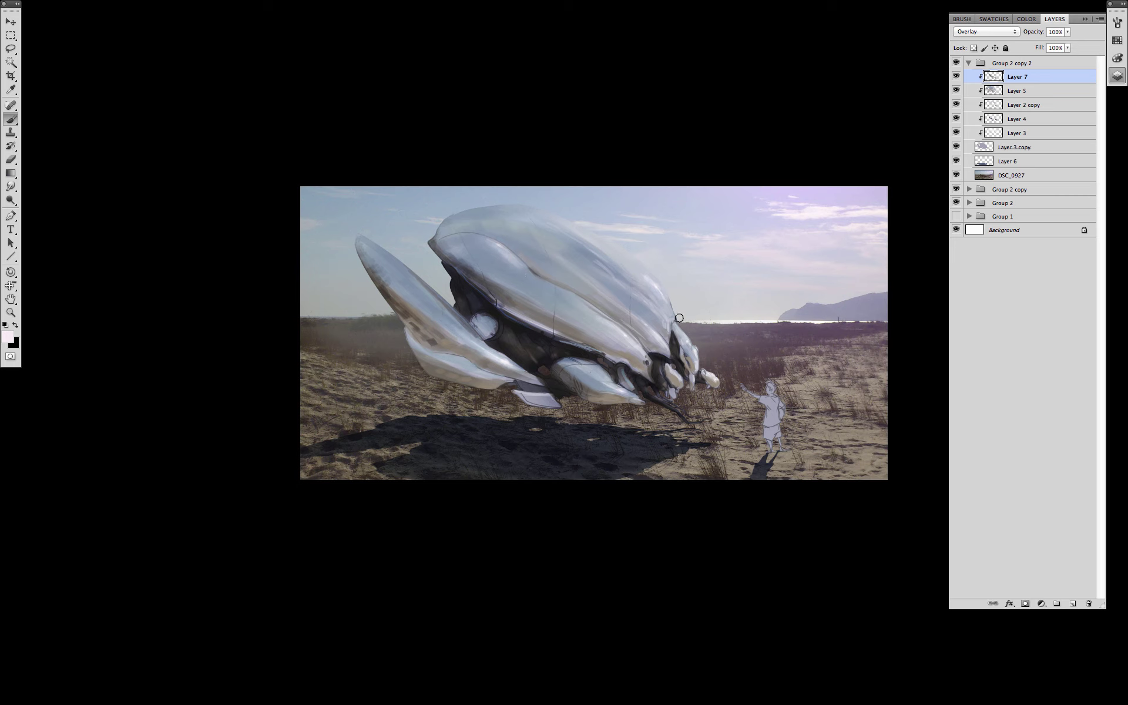
left_click_drag(679, 318, 607, 247)
left_click_drag(628, 396, 571, 364)
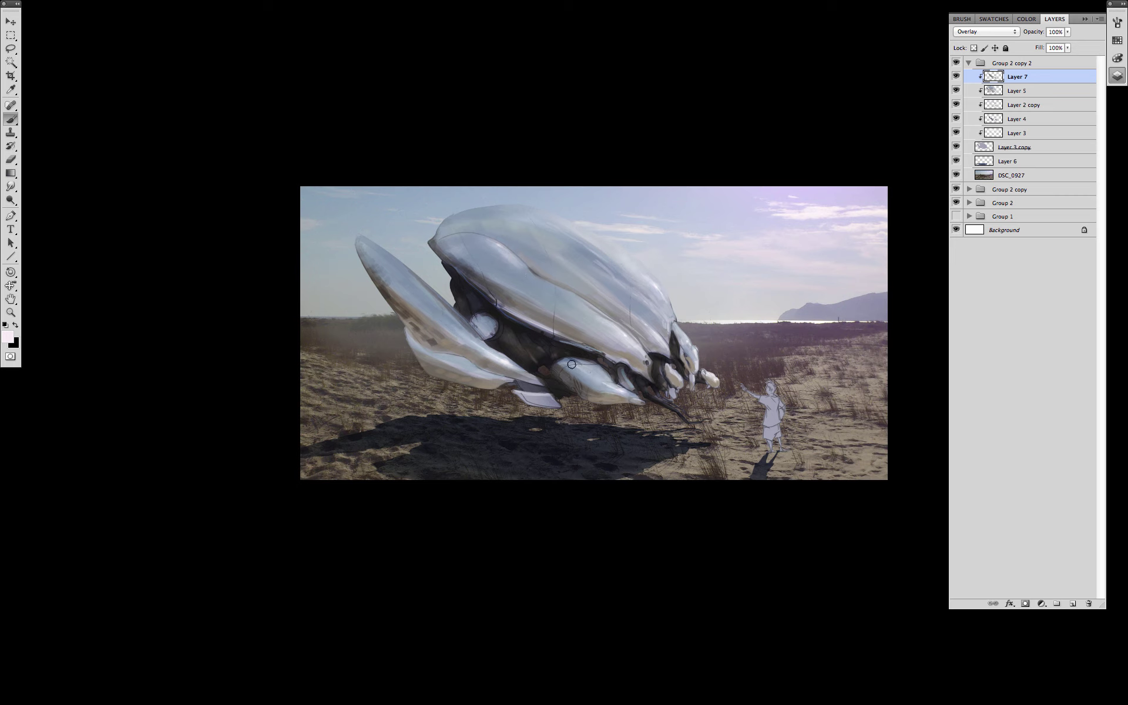
Shade the upper shell, side pod, nose plates and standing figure with a dark brown sampled from the ground.
left_click(487, 394, "alt")
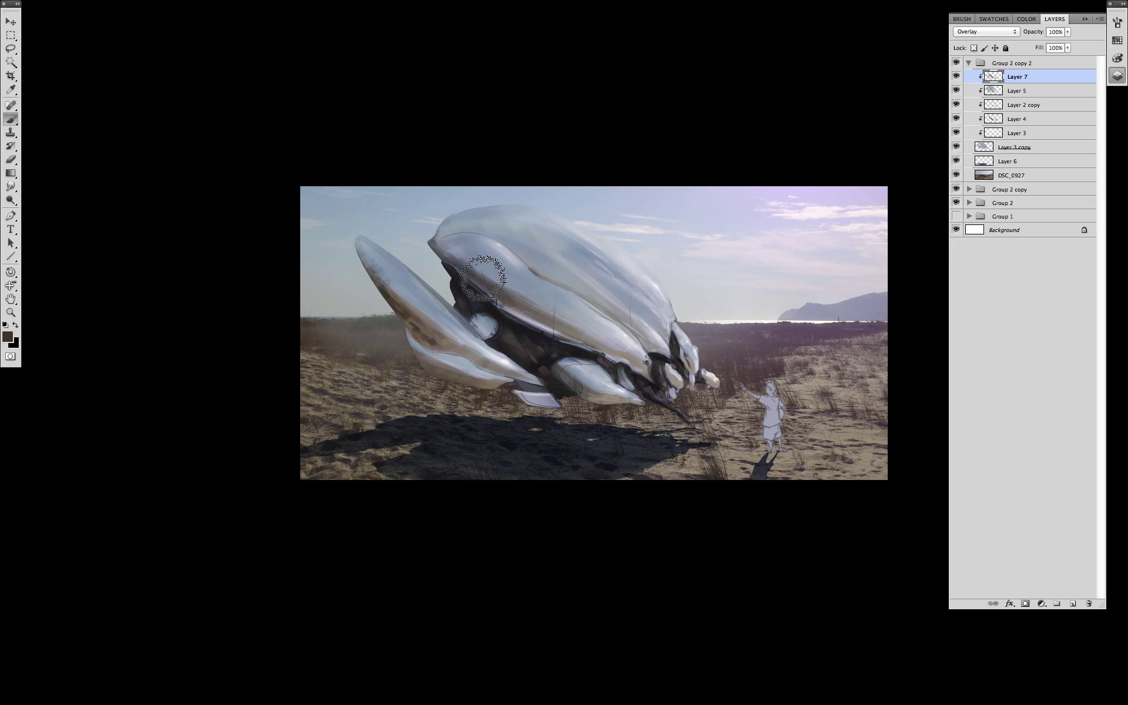
key("bracketright")
key("bracketright")
mouse_move(462, 244)
left_mouse_down()
mouse_move(497, 268)
mouse_move(502, 250)
left_mouse_up()
key("bracketleft")
key("bracketleft")
key("bracketleft")
key("bracketleft")
key("bracketleft")
key("bracketleft")
key("bracketleft")
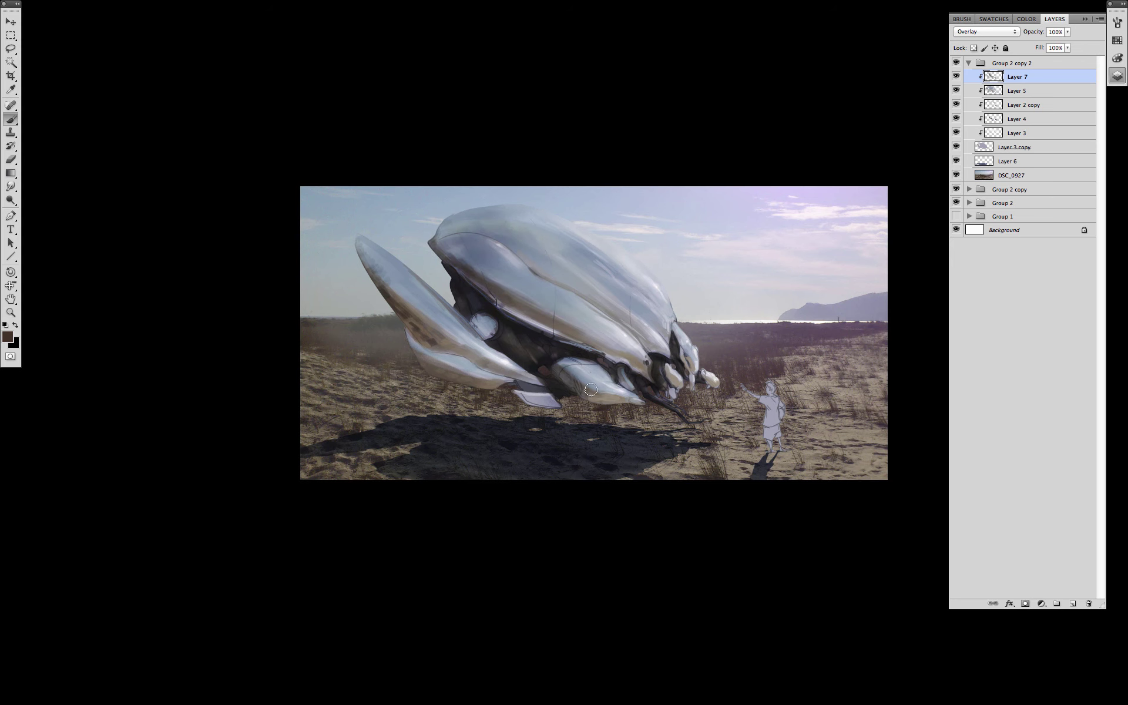
left_click_drag(580, 387, 628, 401)
mouse_move(667, 372)
left_mouse_down()
mouse_move(672, 380)
mouse_move(693, 365)
left_mouse_up()
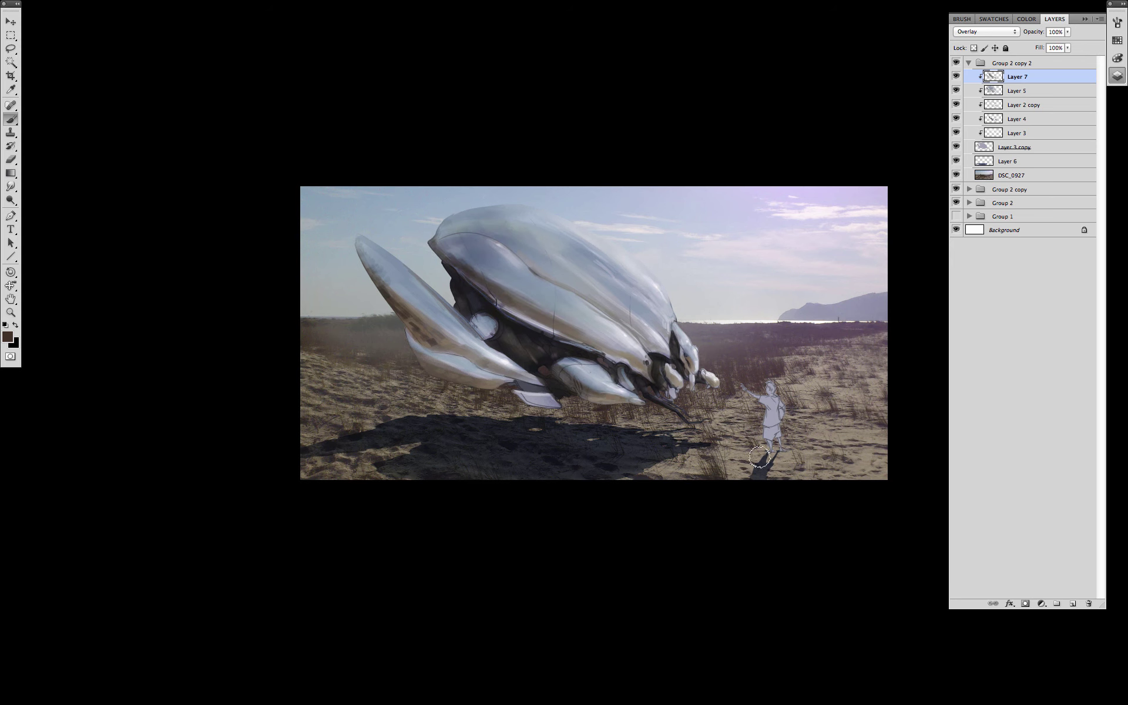
left_click_drag(766, 414, 766, 390)
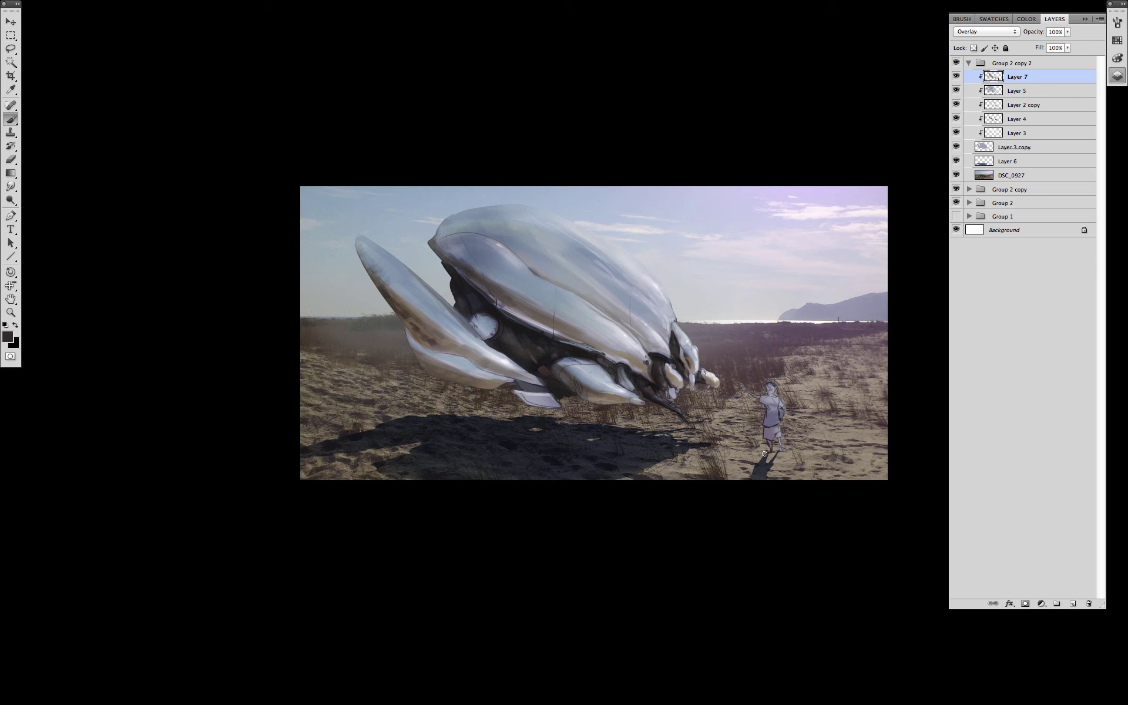
Clean up the ship's silhouette on Layer 3 copy using a different eraser brush.
left_click(995, 150)
key("e")
right_click(477, 288)
left_click(525, 377)
left_click(368, 228)
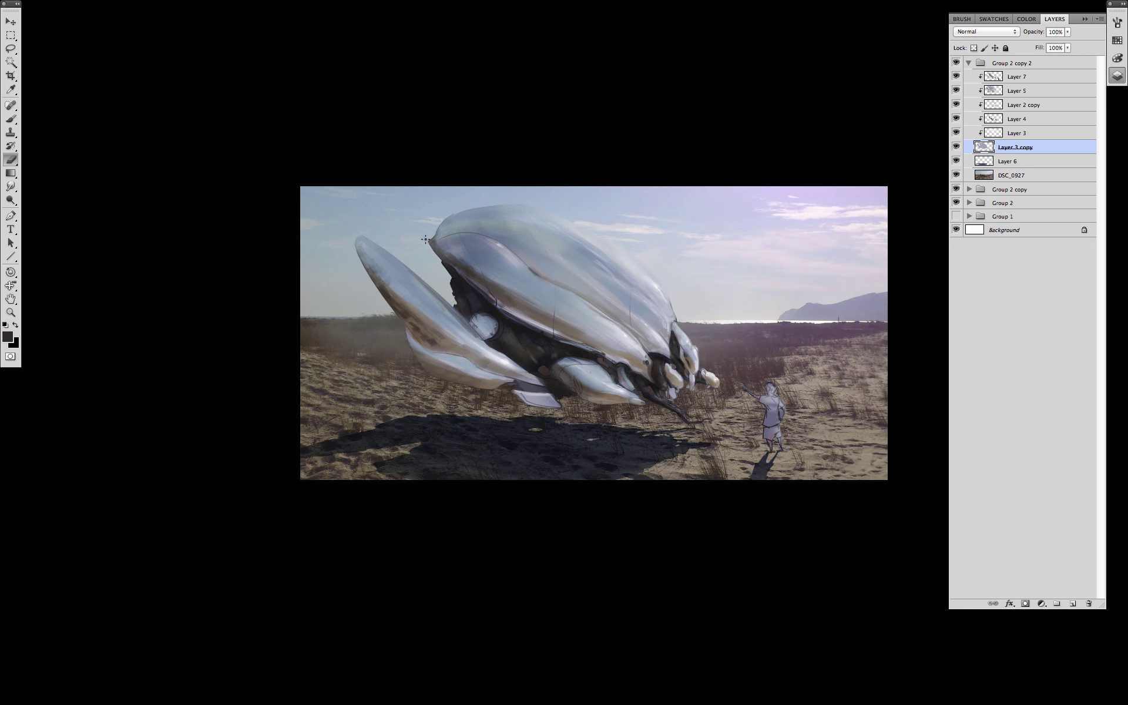
Fit a rotated elliptical selection to the upper shell, invert it, erase the excess outside the curve, and deselect.
key("m")
mouse_move(509, 269)
left_mouse_down()
mouse_move(715, 425)
mouse_move(778, 429)
left_mouse_up()
right_click(733, 359)
left_click(785, 499)
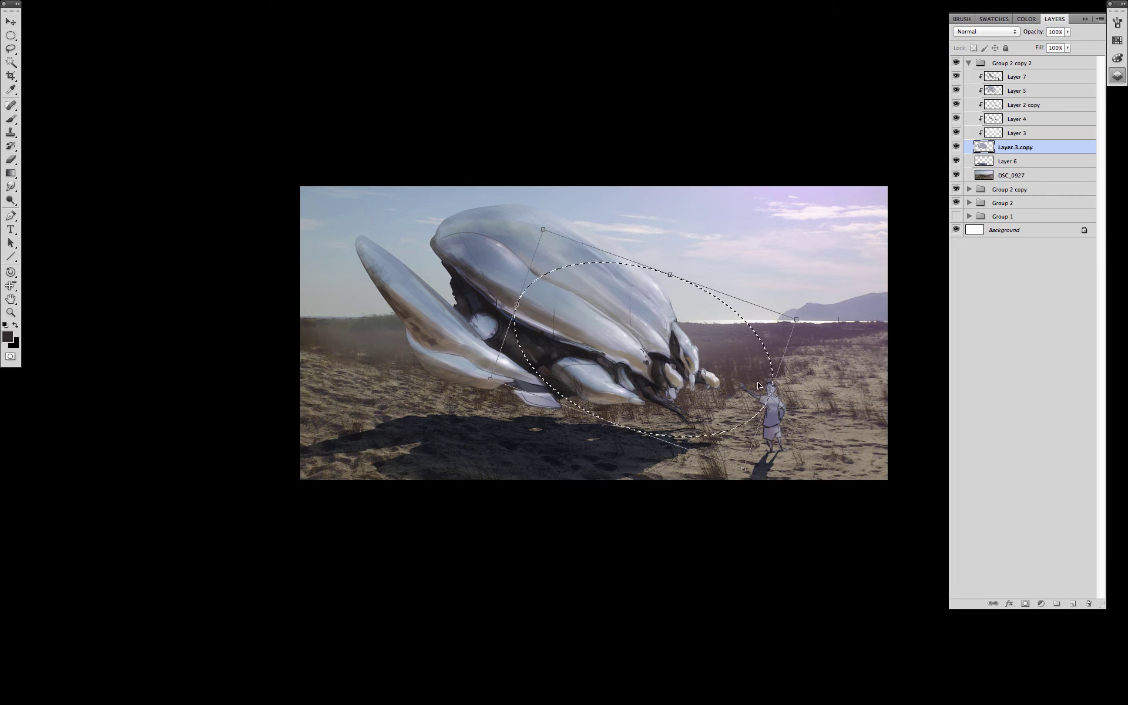
left_click_drag(509, 269, 436, 175)
left_click_drag(436, 245, 431, 246)
left_click_drag(704, 266, 709, 265)
left_click_drag(663, 421, 671, 386)
key("Return")
key("ctrl+shift+i")
key("e")
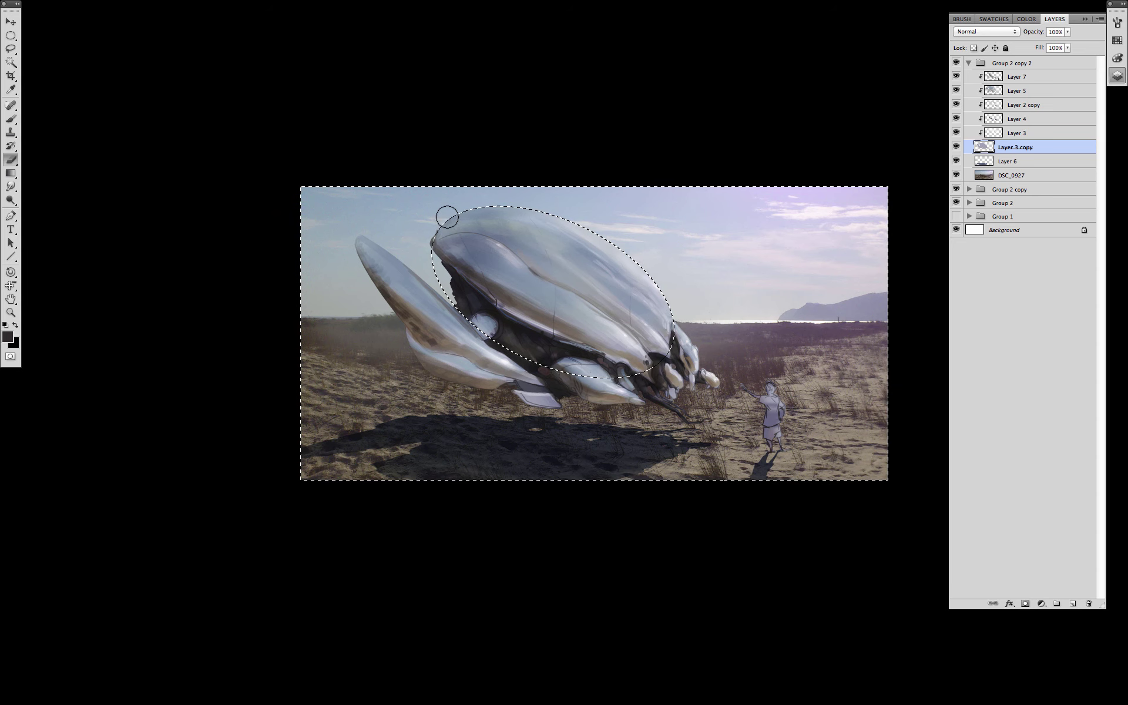
key("m")
left_click(567, 128)
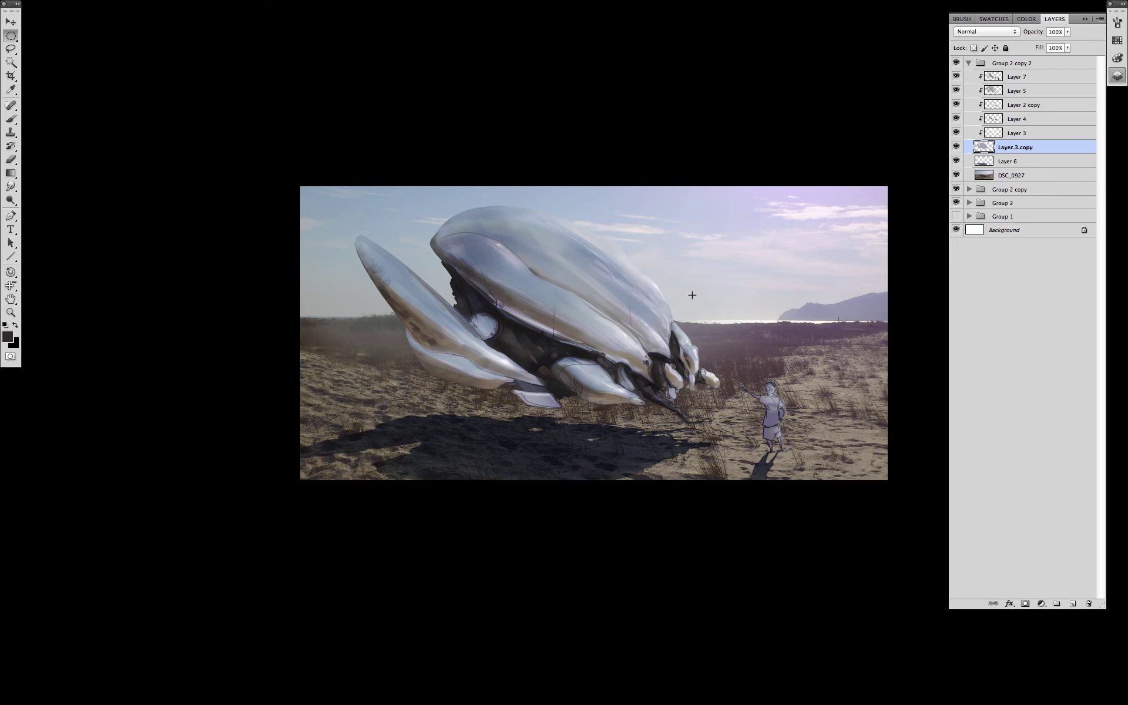
Add a new clipped layer in Normal mode above Layer 7 and choose another brush preset.
key("b")
left_click(1016, 77)
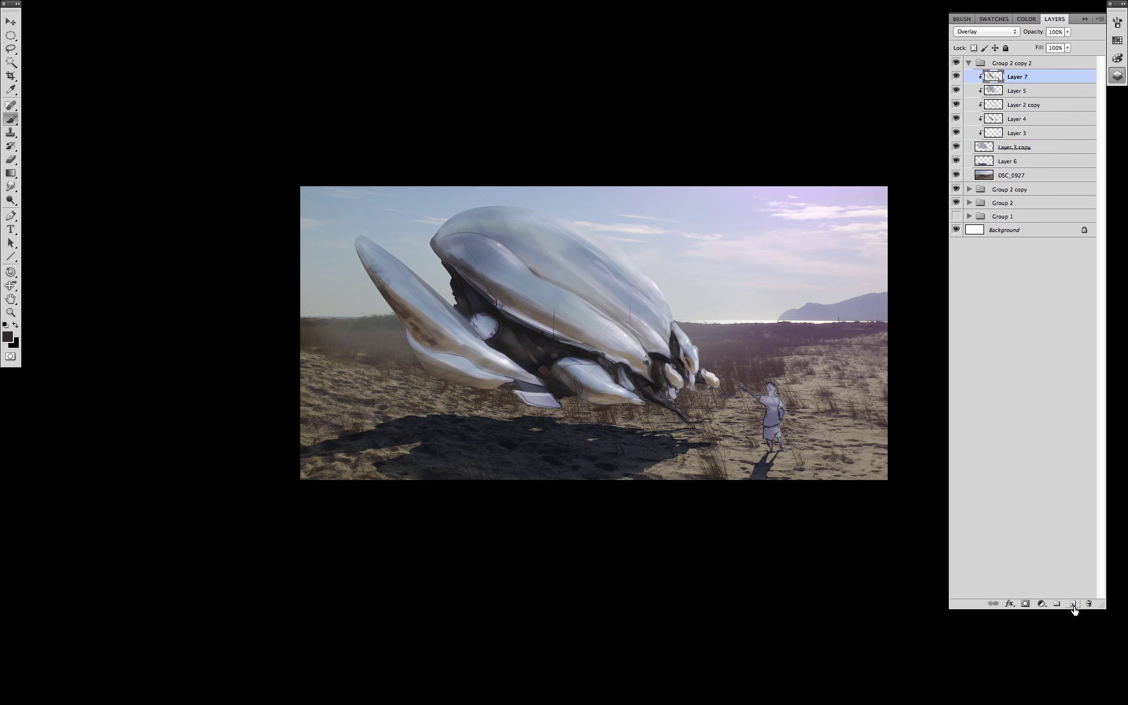
left_click(1073, 605)
right_click(821, 310)
double_click(752, 431)
Paint the plates and joints around the ship's nose on Layer 8 with light and dark colours sampled from the hull.
left_click(673, 367, "alt")
left_click(660, 362, "alt")
left_click(654, 363, "alt")
left_click(628, 362, "alt")
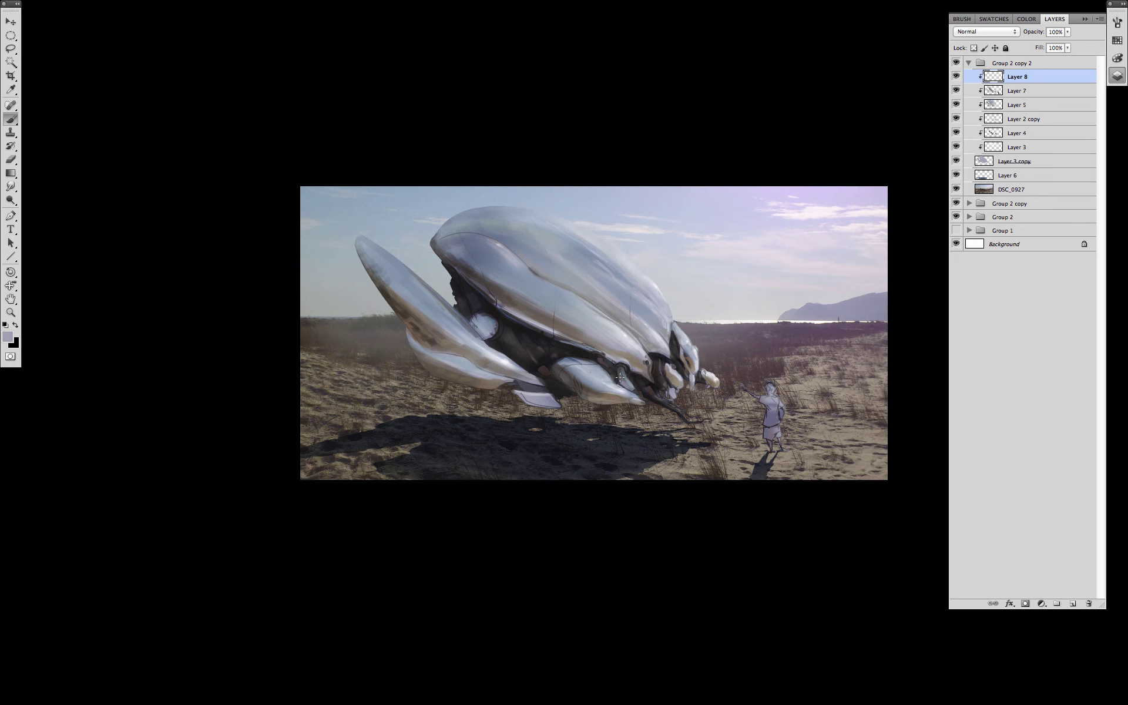
left_click(705, 408, "super")
left_click_drag(767, 407, 677, 418)
left_click(592, 359, "alt")
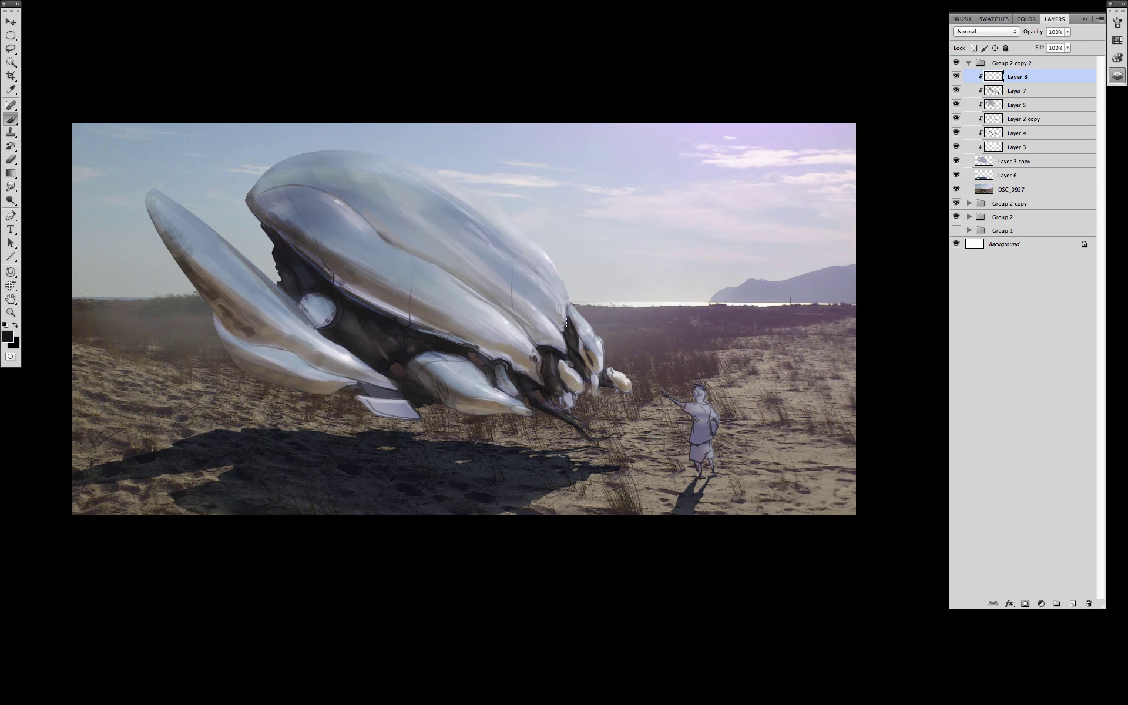
left_click(602, 359, "alt")
left_click(594, 343, "alt")
left_click(601, 359, "alt")
left_click(593, 359, "alt")
left_click_drag(597, 347, 600, 357)
left_click(601, 343, "alt")
Darken the side pod's underside and the small fin below the hull with shadow tones sampled from the image.
left_click(613, 468, "alt")
mouse_move(483, 413)
left_mouse_down()
mouse_move(449, 404)
mouse_move(499, 413)
left_mouse_up()
left_click_drag(365, 400, 417, 413)
left_click(433, 410, "alt")
left_click(408, 394, "alt")
left_click(442, 460, "alt")
Darken the lower edge of the rear wing with sampled dark tones and a larger brush.
mouse_move(286, 386)
left_mouse_down()
mouse_move(332, 390)
mouse_move(275, 382)
mouse_move(286, 380)
left_mouse_up()
left_click_drag(288, 382, 331, 385)
mouse_move(235, 336)
left_mouse_down()
mouse_move(270, 342)
mouse_move(215, 319)
mouse_move(218, 350)
mouse_move(239, 363)
left_mouse_up()
left_click(224, 309, "alt")
key("bracketright")
key("bracketright")
key("bracketright")
key("bracketright")
key("bracketright")
key("bracketleft")
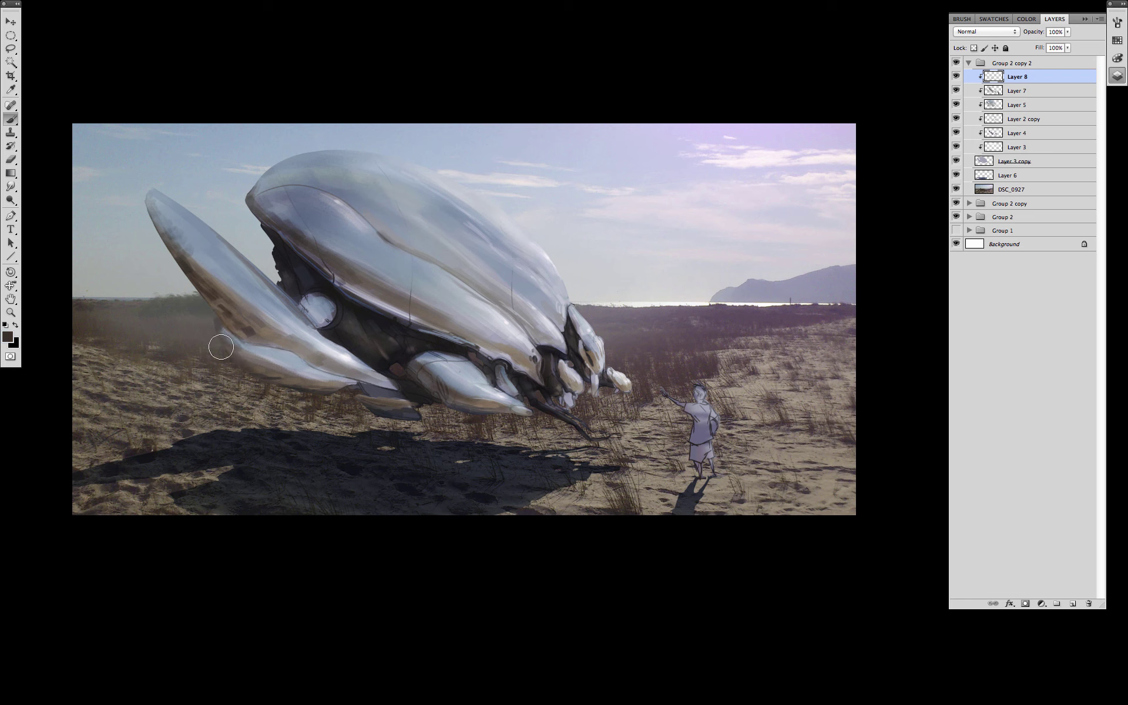
Paint shading and a light streak at the rear end of the upper shell using colours sampled from the hull.
left_click(190, 270, "alt")
left_click(190, 271, "alt")
left_click(456, 407, "alt")
left_click(496, 350, "alt")
left_click(304, 249, "alt")
left_click(284, 224, "alt")
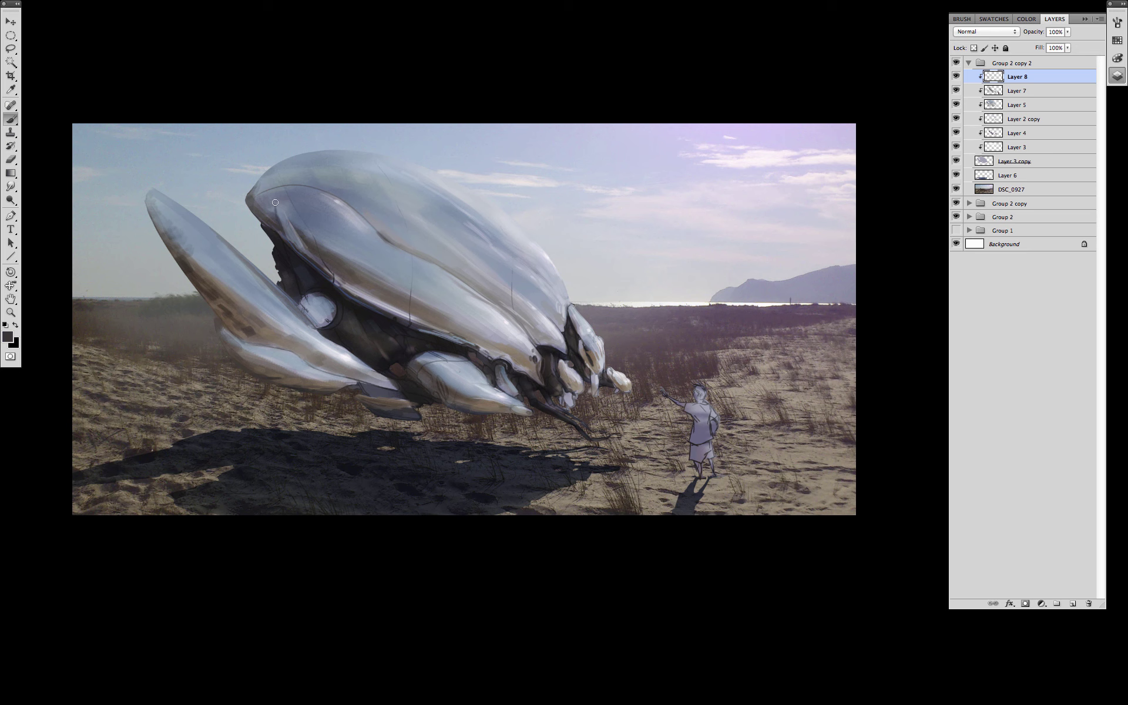
Refine the rear wing's reflections with sampled blue-grey, brown and pale tones.
left_click(298, 237, "alt")
left_click(238, 273, "alt")
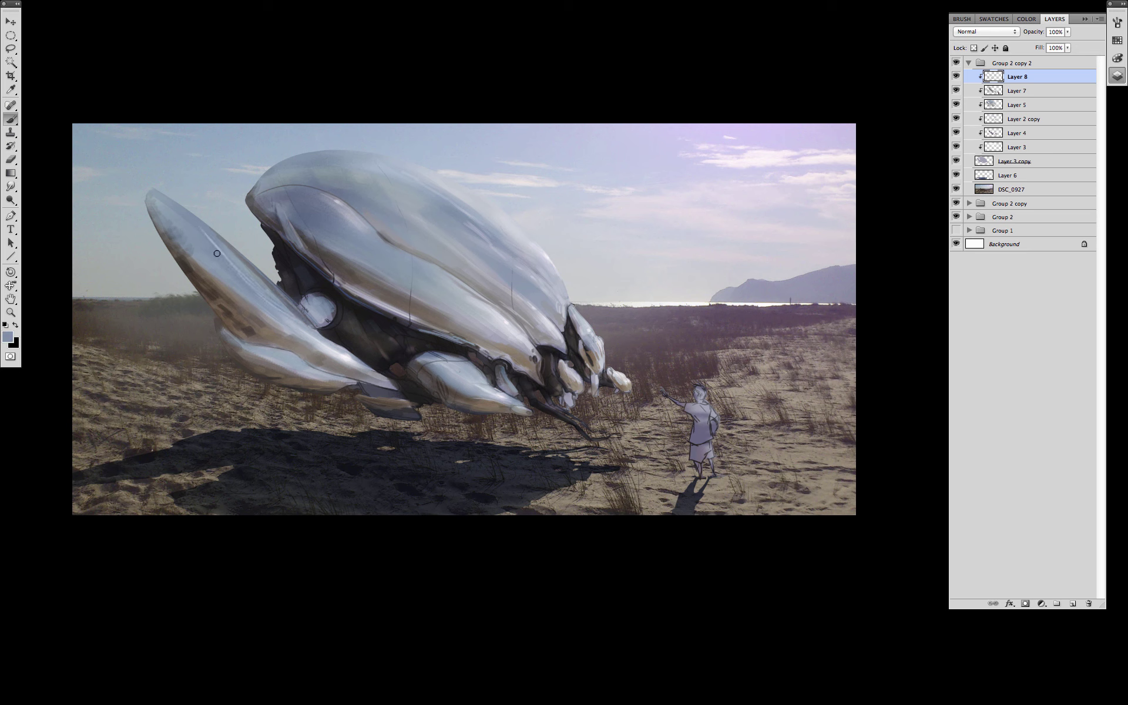
left_click(269, 311, "alt")
left_click(248, 330, "alt")
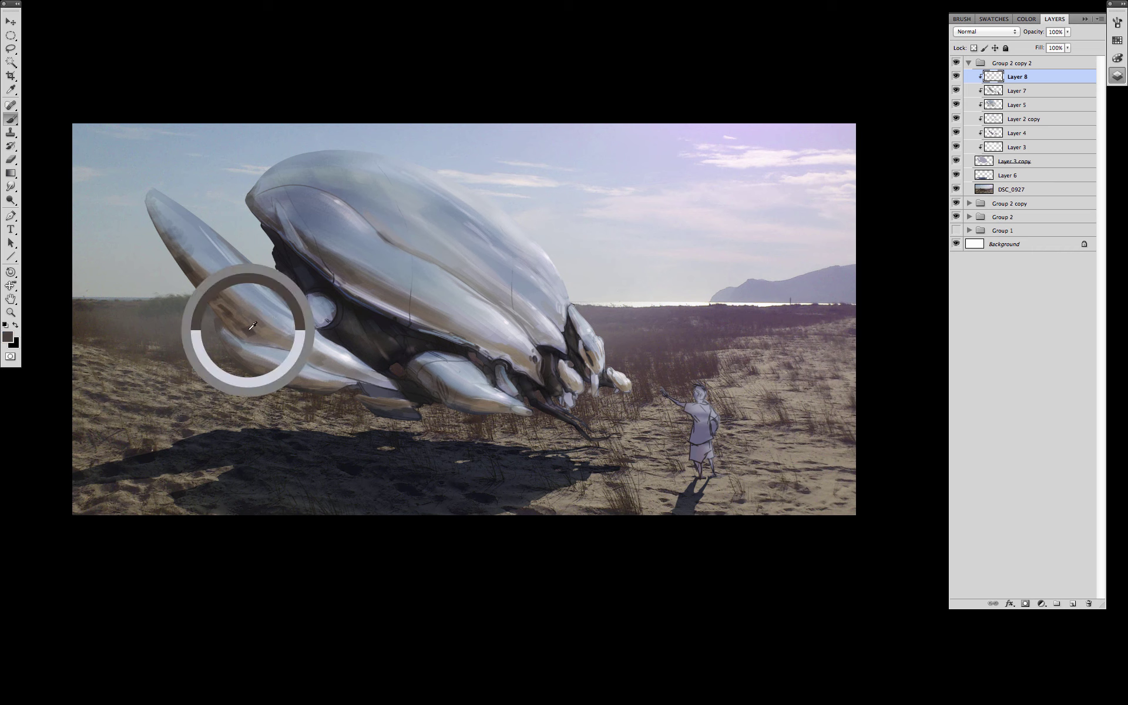
left_click(401, 386, "alt")
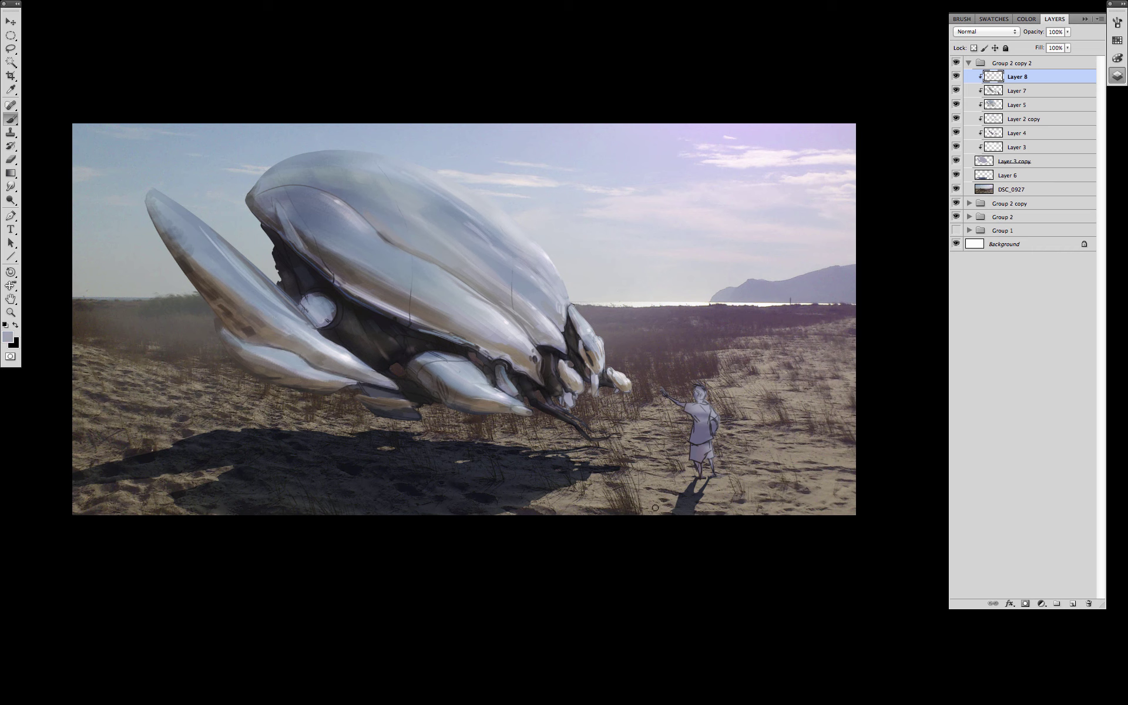
Lasso the area beneath the upper shell's lower edge, shade the dark interior there with black, and deselect.
key("l")
left_click_drag(241, 195, 262, 222)
mouse_move(317, 267)
left_mouse_down()
mouse_move(404, 321)
mouse_move(429, 432)
mouse_move(181, 129)
left_mouse_up()
key("b")
left_click(564, 96, "alt")
left_click_drag(276, 234, 388, 312)
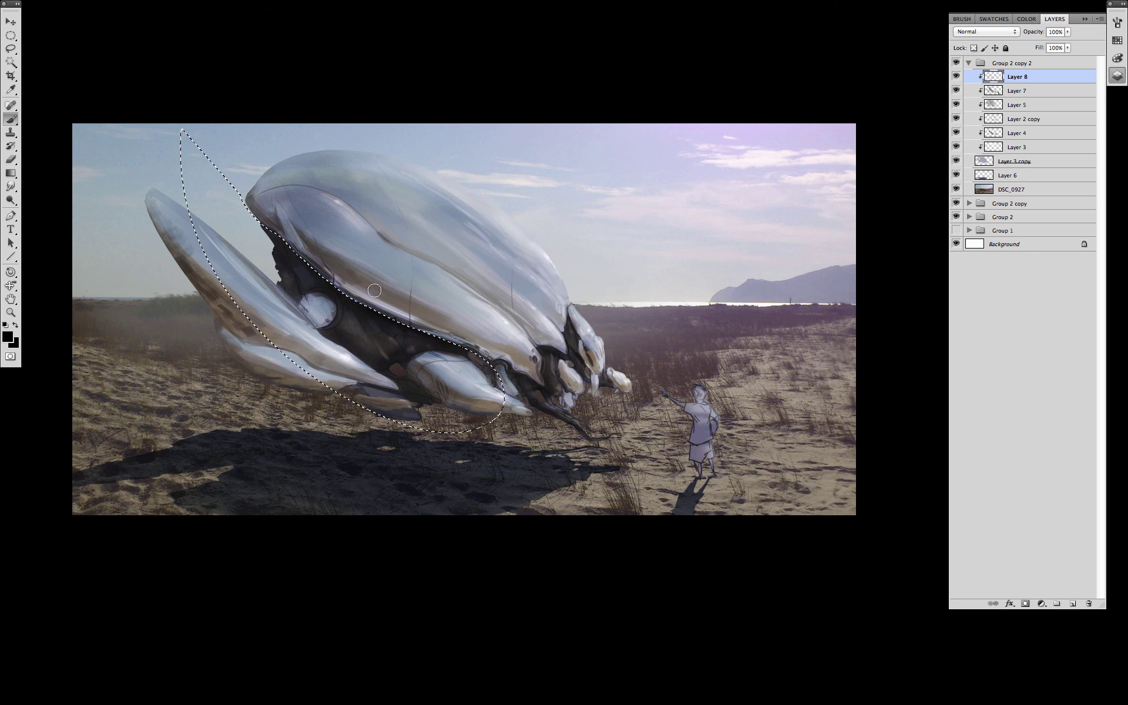
key("m")
left_click(737, 433)
left_click_drag(736, 433, 733, 429)
Lasso the area around the side pod, paint along its edge with a sampled colour, and deselect.
key("l")
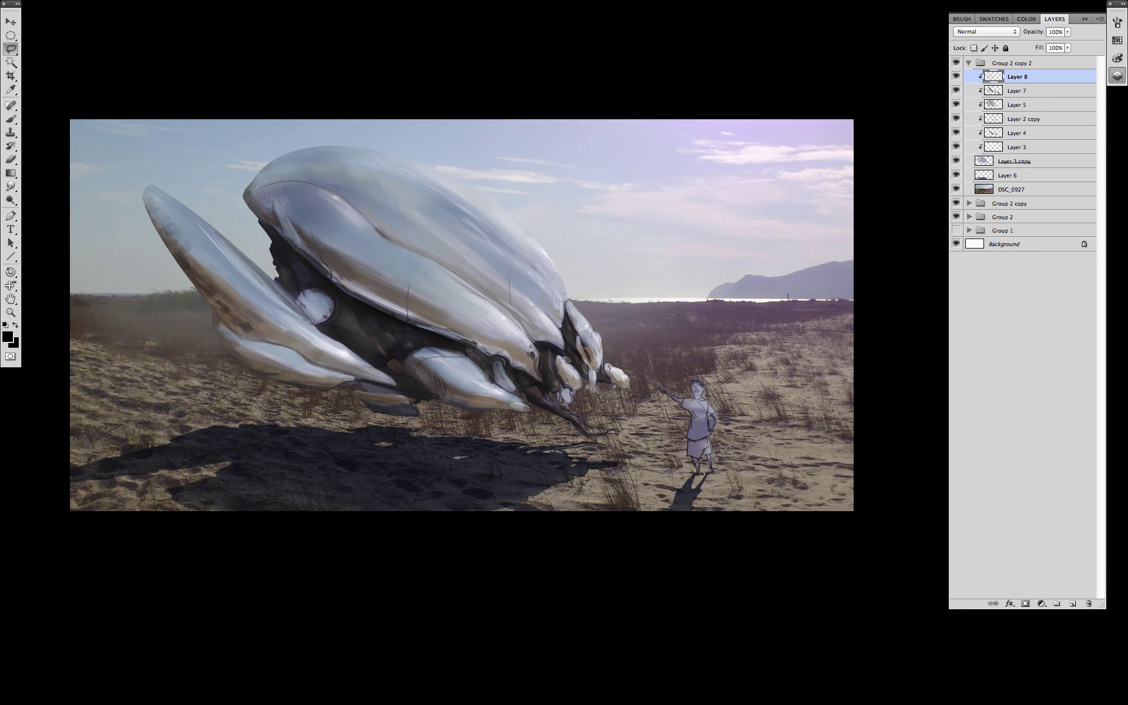
left_click_drag(444, 344, 470, 388)
key("b")
left_click(443, 352, "alt")
mouse_move(399, 360)
left_mouse_down()
mouse_move(481, 353)
mouse_move(396, 356)
left_mouse_up()
key("m")
key("ctrl+d")
Lasso along the rear wing's upper edge near the round joint, paint it with a sampled grey-blue, and deselect.
key("l")
mouse_move(305, 315)
left_mouse_down()
mouse_move(316, 345)
mouse_move(309, 326)
mouse_move(383, 372)
left_mouse_up()
key("n")
key("b")
left_click(444, 341, "alt")
key("m")
key("ctrl+d")
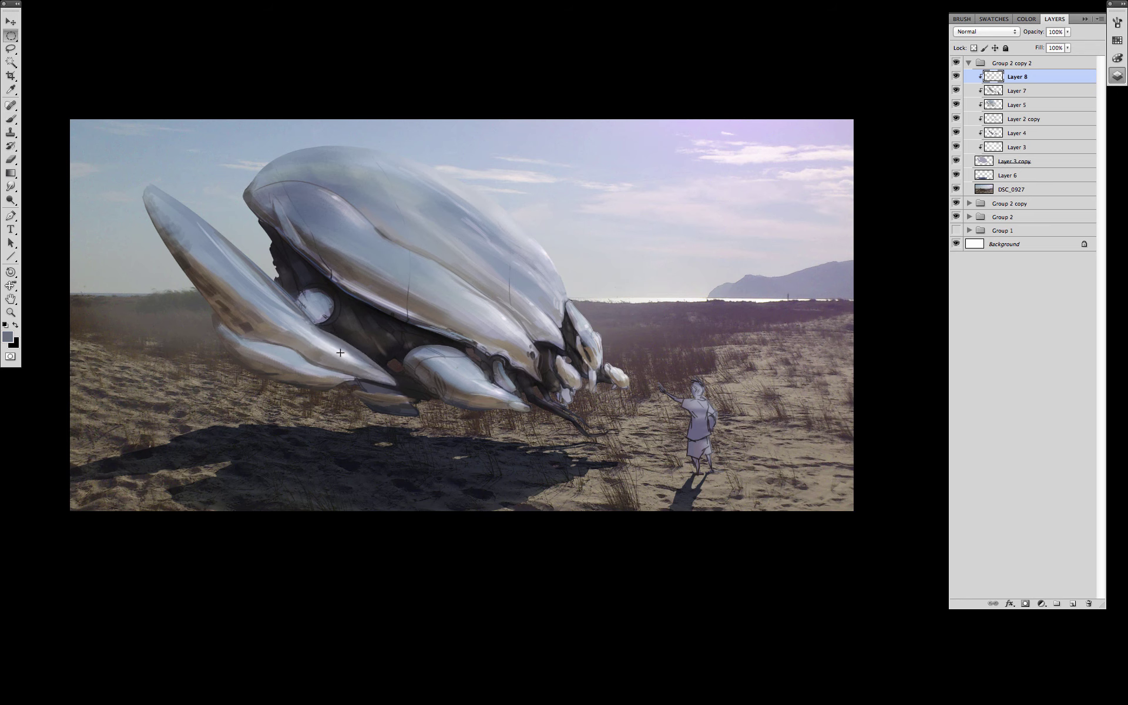
Paint the round joint's face and outer rim inside two circular selections, the second slightly larger, and deselect.
left_click_drag(338, 335, 336, 327)
key("b")
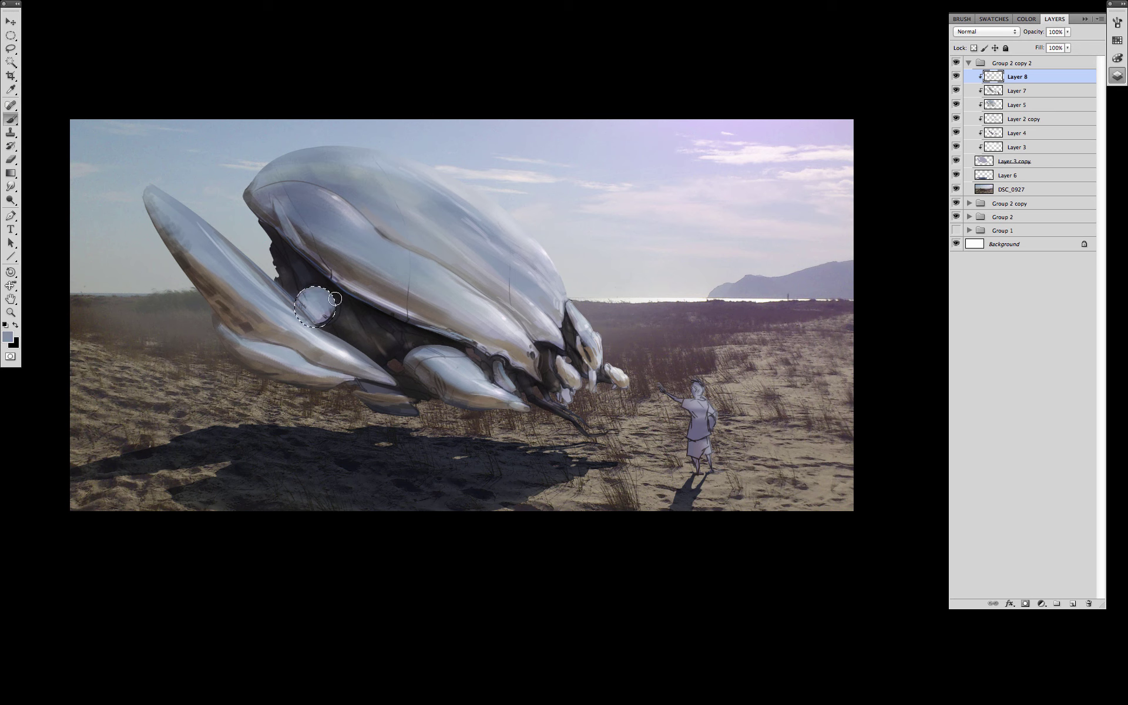
key("m")
key("ctrl+d")
left_click_drag(347, 343, 340, 332)
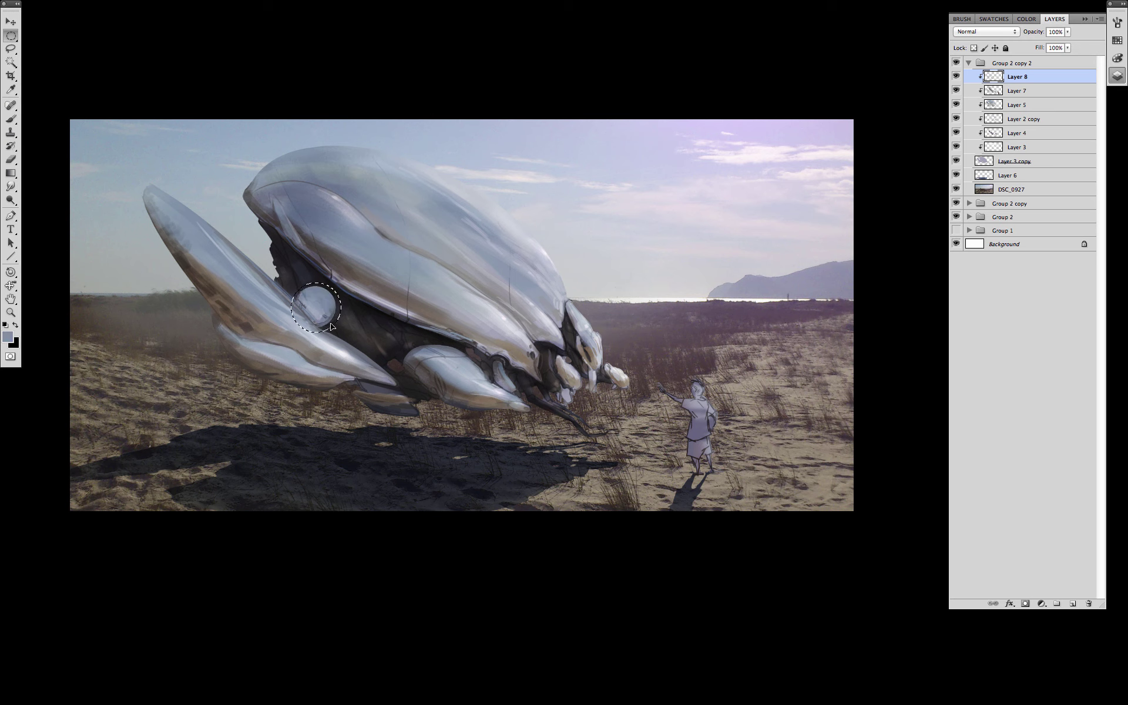
key("b")
left_click_drag(311, 280, 345, 300)
key("m")
key("ctrl+d")
Lasso the lower half of the side pod, shade it with a brown sampled from the ground, and deselect.
left_click_drag(400, 433, 312, 411)
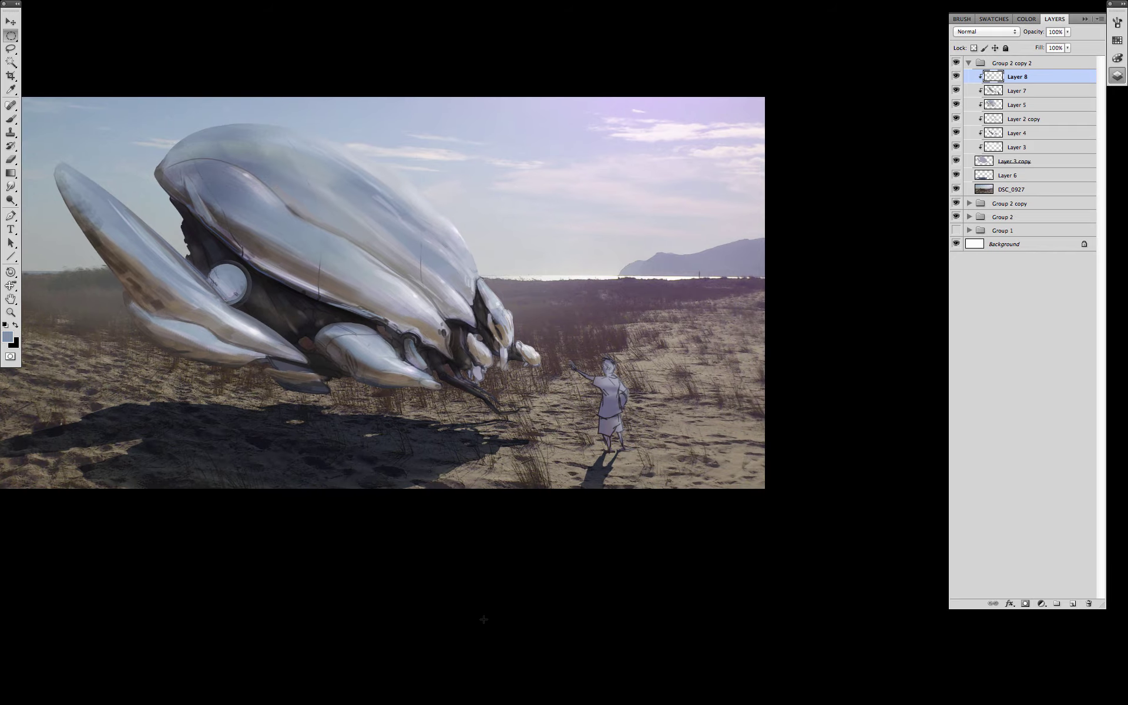
key("l")
mouse_move(315, 346)
left_mouse_down()
mouse_move(361, 379)
mouse_move(345, 331)
left_mouse_up()
key("b")
left_click(455, 423, "alt")
left_click(356, 385, "alt")
mouse_move(383, 393)
left_mouse_down()
mouse_move(356, 385)
mouse_move(424, 383)
left_mouse_up()
left_click(405, 382, "alt")
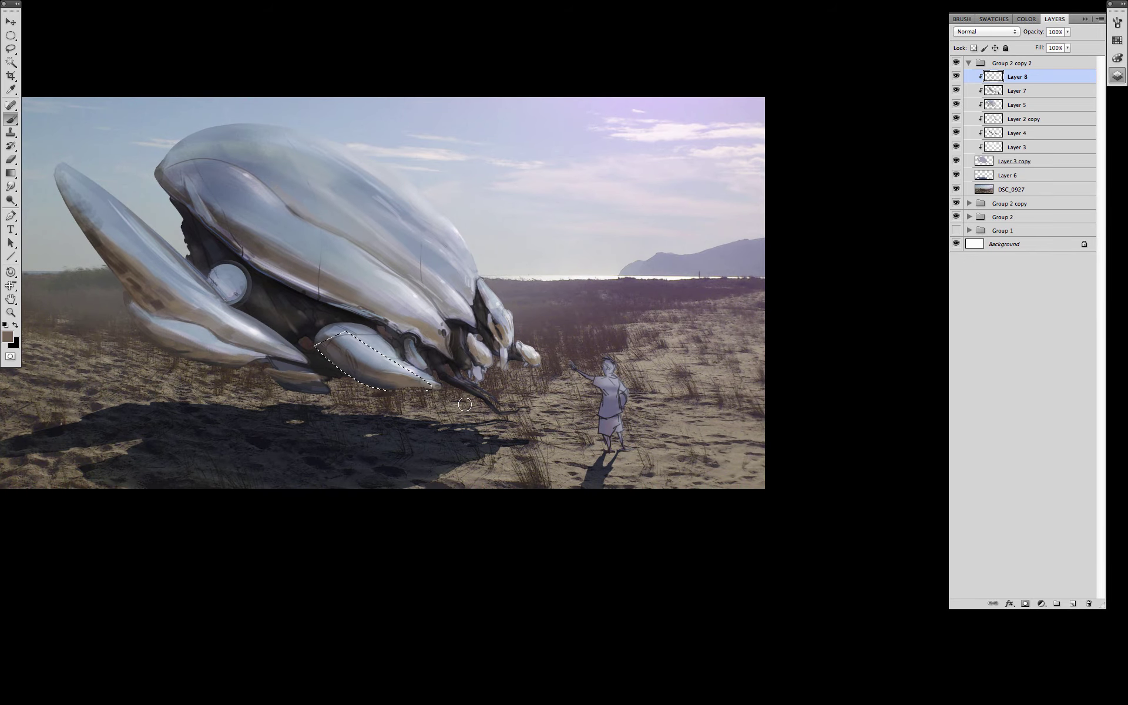
key("m")
key("ctrl+d")
Paint the outer edge of the nose plate on Layer 3 copy with a sampled colour.
mouse_move(456, 628)
left_mouse_down()
mouse_move(599, 547)
mouse_move(572, 534)
left_mouse_up()
key("e")
left_click(1016, 166)
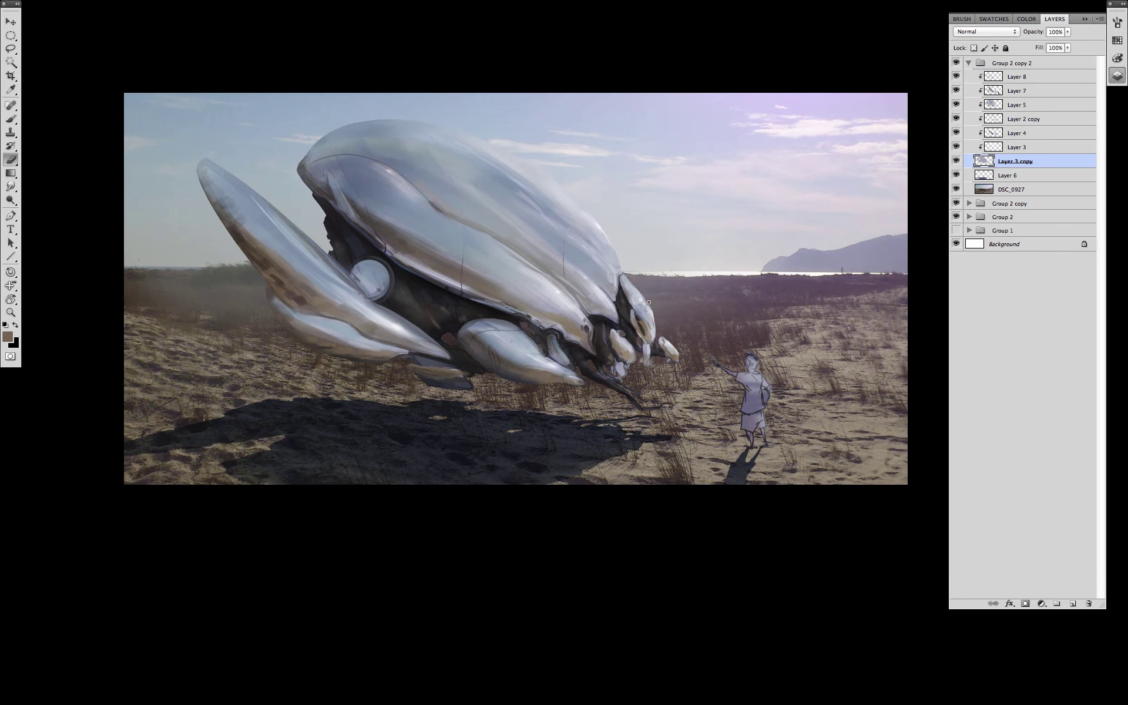
key("b")
left_click(621, 268, "alt")
left_click_drag(622, 278, 646, 322)
Add a light highlight to the nose plate on Layer 8 with colours sampled from it.
left_click(1018, 77)
left_click(647, 332, "alt")
left_click(637, 292, "alt")
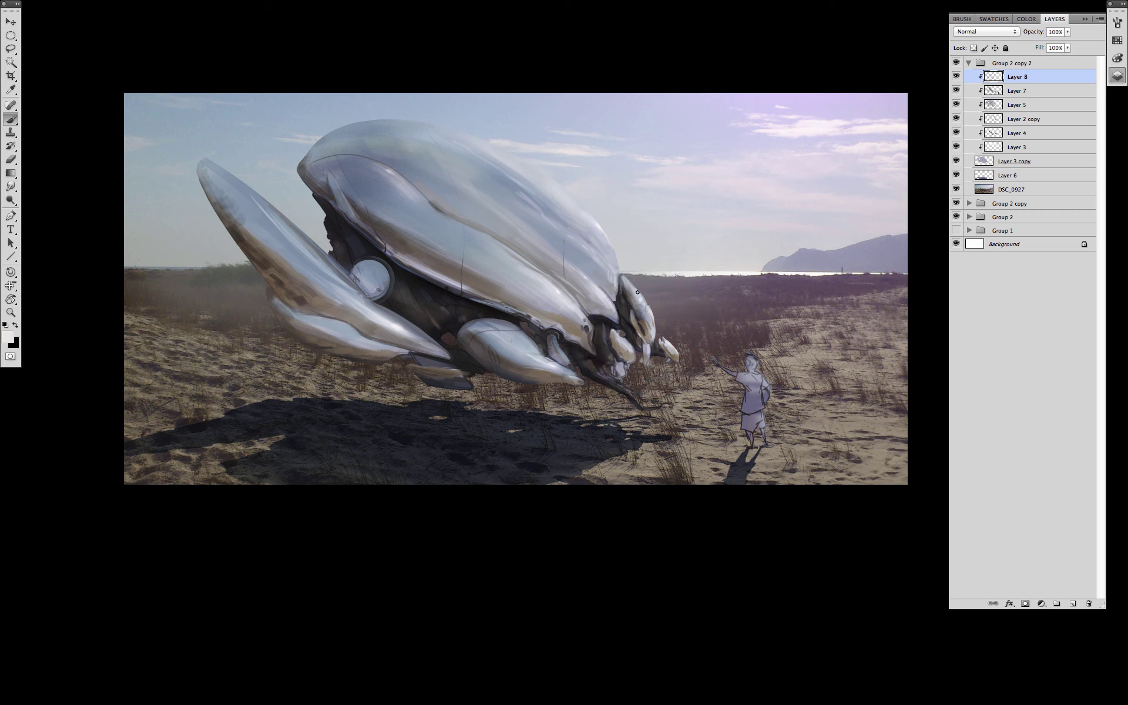
Lasso the lower band of the upper shell, shade it with a sampled dark brown, and deselect.
left_click(588, 253, "alt")
key("l")
left_click_drag(462, 286, 335, 211)
key("b")
left_click(346, 233, "alt")
mouse_move(447, 255)
left_mouse_down()
mouse_move(409, 233)
mouse_move(431, 243)
left_mouse_up()
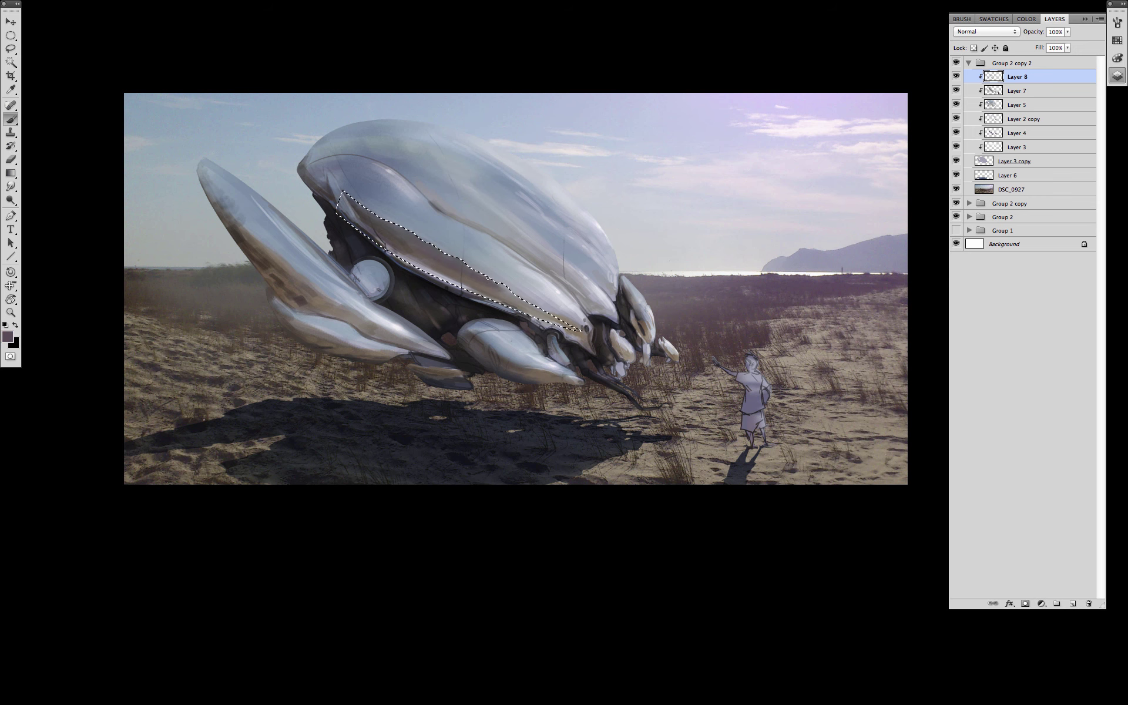
key("ctrl+d")
key("m")
Lasso a strip along the rear wing, paint its reflection with a colour sampled from the shell, and deselect.
key("l")
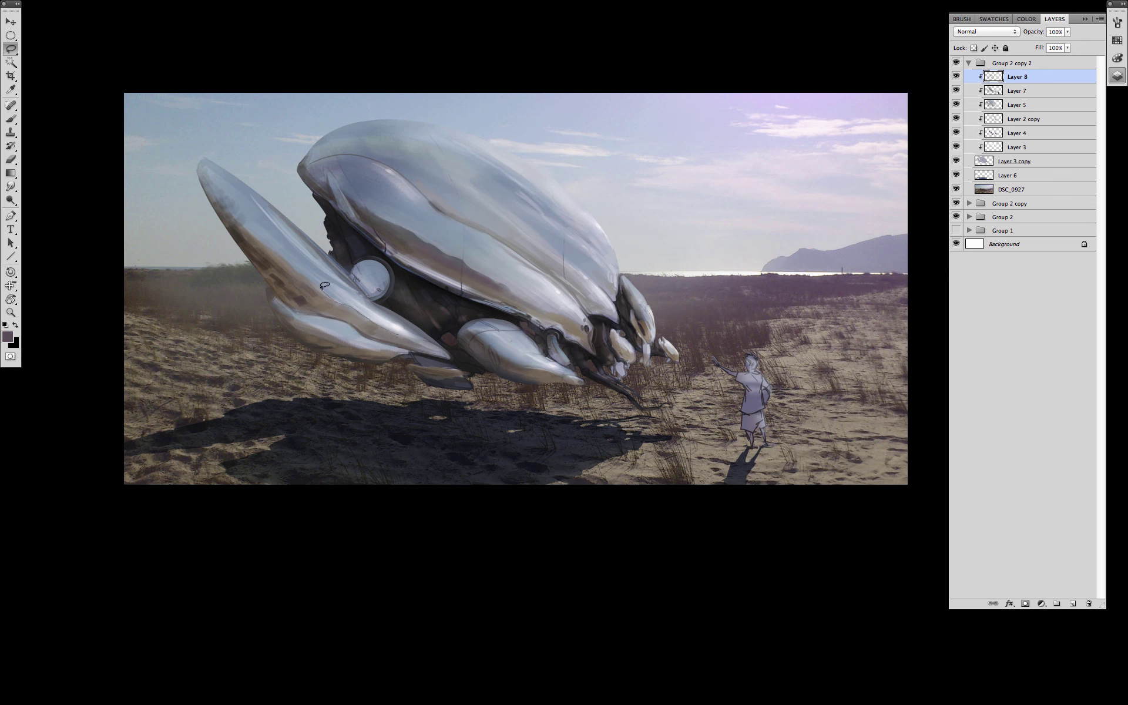
left_click_drag(247, 228, 414, 365)
key("b")
left_click(435, 253, "alt")
mouse_move(310, 281)
left_mouse_down()
mouse_move(265, 244)
mouse_move(330, 294)
mouse_move(226, 211)
left_mouse_up()
key("m")
key("ctrl+d")
Paint the upper shell's middle band and crease with a blue-grey sampled from the shell.
key("b")
left_click(447, 235, "alt")
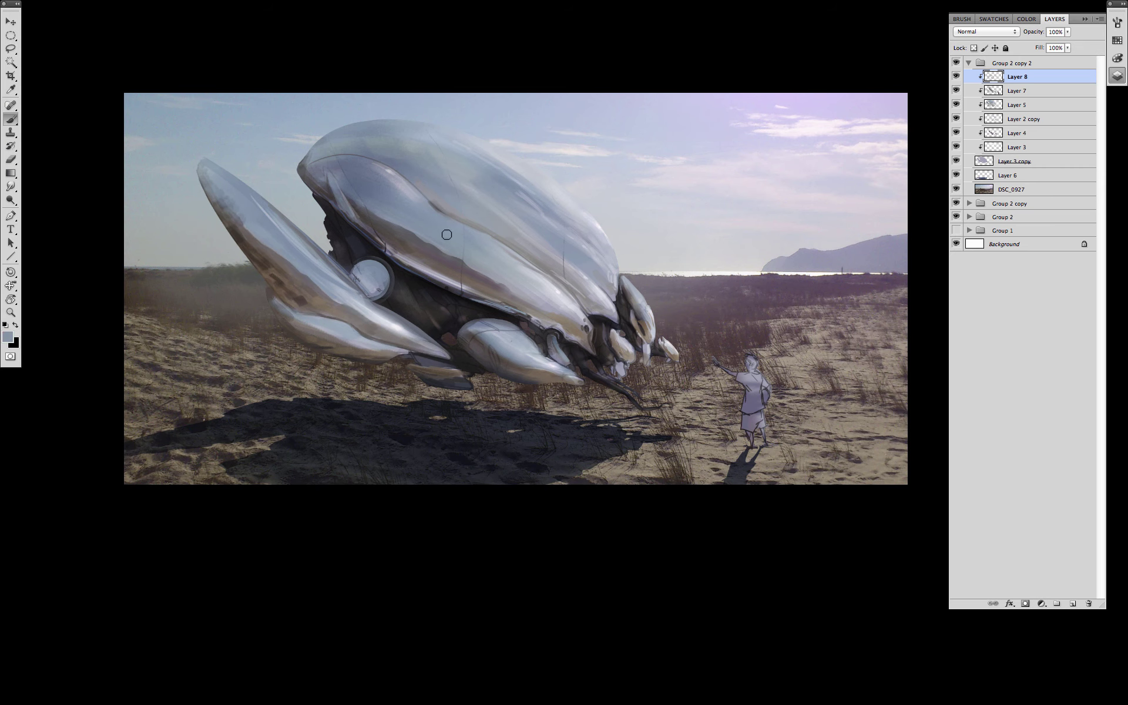
left_click_drag(410, 234, 499, 288)
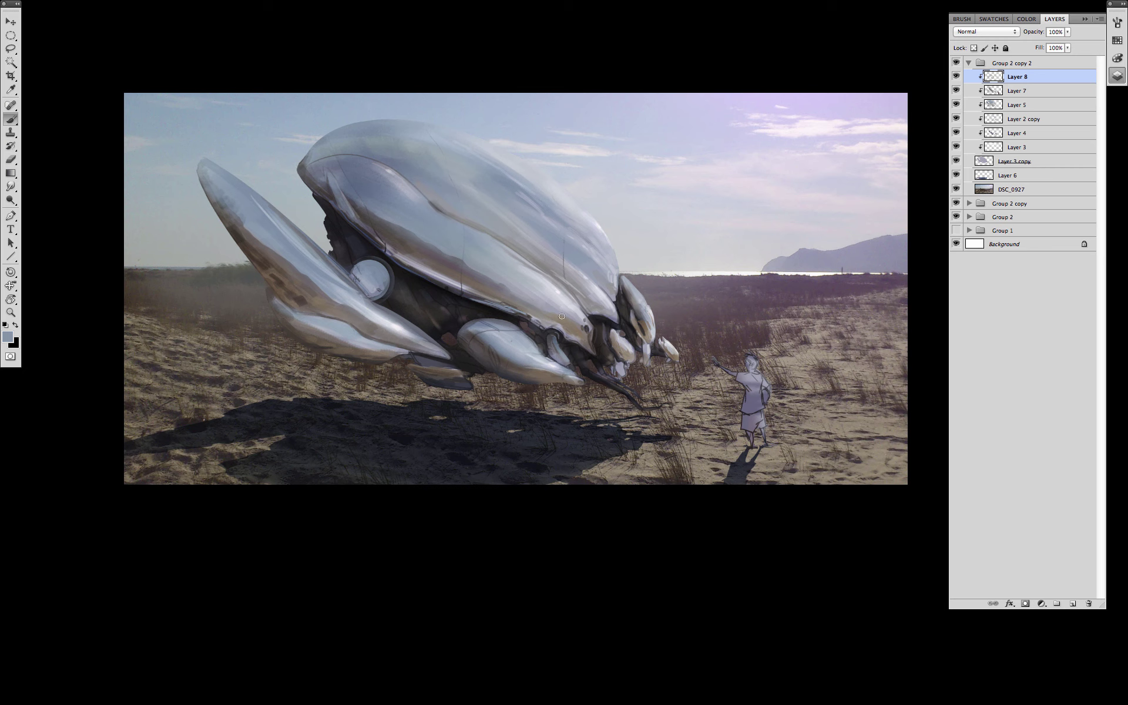
key("l")
key("b")
mouse_move(430, 198)
left_mouse_down()
mouse_move(393, 169)
mouse_move(526, 247)
mouse_move(594, 314)
left_mouse_up()
Deepen the upper shell's central crease with a dark tone sampled from the hull interior.
left_click(421, 297, "alt")
key("m")
left_click(775, 330)
left_click_drag(775, 330, 723, 319)
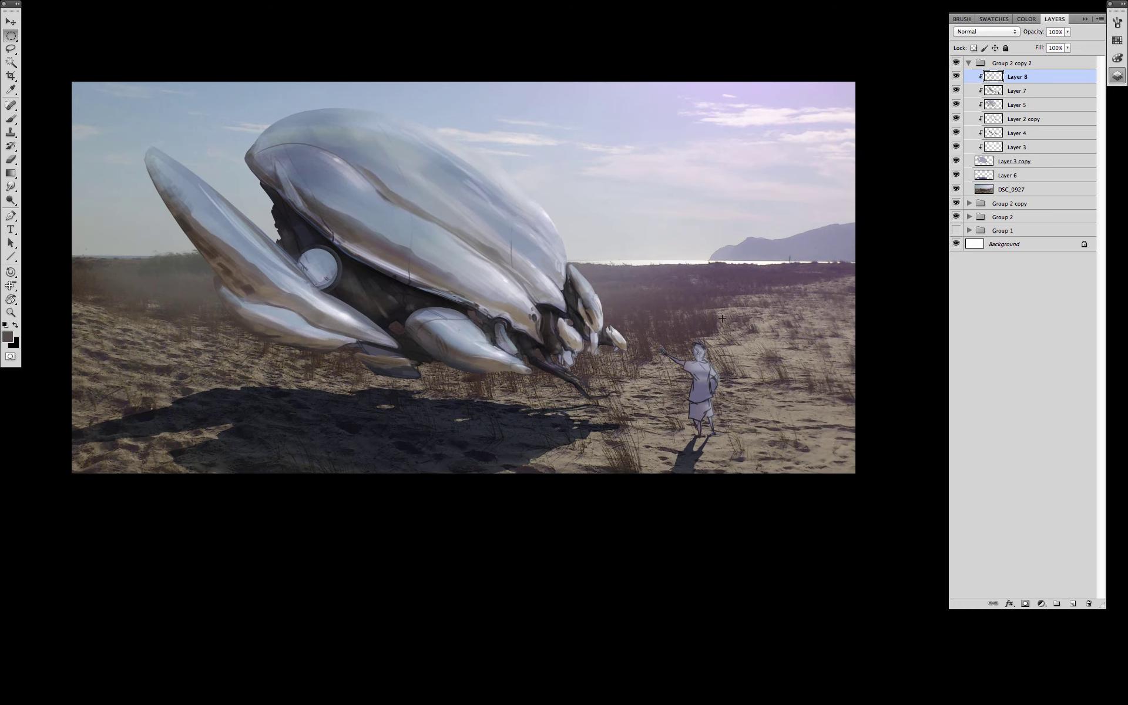
key("b")
left_click_drag(442, 248, 400, 224)
Blend sampled blue tones over the top of the upper shell with a larger brush and highlight the rear wing.
key("bracketright")
key("bracketright")
left_click_drag(262, 139, 351, 146)
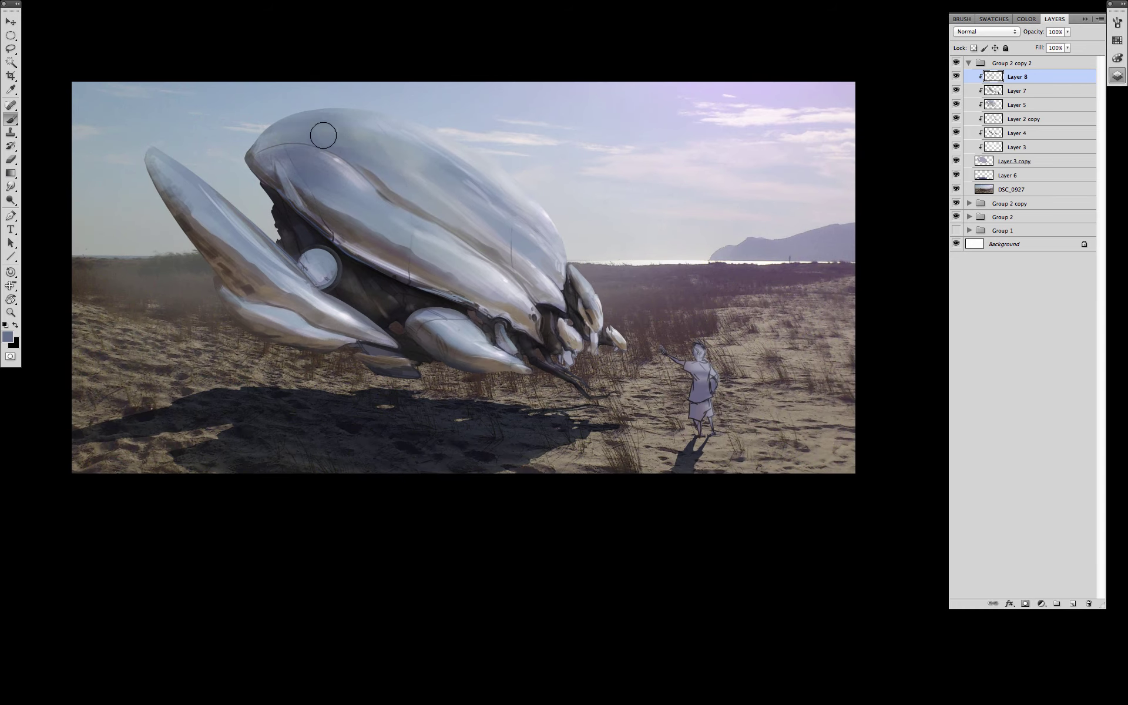
left_click(394, 112, "alt")
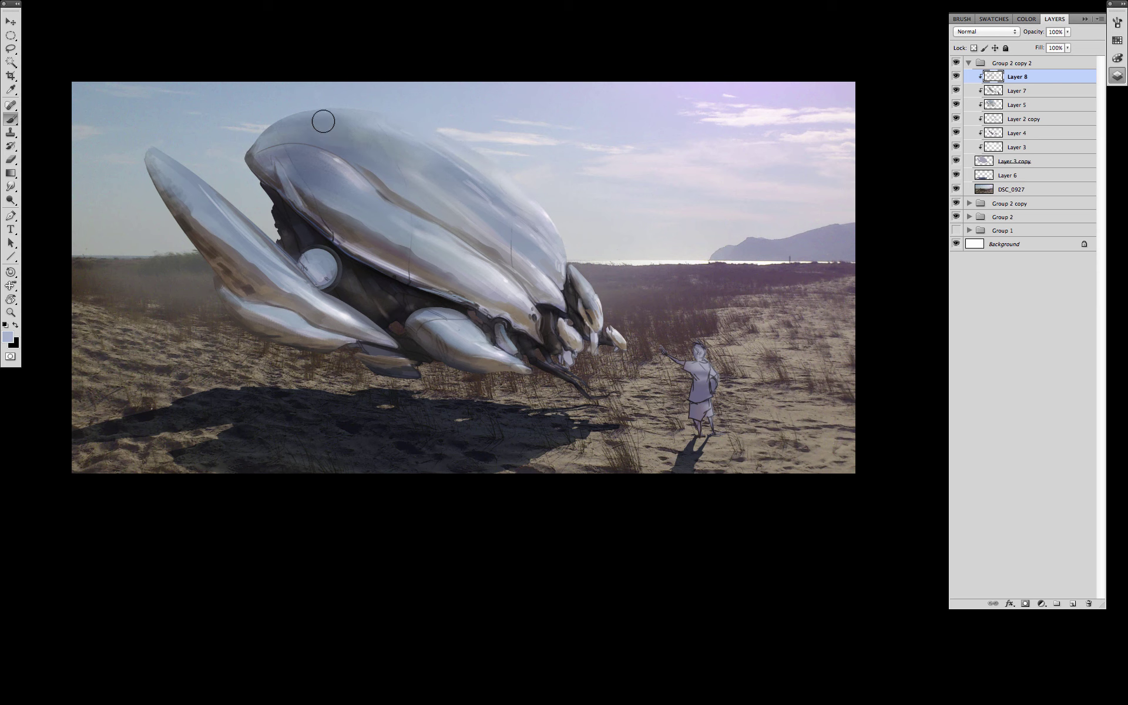
left_click(309, 124, "alt")
left_click_drag(186, 188, 239, 233)
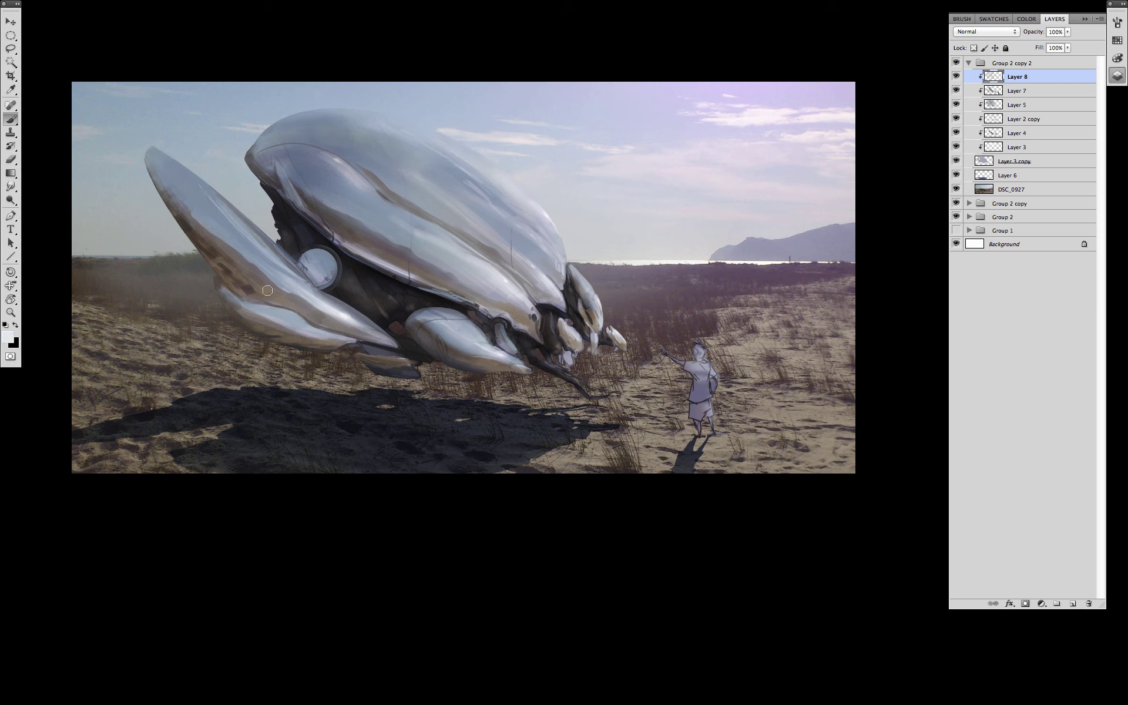
Shade the rear wing's lower lobe with sampled dark tones and an enlarged brush.
left_click(234, 298, "alt")
left_click(295, 305, "alt")
left_click(349, 294, "alt")
key("]")
key("]")
key("]")
mouse_move(240, 323)
left_mouse_down()
mouse_move(261, 335)
mouse_move(246, 316)
left_mouse_up()
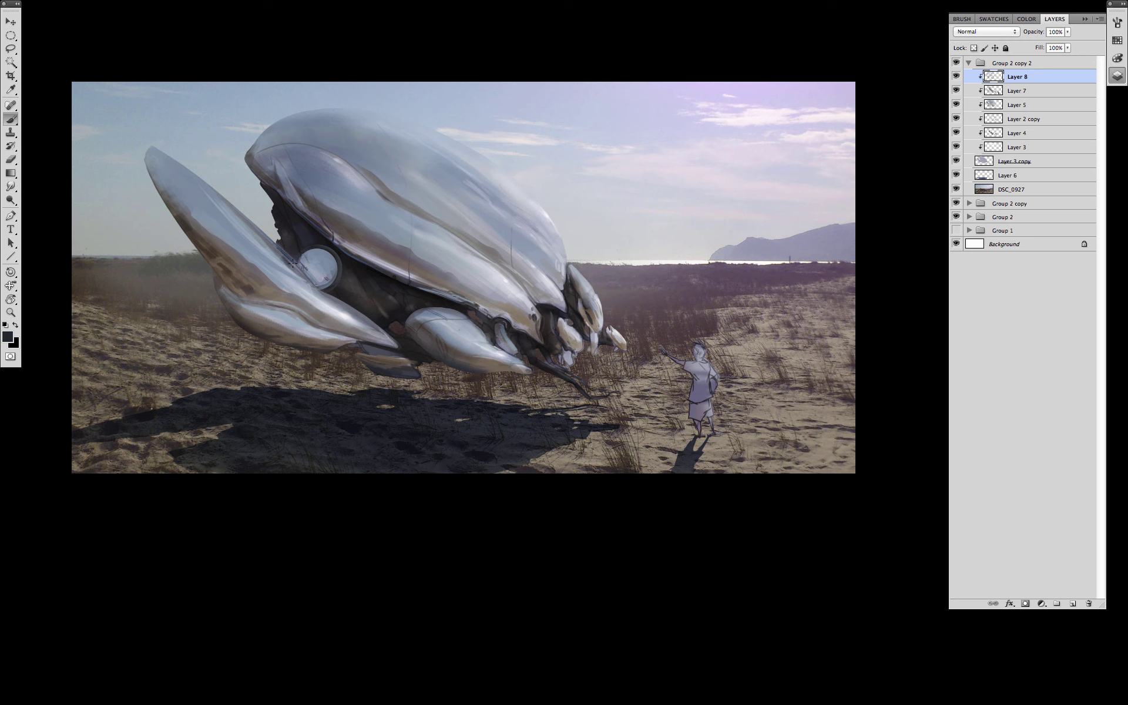
Touch up the side pod's tip and the neighbouring joints with sampled dark and grey tones.
left_click(343, 308, "alt")
left_click(454, 313, "alt")
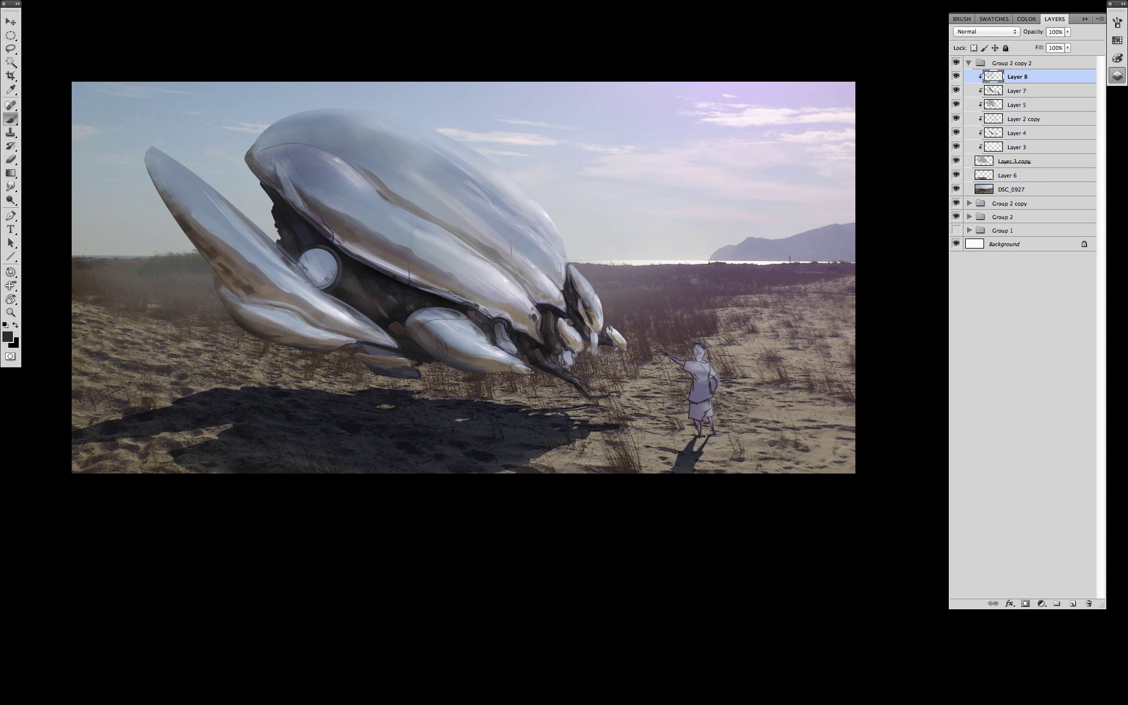
left_click(522, 420, "alt")
left_click(490, 250, "alt")
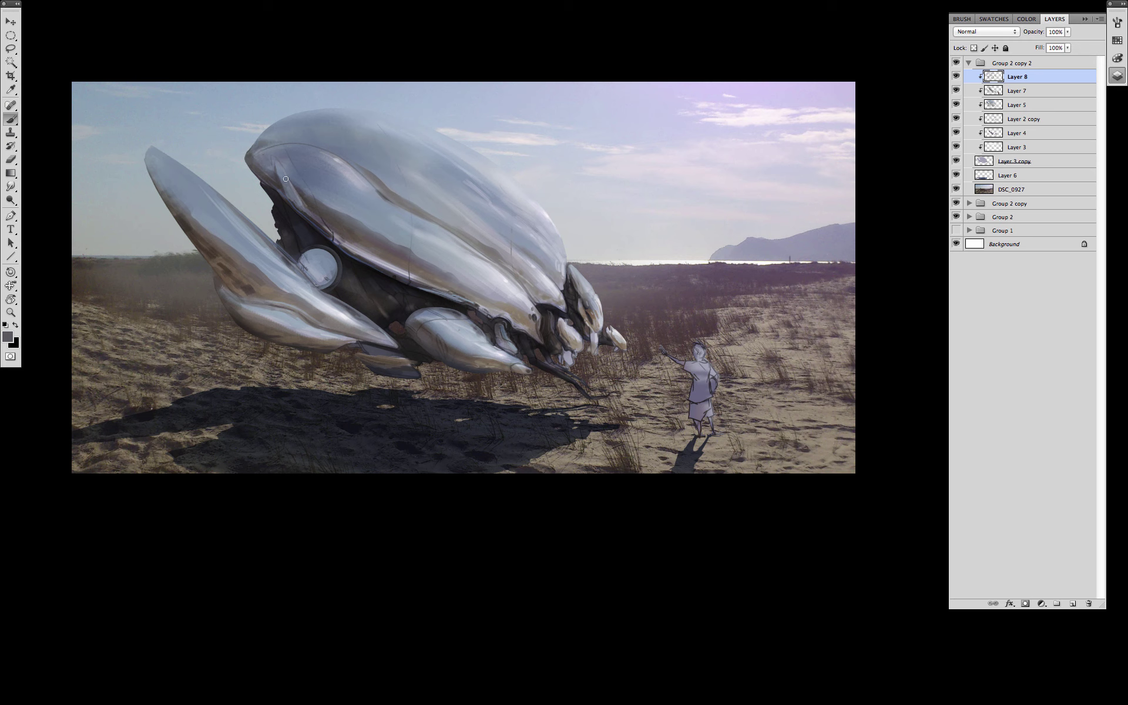
Darken the face of the round joint with tones sampled from the ship.
left_click(166, 173, "alt")
left_click_drag(710, 316, 730, 358)
left_click(326, 272, "alt")
mouse_move(325, 277)
left_mouse_down()
mouse_move(309, 274)
mouse_move(363, 327)
mouse_move(347, 300)
left_mouse_up()
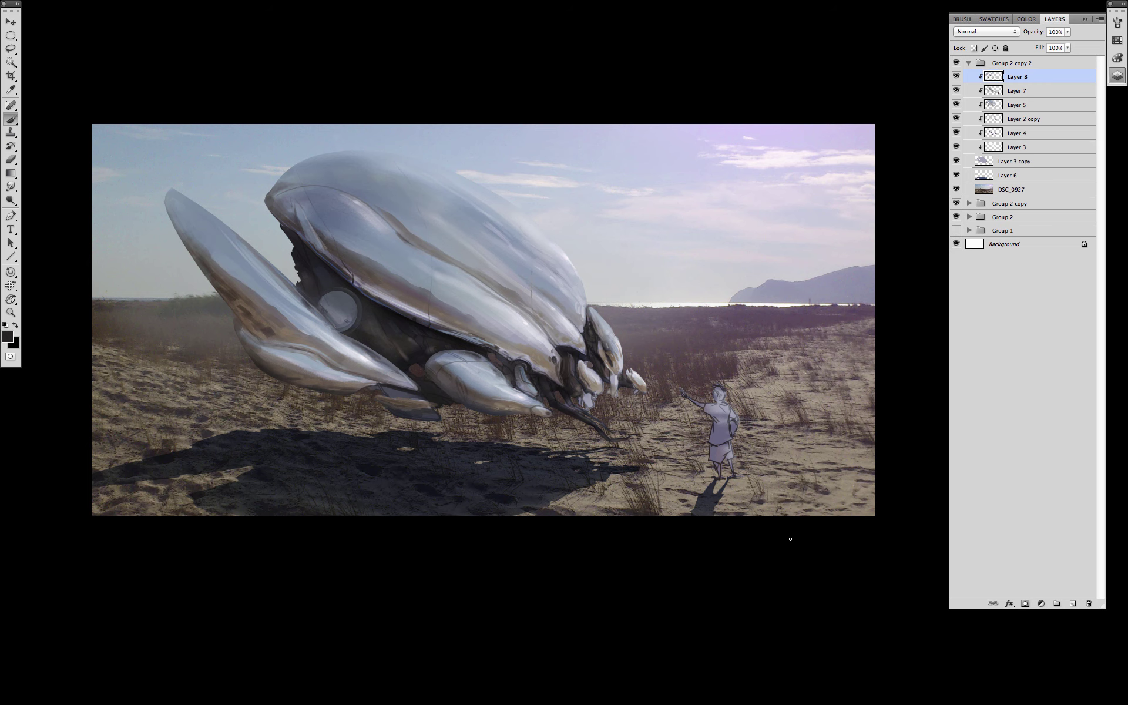
Toggle the visibility of Group 2 copy 2 to compare the painting with its earlier version.
left_click(956, 63)
left_click(956, 63)
left_click(956, 63)
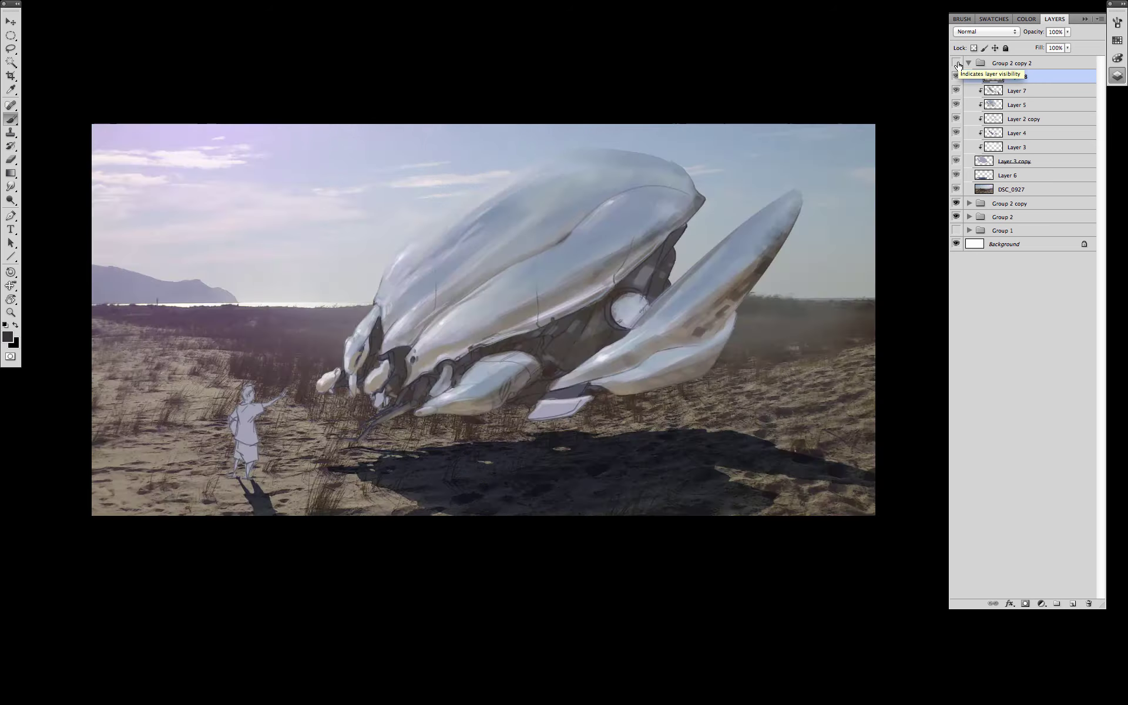
left_click(956, 63)
Collapse Group 2 copy 2 and duplicate it.
left_click(969, 63)
right_click(1010, 61)
left_click(960, 86)
left_click(645, 189)
left_click_drag(713, 423, 741, 427)
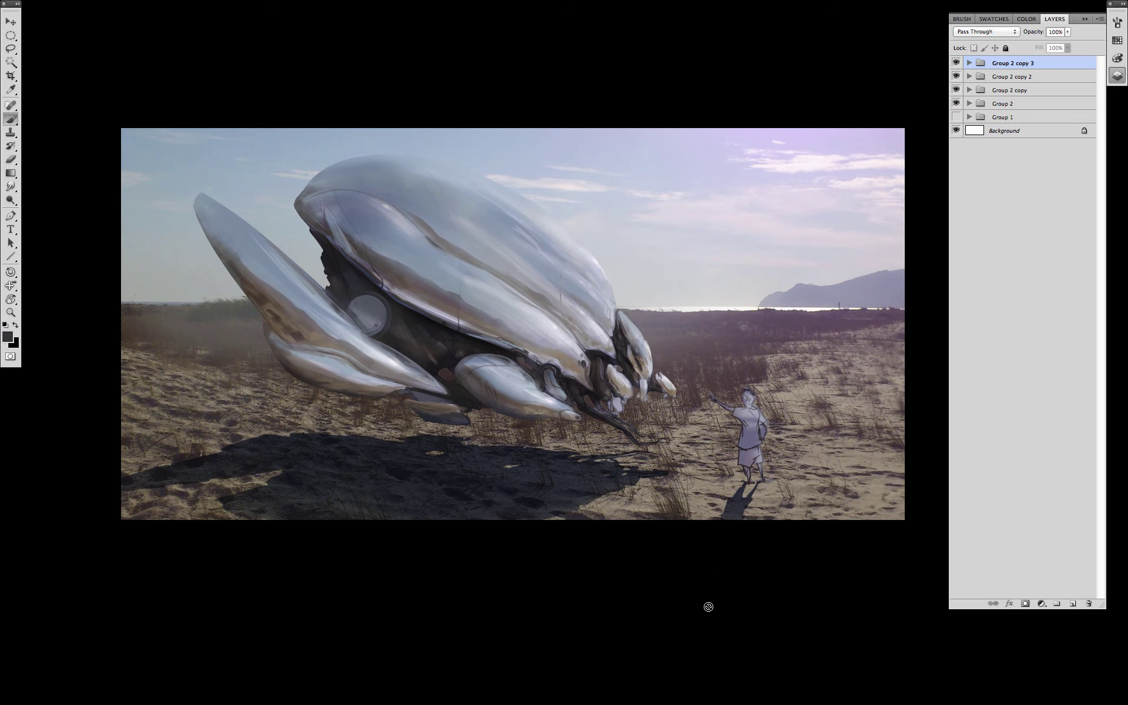
Flip the canvas horizontally, expand Group 2 copy 3 and select its ship layer.
key("ctrl+shift+h")
left_click(969, 63)
left_click(1015, 76)
left_click_drag(705, 376, 716, 366)
Copy a patch of sunlit sand from DSC_0927 and paste it above the ship layer at 69% opacity.
key("l")
left_click(1012, 105)
left_click_drag(906, 404, 768, 450)
mouse_move(833, 430)
left_mouse_down()
mouse_move(764, 353)
mouse_move(882, 329)
mouse_move(915, 415)
left_mouse_up()
key("super+c")
left_click(1013, 77)
key("super+v")
left_click_drag(1068, 32, 1051, 47)
Move, scale and rotate the sand patch over the ship's long upswept side fin.
key("super+t")
left_click_drag(869, 417, 802, 388)
left_click_drag(847, 298, 699, 303)
left_click_drag(670, 383, 796, 311)
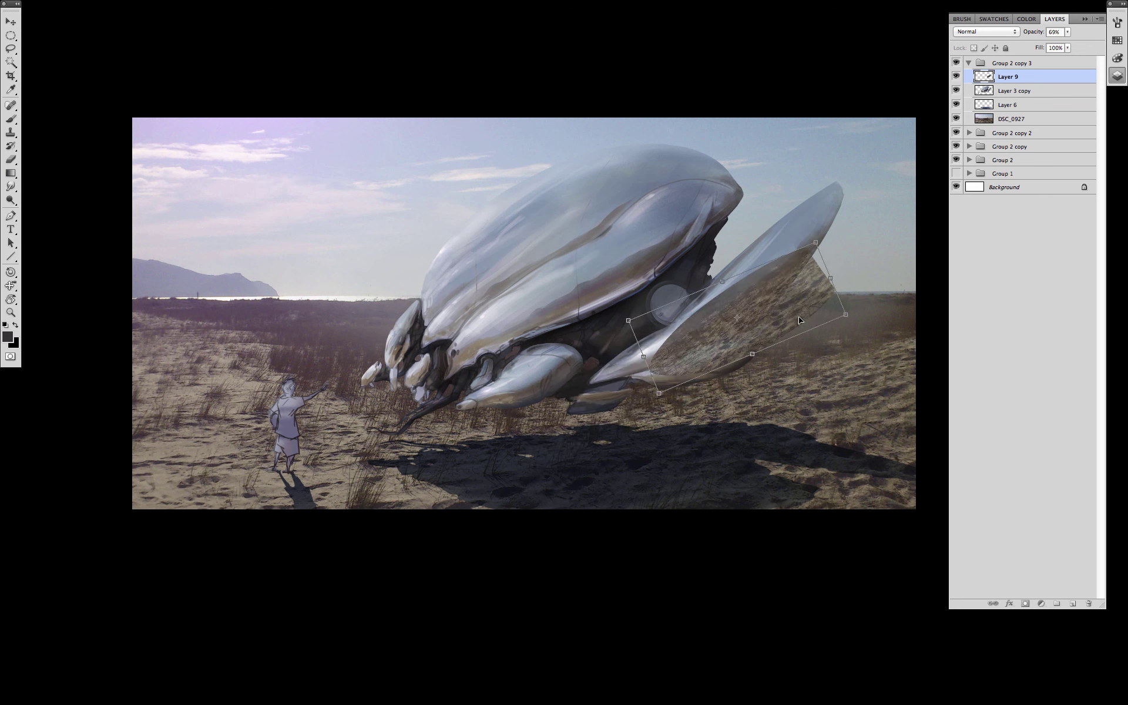
Warp the sand patch so its outer end stretches up to the tip of the long side fin.
right_click(800, 311)
left_click(834, 396)
left_click_drag(658, 393, 572, 379)
left_click_drag(825, 266, 851, 242)
left_click_drag(835, 290, 821, 345)
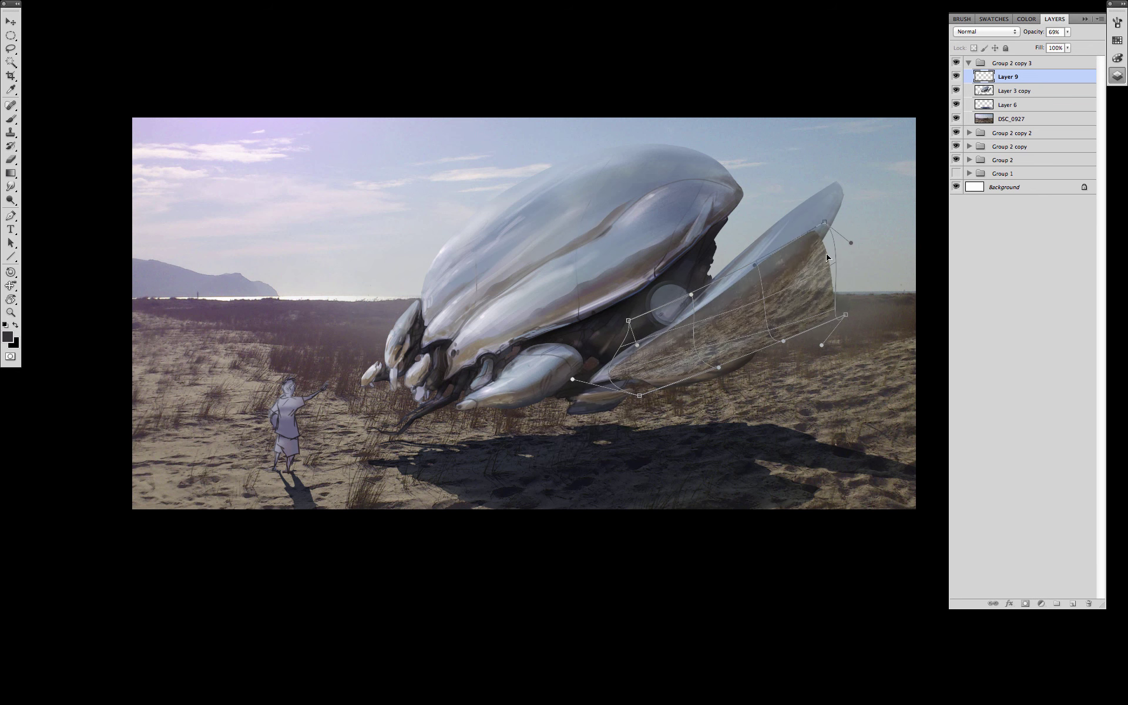
left_click_drag(816, 242, 847, 150)
left_click_drag(751, 271, 767, 272)
left_click_drag(822, 345, 856, 188)
left_click_drag(845, 314, 803, 293)
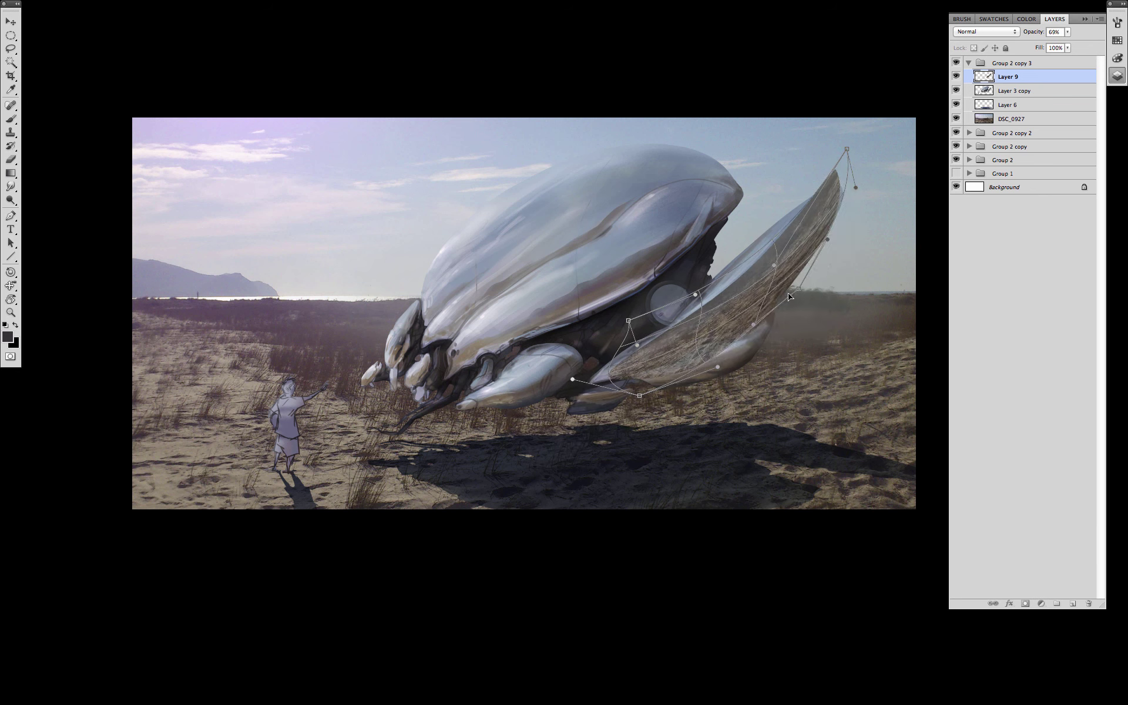
Bend the patch's inner end along the fin's lower edge and apply the warp.
left_click_drag(661, 382, 740, 344)
left_click_drag(559, 372, 602, 348)
left_click_drag(623, 386, 594, 403)
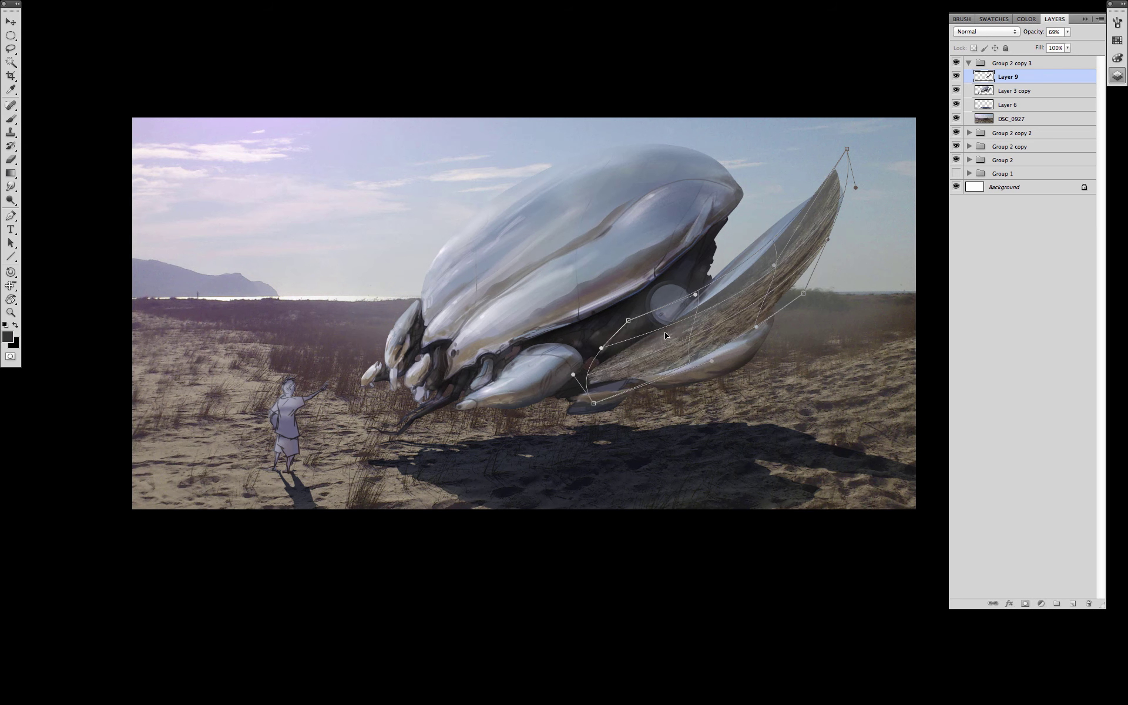
key("Return")
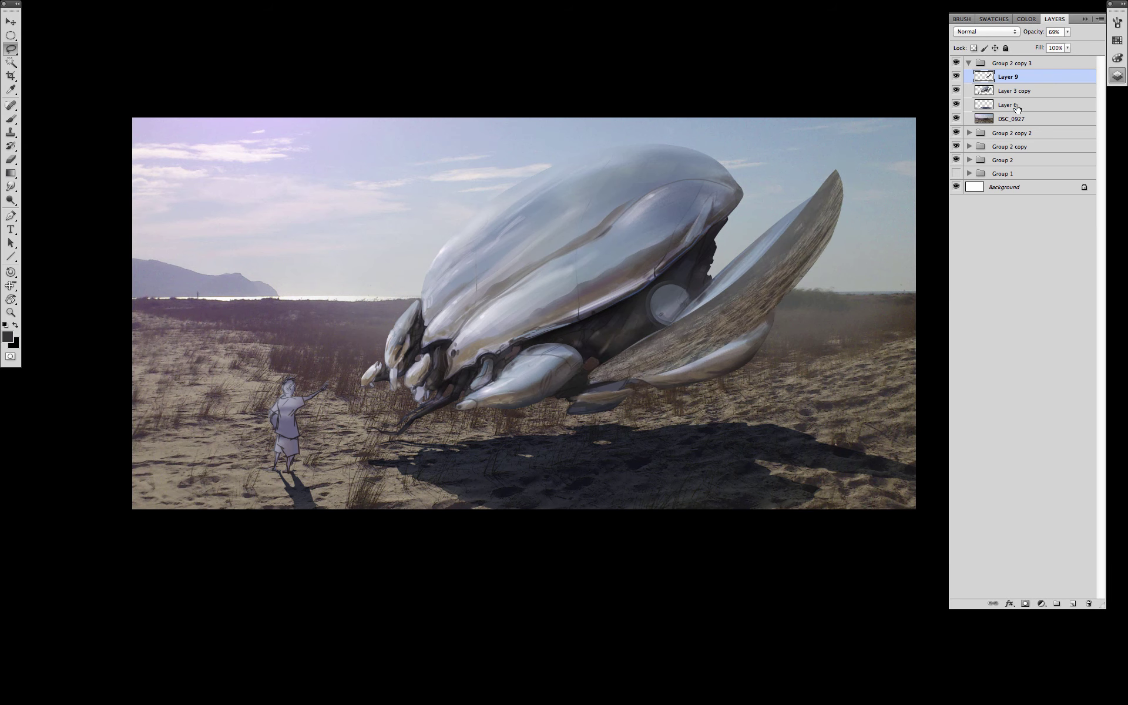
Clip the sand patch to the ship layer and erase its upper part to blend it into the fin as a reflection.
left_click(1037, 84, "alt")
key("b")
right_click(735, 337)
key("Escape")
mouse_move(815, 181)
left_mouse_down()
mouse_move(760, 253)
mouse_move(785, 229)
mouse_move(625, 335)
mouse_move(652, 376)
mouse_move(630, 395)
mouse_move(735, 355)
left_mouse_up()
key("bracketright")
key("bracketright")
left_click_drag(848, 232, 733, 300)
key("bracketleft")
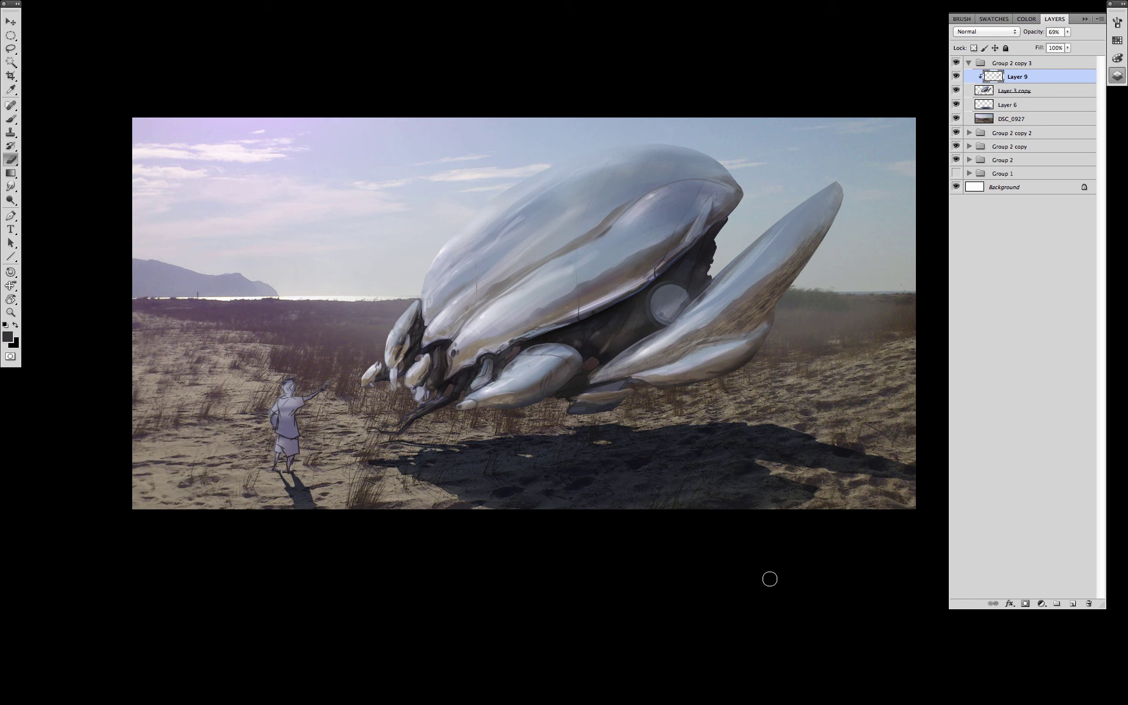
Copy a merged patch of the shadowed ground beneath the ship onto a new layer.
key("l")
left_click_drag(868, 420, 972, 411)
key("super+shift+c")
key("super+v")
Flip the shadowed ground patch vertically, then scale and rotate it over the small pod below the side fin.
key("super+t")
right_click(844, 474)
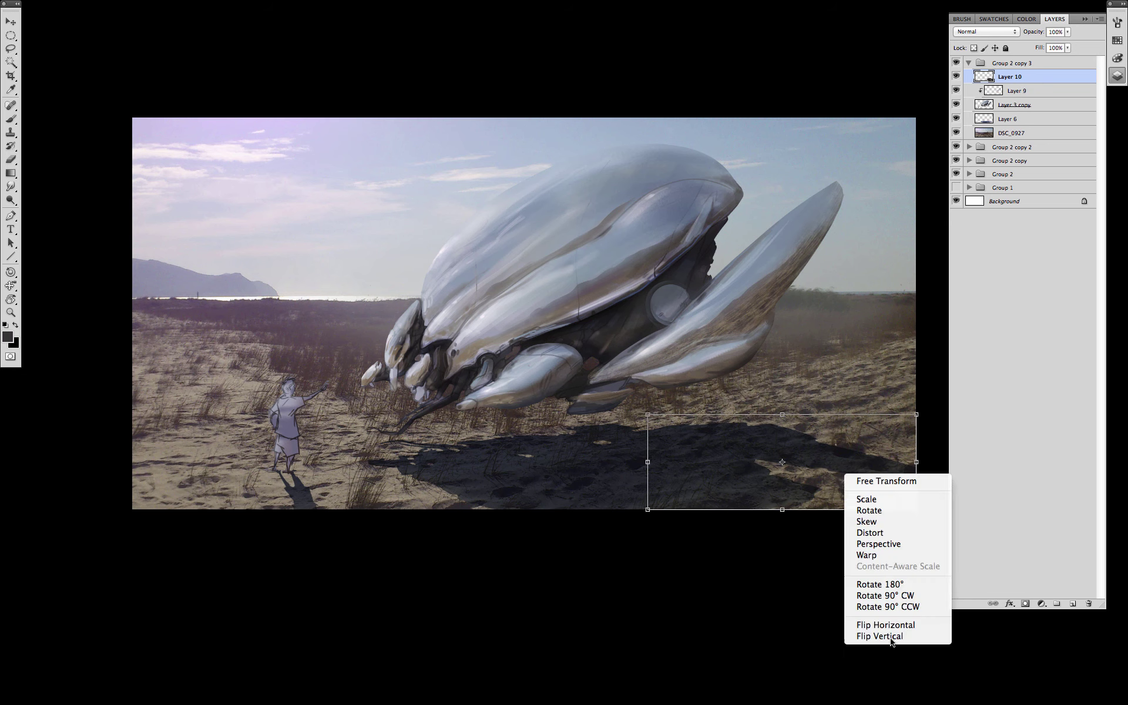
left_click(892, 639)
left_click_drag(790, 470, 755, 381)
left_click_drag(740, 325, 743, 382)
left_click_drag(893, 385, 774, 385)
left_click_drag(703, 433, 728, 365)
left_click_drag(836, 326, 702, 361)
Warp the shadowed patch to follow the curved underside of the pod below the fin and apply it.
right_click(694, 374)
left_click(714, 464)
left_click_drag(772, 334, 772, 327)
left_click_drag(659, 369, 618, 373)
left_click_drag(784, 369, 772, 347)
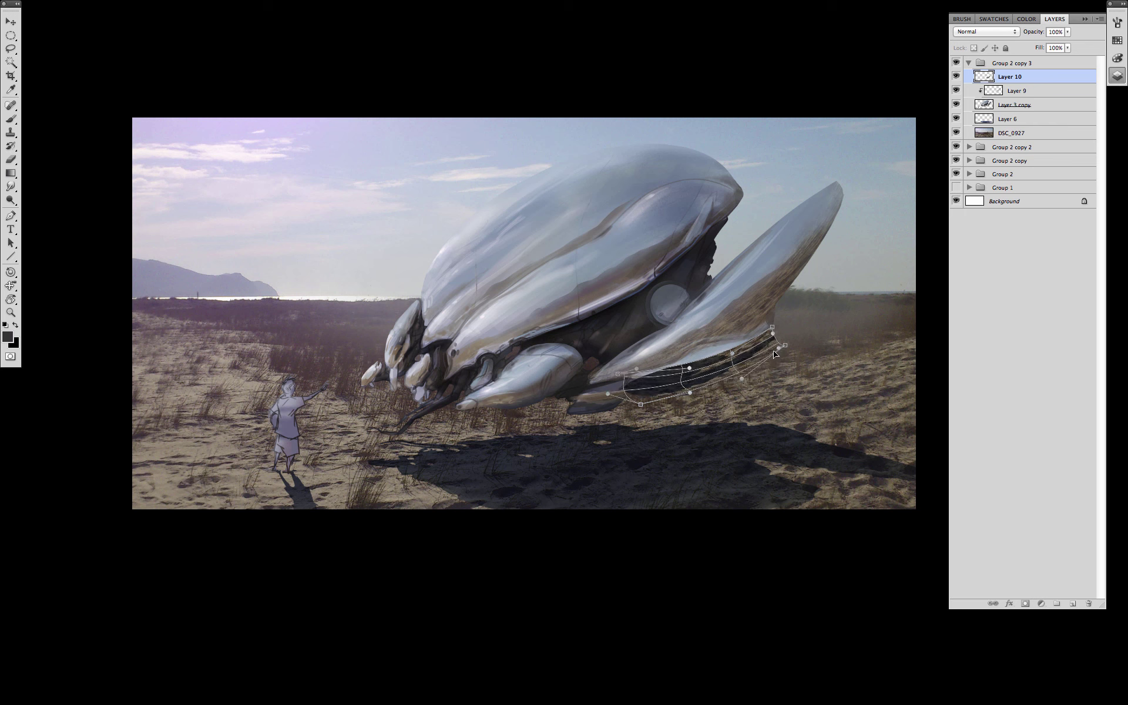
left_click_drag(640, 404, 644, 394)
key("Return")
Clip the shadowed patch to the ship, set its opacity to 82% and erase its upper edge.
left_click(1025, 84, "alt")
left_click_drag(1067, 32, 1058, 39)
key("e")
mouse_move(713, 353)
left_mouse_down()
mouse_move(740, 334)
mouse_move(656, 377)
left_mouse_up()
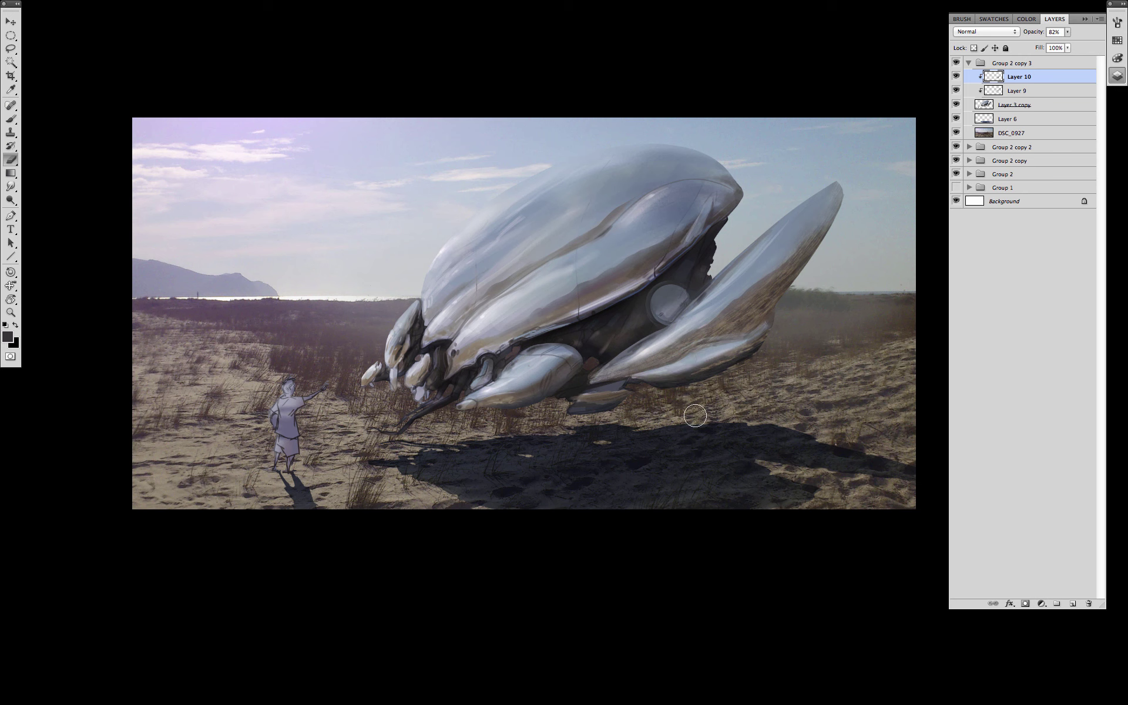
Duplicate the shadow reflection and fit the rotated copy under the ship's rounded front pod.
key("v")
left_click_drag(739, 401, 624, 433)
key("super+t")
left_click_drag(729, 368, 733, 402)
left_click_drag(650, 416, 628, 412)
left_click_drag(674, 369, 678, 390)
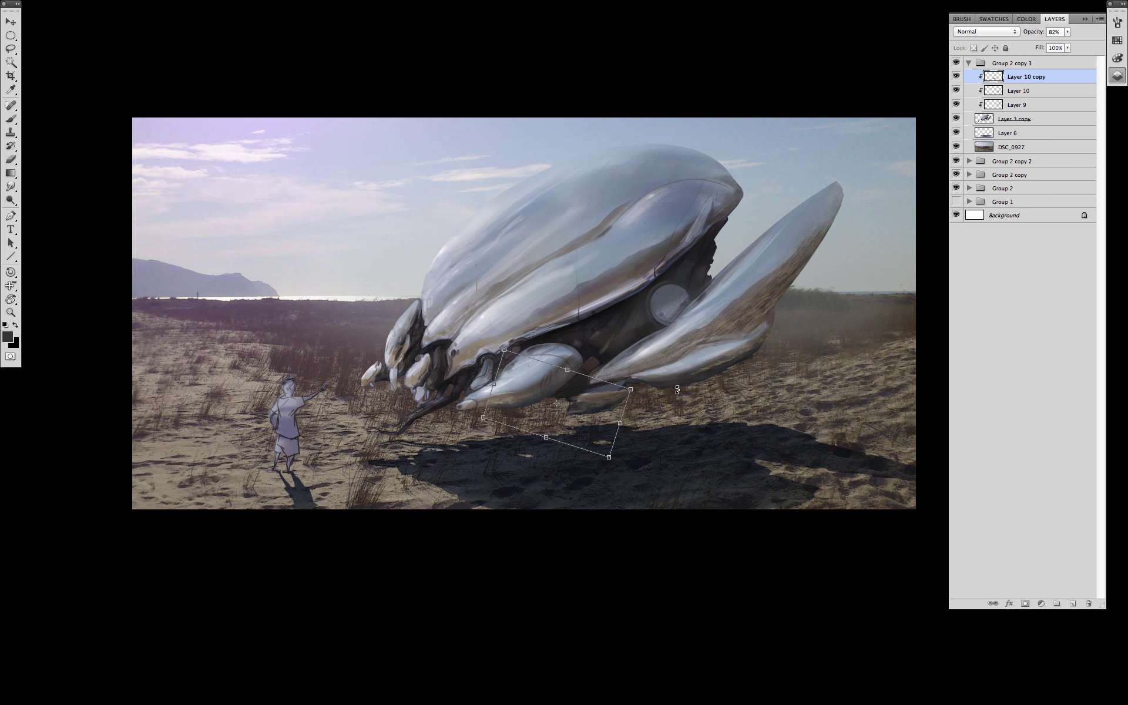
key("Return")
key("e")
Duplicate the fin's sand reflection, then rotate and scale the copy to fit the rounded front pod.
left_click(1006, 107)
key("v")
left_click_drag(823, 388, 611, 467)
key("super+t")
left_click_drag(642, 338, 645, 366)
mouse_move(648, 273)
left_mouse_down()
mouse_move(605, 312)
mouse_move(618, 349)
left_mouse_up()
left_click_drag(569, 390, 578, 379)
key("Return")
key("e")
Copy a large area of DSC_0927 onto a new layer, bring it to the front and set its opacity to 62%.
left_click(1012, 161)
key("l")
mouse_move(942, 264)
left_mouse_down()
mouse_move(458, 392)
mouse_move(746, 534)
left_mouse_up()
key("super+j")
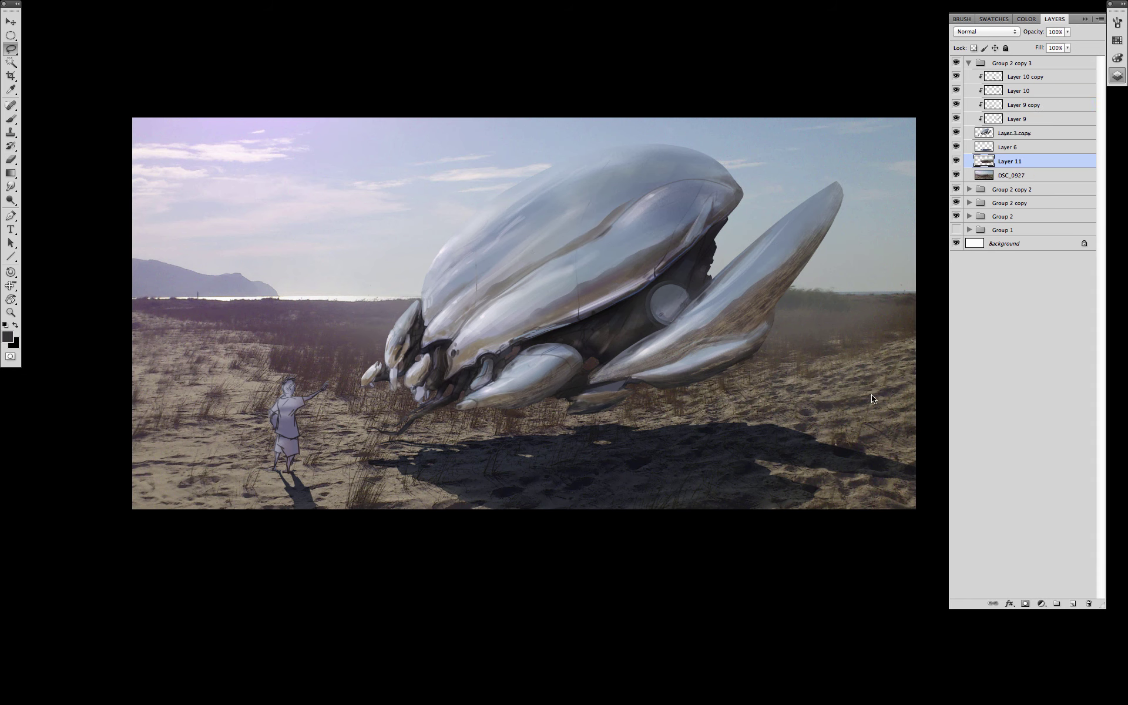
key("super+shift+bracketright")
left_click_drag(1067, 31, 1045, 44)
Scale and rotate the copied landscape into a narrow strip along the lower shell plate.
key("super+t")
left_click_drag(916, 240, 637, 234)
left_click_drag(584, 350, 632, 261)
left_click_drag(541, 231, 561, 267)
Warp the landscape strip's rear and upper corners outward to cover the lower shell plate.
right_click(623, 261)
left_click(654, 344)
left_click_drag(629, 283, 637, 296)
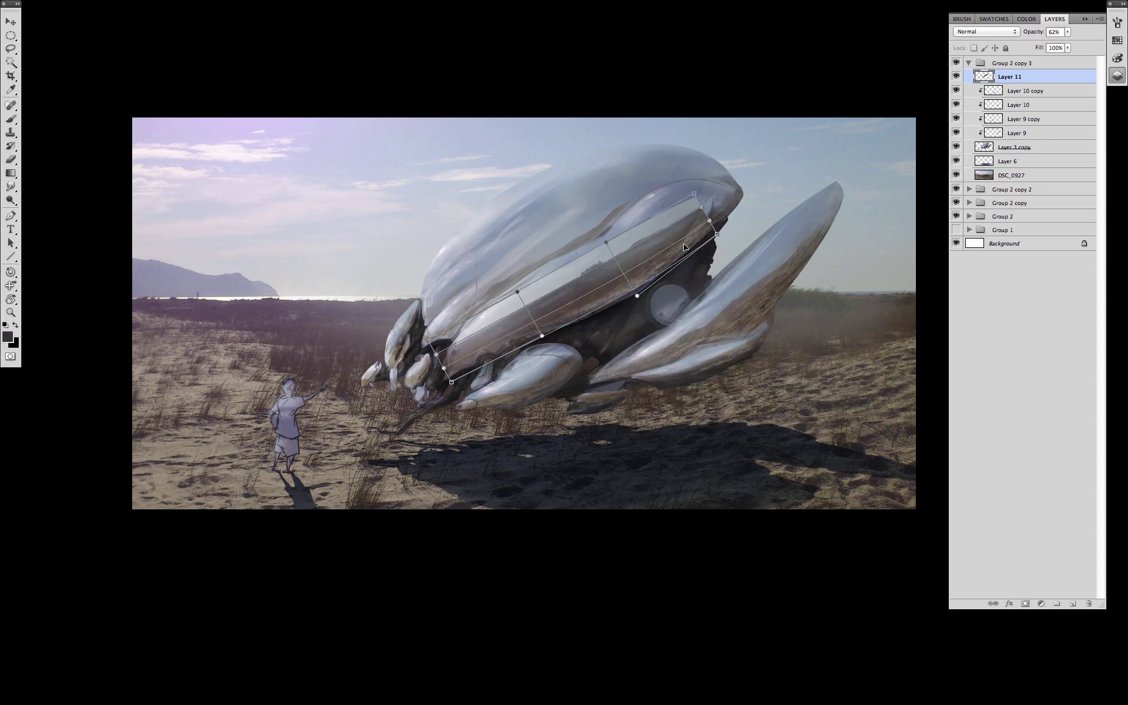
left_click_drag(710, 221, 705, 161)
left_click_drag(726, 201, 755, 166)
left_click_drag(613, 263, 636, 251)
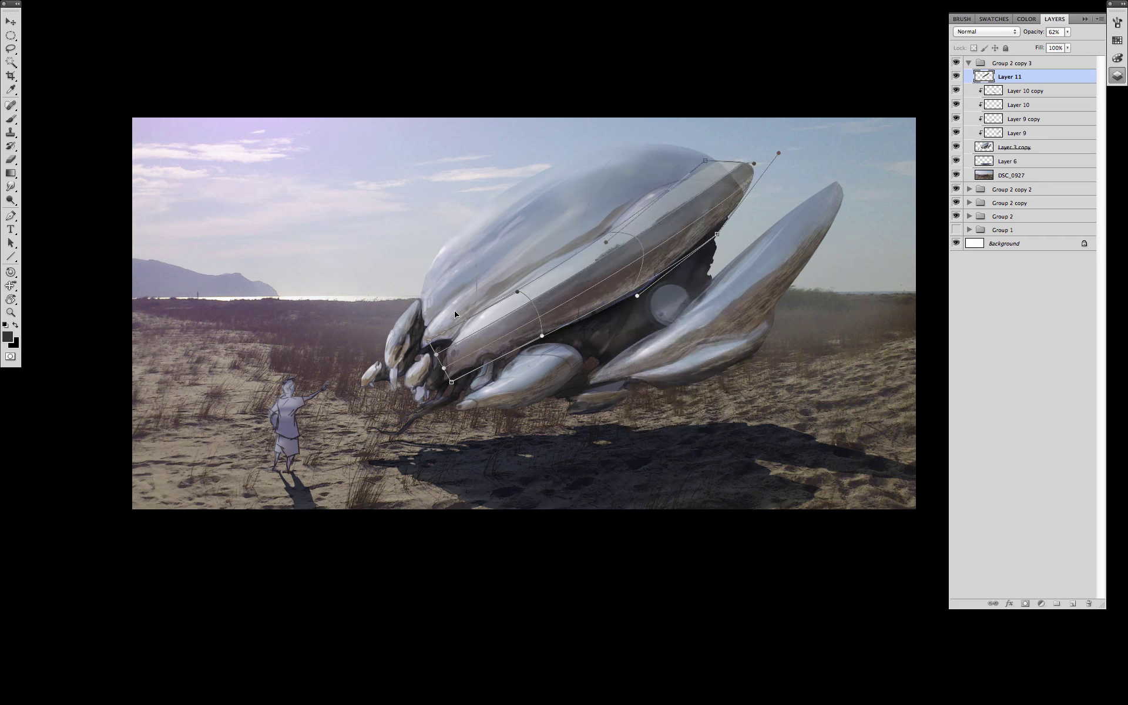
left_click_drag(429, 340, 453, 306)
left_click_drag(577, 293, 561, 299)
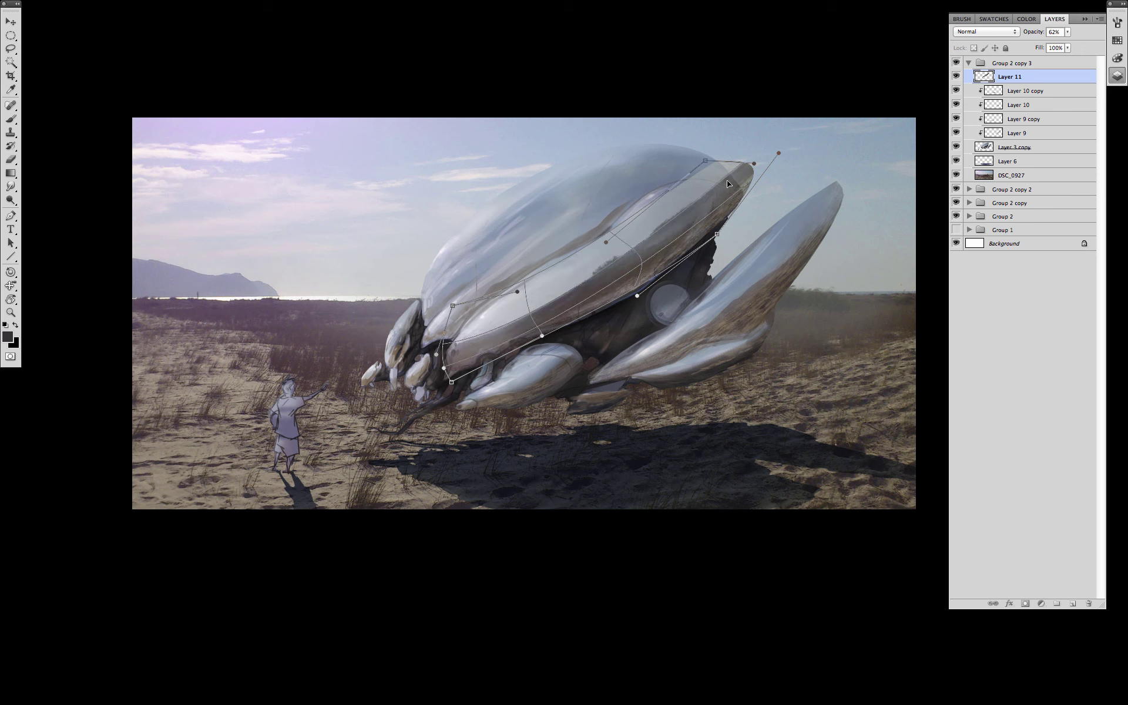
Refine the strip's warp so its horizon follows the shell plate's lower curve and apply it.
left_click_drag(725, 182, 709, 213)
left_click_drag(526, 323, 491, 341)
left_click_drag(652, 281, 647, 260)
left_click_drag(722, 213, 722, 198)
left_click_drag(622, 245, 620, 259)
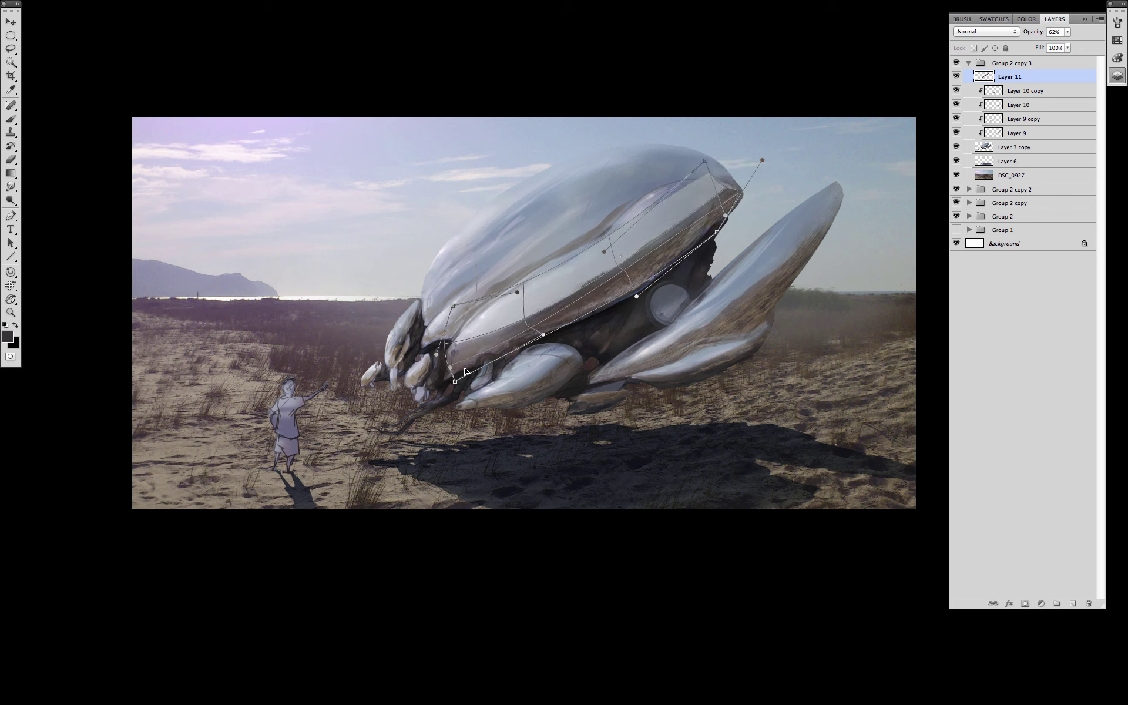
key("Return")
Erase the strip's sky and upper edge so only the ground reflection remains along the shell plate's lower rim.
key("e")
left_click_drag(691, 180, 601, 239)
left_click_drag(722, 179, 573, 256)
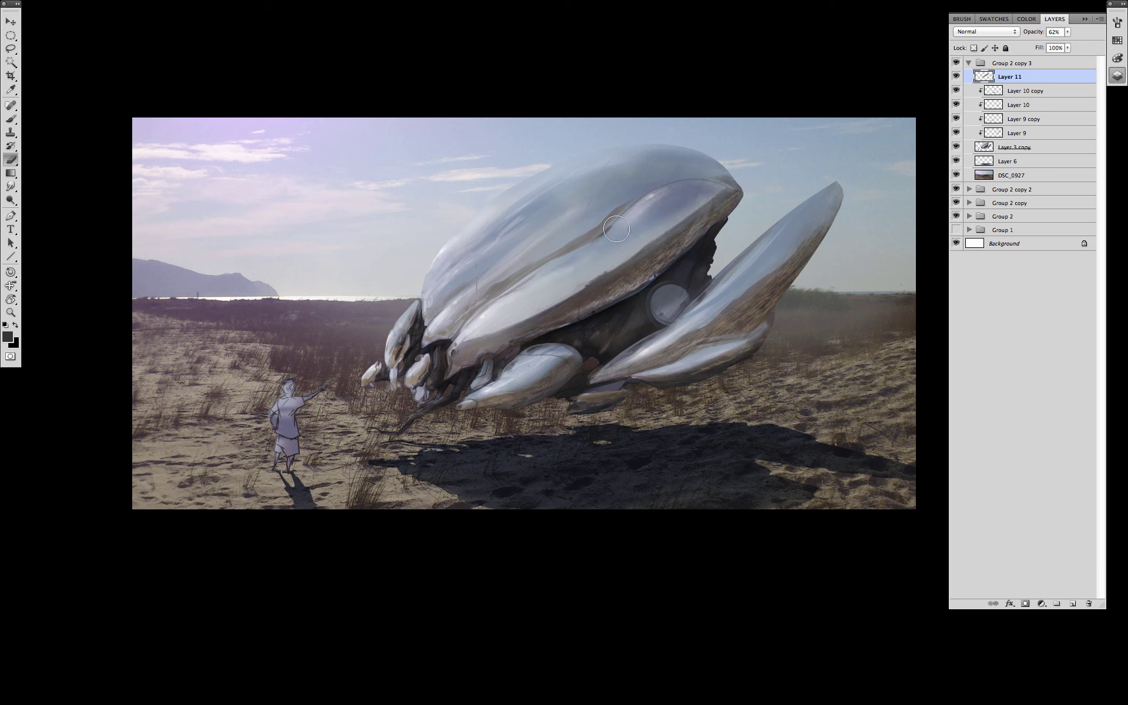
left_click_drag(650, 216, 512, 320)
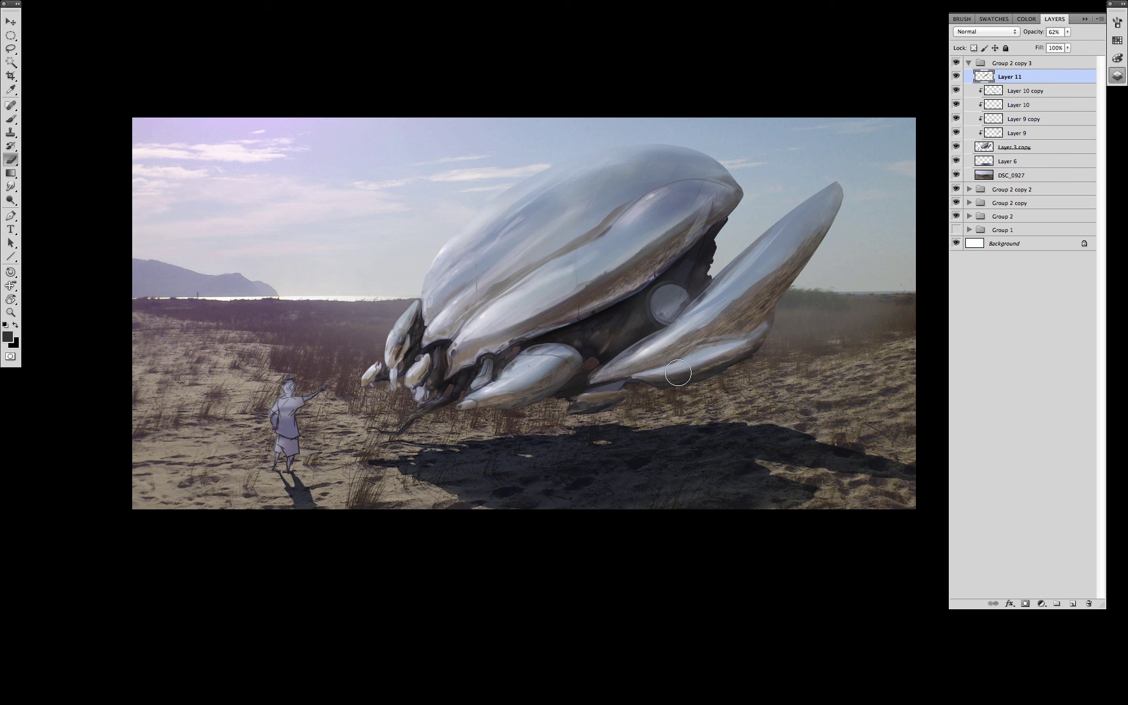
Duplicate the shell reflection, warp the copy onto the upper shell plate and erase its excess.
key("v")
left_click_drag(662, 336, 624, 309)
key("super+t")
right_click(611, 261)
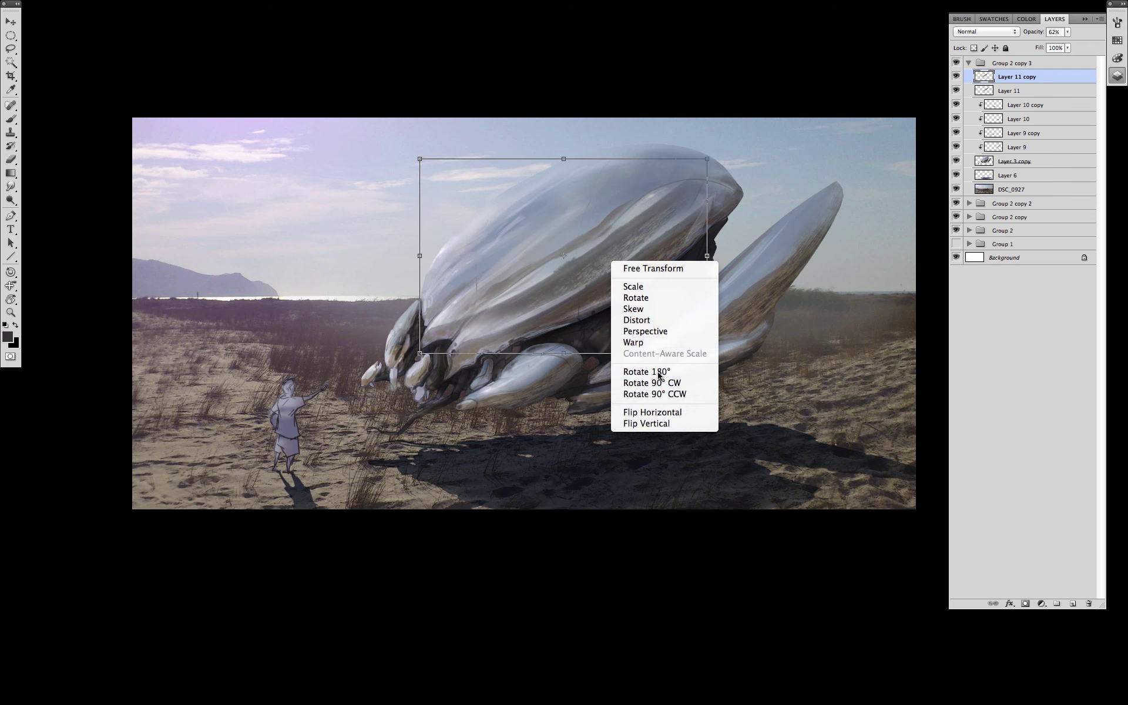
left_click(635, 343)
left_click_drag(580, 257, 558, 227)
key("Return")
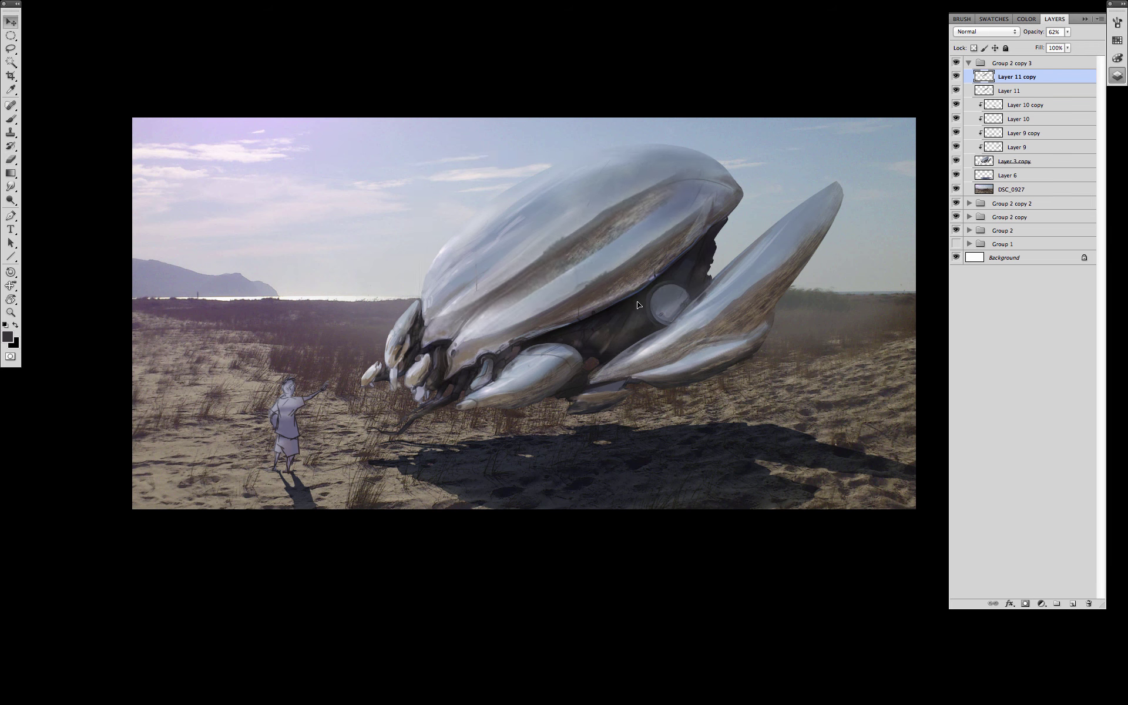
key("e")
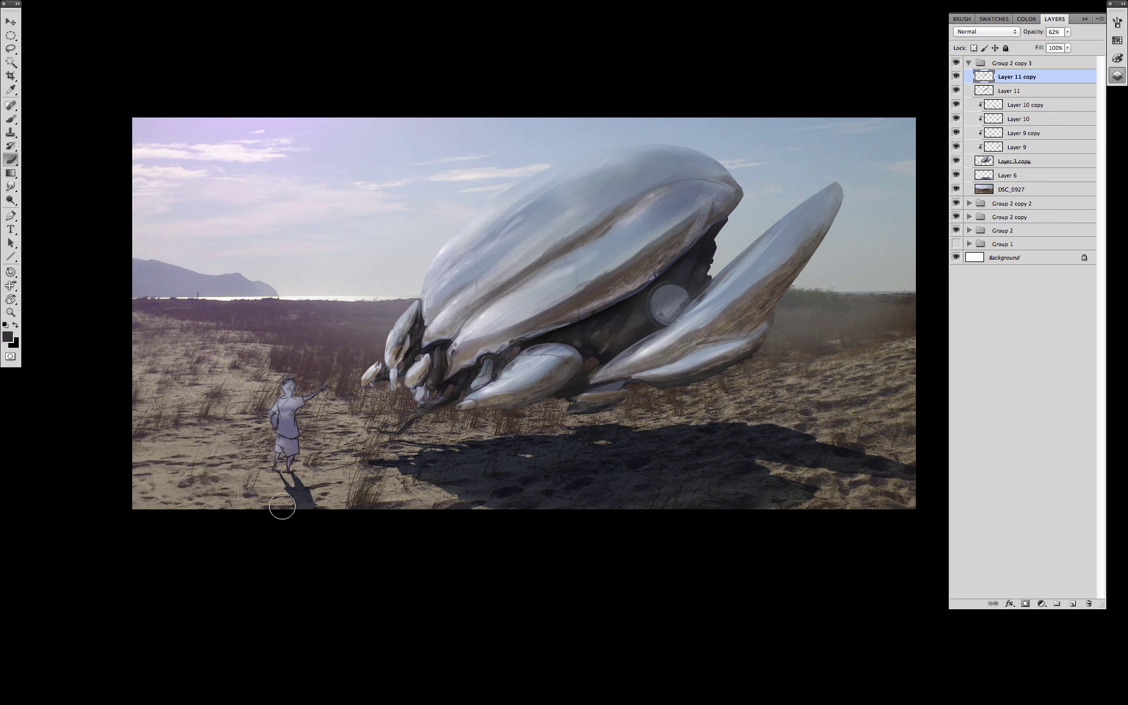
Clip the shell reflections to the ship and merge all the clipped reflection layers into one.
left_click(1032, 91, "alt")
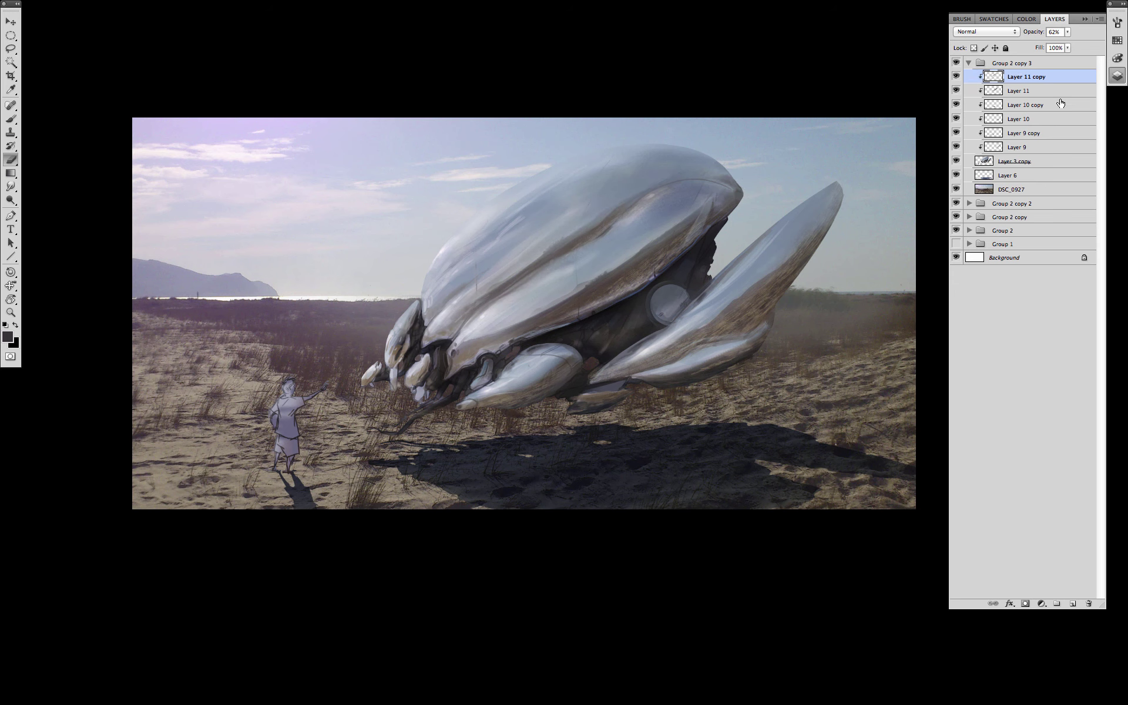
key("BackSpace")
key("BackSpace")
key("BackSpace")
key("BackSpace")
key("BackSpace")
key("s")
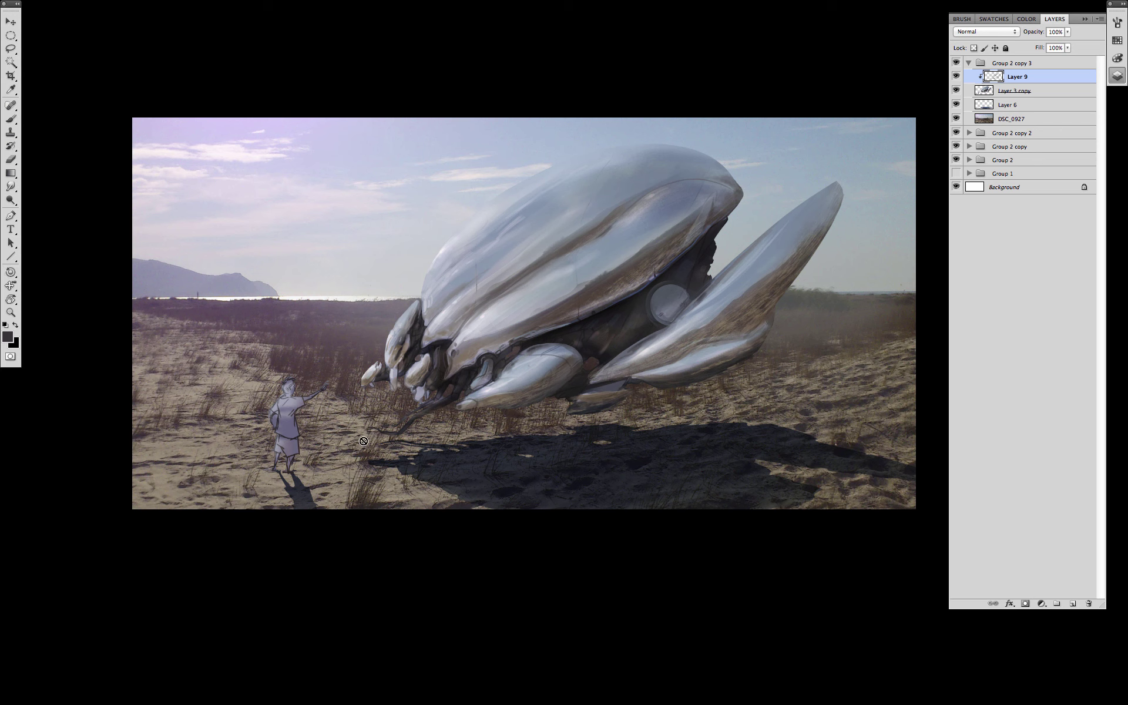
Copy a patch of foreground sand near the figure from DSC_0927 to a new layer at the top of the group.
key("l")
left_click_drag(363, 439, 350, 424)
left_click(1012, 119)
key("super+j")
left_click_drag(1009, 119, 1009, 70)
Scale, rotate and warp the sand patch onto the front lower end of the shell plate.
key("super+t")
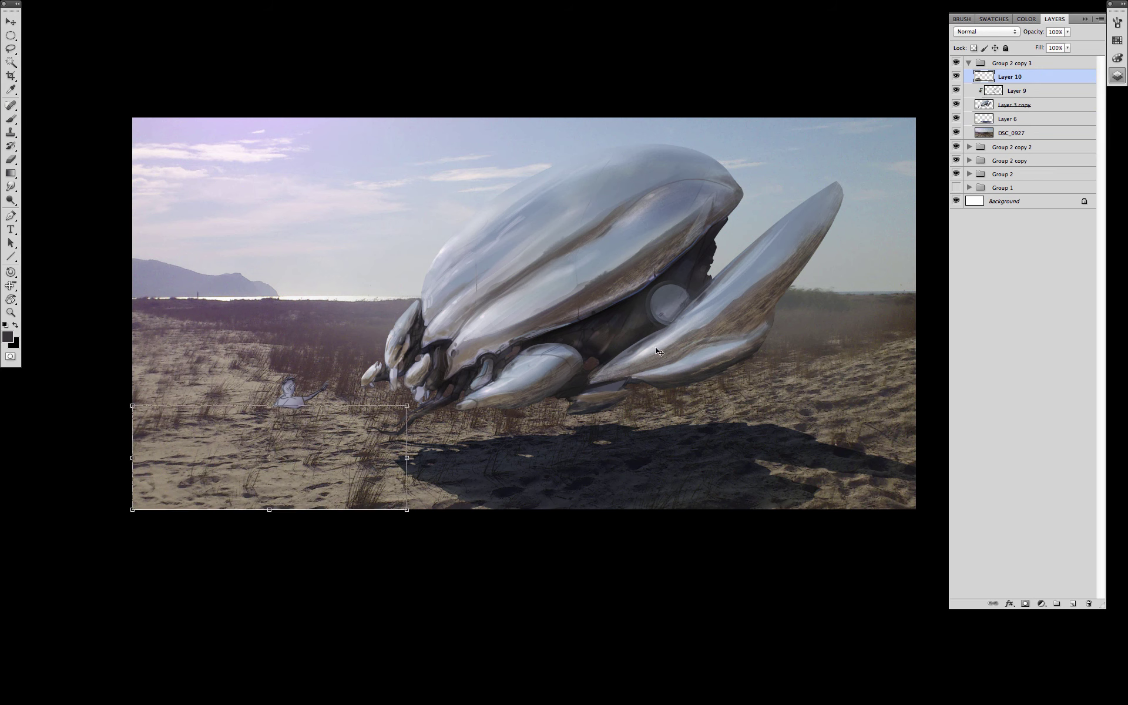
left_click_drag(405, 406, 291, 449)
left_click_drag(235, 479, 499, 355)
mouse_move(567, 323)
left_mouse_down()
mouse_move(556, 301)
mouse_move(517, 322)
left_mouse_up()
right_click(495, 350)
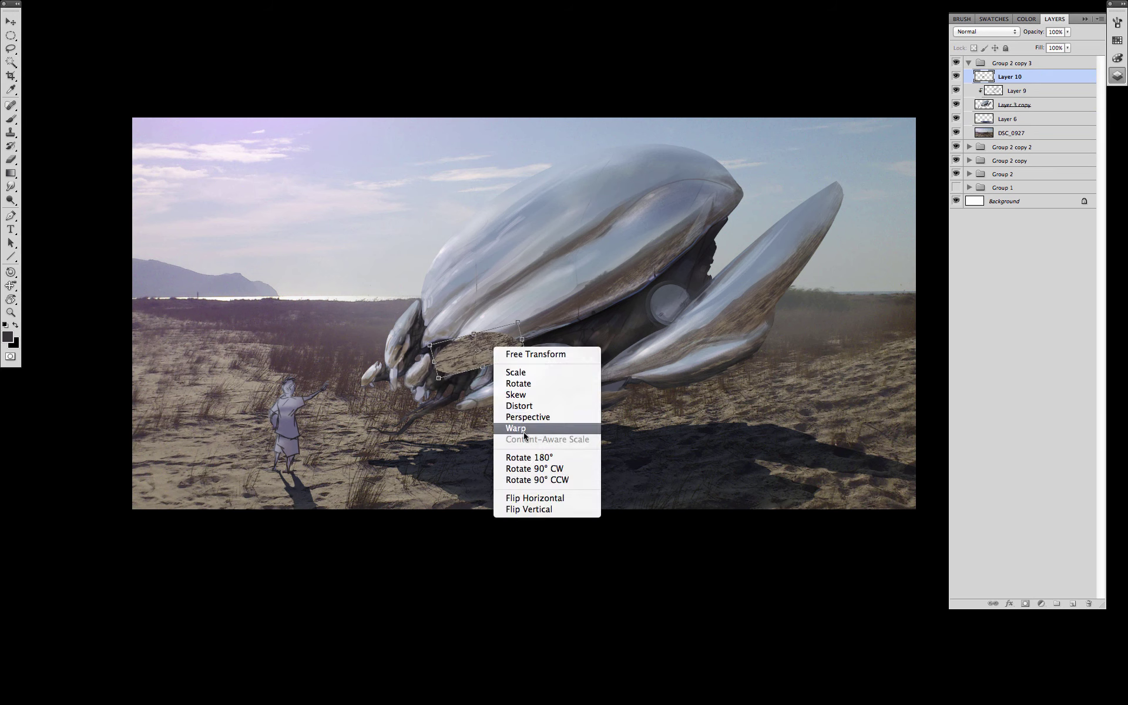
left_click(516, 430)
key("Return")
Set the front sand patch to 68% opacity, clip it to the ship and erase its excess edges.
key("6")
key("8")
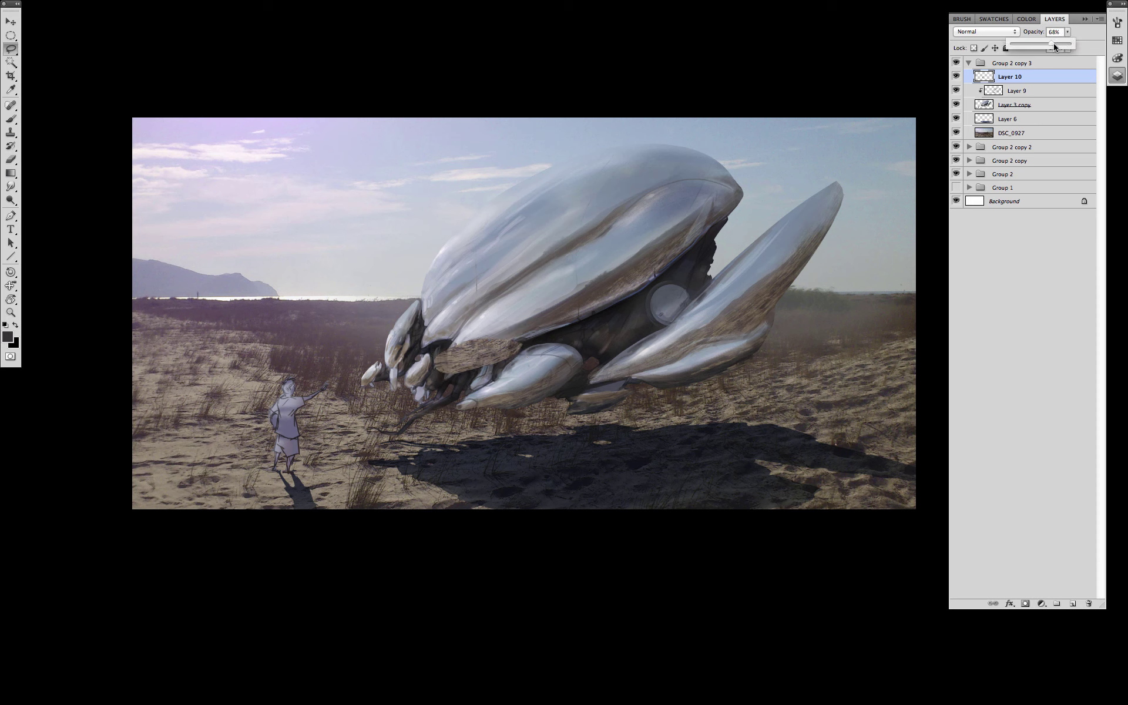
key("s")
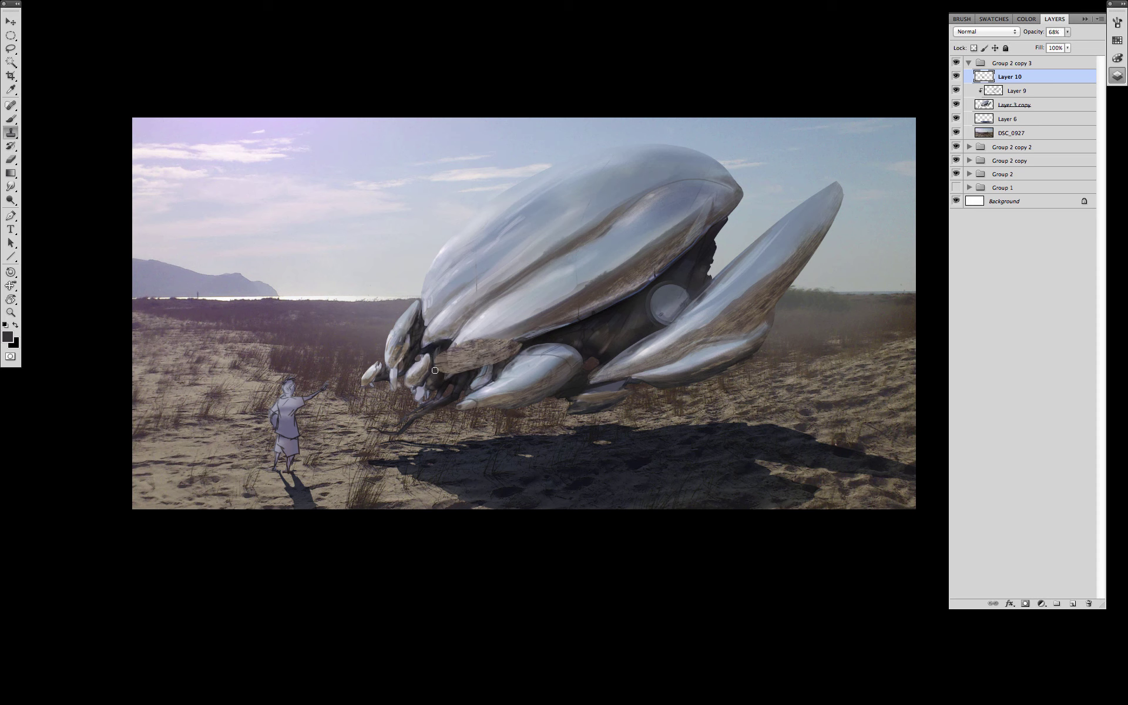
left_click(1028, 83, "alt")
key("e")
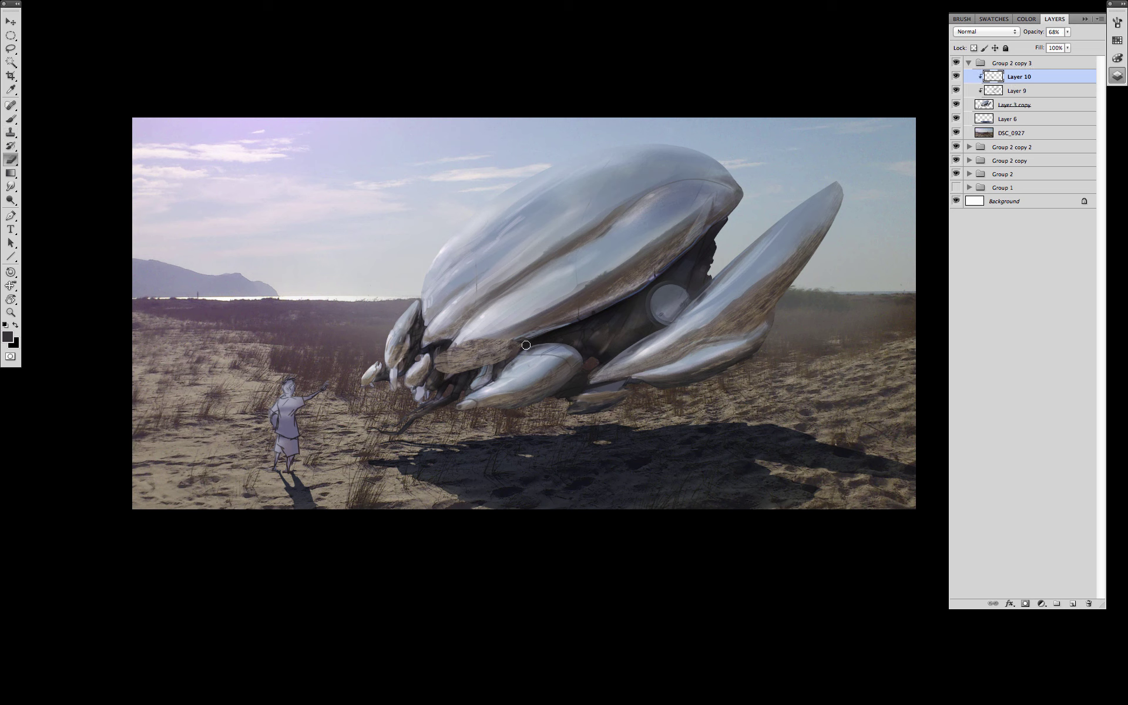
left_click_drag(441, 370, 449, 347)
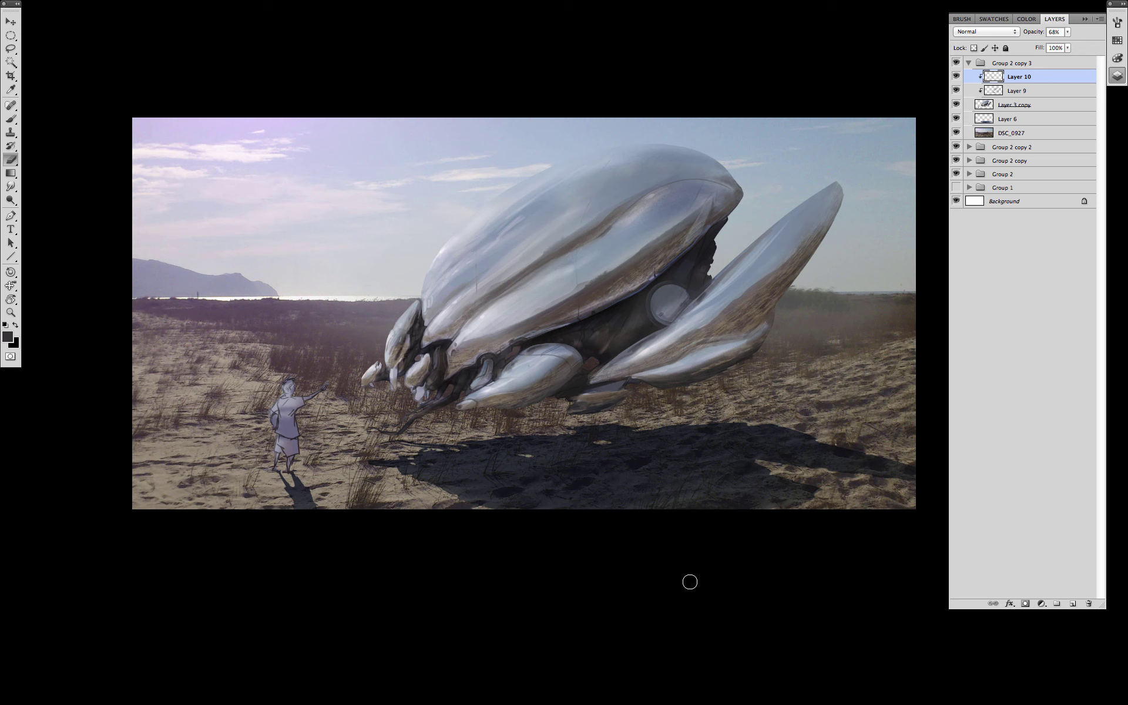
Copy the cloudy sky from DSC_0927 onto a new layer and bring it to the front.
key("l")
mouse_move(411, 219)
left_mouse_down()
mouse_move(103, 134)
mouse_move(406, 223)
left_mouse_up()
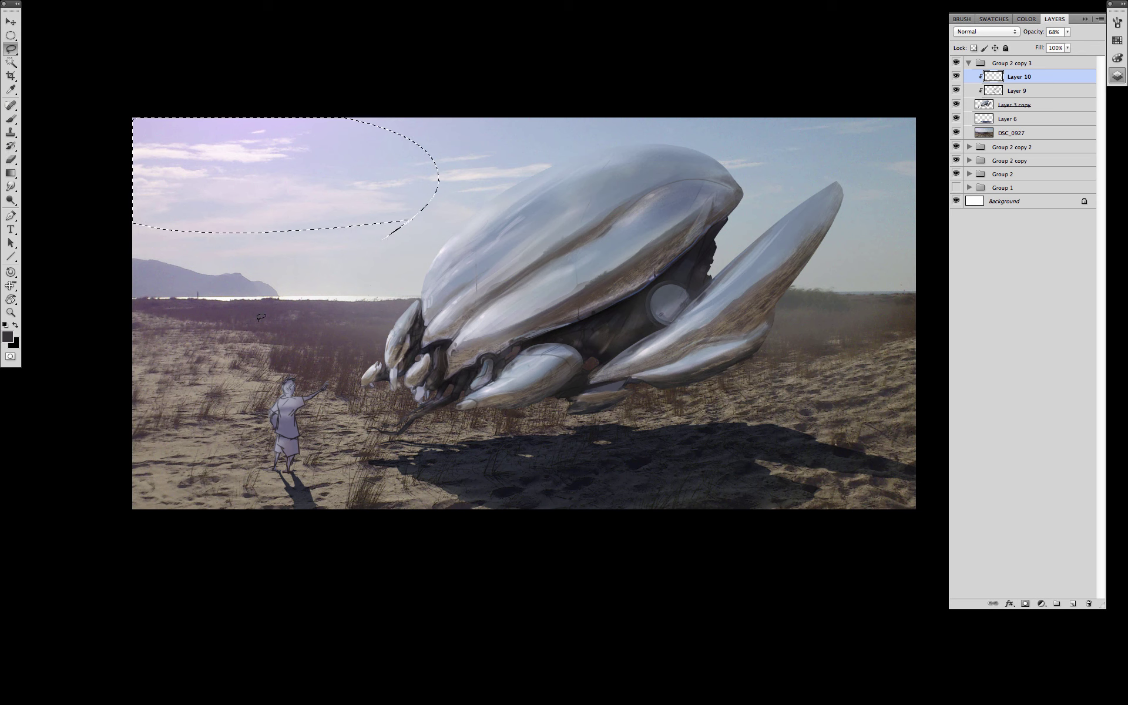
mouse_move(768, 180)
left_mouse_down()
mouse_move(705, 190)
mouse_move(811, 187)
left_mouse_up()
left_click(1012, 133)
key("super+j")
key("super+shift+bracketright")
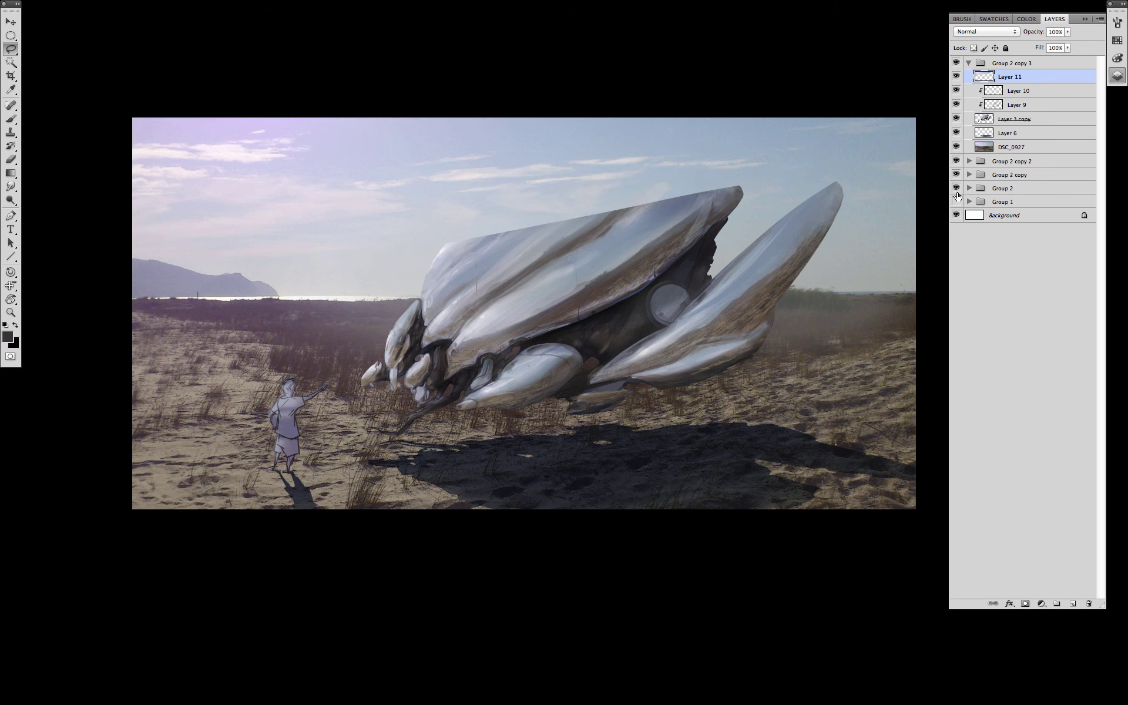
Flip the sky copy vertically, then scale and rotate it over the ship's upper shell.
key("super+t")
right_click(524, 183)
left_click(579, 345)
left_click_drag(529, 185, 700, 218)
left_click_drag(895, 186, 562, 267)
left_click_drag(517, 288, 708, 192)
left_click_drag(757, 197, 734, 148)
Warp the front end of the flipped sky copy down toward the front tip of the upper shell.
right_click(649, 187)
left_click(676, 263)
left_click_drag(411, 279, 422, 333)
left_click_drag(390, 212, 418, 315)
left_click_drag(397, 233, 404, 301)
left_click_drag(403, 242, 407, 246)
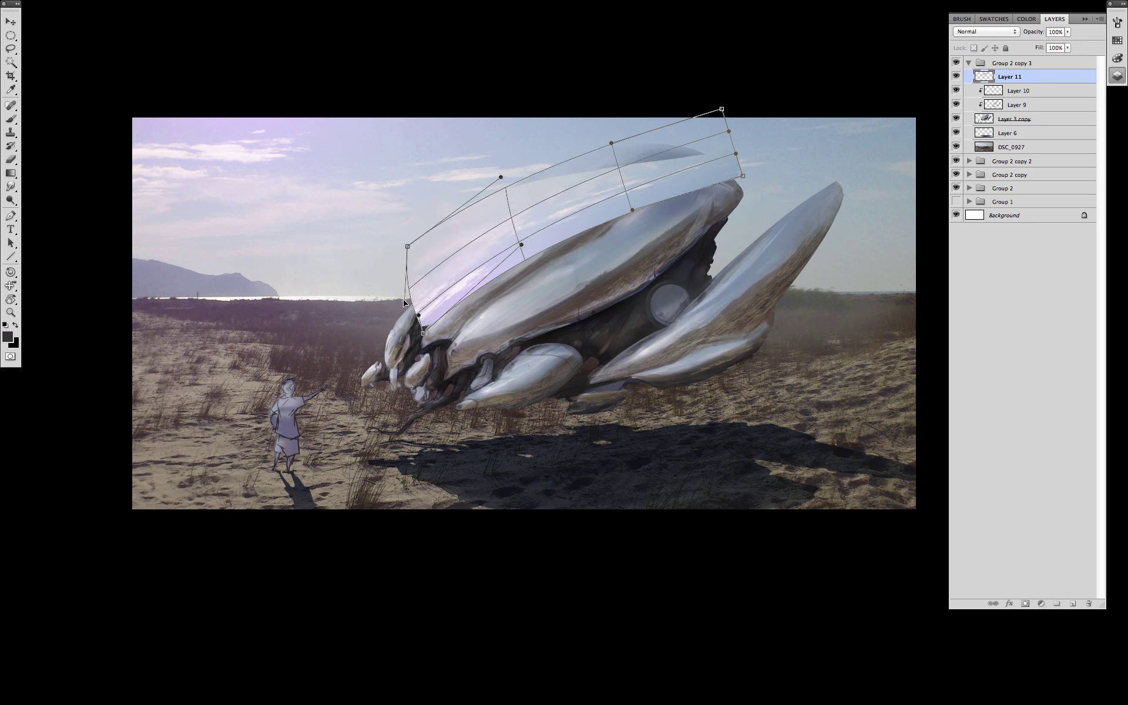
Bend the middle and rear of the sky copy to follow the upper shell's curved back, and apply the transformation.
left_click_drag(637, 156, 644, 134)
left_click_drag(742, 175, 727, 162)
left_click_drag(522, 244, 525, 270)
left_click_drag(500, 177, 432, 219)
left_click_drag(634, 140, 629, 147)
left_click_drag(721, 108, 663, 130)
left_click_drag(669, 149, 725, 128)
left_click_drag(548, 160, 607, 139)
left_click_drag(726, 161, 720, 164)
left_click_drag(700, 131, 675, 139)
left_click_drag(620, 145, 609, 140)
key("Return")
key("ctrl+t")
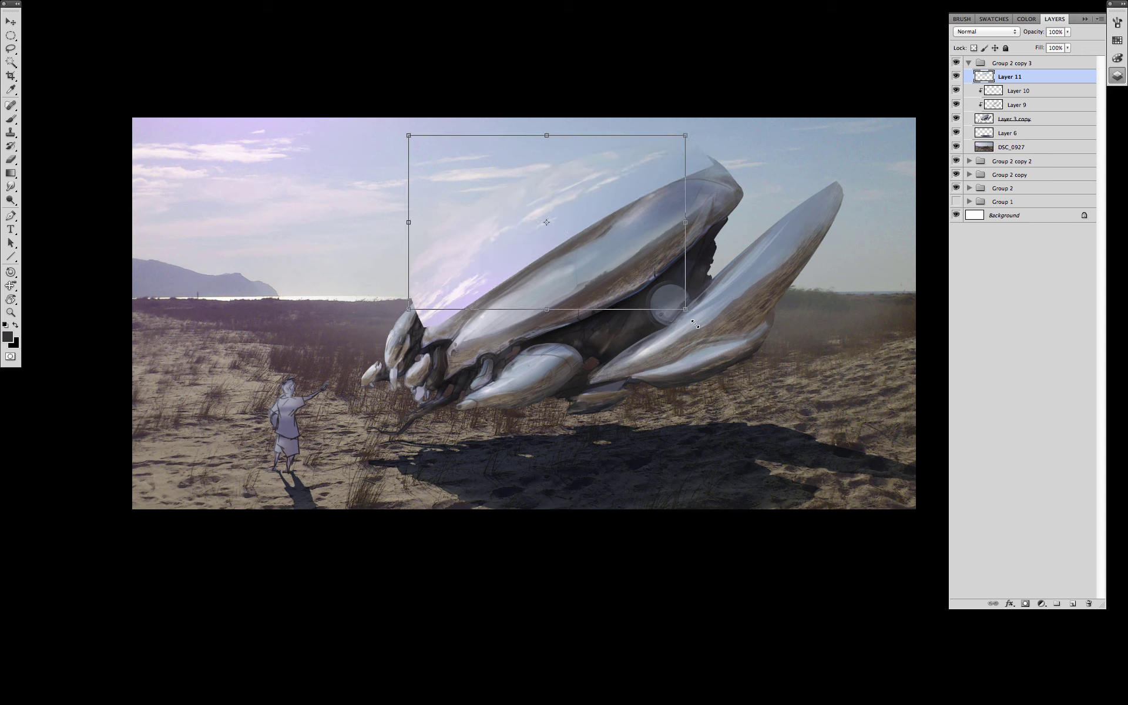
key("Return")
Clip the warped sky to the ship and erase its excess along the upper shell's lower edge.
key("e")
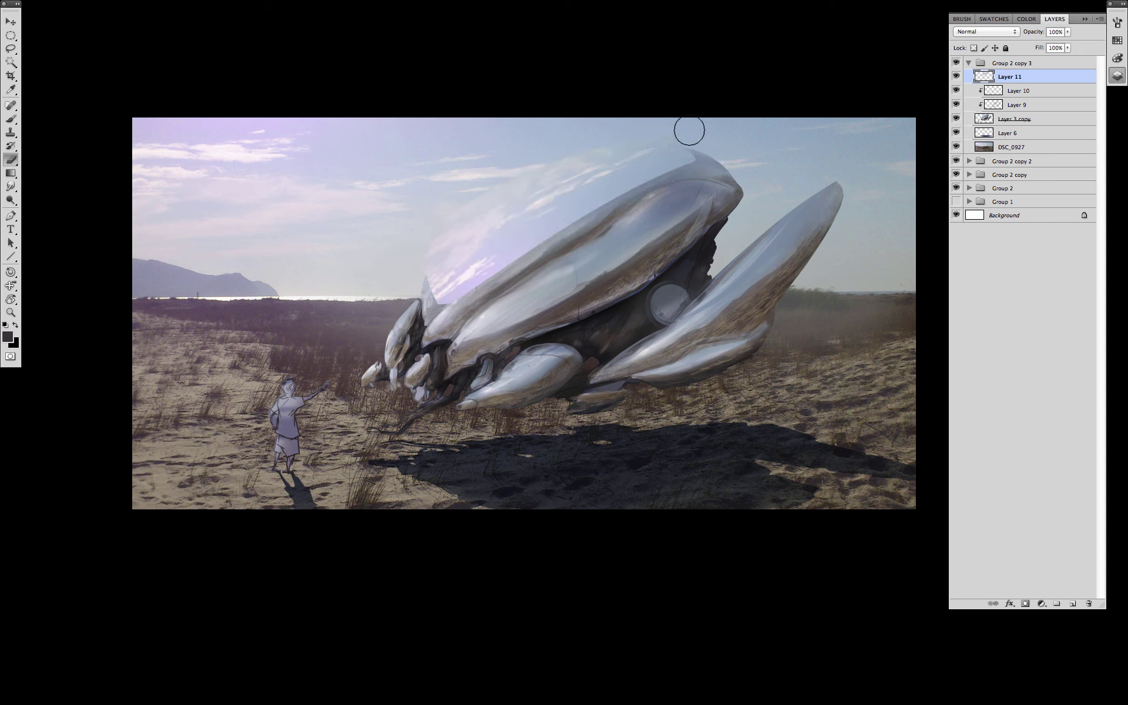
left_click(1040, 83, "alt")
mouse_move(693, 194)
left_mouse_down()
mouse_move(603, 216)
mouse_move(625, 242)
mouse_move(678, 200)
mouse_move(575, 232)
mouse_move(412, 335)
left_mouse_up()
Duplicate the clipped sky reflection, scale and rotate the copy over the shell plates, and erase its edges.
key("ctrl+t")
left_click_drag(550, 253, 615, 319)
key("Return")
key("v")
key("ctrl+t")
left_click_drag(717, 185, 643, 225)
left_click_drag(519, 270, 449, 325)
left_click_drag(607, 288, 611, 243)
left_click_drag(623, 220, 641, 210)
key("Return")
key("e")
left_click_drag(563, 219, 462, 308)
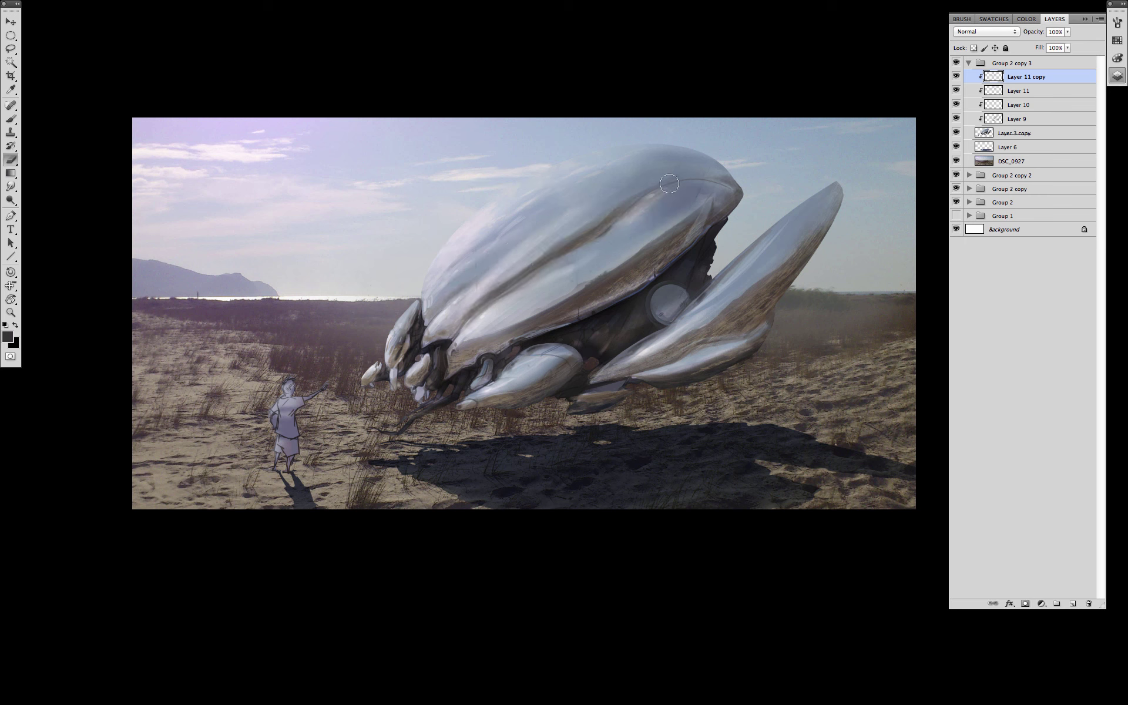
Add two more copies of the sky reflection over the ship's lower parts and transform the last one.
key("v")
left_click_drag(604, 301, 603, 379)
left_click_drag(607, 335, 635, 323)
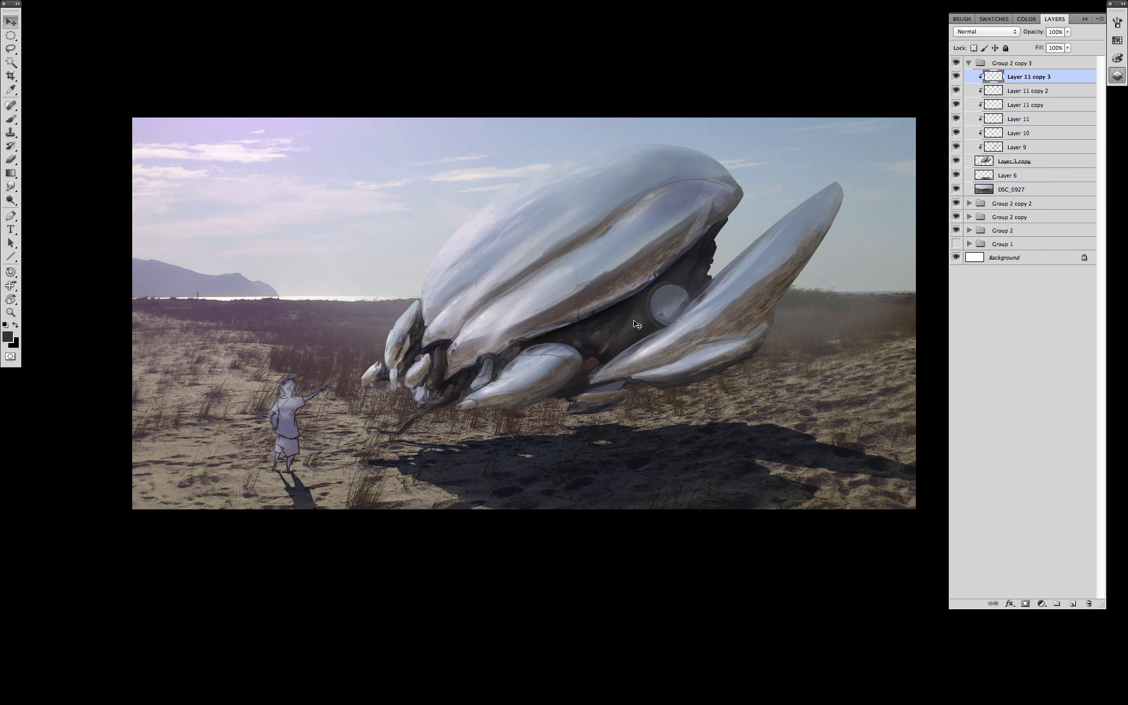
key("ctrl+t")
left_click_drag(755, 224, 763, 252)
key("Return")
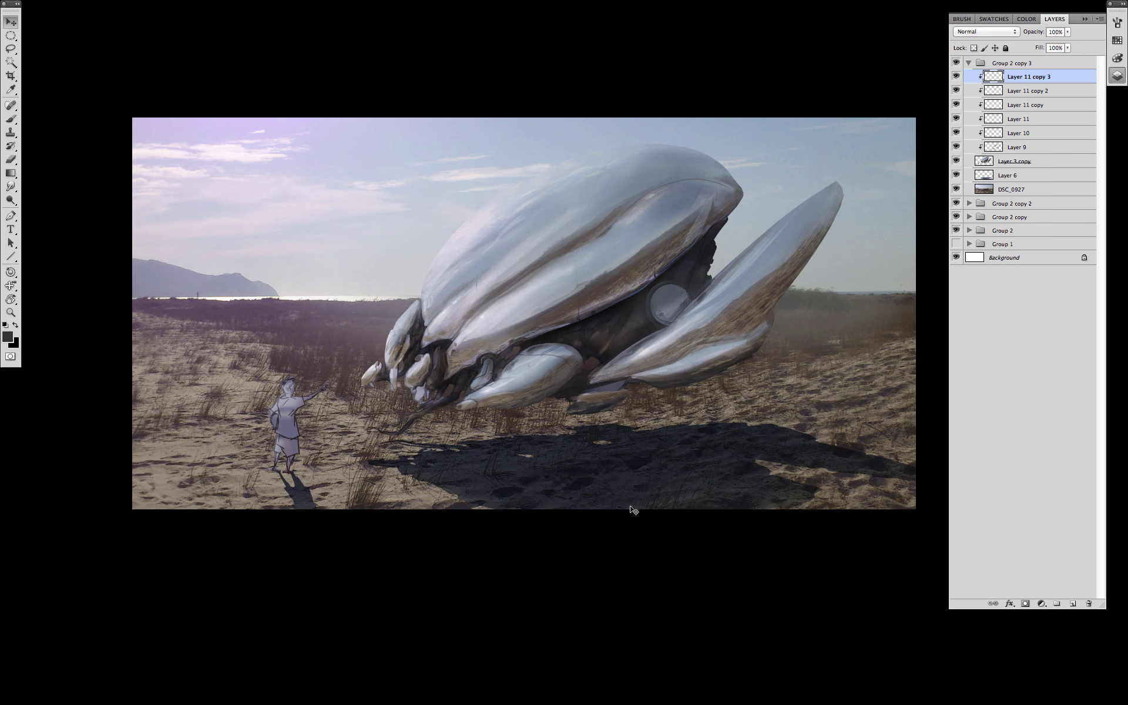
Consolidate the clipped reflection layers so that only Layer 11 and Layer 9 remain above the ship.
left_click_drag(612, 480, 633, 477)
key("BackSpace")
key("BackSpace")
key("BackSpace")
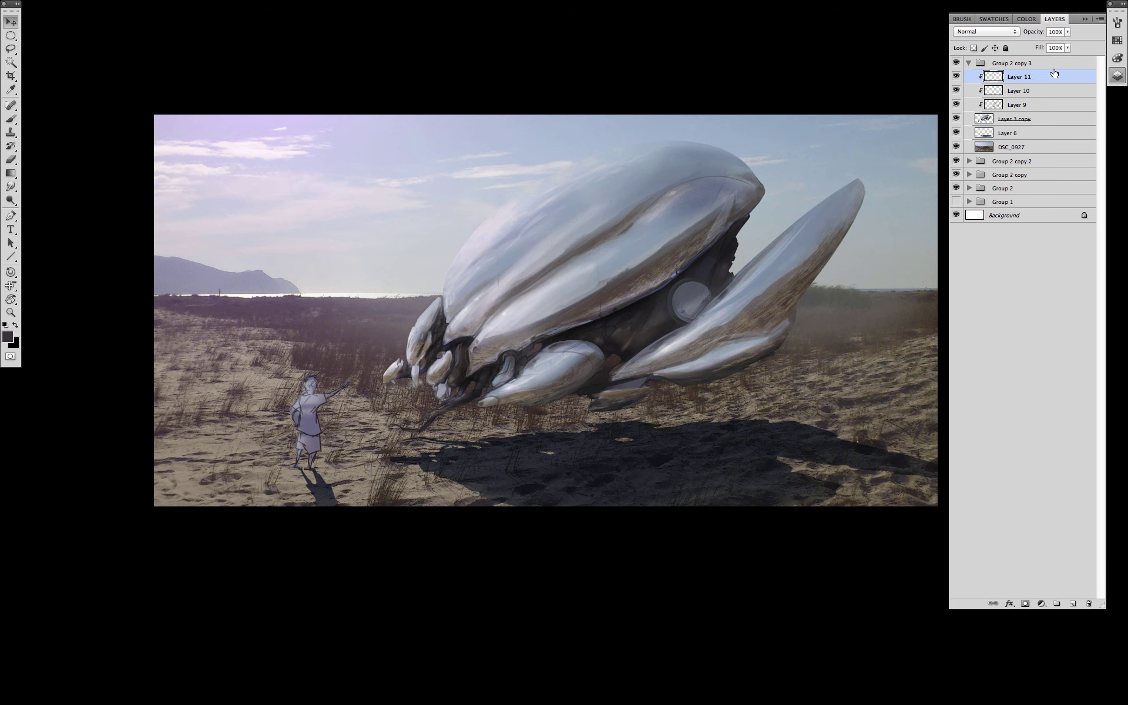
left_click(1019, 91)
key("BackSpace")
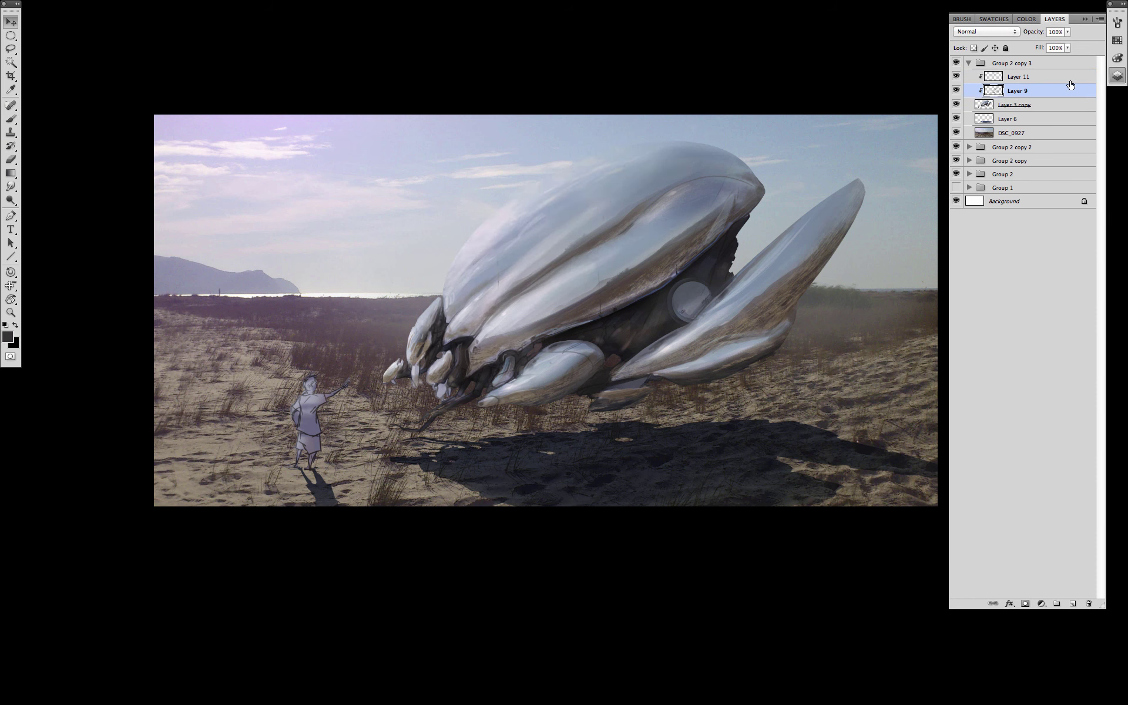
Place the engine photos DSC_1579 and DSC_1580 at the top of Group 2 copy 3.
scroll(769, 411, "right", 2)
left_click(753, 414, "super")
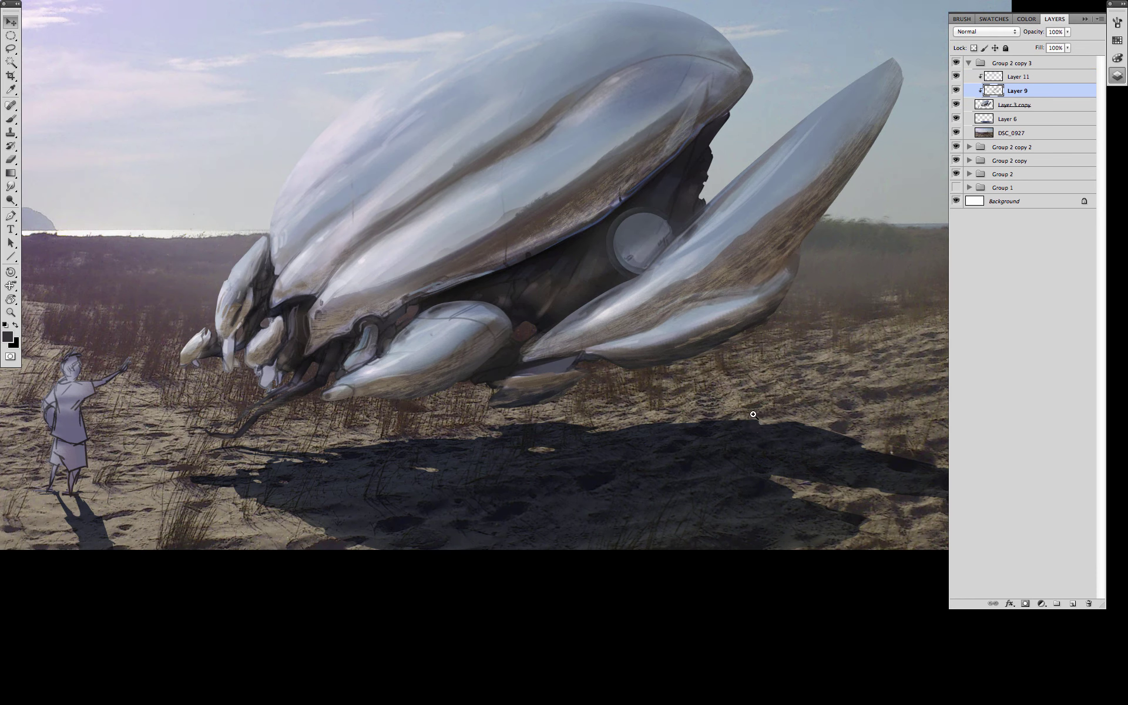
key("super+0")
key("Tab")
key("Tab")
key("Return")
left_click_drag(1027, 92, 1035, 65)
left_click_drag(1035, 152, 1032, 73)
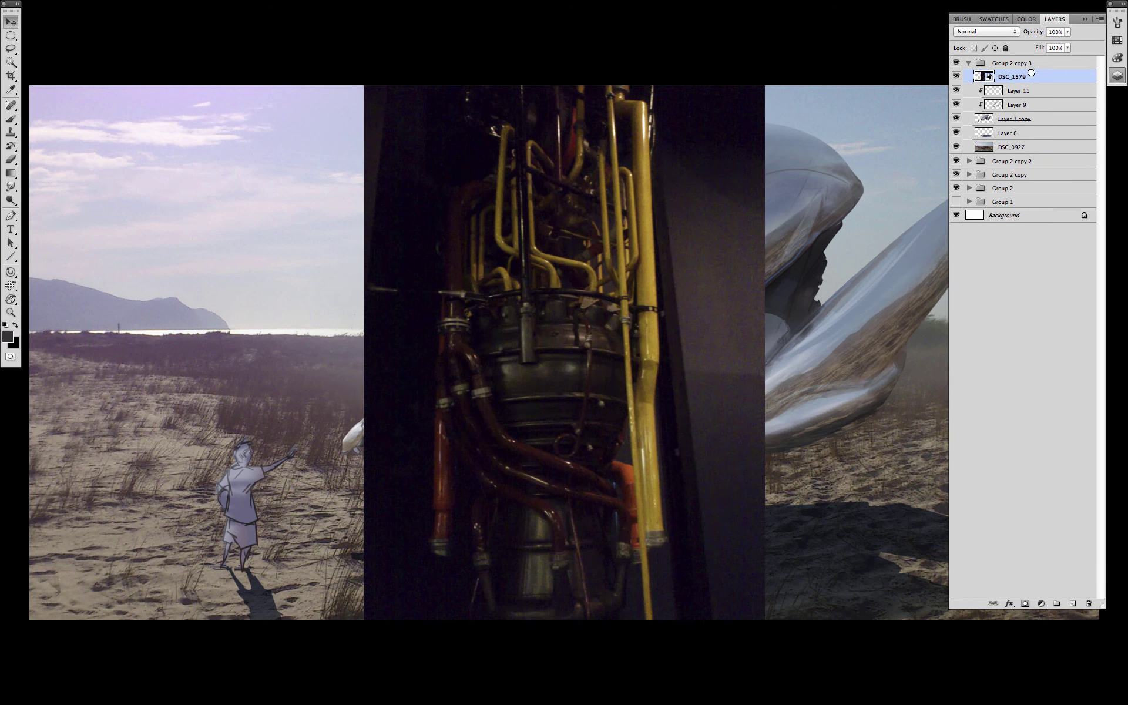
left_click_drag(244, 374, 298, 157)
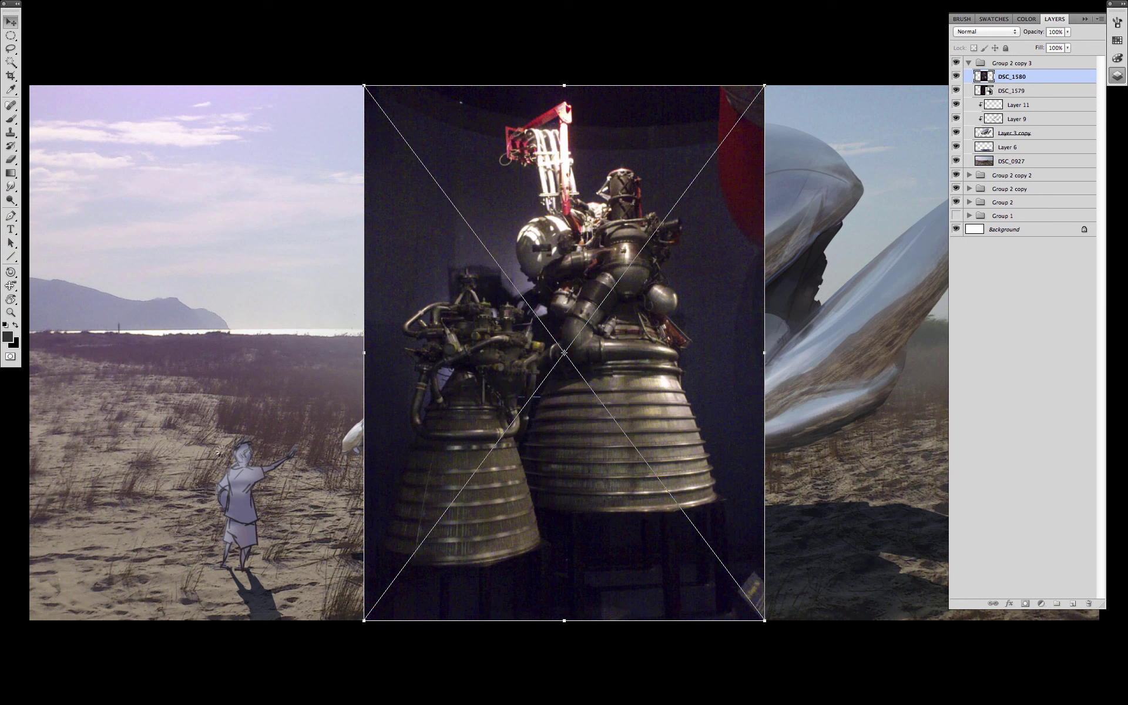
key("Return")
key("Tab")
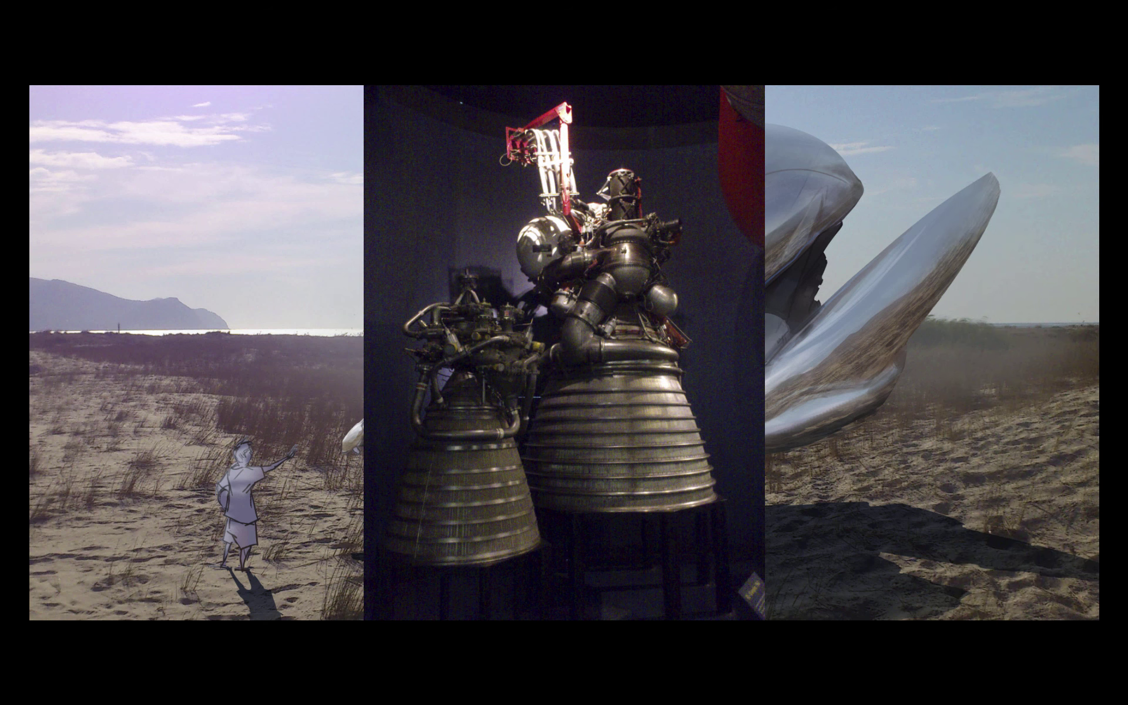
key("Tab")
Rasterize both engine photo layers and hide DSC_1580.
left_click(1025, 93, "shift")
right_click(1035, 93)
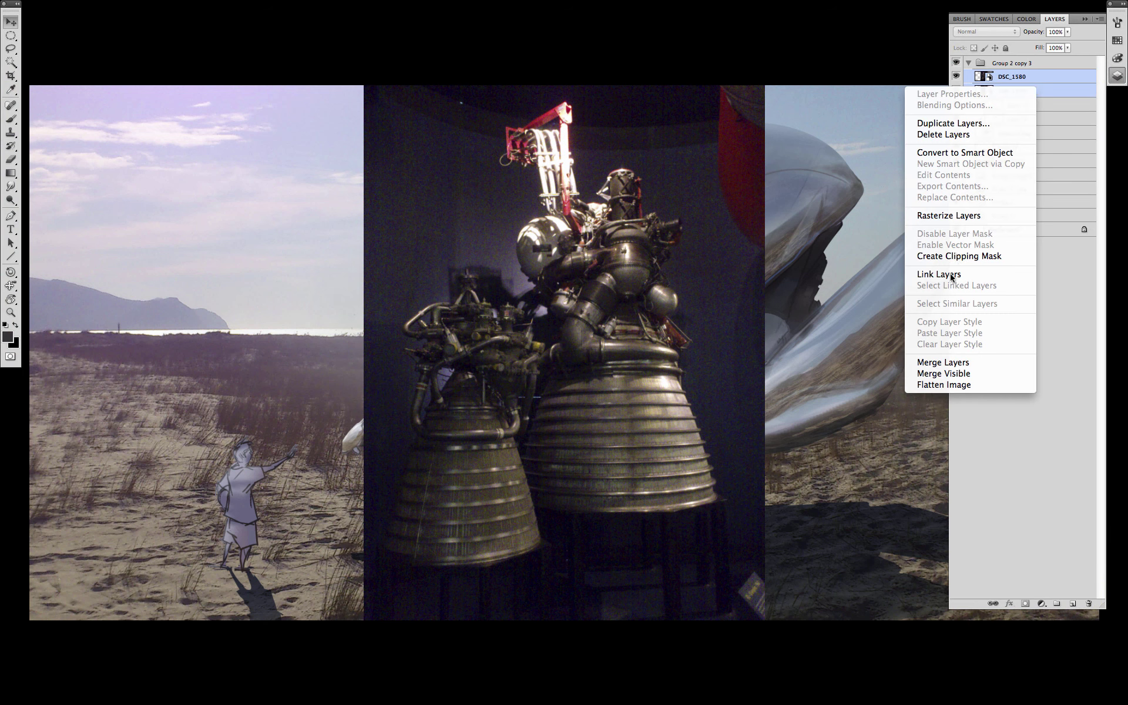
key("Escape")
left_click(956, 77)
Scale and rotate the DSC_1579 engine photo over the dark gap in the hull and set its blend mode to Overlay.
left_click(1011, 92)
key("super+t")
left_click_drag(348, 555, 399, 265)
left_click_drag(754, 78, 743, 248)
left_click_drag(588, 383, 590, 389)
key("Return")
left_click(986, 31)
left_click(987, 146)
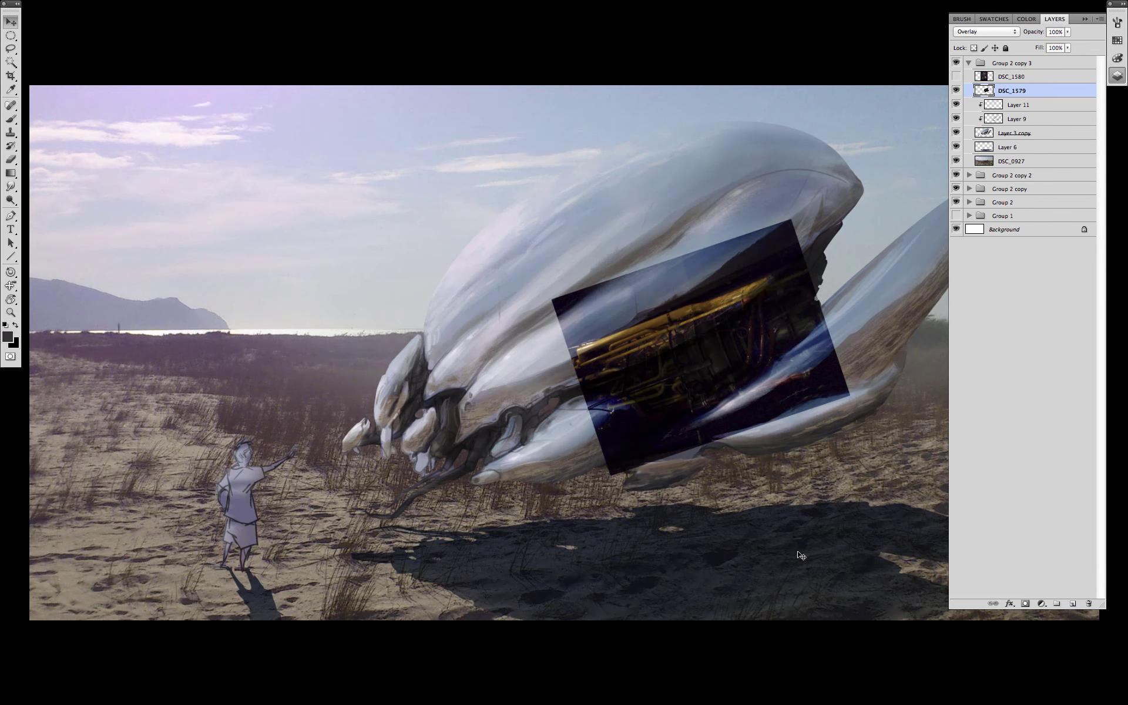
Desaturate the DSC_1579 engine photo and brighten it with Curves.
key("ctrl+u")
key("Escape")
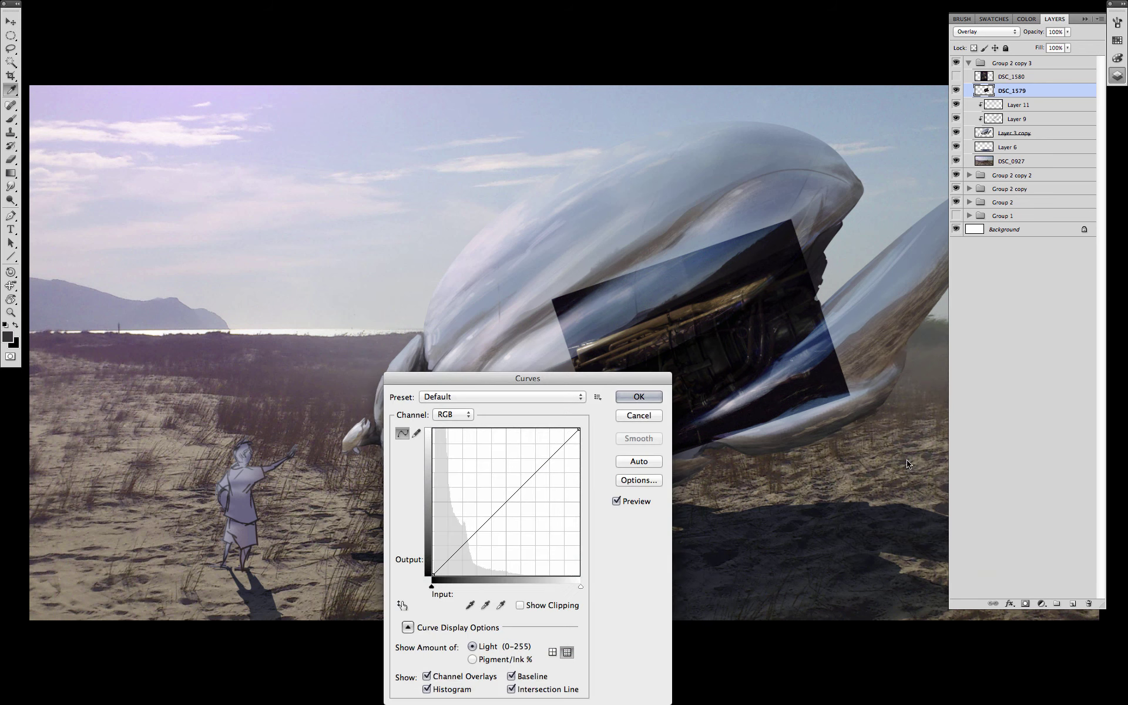
key("ctrl+m")
left_click_drag(580, 429, 531, 427)
left_click(639, 397)
Reshape the engine photo with Warp so its pipes curve along the ship's dark underside gap.
key("ctrl+t")
right_click(776, 356)
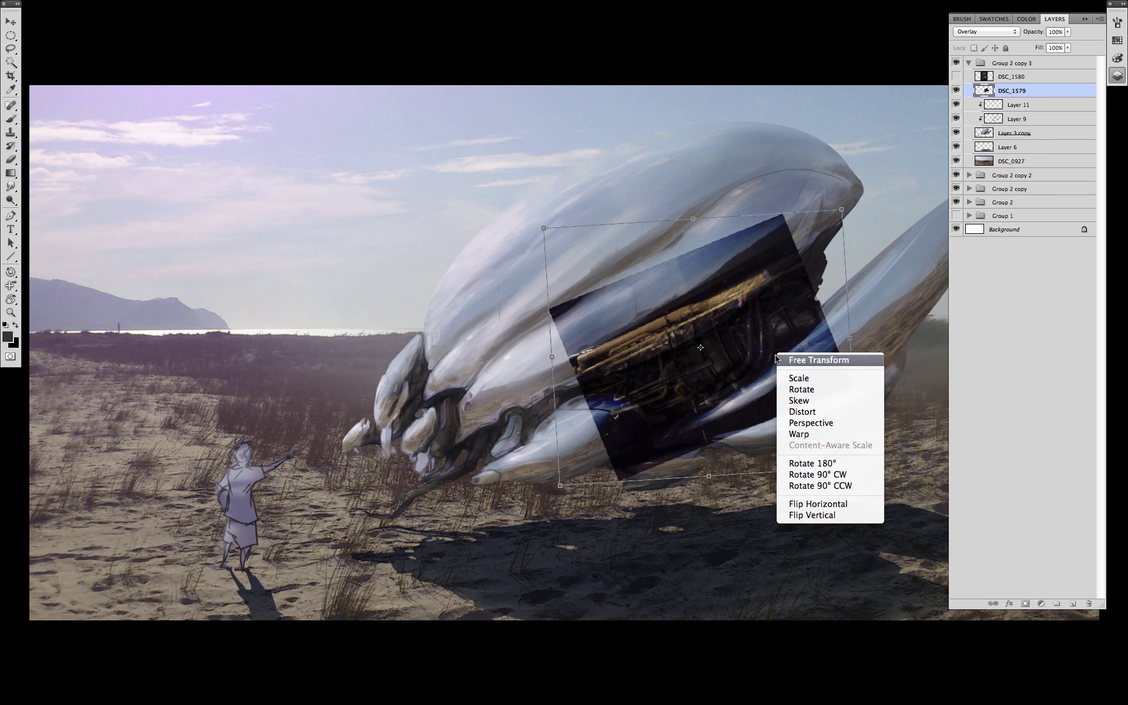
left_click(788, 440)
left_click_drag(780, 330, 799, 326)
left_click_drag(663, 348, 670, 338)
left_click_drag(660, 479, 673, 438)
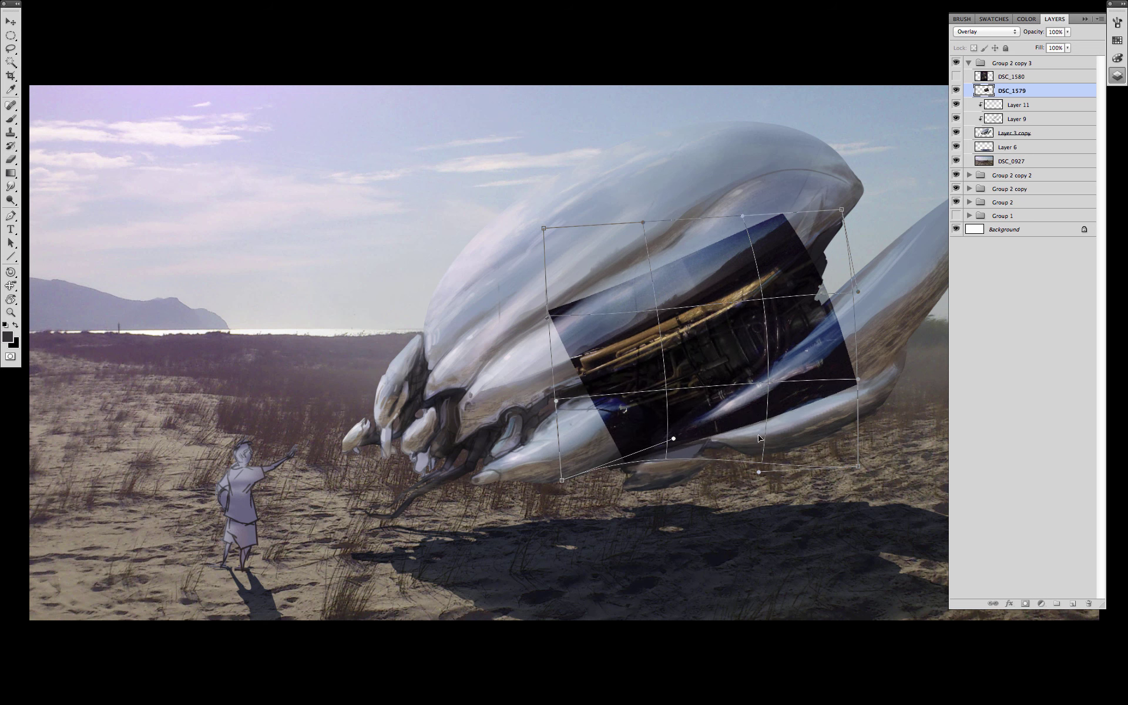
key("Return")
Clip the engine photo to the ship and erase the parts overlapping the shell plates and rear fin.
key("e")
mouse_move(833, 324)
left_mouse_down()
mouse_move(811, 368)
mouse_move(840, 300)
left_mouse_up()
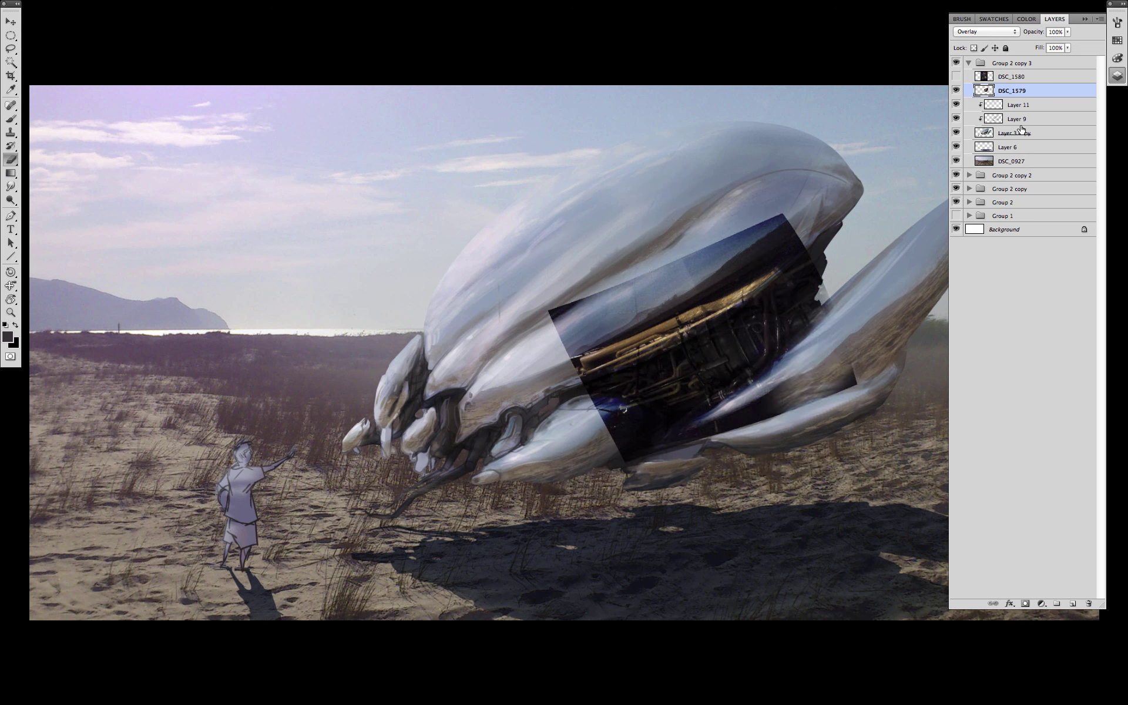
left_click(1036, 98, "alt")
mouse_move(844, 384)
left_mouse_down()
mouse_move(599, 430)
mouse_move(608, 458)
mouse_move(787, 353)
mouse_move(768, 294)
mouse_move(574, 344)
mouse_move(501, 427)
left_mouse_up()
left_click_drag(751, 230, 544, 323)
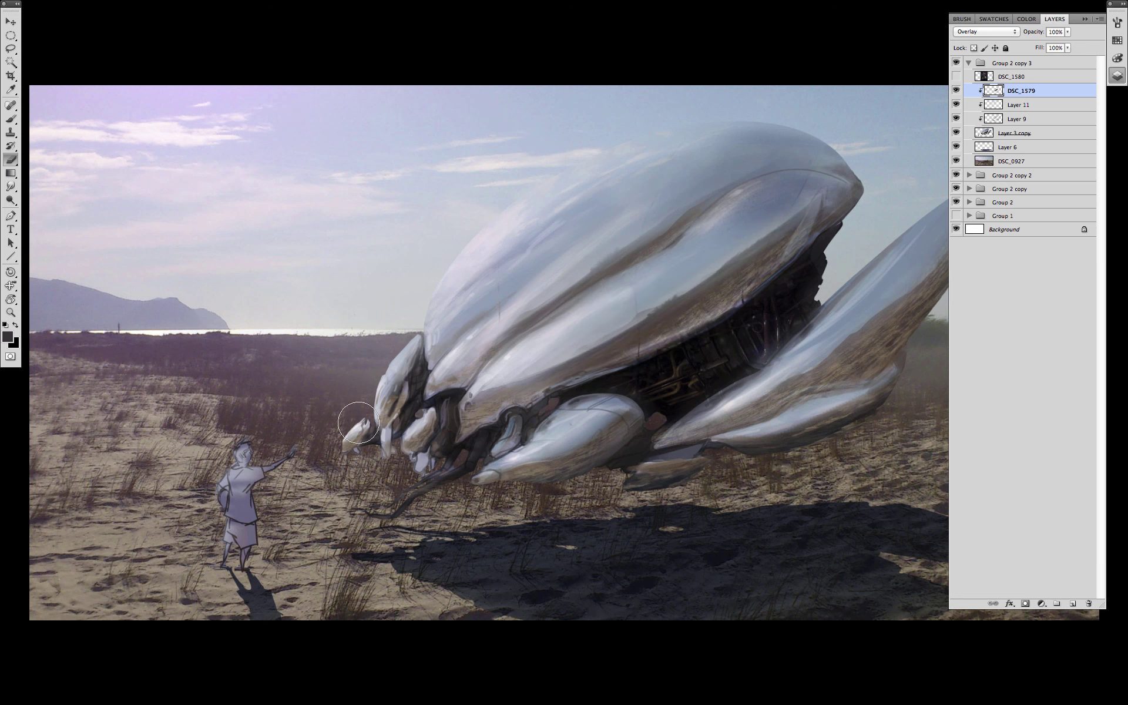
key("s")
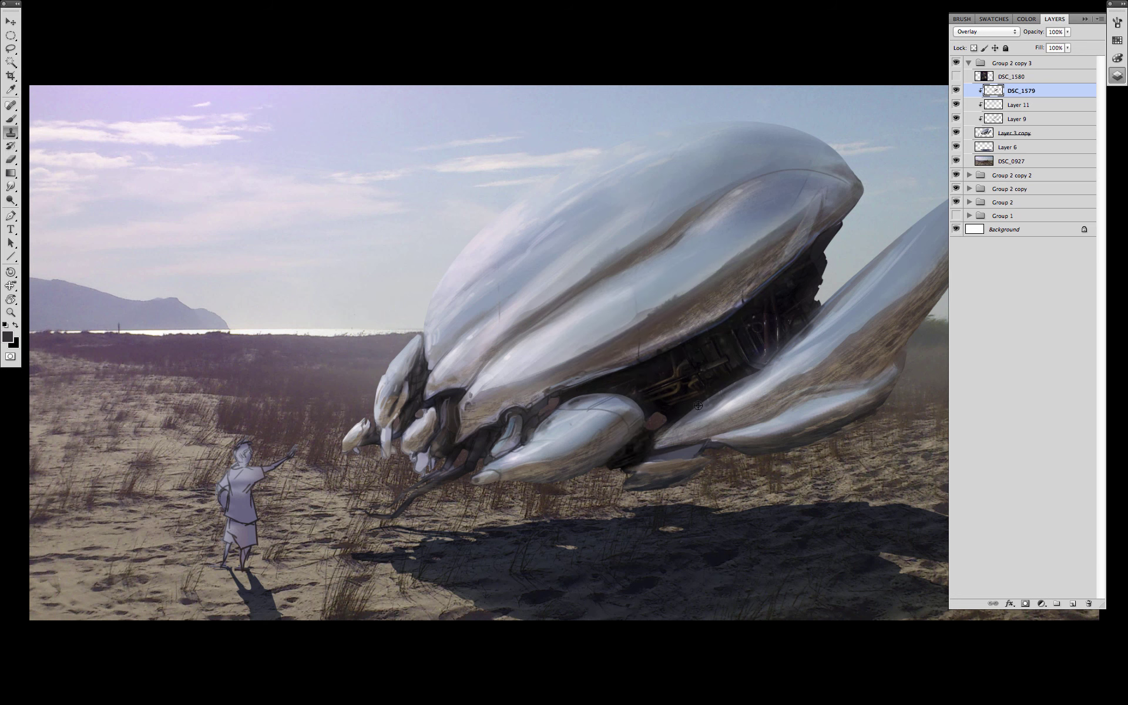
key("e")
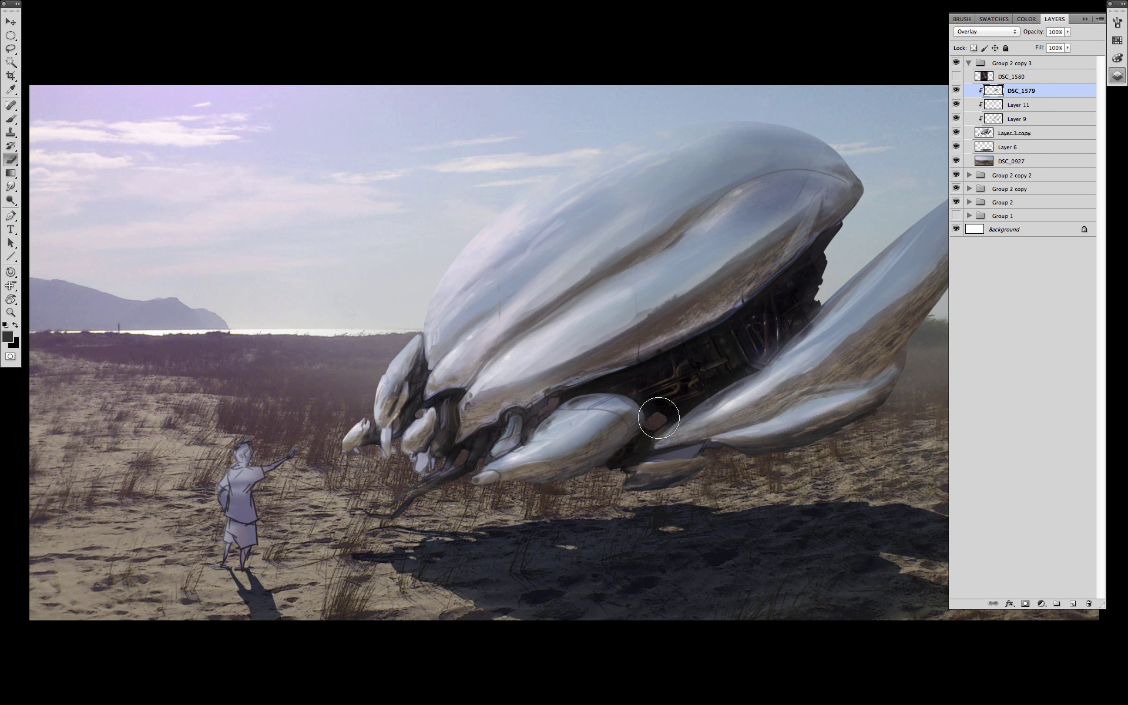
Copy the smaller engine's upper pipework from DSC_1580 onto a new Overlay layer and move it over the ship's front joints.
left_click(956, 76)
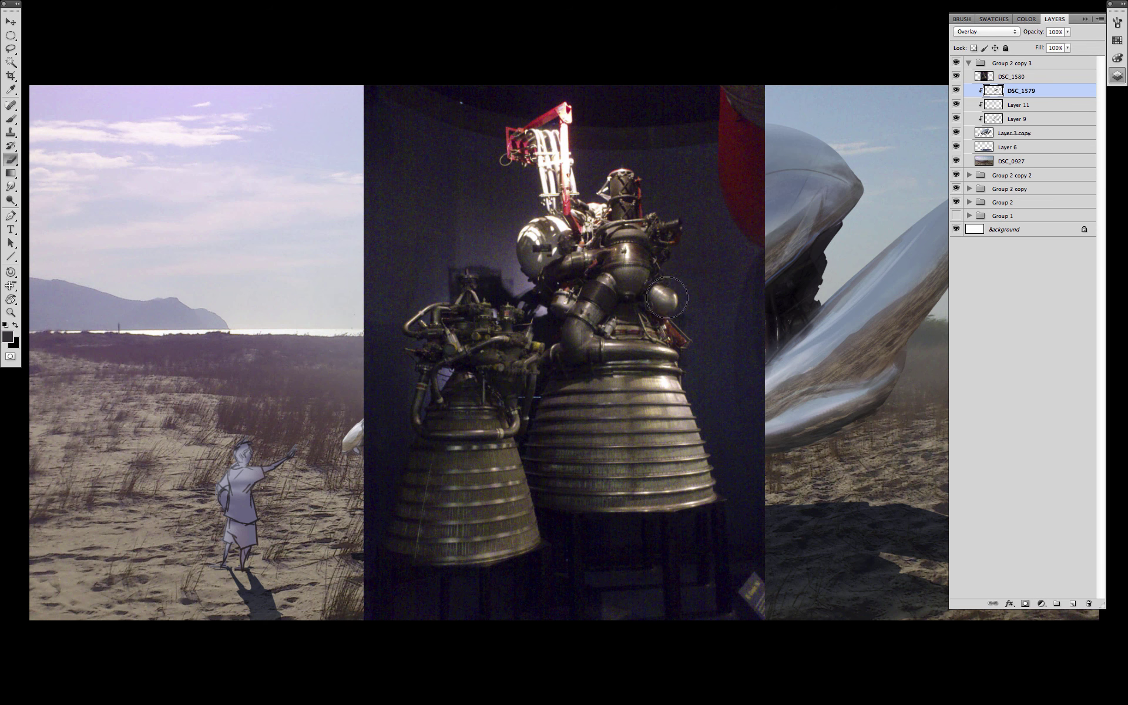
key("l")
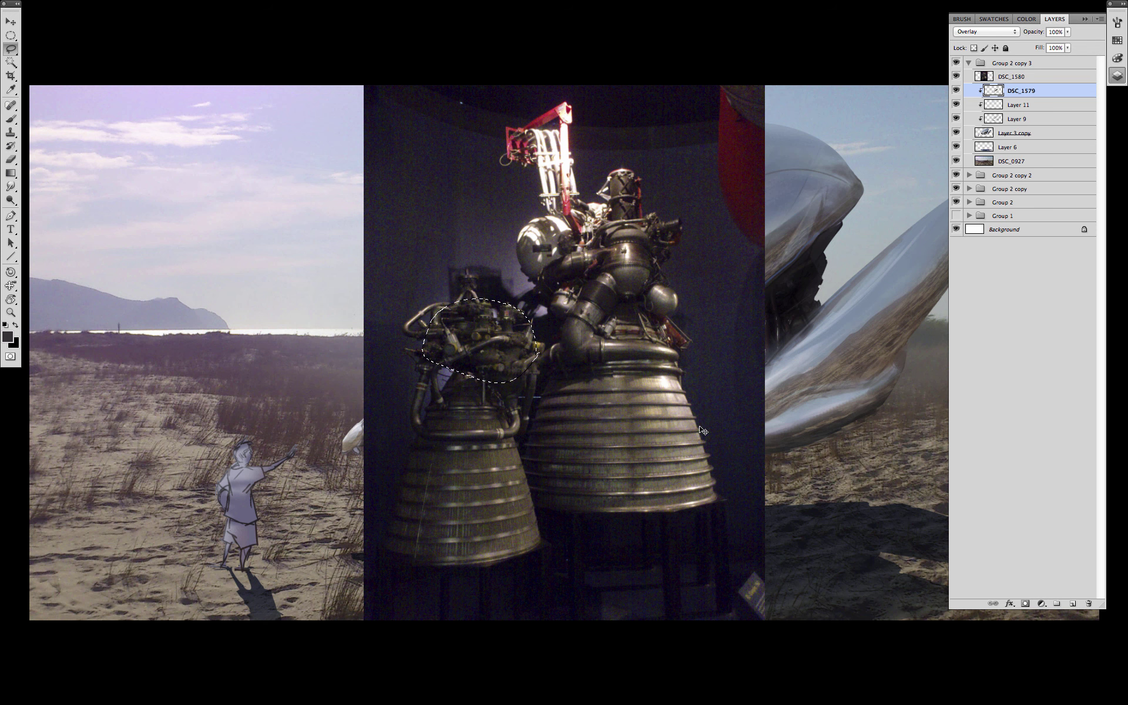
key("ctrl+shift+alt+n")
left_click(956, 76)
left_click(986, 32)
left_click(975, 146)
key("v")
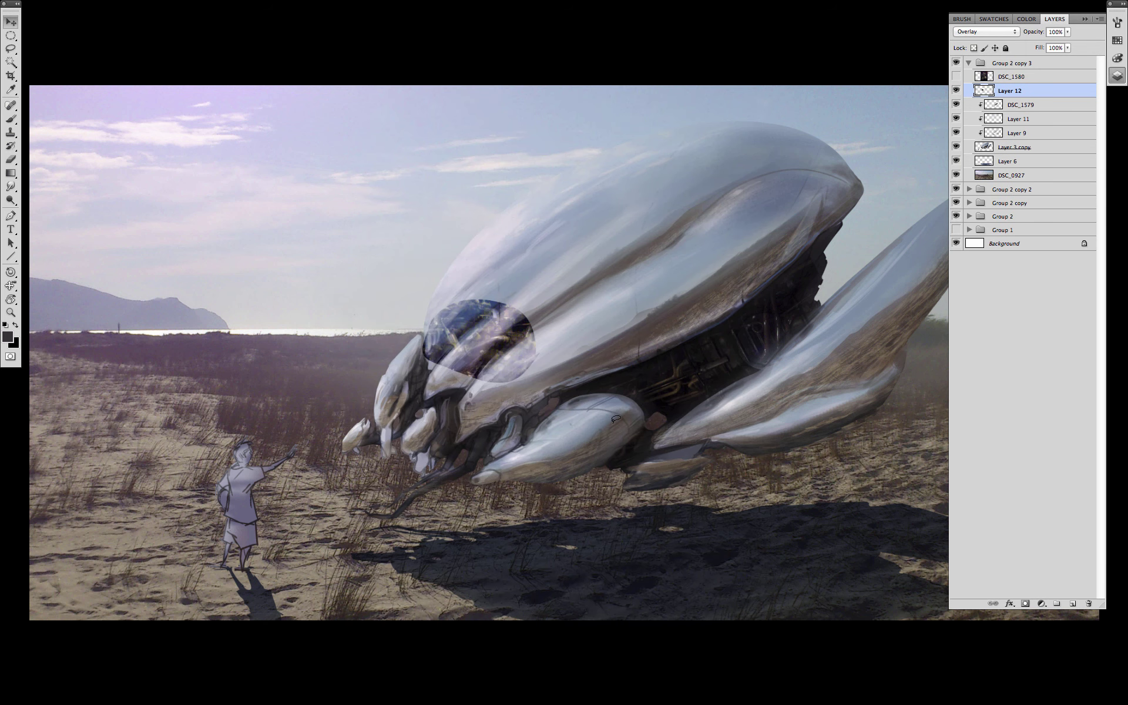
left_click_drag(525, 411, 525, 495)
Lower the pipework patch's saturation to about -52 and brighten it with Curves.
key("super+u")
left_click_drag(942, 445, 910, 446)
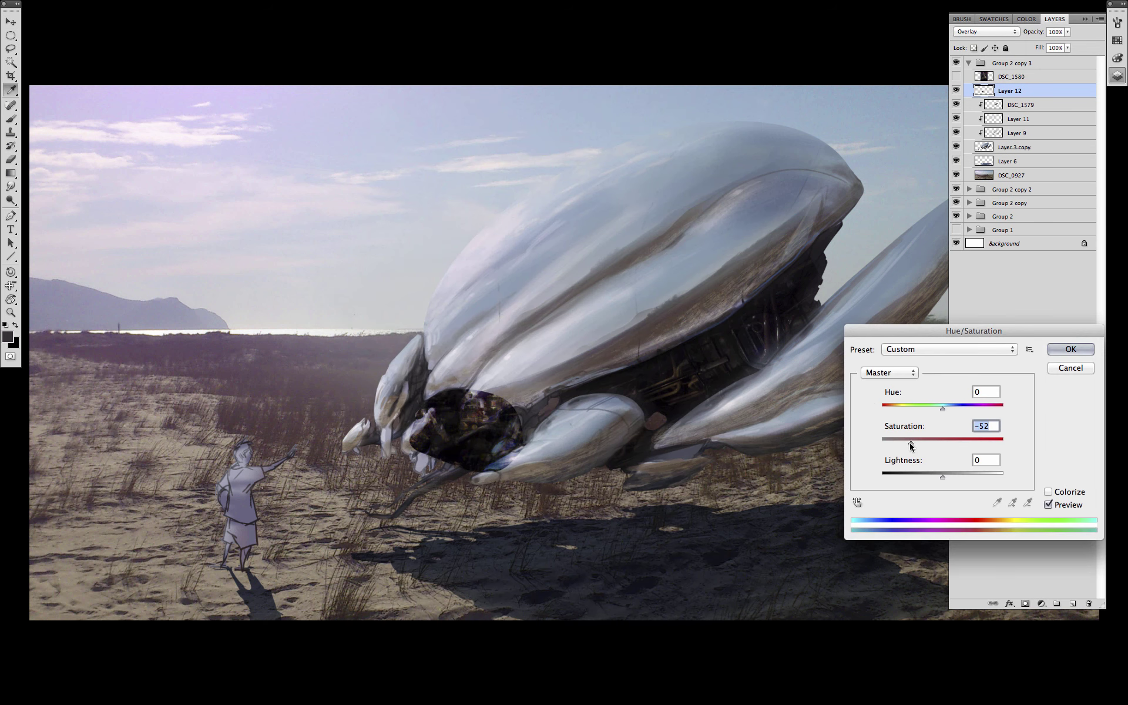
left_click(1066, 351)
key("super+m")
left_click_drag(581, 428, 504, 460)
left_click(639, 396)
Scale down and rotate the pipework patch to fit the dark gap behind the ship's front head plate.
key("super+t")
left_click_drag(543, 437, 424, 405)
left_click_drag(430, 345, 466, 365)
left_click_drag(418, 416, 430, 418)
left_click_drag(459, 370, 429, 409)
key("Return")
Clone the pipework detail across the remaining dark gaps between the ship's front head plates.
key("s")
left_click(416, 411, "alt")
mouse_move(373, 442)
left_mouse_down()
mouse_move(364, 446)
mouse_move(371, 432)
left_mouse_up()
mouse_move(420, 364)
left_mouse_down()
mouse_move(414, 381)
mouse_move(451, 444)
left_mouse_up()
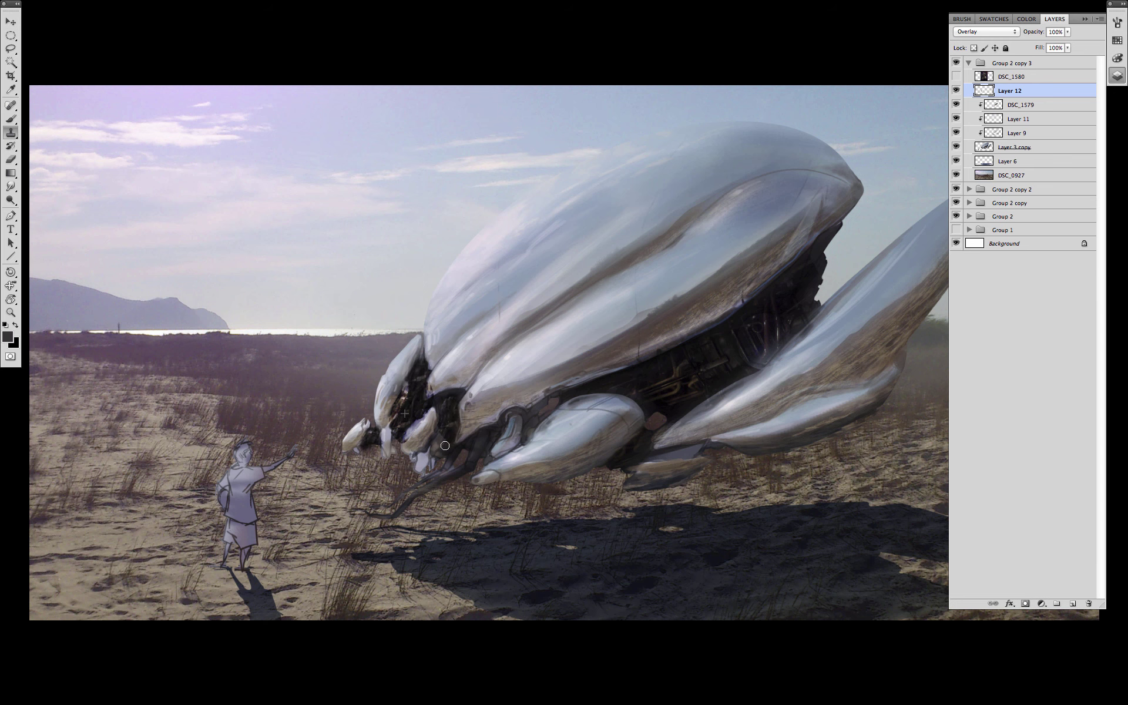
left_click_drag(460, 393, 457, 436)
left_click_drag(442, 434, 428, 462)
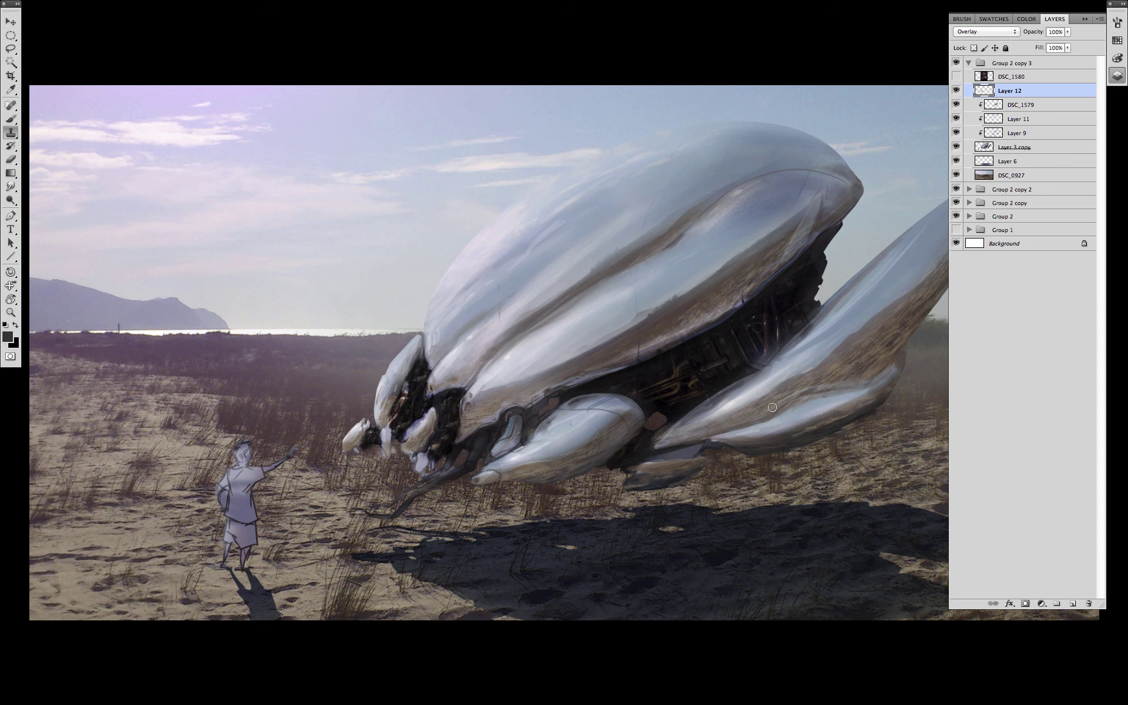
Copy the larger engine's upper cylinder and sphere from DSC_1580 onto a new Overlay layer and hide the photo.
left_click(956, 77)
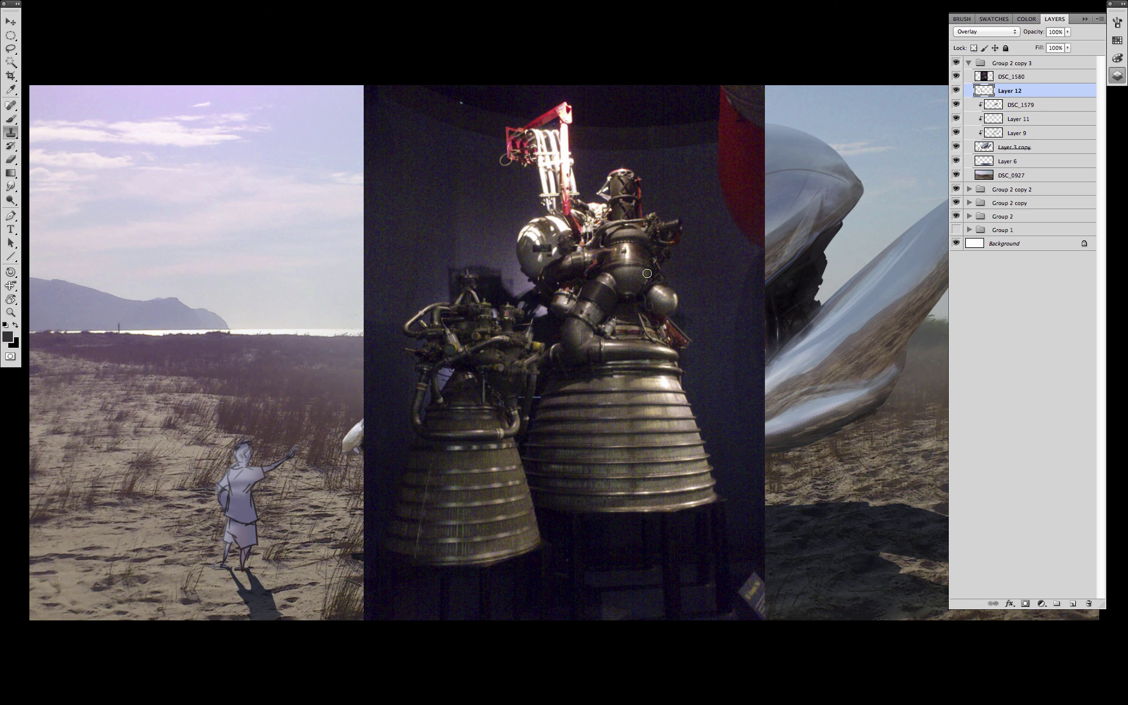
key("l")
mouse_move(657, 276)
left_mouse_down()
mouse_move(655, 238)
mouse_move(653, 281)
left_mouse_up()
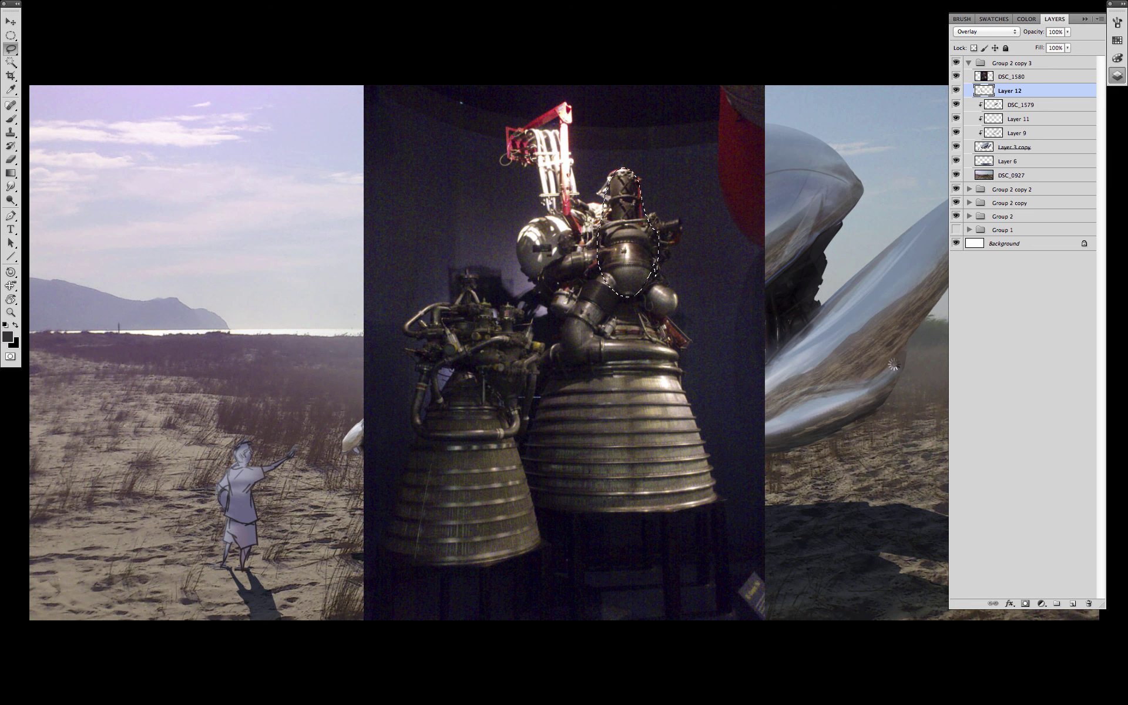
key("ctrl+j")
left_click(957, 78)
left_click(987, 32)
left_click(983, 155)
Narrow and rotate the copied engine part and fit it over the ship's lower front mandible.
key("ctrl+t")
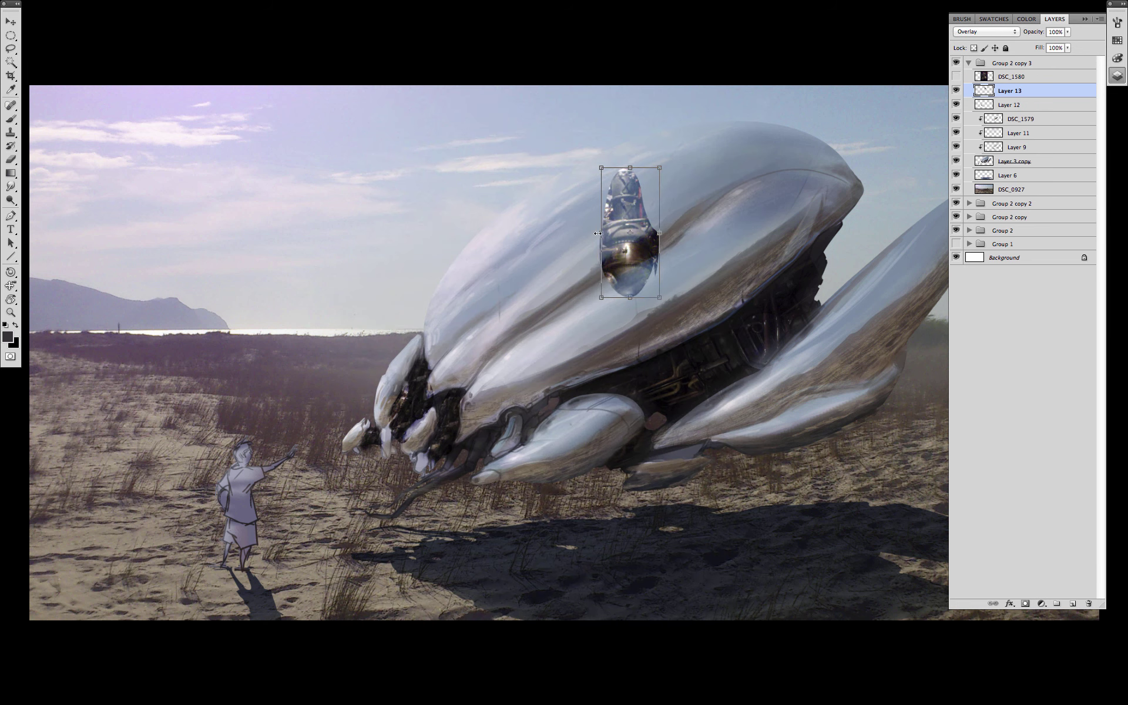
left_click_drag(598, 232, 614, 232)
left_click_drag(628, 252, 483, 459)
left_click_drag(433, 588, 454, 590)
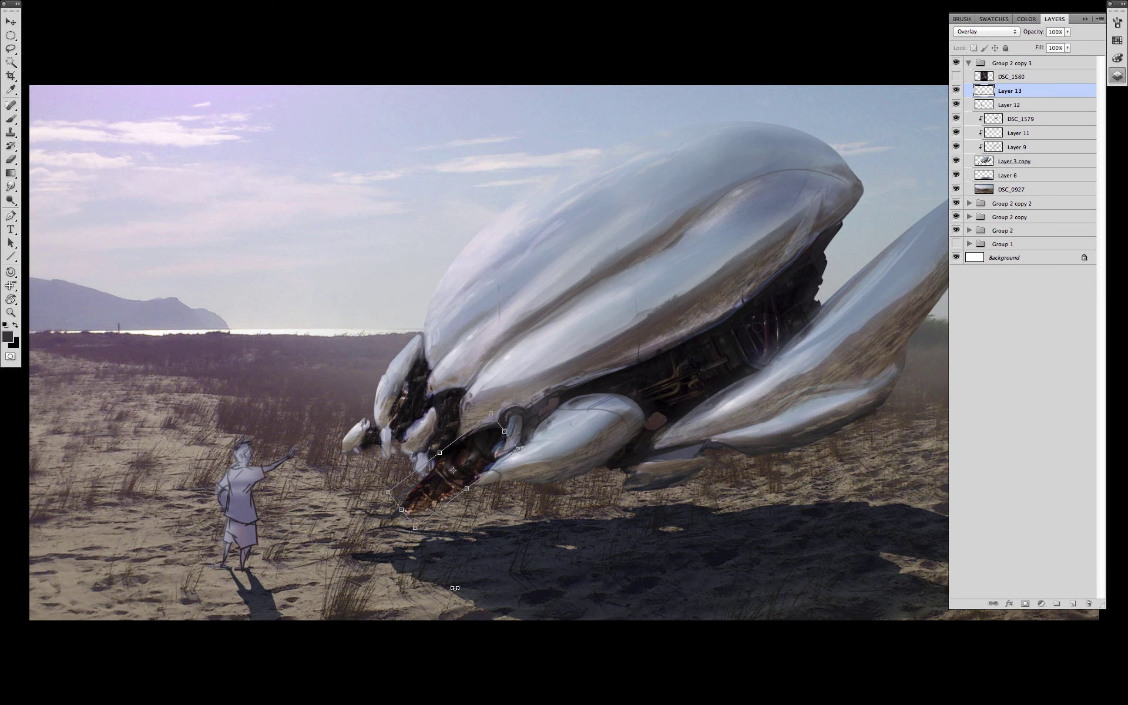
key("Return")
Clone the mandible's engine detail into the joint behind it and clip Layer 12 to the ship.
key("s")
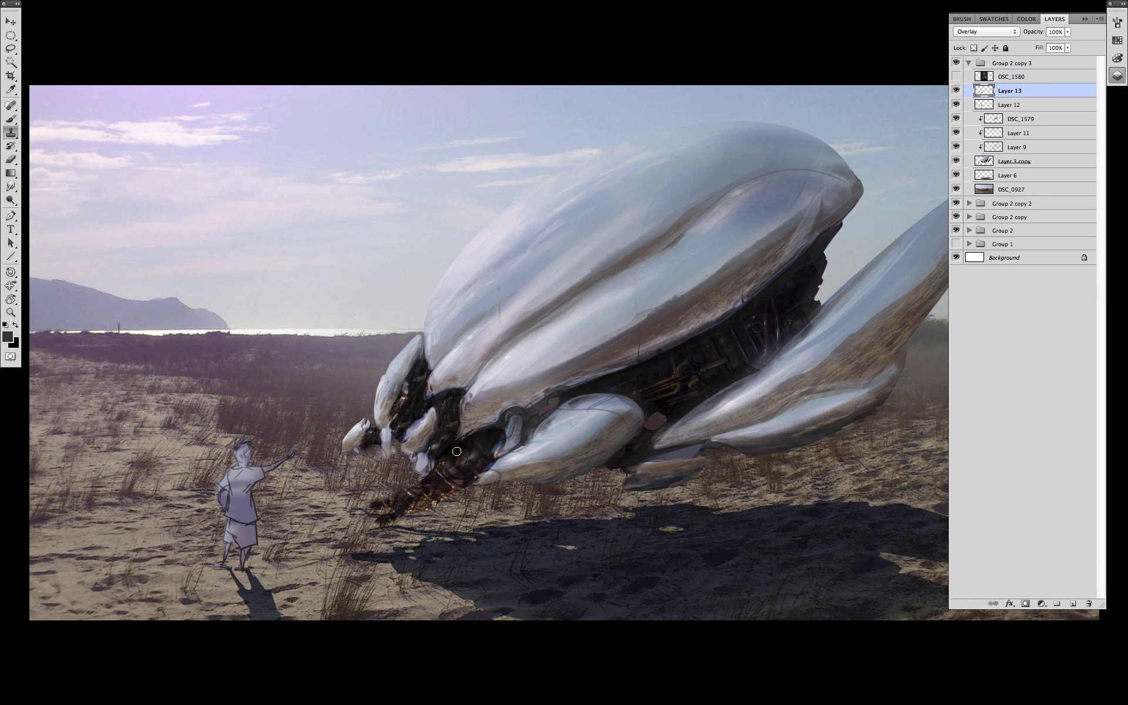
left_click(472, 468, "alt")
mouse_move(505, 415)
left_mouse_down()
mouse_move(539, 402)
mouse_move(551, 418)
left_mouse_up()
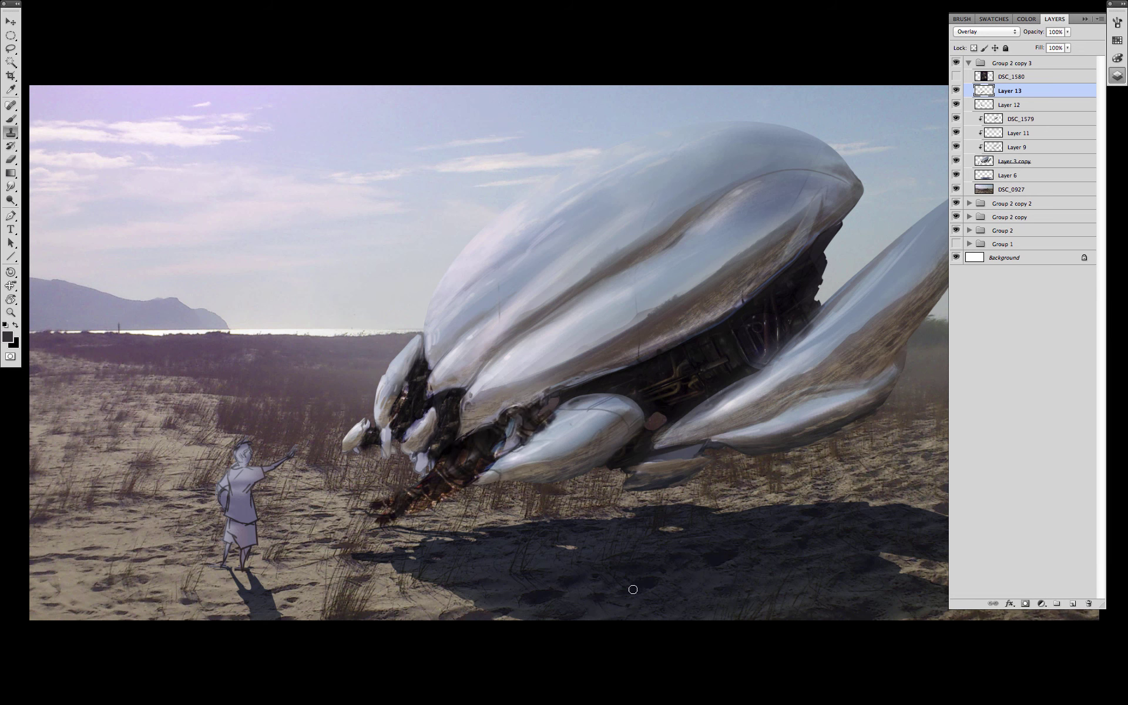
left_click(1033, 112, "alt")
Desaturate and brighten the mandible detail on Layer 13, and clip it to the ship.
key("ctrl+u")
left_click_drag(942, 439, 914, 447)
left_click(1058, 354)
key("ctrl+m")
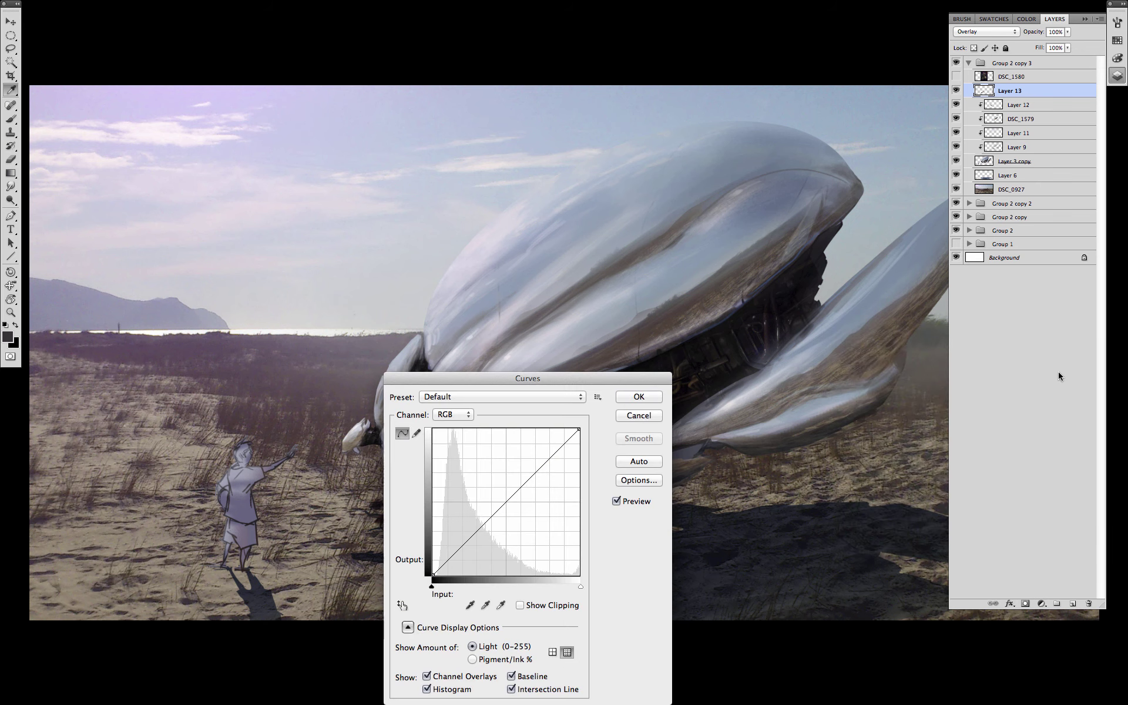
mouse_move(580, 430)
left_mouse_down()
mouse_move(538, 429)
mouse_move(483, 470)
mouse_move(520, 411)
left_mouse_up()
left_click(622, 395)
key("ctrl+alt+g")
key("e")
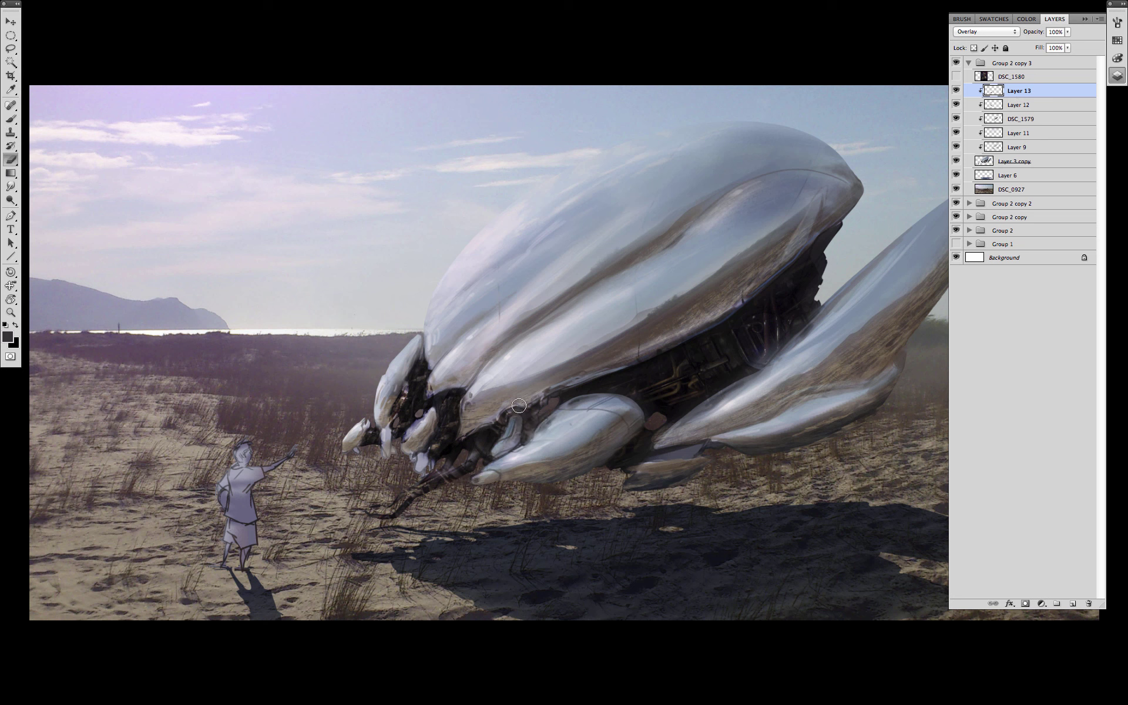
Erase the excess engine overlay around the ship's head on Layer 12 and merge Layer 13 into it.
left_click(1033, 105)
mouse_move(412, 444)
left_mouse_down()
mouse_move(436, 406)
mouse_move(397, 420)
left_mouse_up()
key("]")
left_click_drag(431, 360, 384, 425)
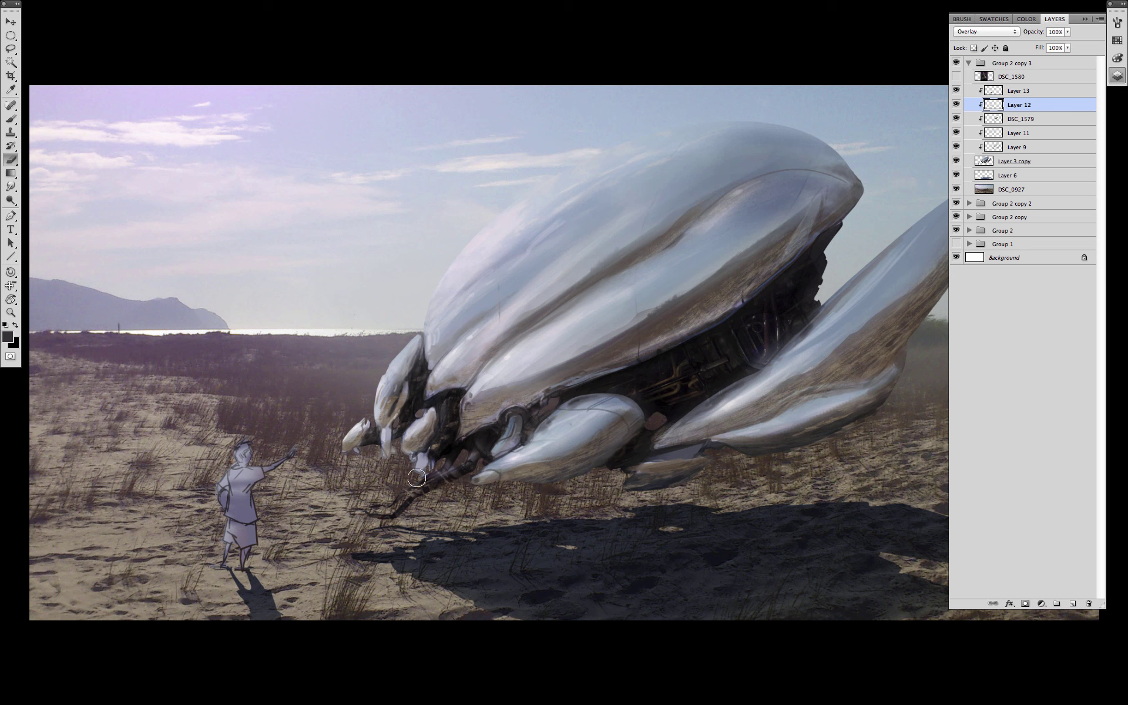
key("alt+]")
key("ctrl+e")
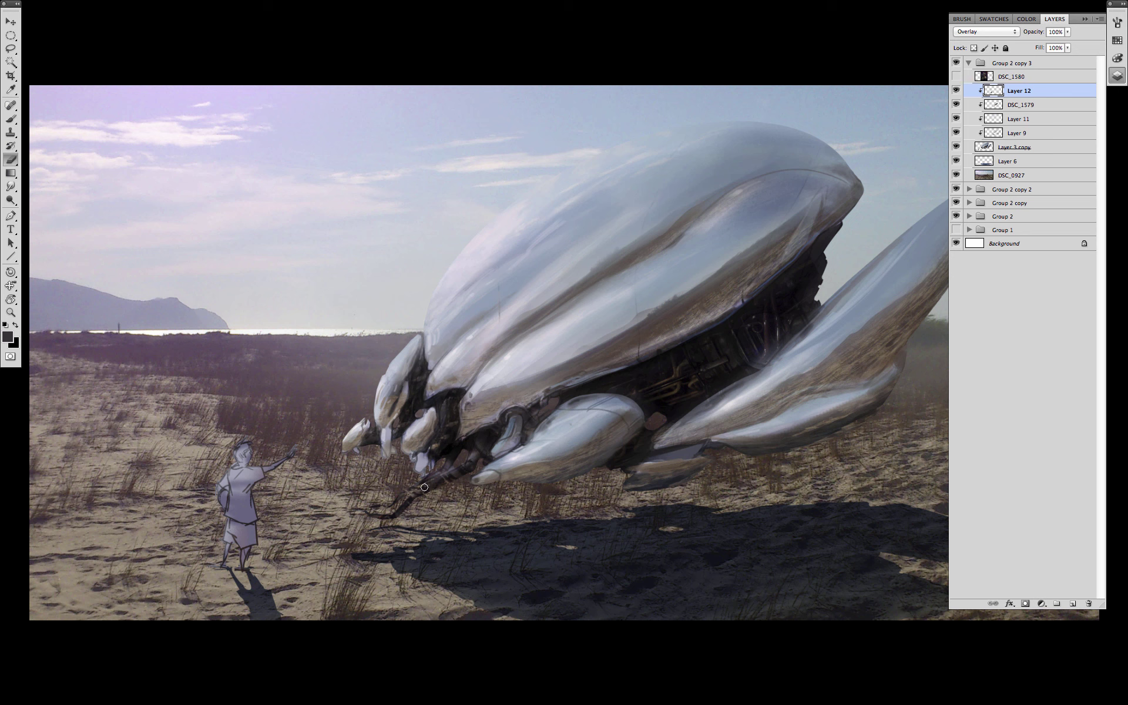
Cut a circular area out of the DSC_1579 engine detail near the rear of the engine bay.
left_click(957, 105)
left_click(956, 105)
left_click(957, 105)
left_click(956, 104)
left_click(956, 104)
key("m")
left_click_drag(787, 351, 781, 350)
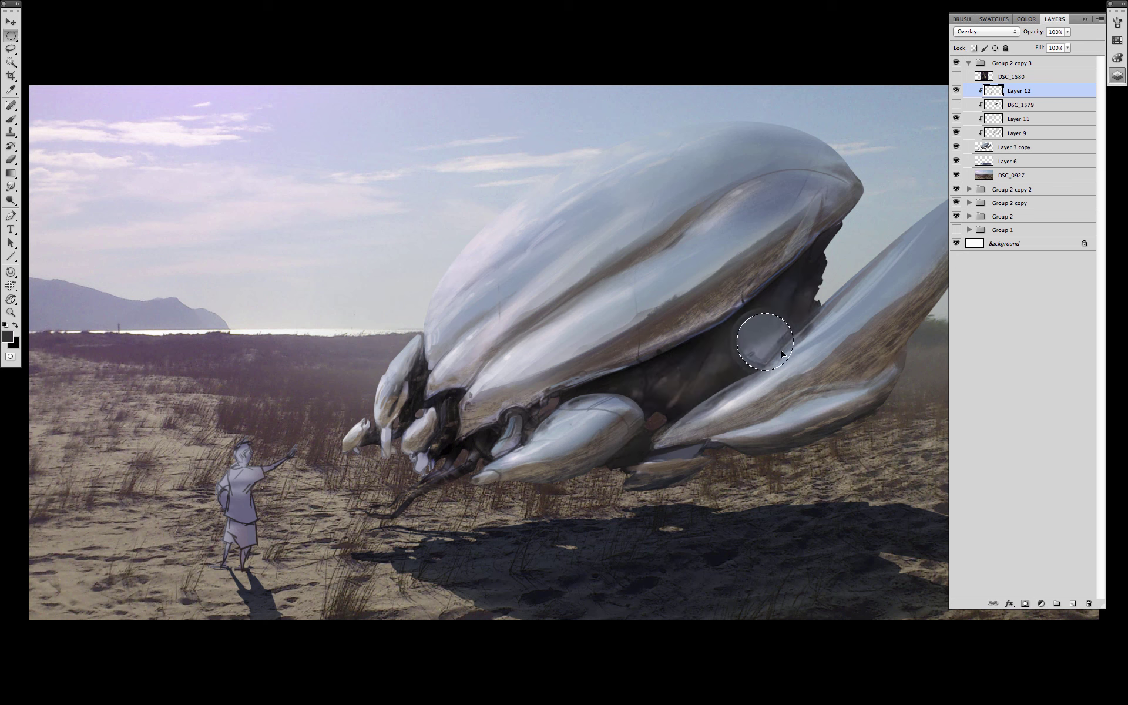
left_click(956, 104)
key("super+x")
key("Return")
left_click(999, 105)
key("super+x")
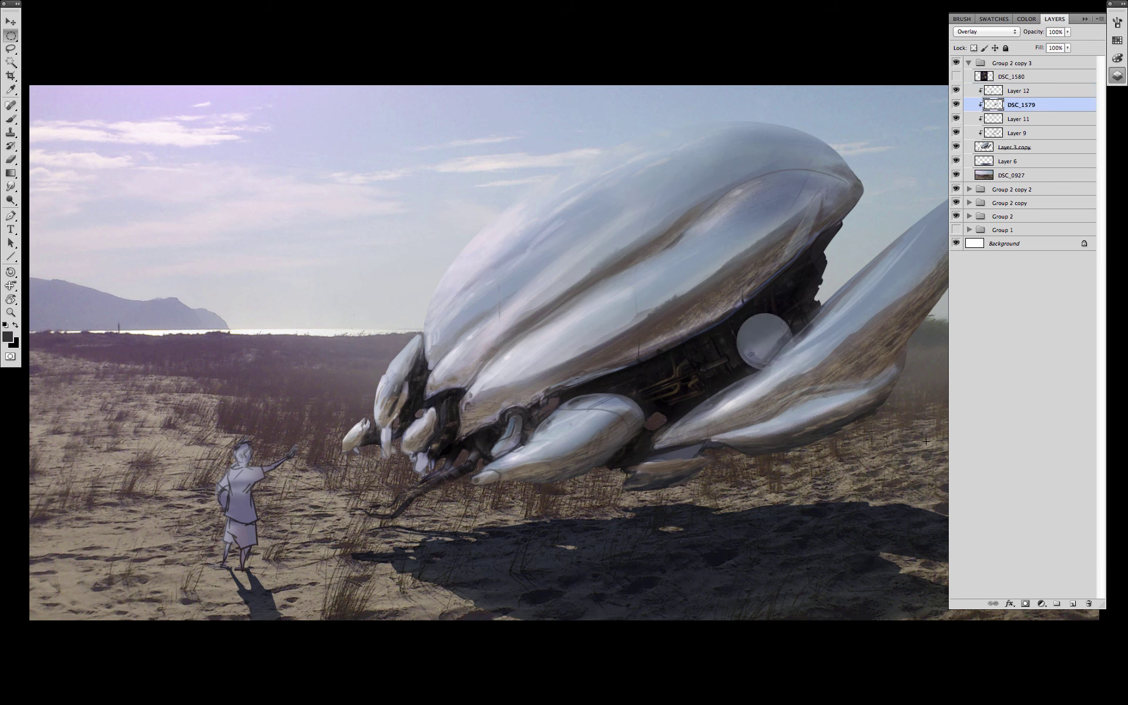
Add a new layer above Layer 12 and clip it to the ship.
left_click(774, 474, "super")
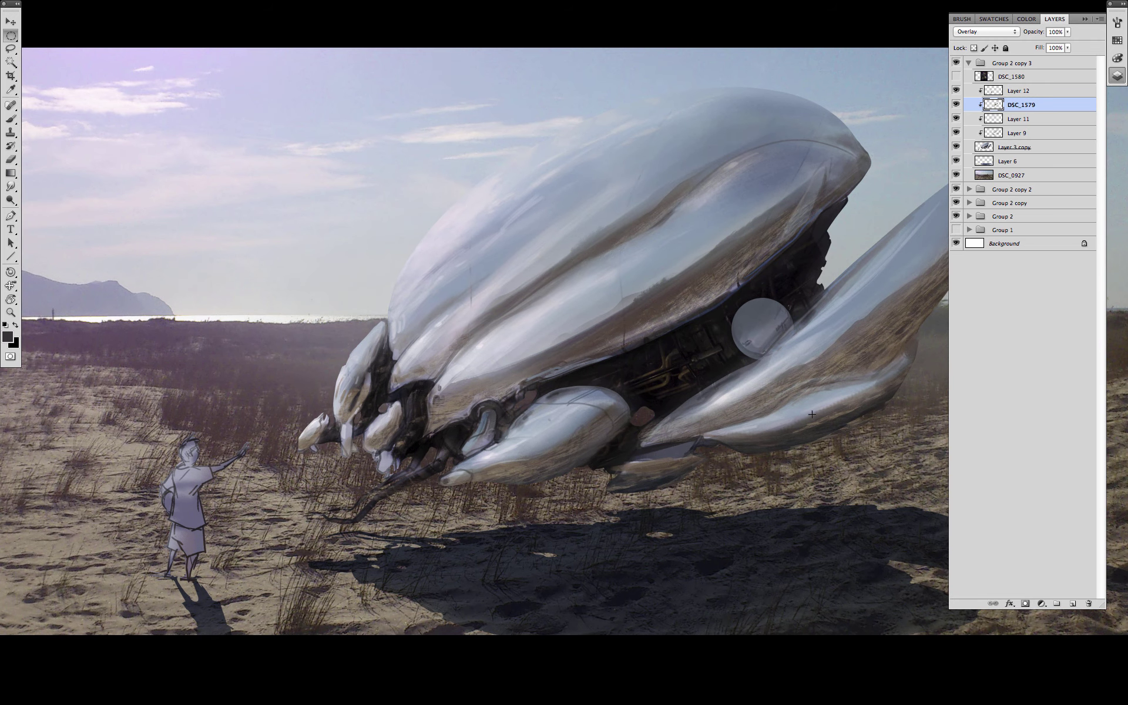
left_click(1018, 93)
left_click(1073, 604)
left_click(1043, 98, "alt")
Paint edge shading and surface detail on the pale disc in the engine bay using colours sampled around it.
key("b")
left_click(738, 310, "alt")
left_click_drag(734, 320, 773, 306)
right_click(752, 326)
left_click(816, 442)
left_click(742, 314, "alt")
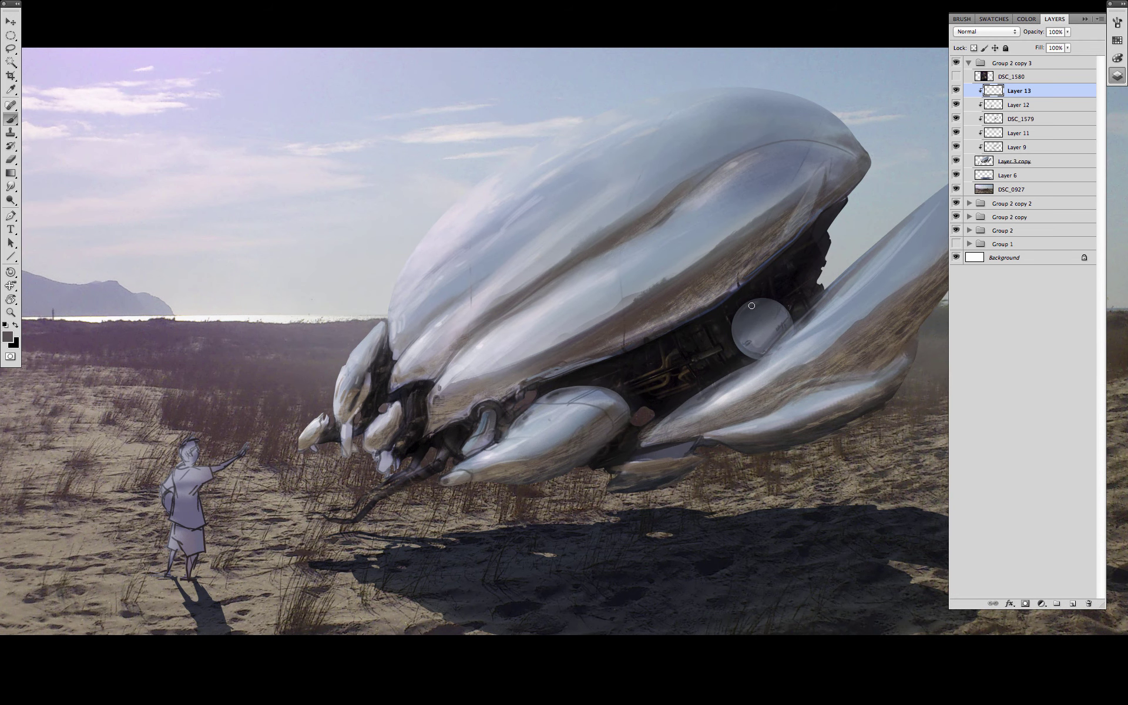
key("bracketright")
left_click(778, 305, "alt")
Refine the small head plates, mandibles and joints at the ship's front with strokes in sampled colours on Layer 13.
left_click_drag(483, 440, 589, 404)
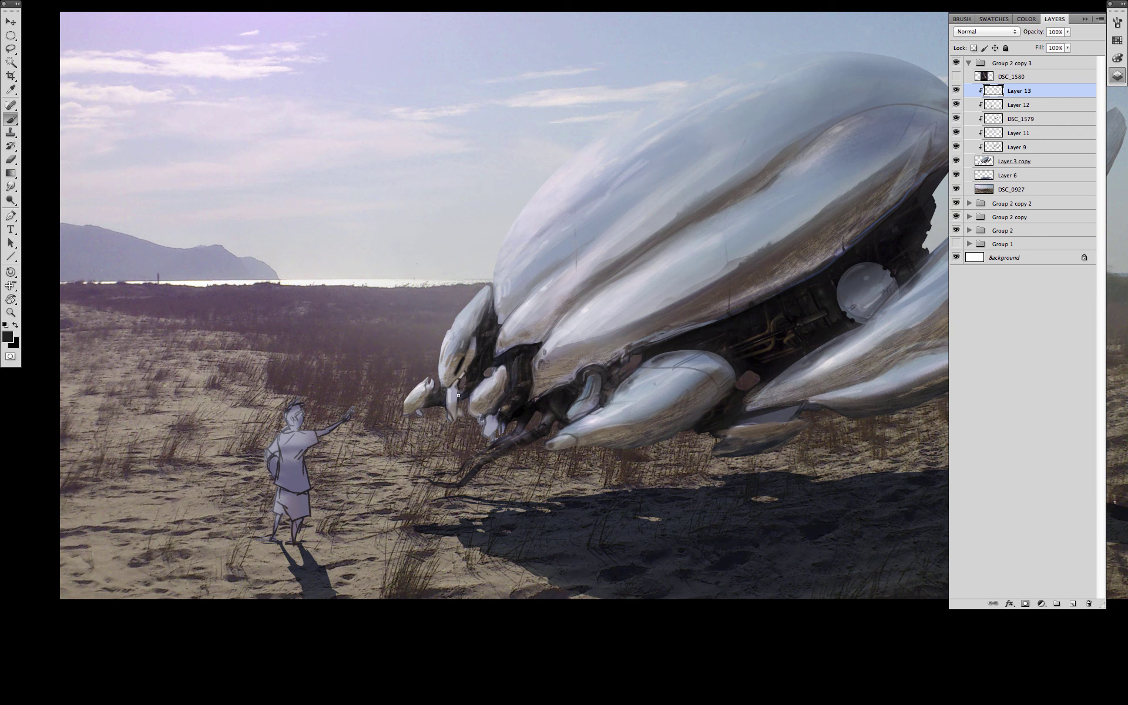
left_click(465, 350, "alt")
left_click(431, 403, "alt")
left_click(413, 396, "alt")
left_click(445, 382, "alt")
left_click(512, 368, "alt")
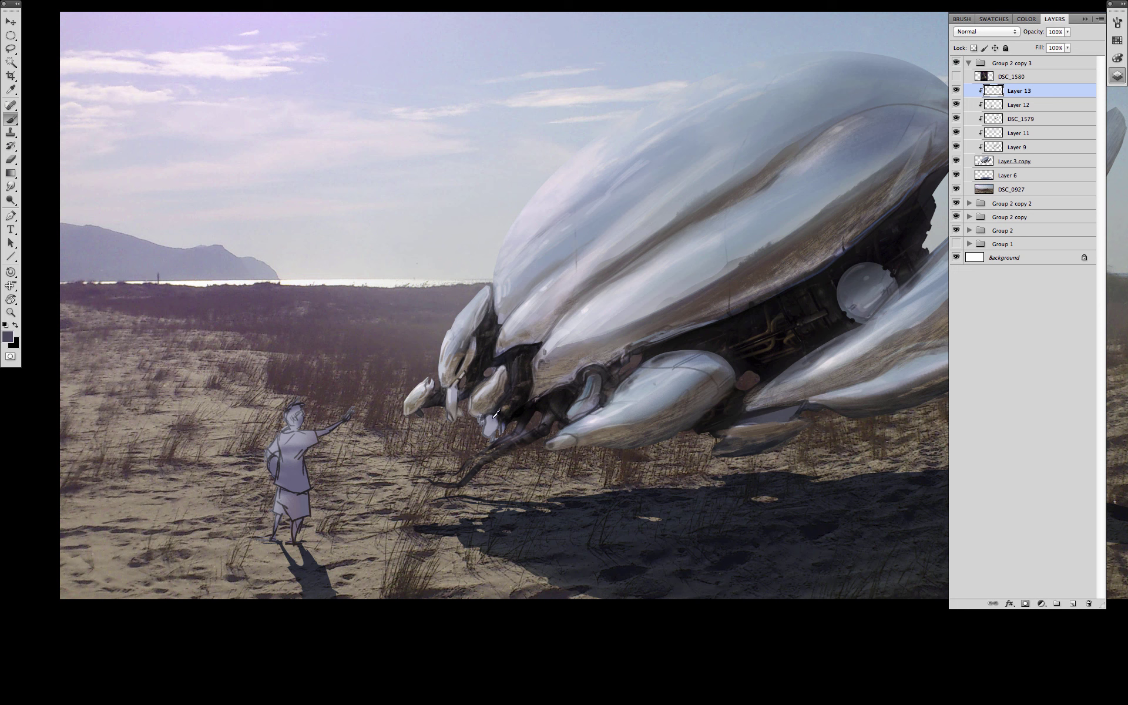
left_click(529, 385, "alt")
left_click_drag(785, 331, 781, 328)
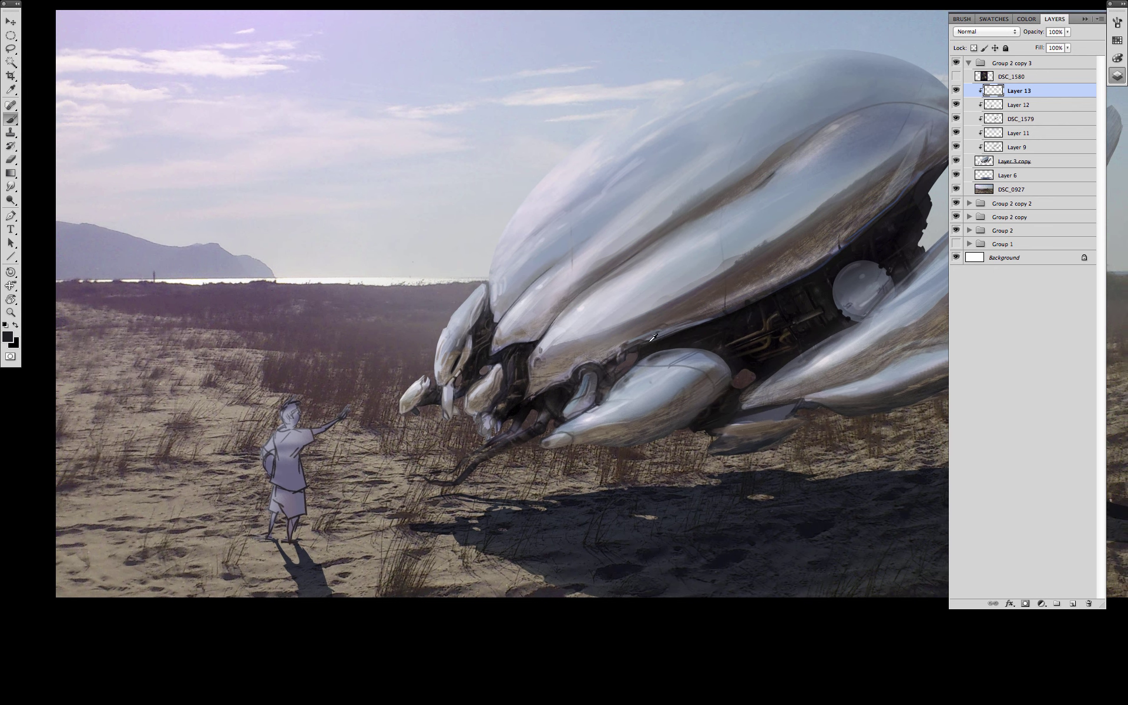
Paint a clean, light pointed fin shape at the rear of the lower hull panel using sampled hull colours.
left_click_drag(838, 355, 729, 403)
left_click(730, 402, "alt")
left_click_drag(896, 395, 717, 415)
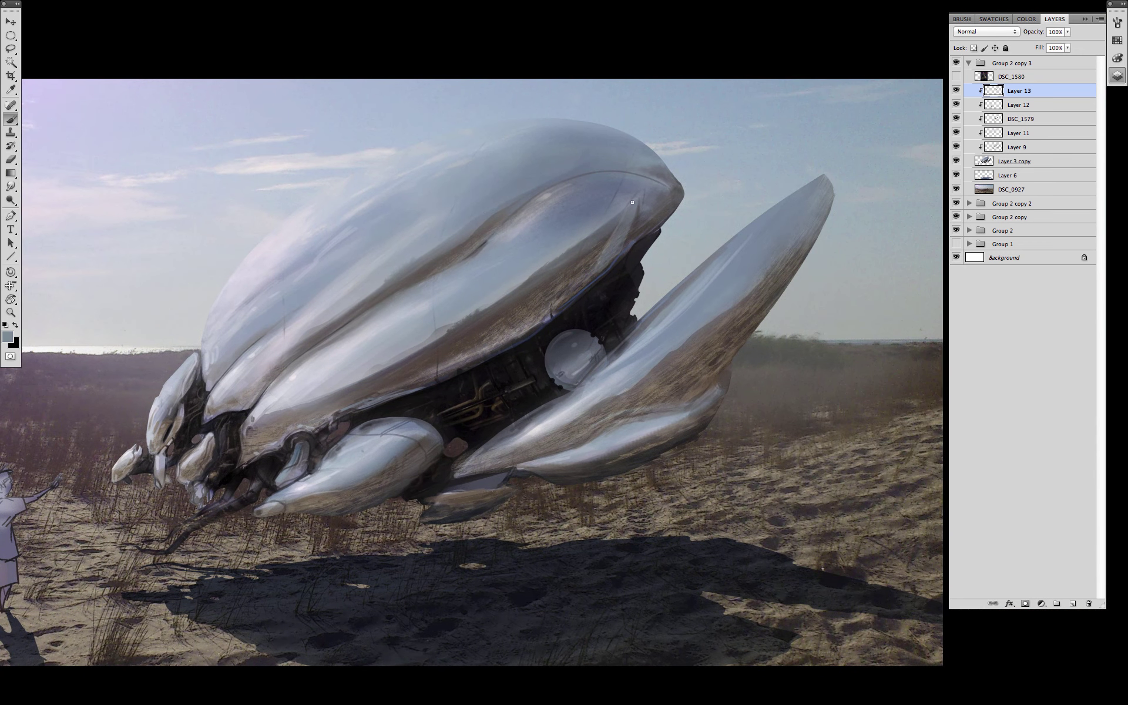
mouse_move(608, 255)
left_mouse_down()
mouse_move(638, 193)
mouse_move(626, 229)
left_mouse_up()
left_click_drag(621, 381, 653, 392)
left_click(654, 253, "alt")
left_click(672, 211, "alt")
left_click(638, 244, "alt")
left_click_drag(580, 307, 682, 299)
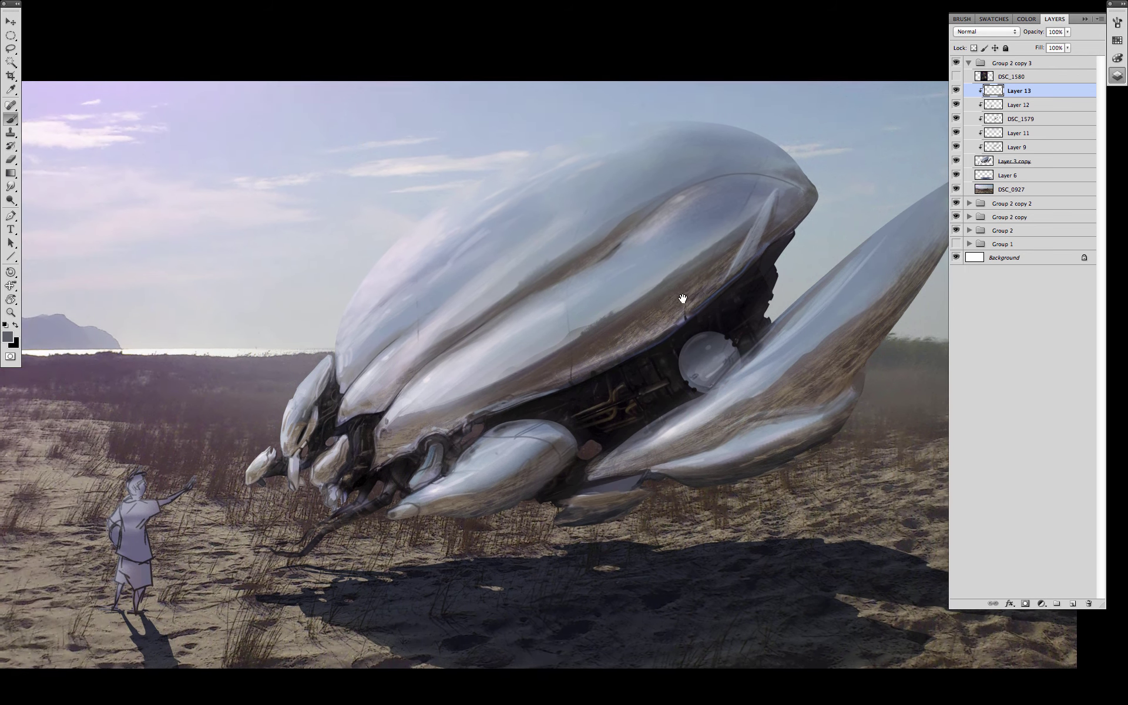
Sharpen the grooves and reflections between the hull's front panels with strokes in sampled colours, undoing one stroke.
left_click(542, 304, "alt")
left_click(521, 296, "alt")
mouse_move(506, 317)
left_mouse_down()
mouse_move(576, 278)
mouse_move(569, 286)
left_mouse_up()
left_click(520, 314, "alt")
left_click_drag(464, 344, 500, 324)
left_click(422, 378, "alt")
left_click_drag(421, 377, 519, 320)
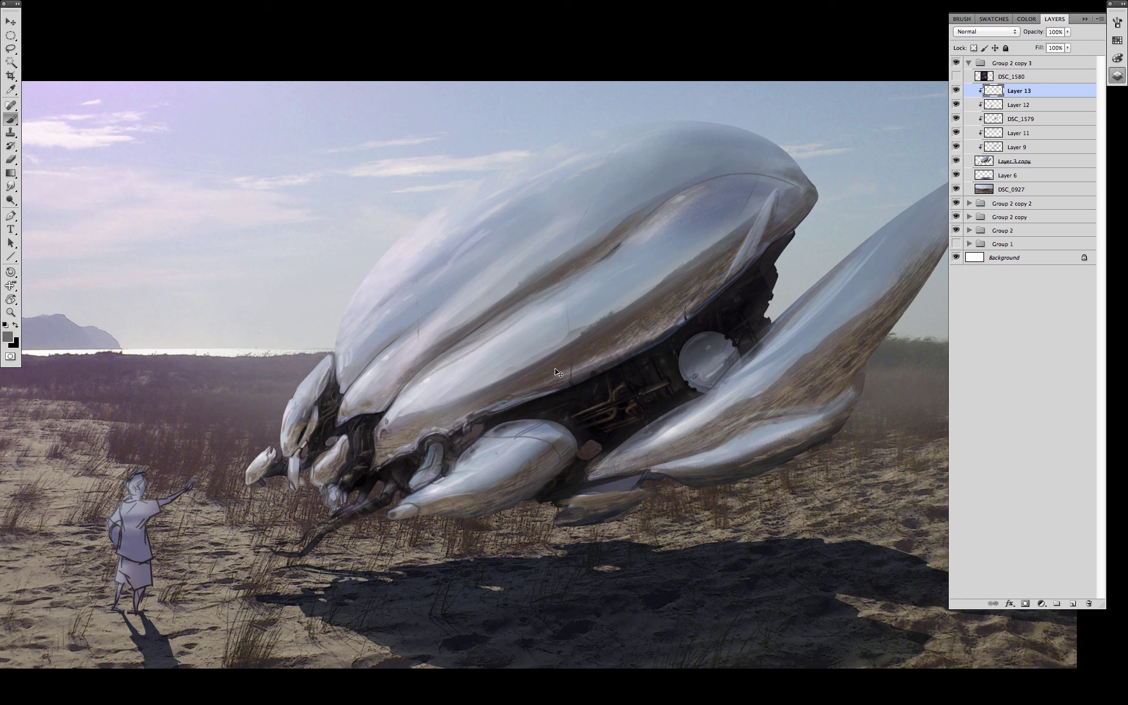
key("super+z")
left_click(449, 368, "alt")
left_click_drag(392, 397, 505, 344)
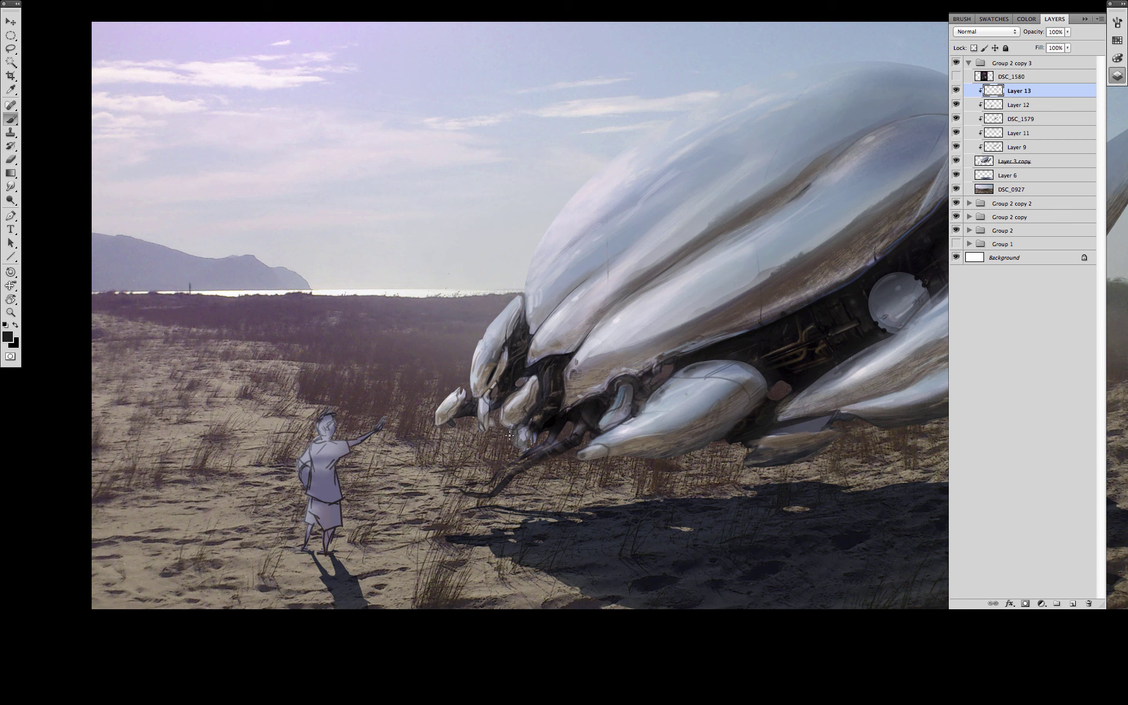
Clean up the edges and reflections of the rear wing's lower plate with sampled metal and ground tones.
left_click_drag(818, 471, 615, 500)
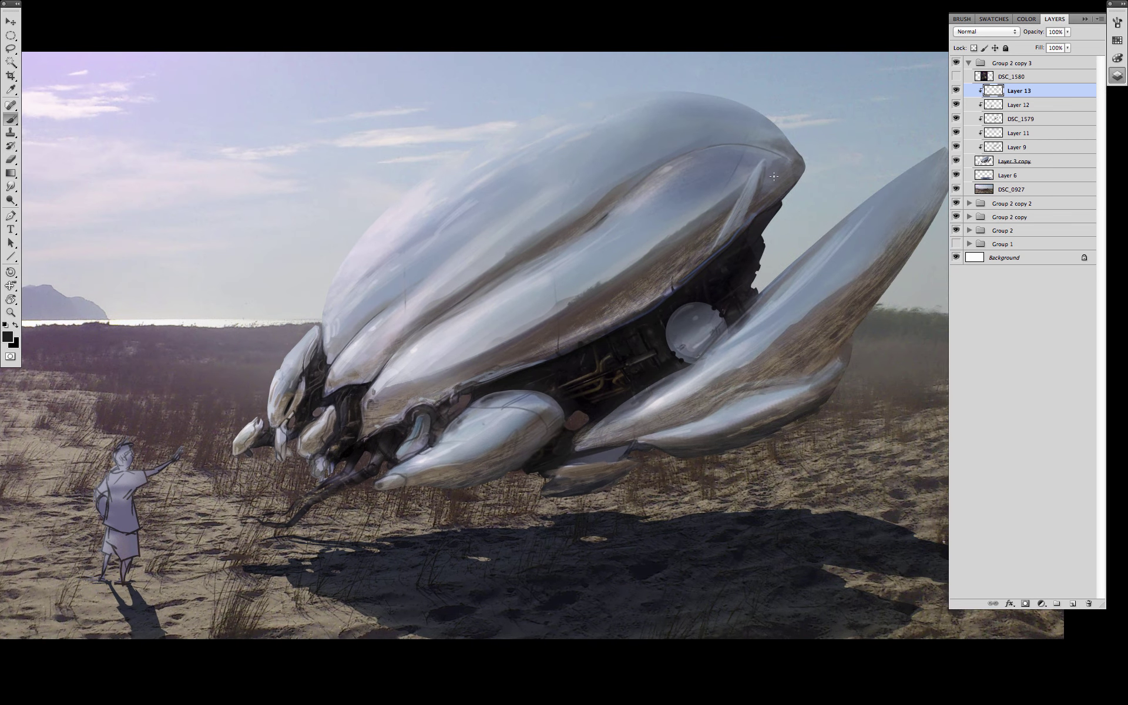
scroll(718, 310, "up", 1)
scroll(729, 356, "down", 2)
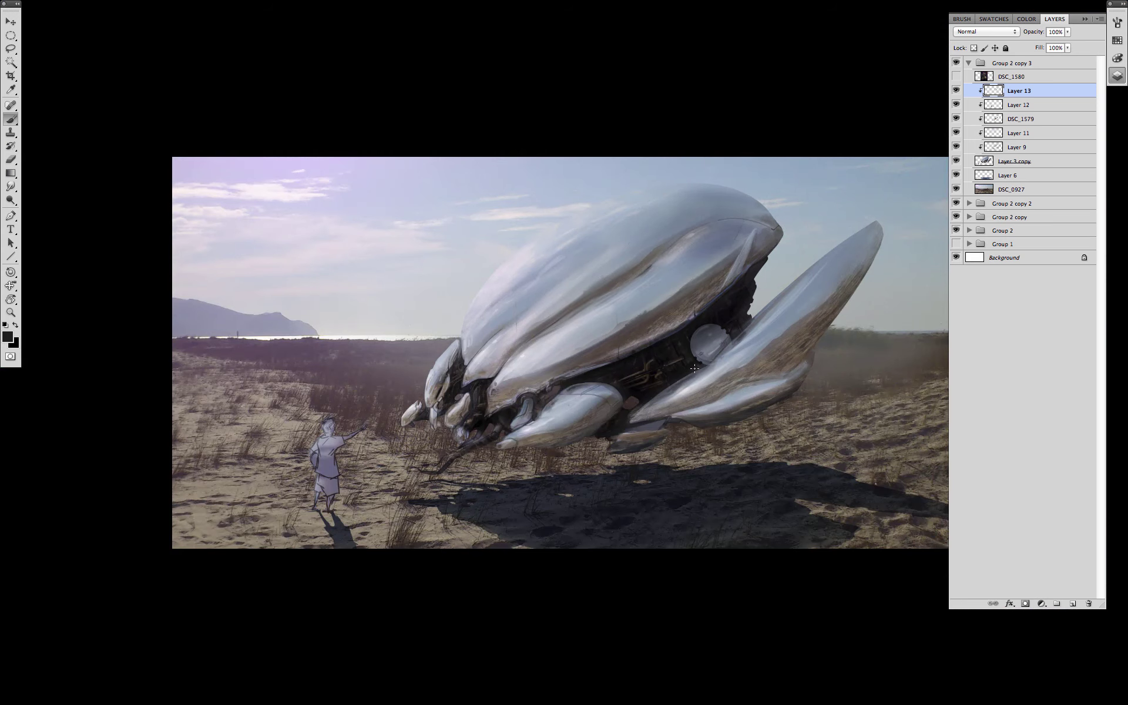
scroll(610, 449, "left", 3)
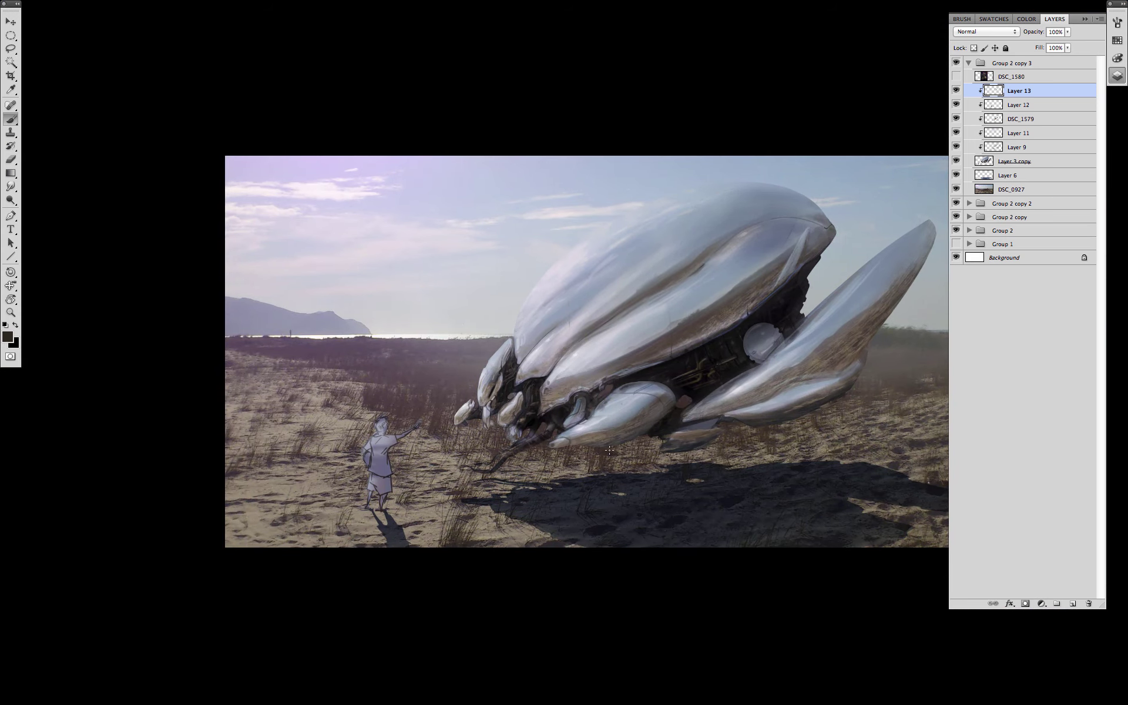
left_click(646, 426, "alt")
left_click(719, 434, "alt")
left_click(814, 405, "alt")
left_click(835, 387, "alt")
left_click(822, 404, "alt")
left_click(859, 359, "alt")
left_click(837, 385, "alt")
left_click(776, 400, "alt")
Smooth the upper hull panels and front head plate by painting with sampled sky-reflection tones.
left_click(504, 334, "alt")
left_click(585, 268, "alt")
left_click(590, 250, "alt")
left_click_drag(794, 439, 712, 423)
left_click(567, 337, "alt")
left_click(536, 328, "alt")
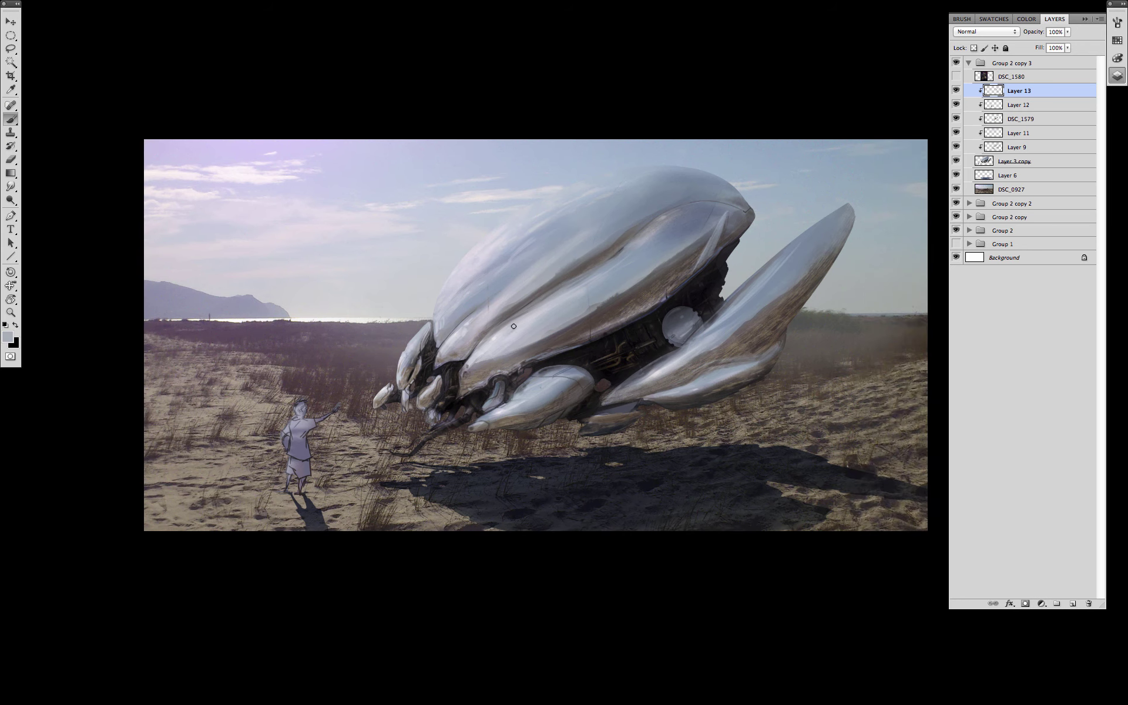
left_click(399, 372, "alt")
left_click_drag(600, 455, 607, 443)
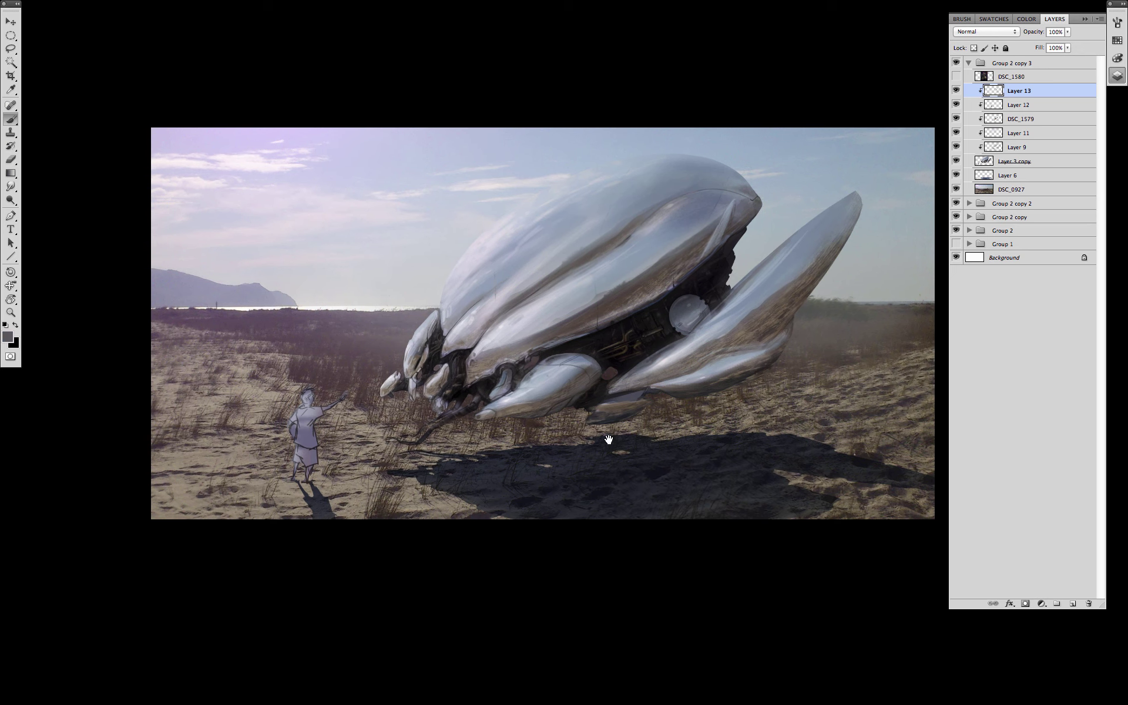
Darken the ship's thin lower mandible with paint strokes and refine its outline on Layer 3 copy.
left_click(456, 392, "alt")
left_click_drag(440, 415, 461, 406)
left_click(498, 404, "ctrl")
key("e")
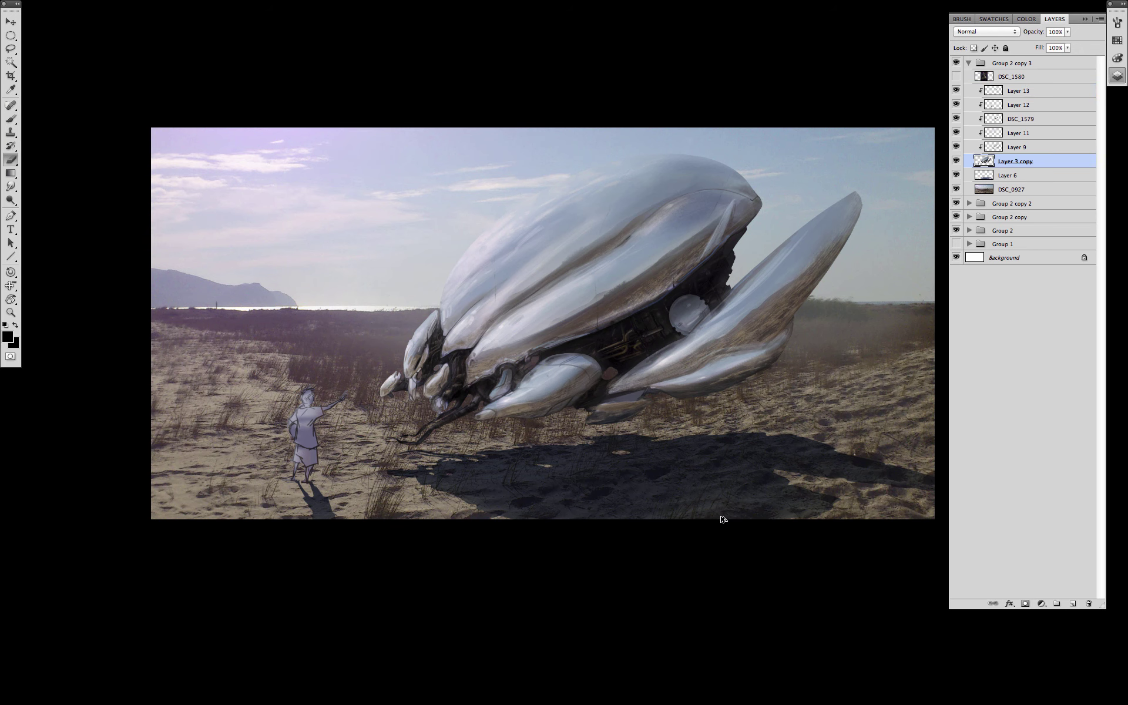
left_click(957, 63)
left_click(956, 63)
Paint the sketched figure's shorts brown and the legs in a pale skin tone.
key("b")
left_click(374, 364, "alt")
left_click_drag(298, 451, 317, 460)
left_click(1113, 45)
left_click(1025, 194)
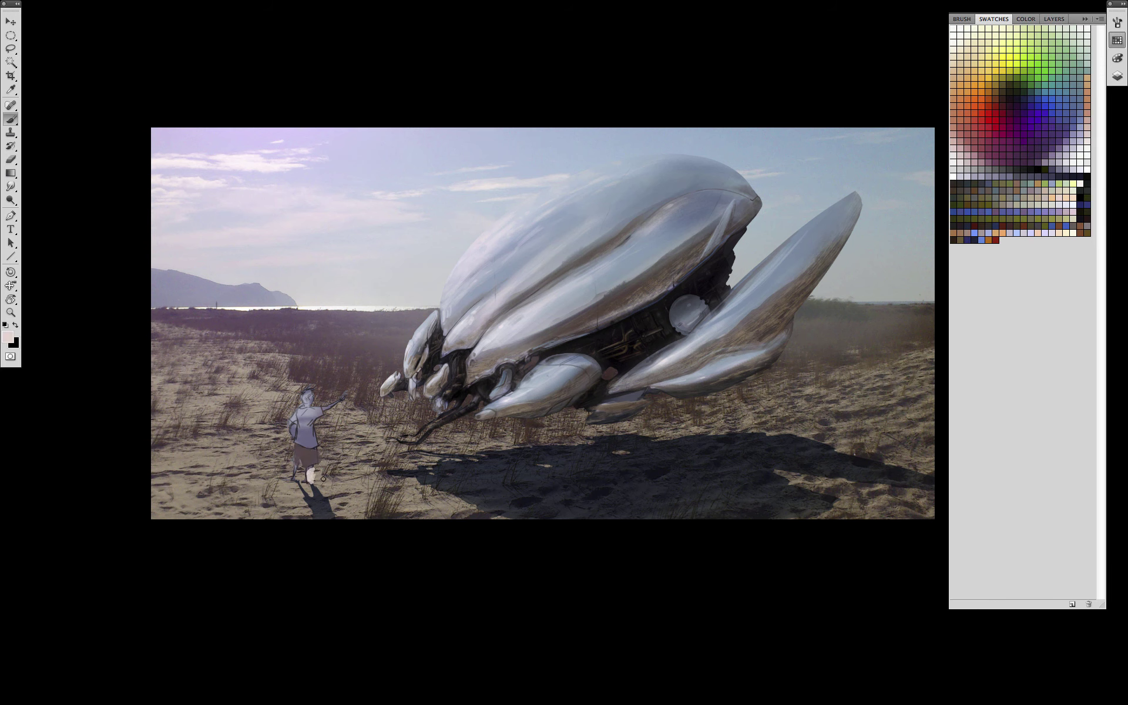
left_click(1117, 76)
left_click(1023, 91)
mouse_move(308, 467)
left_mouse_down()
mouse_move(306, 451)
mouse_move(315, 460)
left_mouse_up()
left_click(377, 333, "alt")
left_click(333, 467, "alt")
Paint over the figure with a white shirt, dark shorts, a light raised arm and an orange-red ball.
left_click(1117, 40)
left_click(1000, 225)
left_click_drag(297, 463, 293, 475)
mouse_move(342, 410)
left_mouse_down()
mouse_move(324, 412)
mouse_move(305, 441)
mouse_move(314, 419)
mouse_move(292, 423)
mouse_move(302, 395)
left_mouse_up()
left_click(982, 107)
left_click(472, 342, "alt")
left_click(328, 375, "alt")
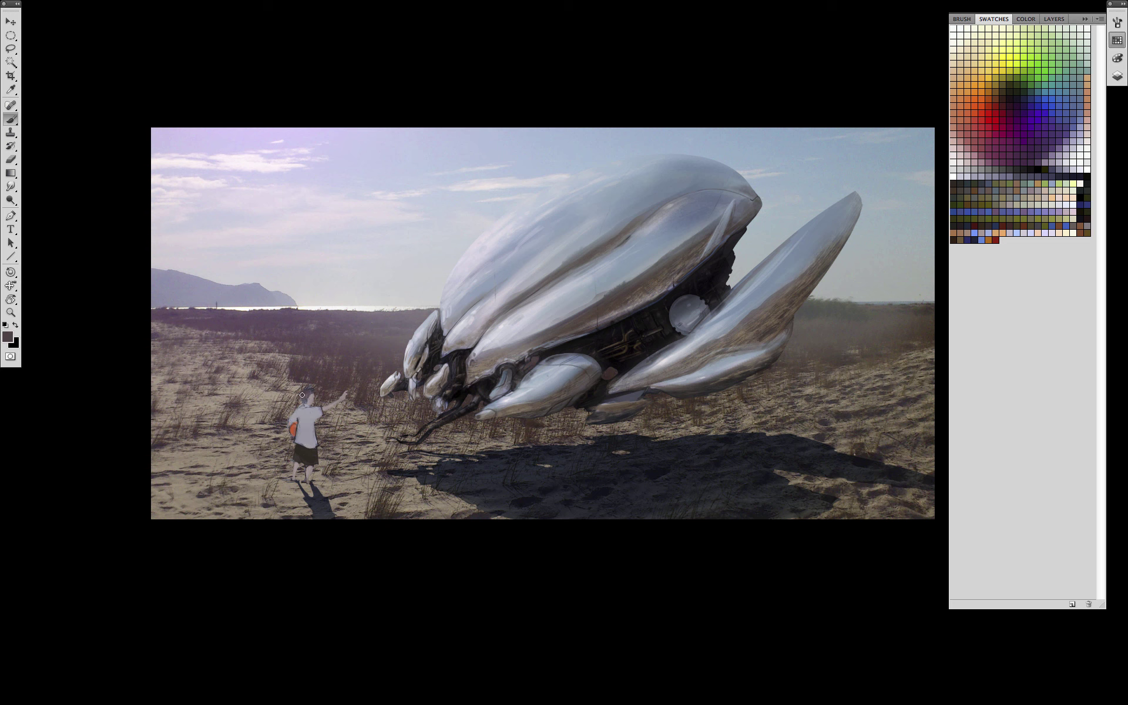
Shade the figure's legs and raised arm with sampled sand tones and block in the hair.
left_click(324, 457, "alt")
mouse_move(306, 456)
left_mouse_down()
mouse_move(324, 482)
mouse_move(314, 467)
mouse_move(360, 507)
mouse_move(329, 503)
mouse_move(308, 479)
left_mouse_up()
left_click(326, 506, "alt")
left_click_drag(322, 411, 346, 396)
left_click(316, 397, "alt")
left_click(1002, 184)
mouse_move(310, 391)
left_mouse_down()
mouse_move(306, 445)
mouse_move(315, 418)
left_mouse_up()
Tone down the red ball and add finer shading to the figure's shirt and shorts with a smaller brush.
left_click(741, 203, "alt")
left_click(292, 430, "alt")
left_click(294, 434, "alt")
left_click(294, 422, "alt")
left_click(340, 478, "alt")
left_click(296, 414, "alt")
key("[")
left_click_drag(300, 420, 297, 458)
left_click(413, 468, "alt")
left_click(297, 454, "alt")
left_click(309, 453, "alt")
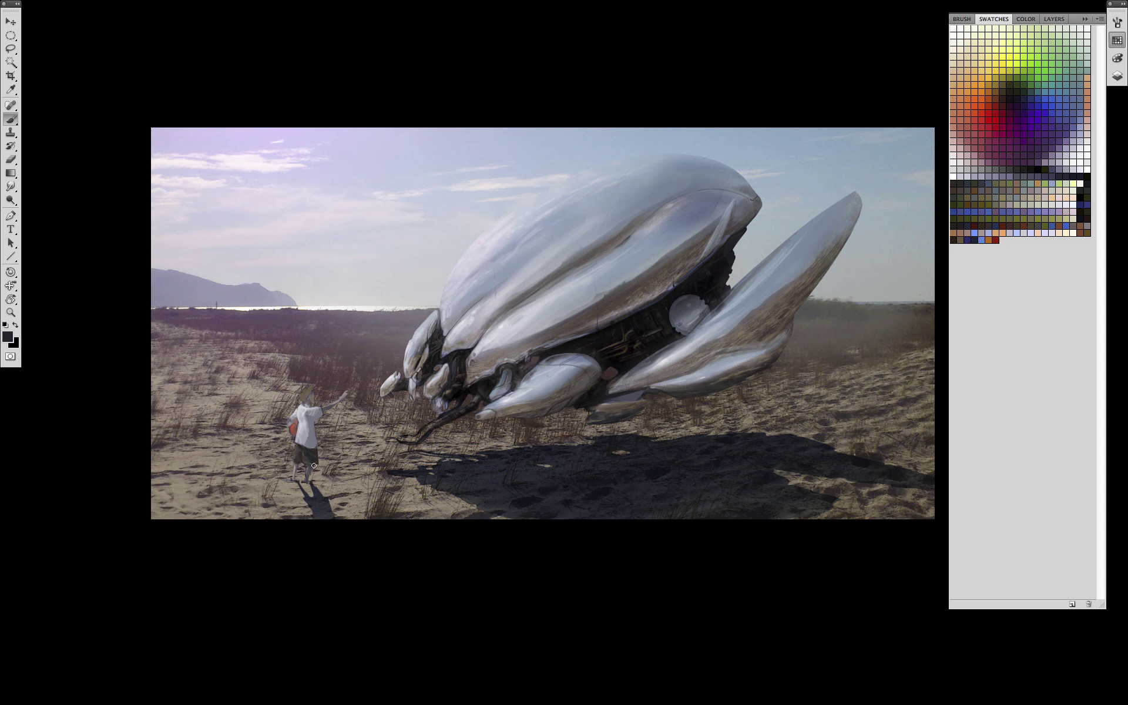
Refine the shirt folds and paint light blond hair on the figure with a very small brush.
left_click(304, 432, "alt")
left_click(319, 416, "alt")
left_click(314, 417, "alt")
left_click_drag(316, 415, 309, 413)
key("bracketleft")
key("bracketleft")
key("bracketleft")
left_click(1075, 198)
left_click(315, 415, "alt")
left_click(315, 459, "alt")
left_click(327, 410, "alt")
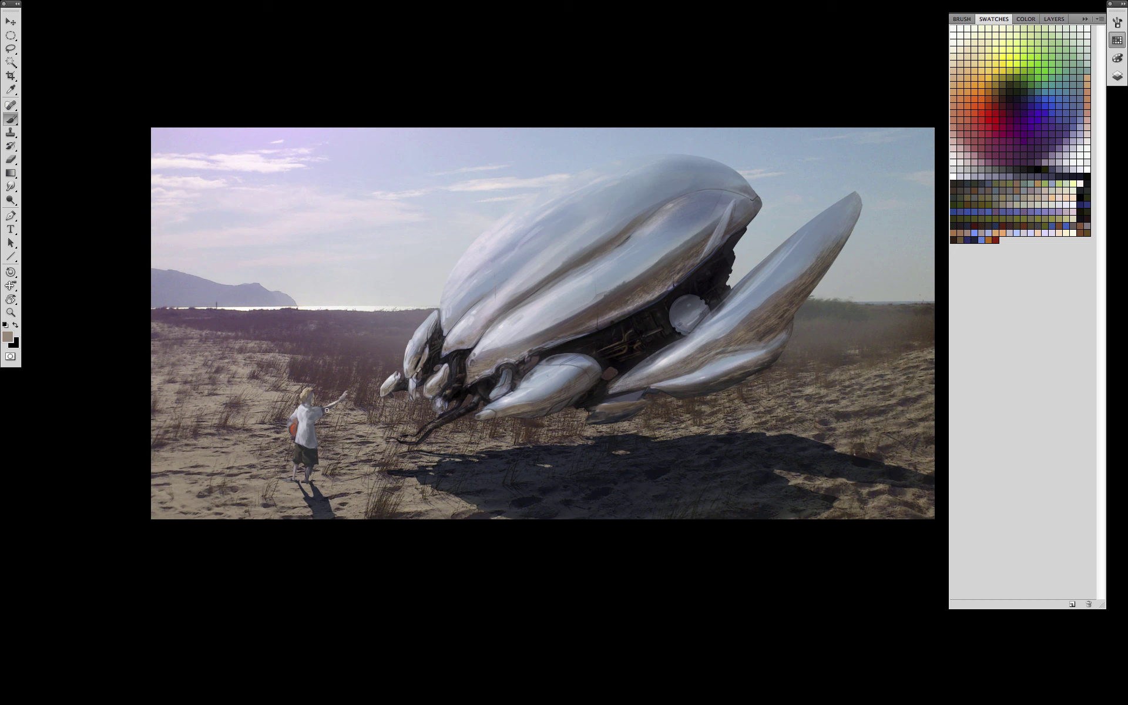
Touch up the edges of the figure's shorts, sleeve and neck with small strokes in sampled colours.
left_click(315, 459, "alt")
left_click(298, 458, "alt")
left_click(299, 456, "alt")
left_click(299, 419, "alt")
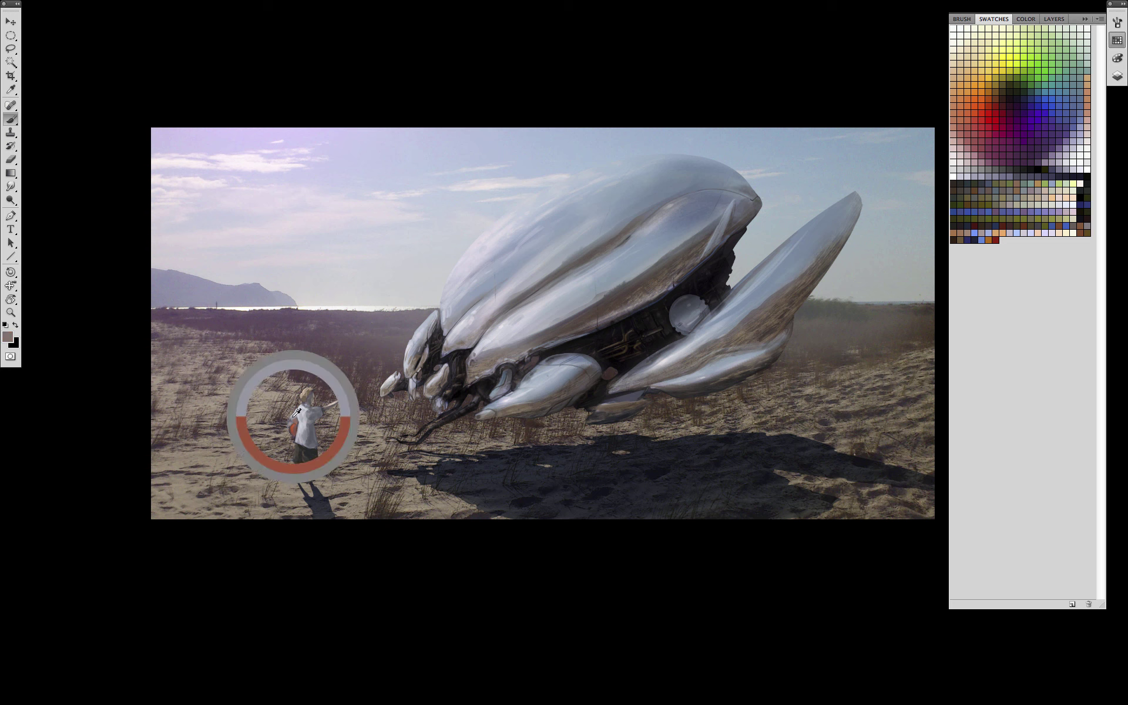
left_click(310, 405, "alt")
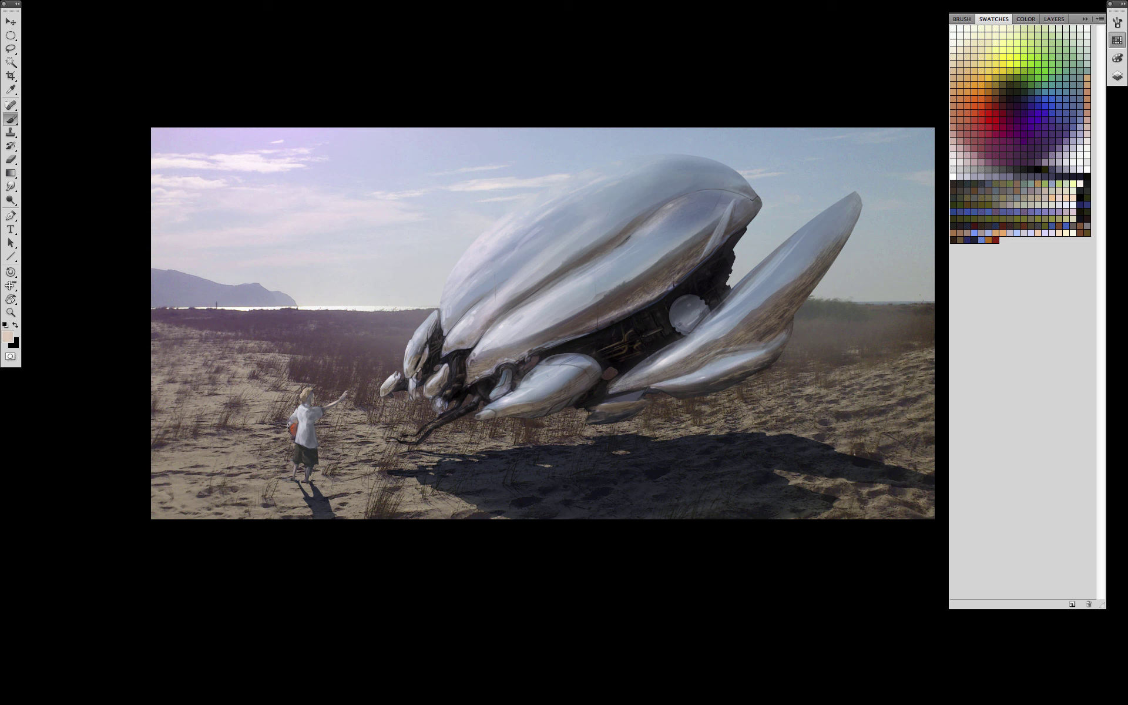
key("F7")
key("r")
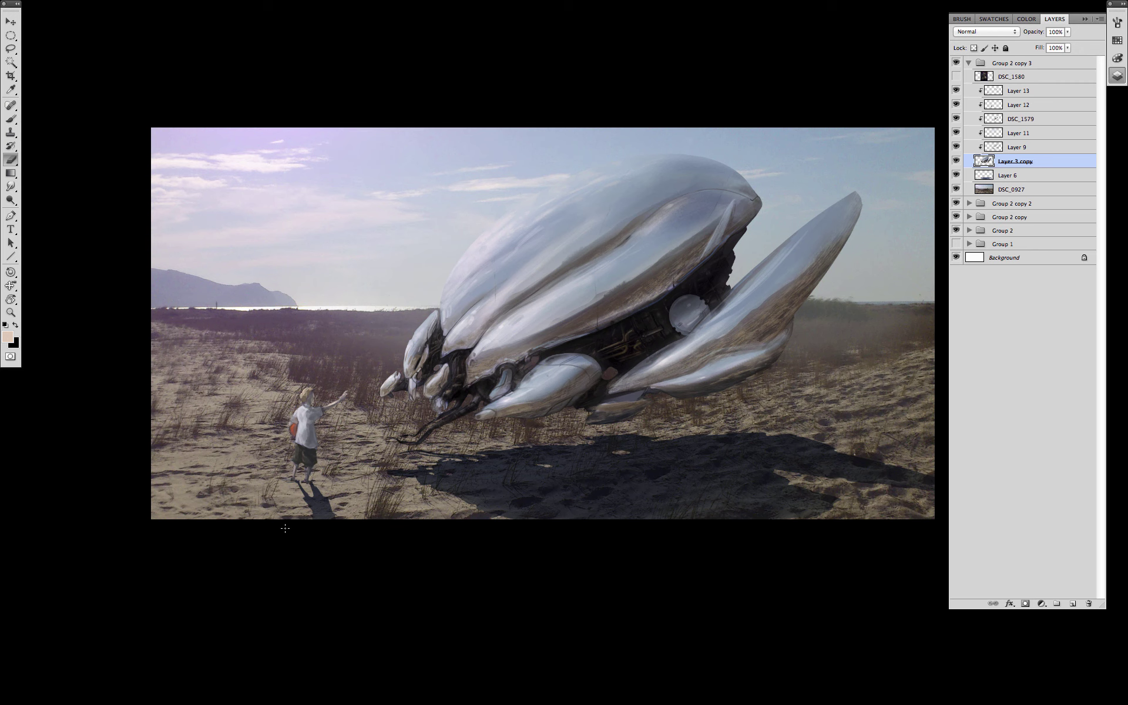
Add a new layer directly above the DSC_0927 beach photo and set its blending mode to Overlay.
left_click(1011, 189)
left_click(1072, 603)
left_click(986, 31)
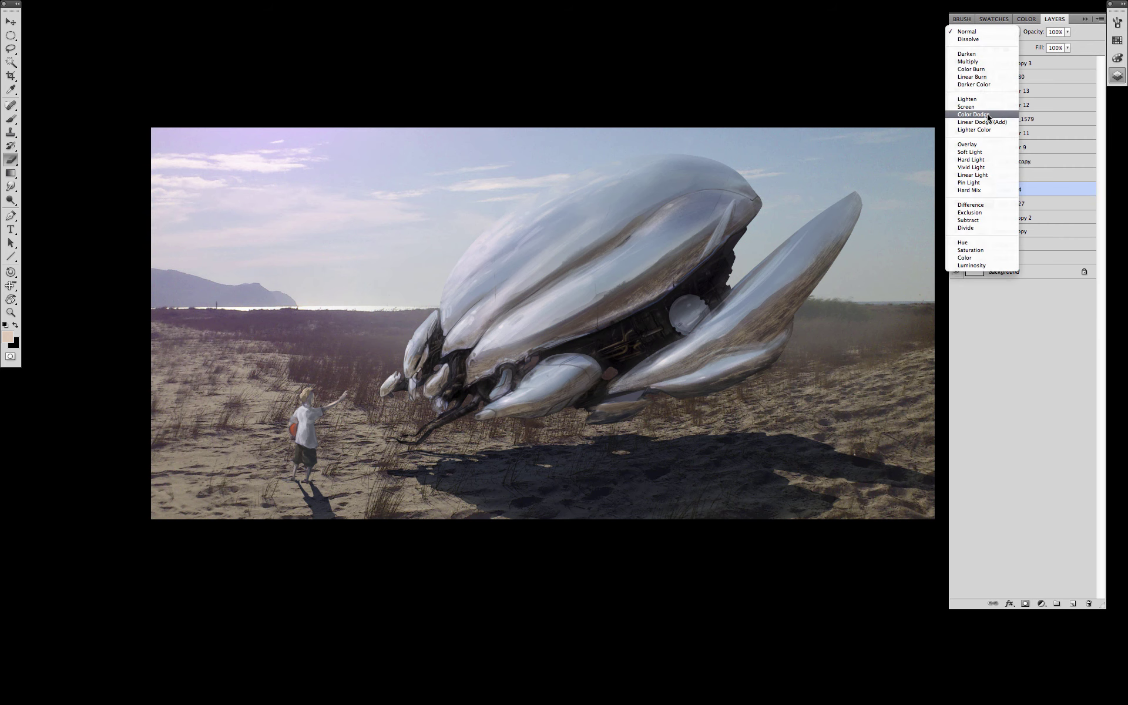
left_click(979, 151)
Brighten the sunlit sand around the figure and in front of the ship with a large near-white brush on Layer 14.
key("b")
left_click(254, 159, "alt")
right_click(557, 335)
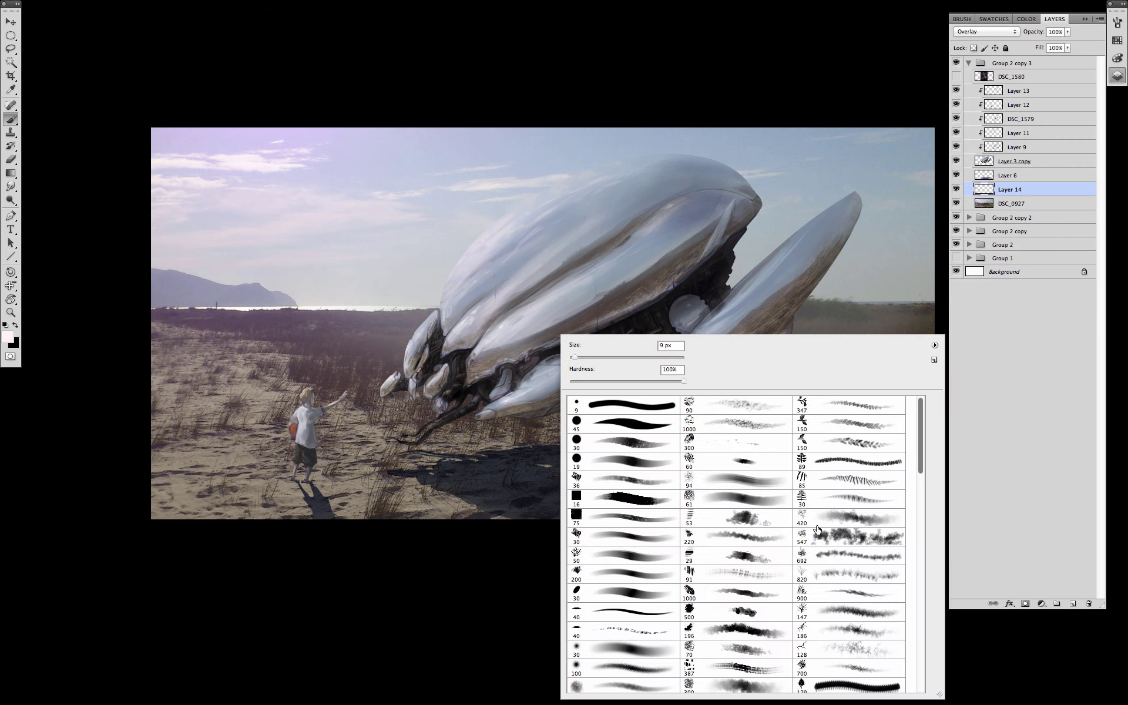
double_click(617, 425)
mouse_move(355, 453)
left_mouse_down()
mouse_move(206, 440)
mouse_move(235, 402)
left_mouse_up()
key("[")
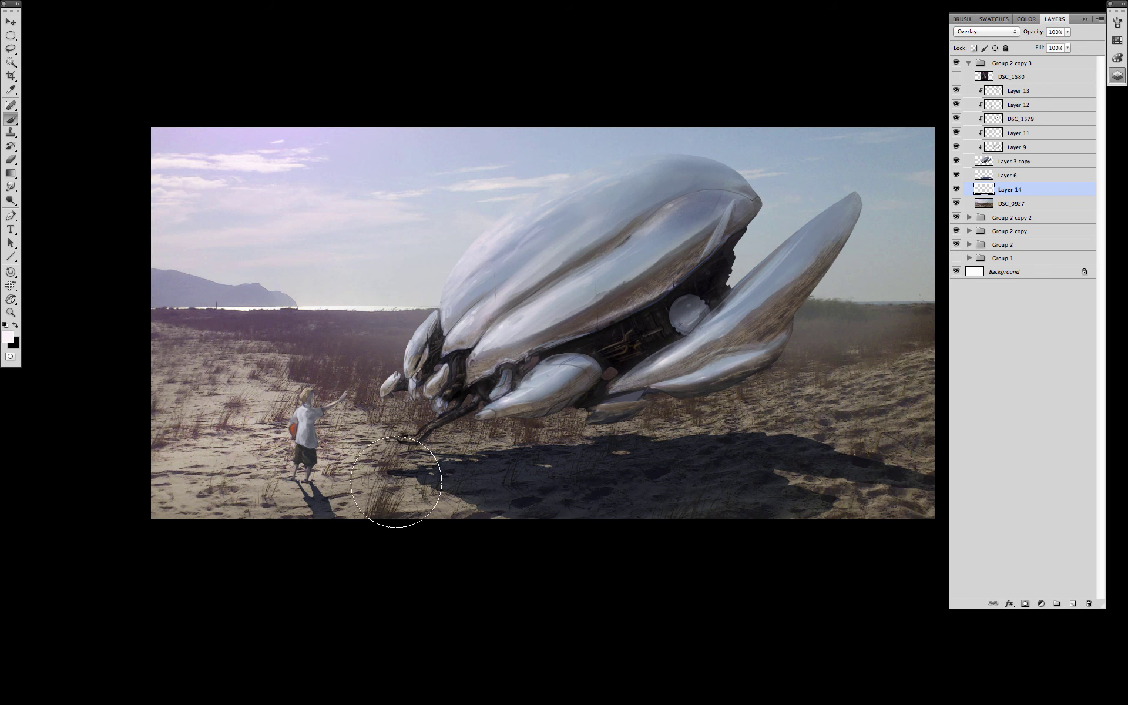
left_click_drag(406, 488, 353, 499)
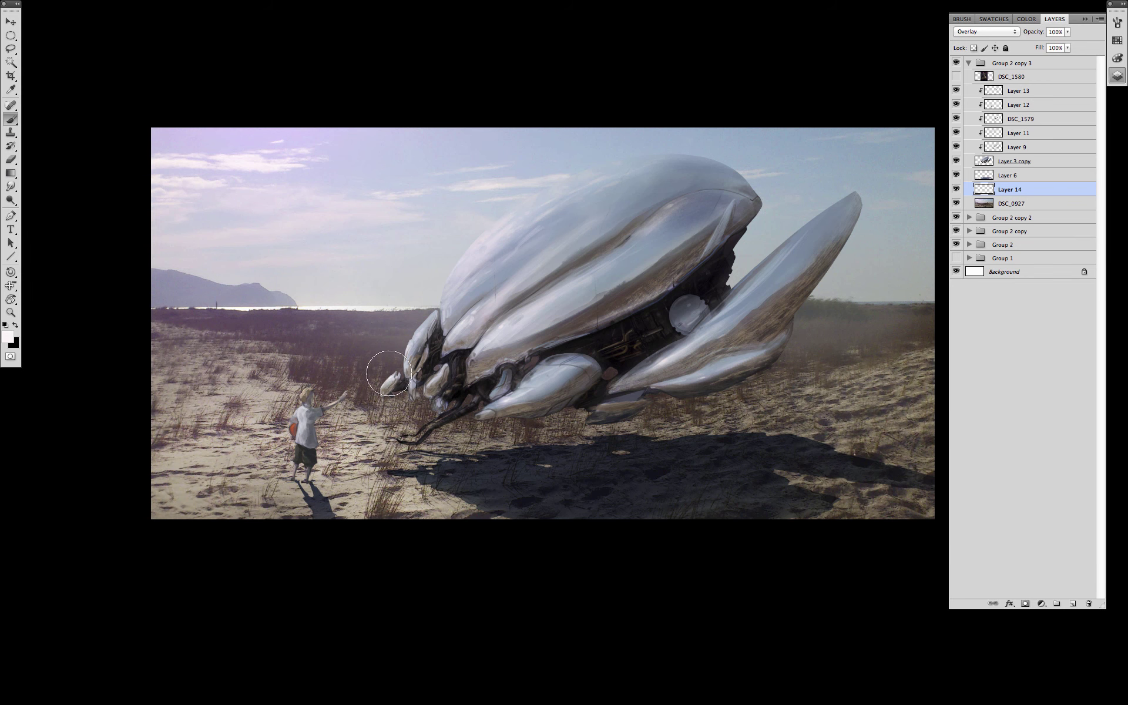
key("e")
right_click(423, 376)
left_click(485, 650)
key("Escape")
key("b")
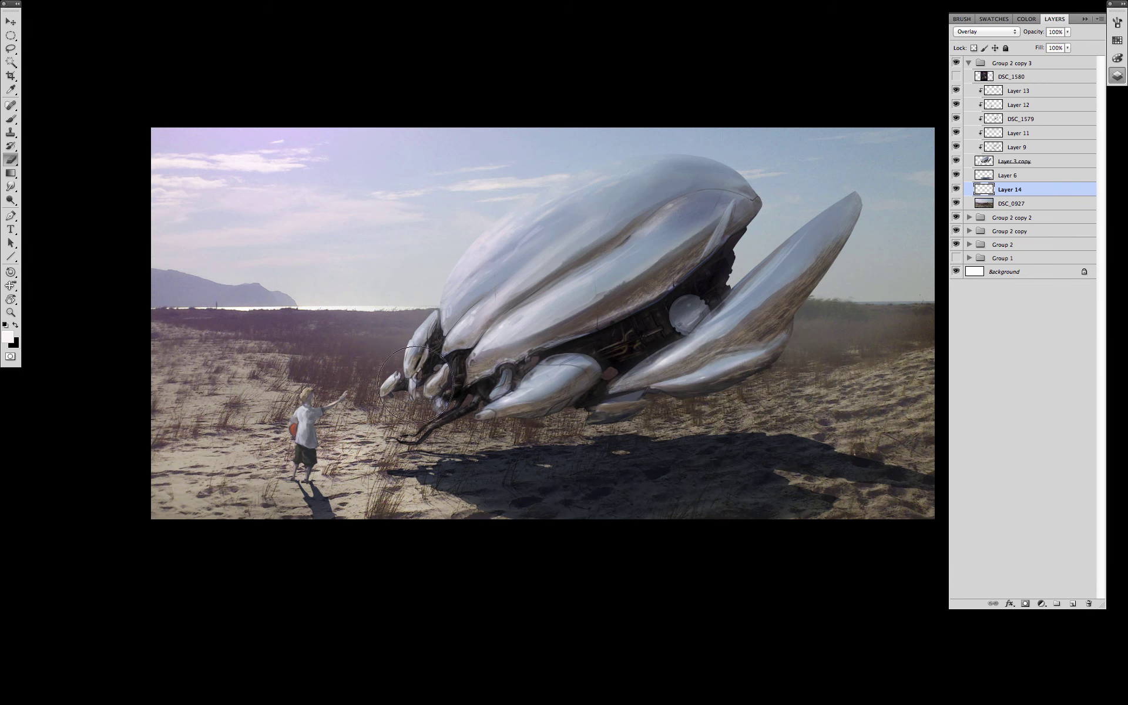
Apply a short gradient in a muted purple sampled from the distant vegetation along the bottom edge of the scene.
left_click(1114, 45)
left_click(1028, 102)
key("g")
left_click_drag(852, 49, 770, 282)
left_click(284, 331, "alt")
left_click_drag(453, 610, 448, 435)
key("super+z")
left_click_drag(385, 562, 383, 502)
left_click_drag(647, 564, 726, 533)
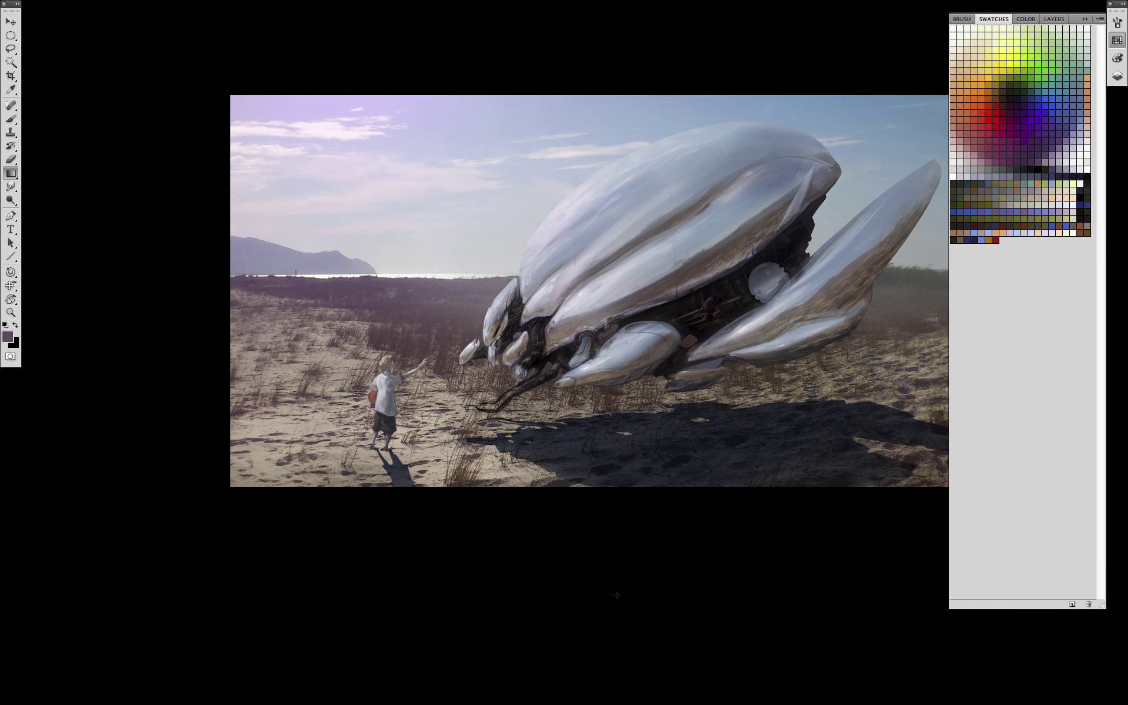
Choose a textured brush for Layer 15 and sample a light sand colour from the ground near the ship.
key("F7")
key("b")
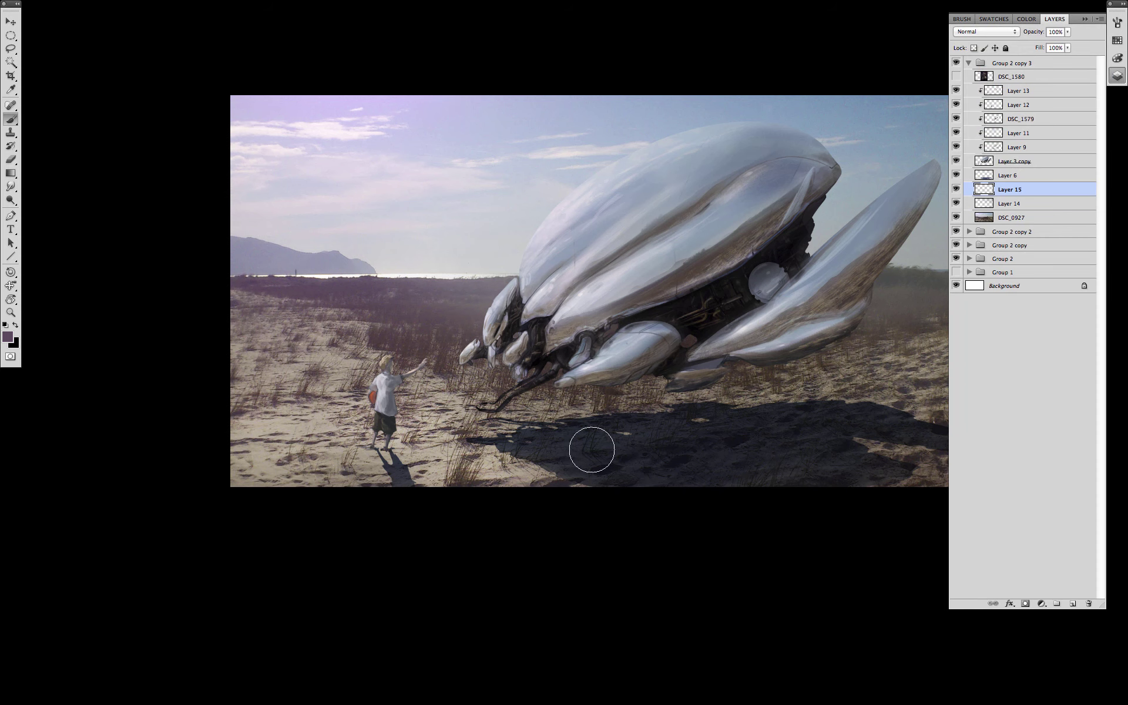
right_click(589, 448)
left_click_drag(948, 468, 948, 548)
left_click(765, 570)
left_click(466, 400, "alt")
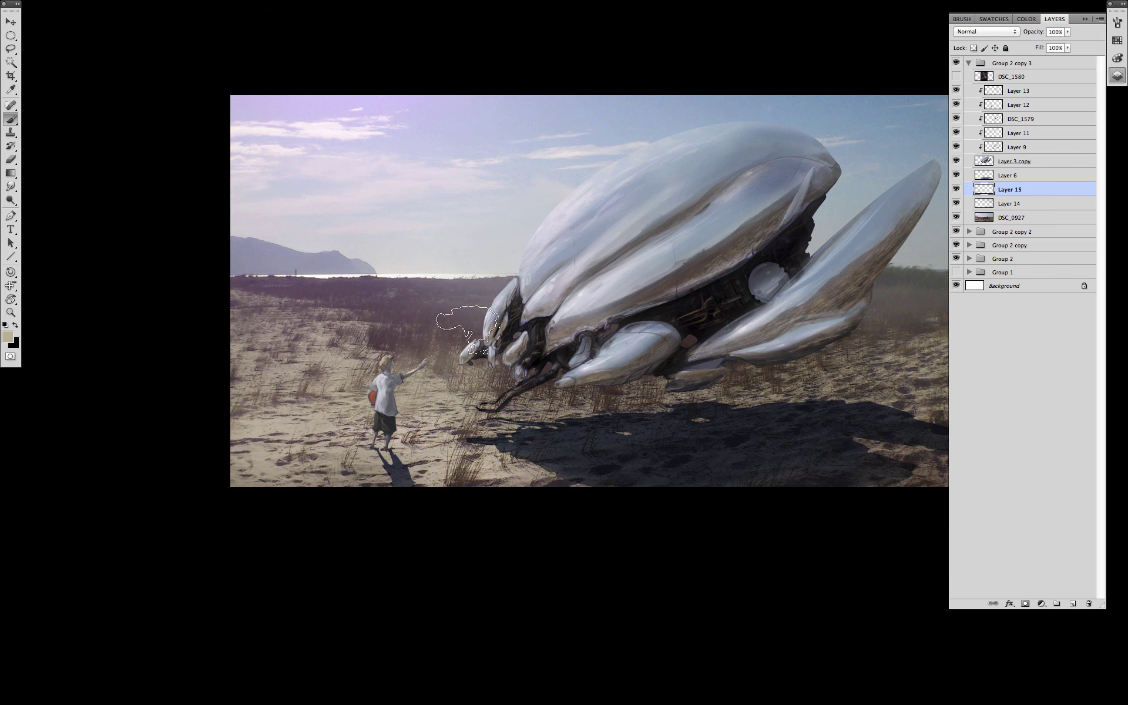
key("l")
mouse_move(529, 317)
left_mouse_down()
mouse_move(428, 317)
mouse_move(579, 258)
left_mouse_up()
key("b")
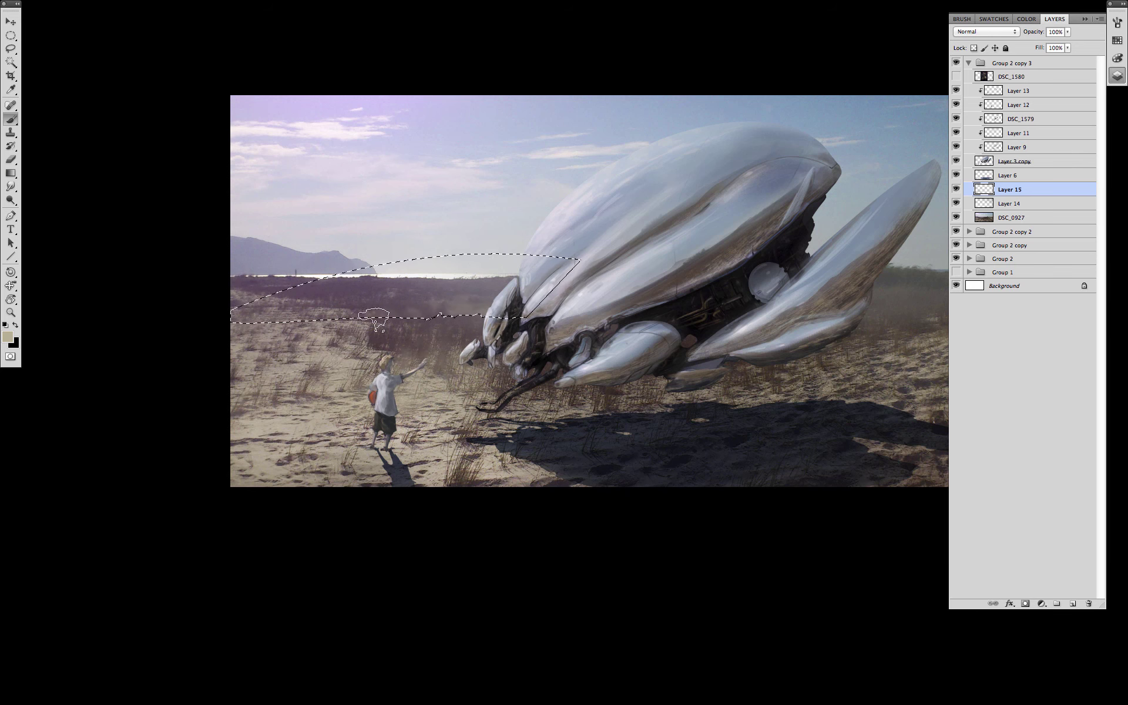
key("n")
key("m")
left_click(466, 368)
Paint light haze along the horizon beside the ship with a smaller textured brush in a colour sampled there.
key("e")
key("[")
key("[")
key("[")
key("[")
key("[")
key("[")
key("b")
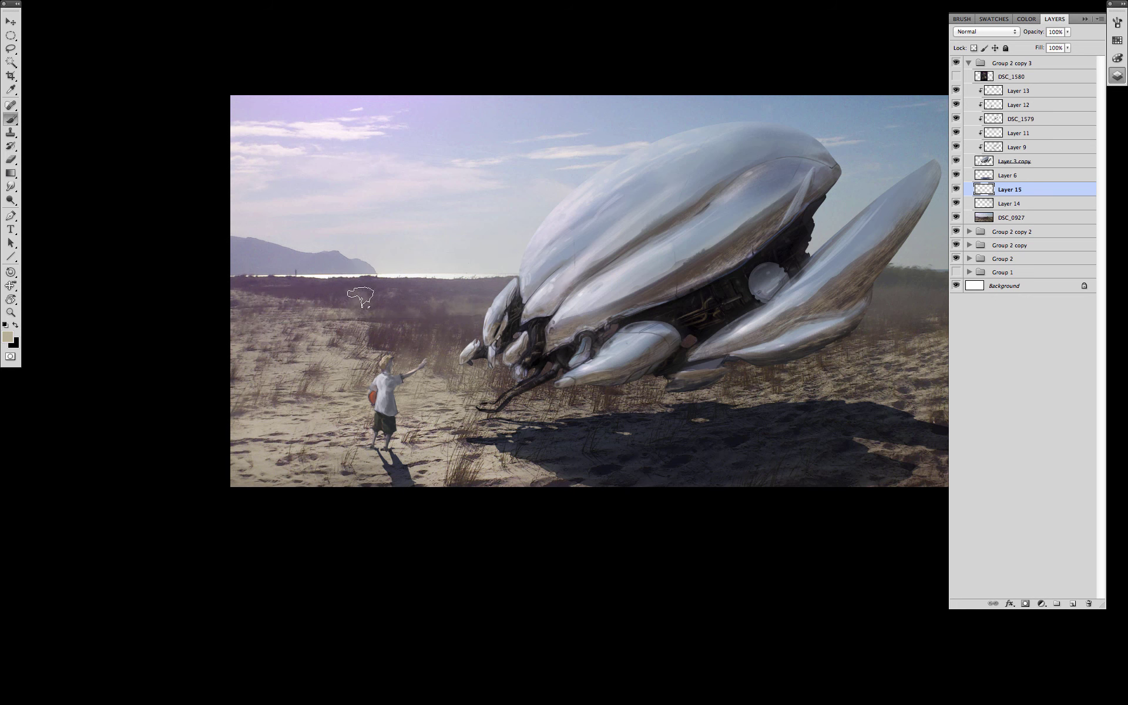
left_click(352, 275, "alt")
left_click_drag(328, 278, 275, 277)
left_click_drag(471, 276, 502, 277)
left_click_drag(404, 278, 367, 278)
Paint dusty haze over the ground behind and beneath the ship on Layer 15, checking the scene against the previous version.
left_click(552, 413, "alt")
mouse_move(880, 328)
left_mouse_down()
mouse_move(781, 341)
mouse_move(701, 396)
mouse_move(748, 363)
mouse_move(705, 372)
left_mouse_up()
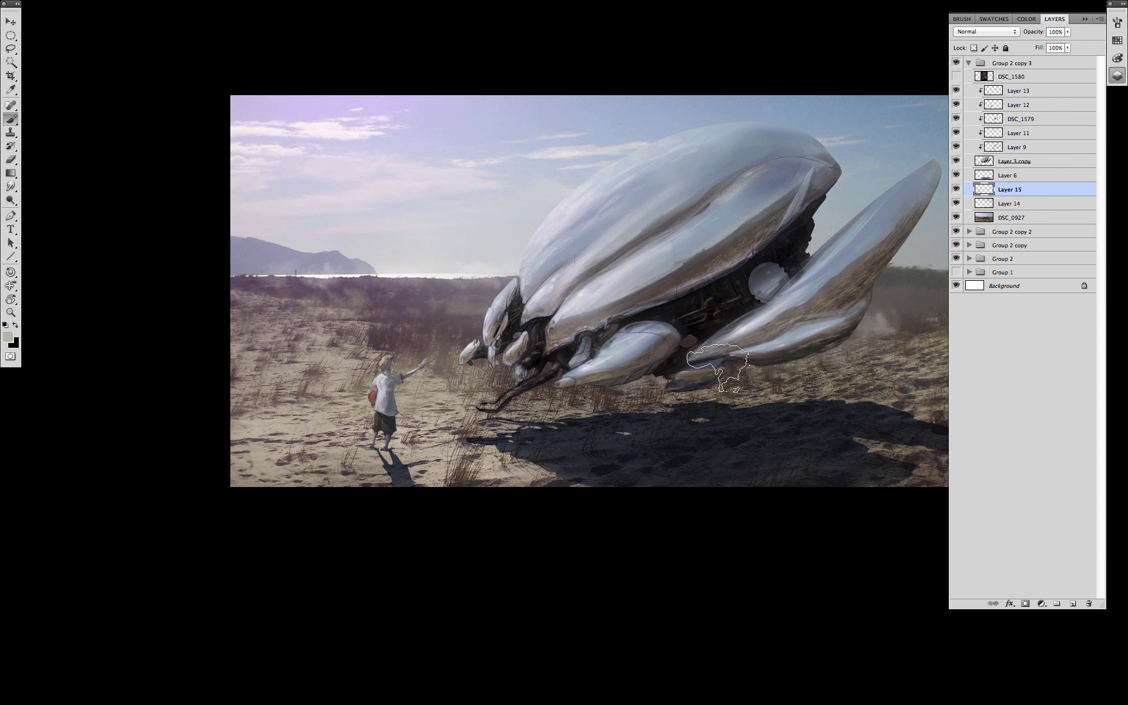
left_click_drag(630, 387, 606, 390)
left_click_drag(927, 335, 870, 373)
left_click(958, 62)
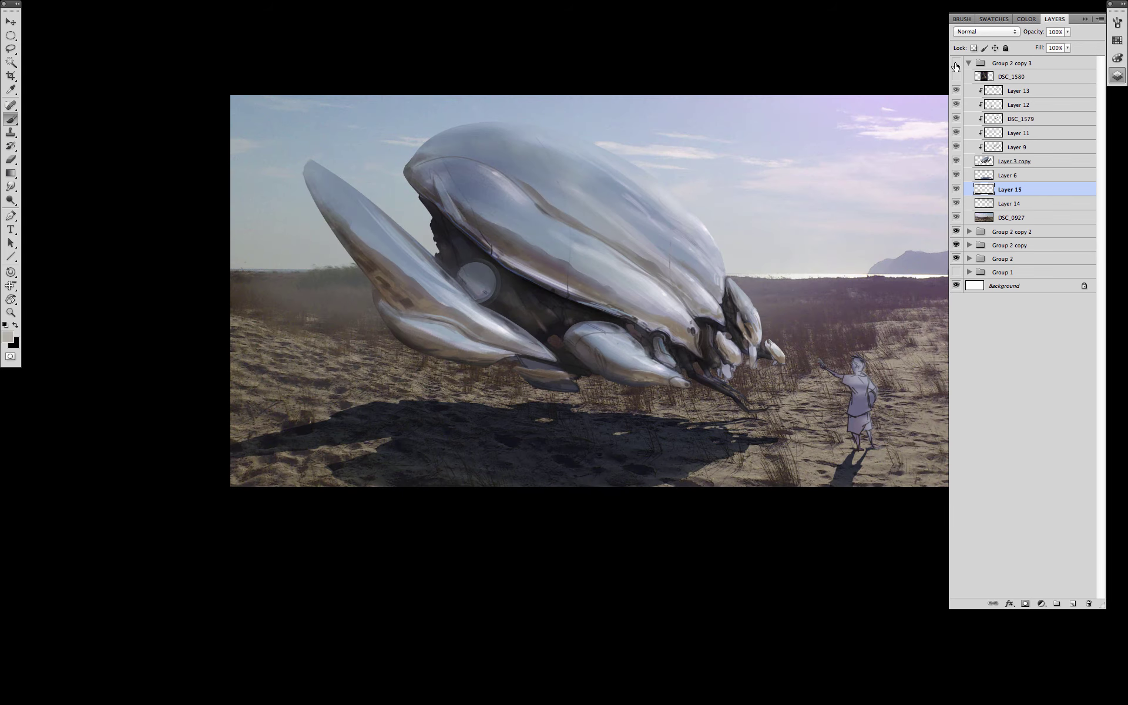
left_click(957, 62)
left_click_drag(735, 485, 653, 502)
left_click_drag(889, 314, 853, 346)
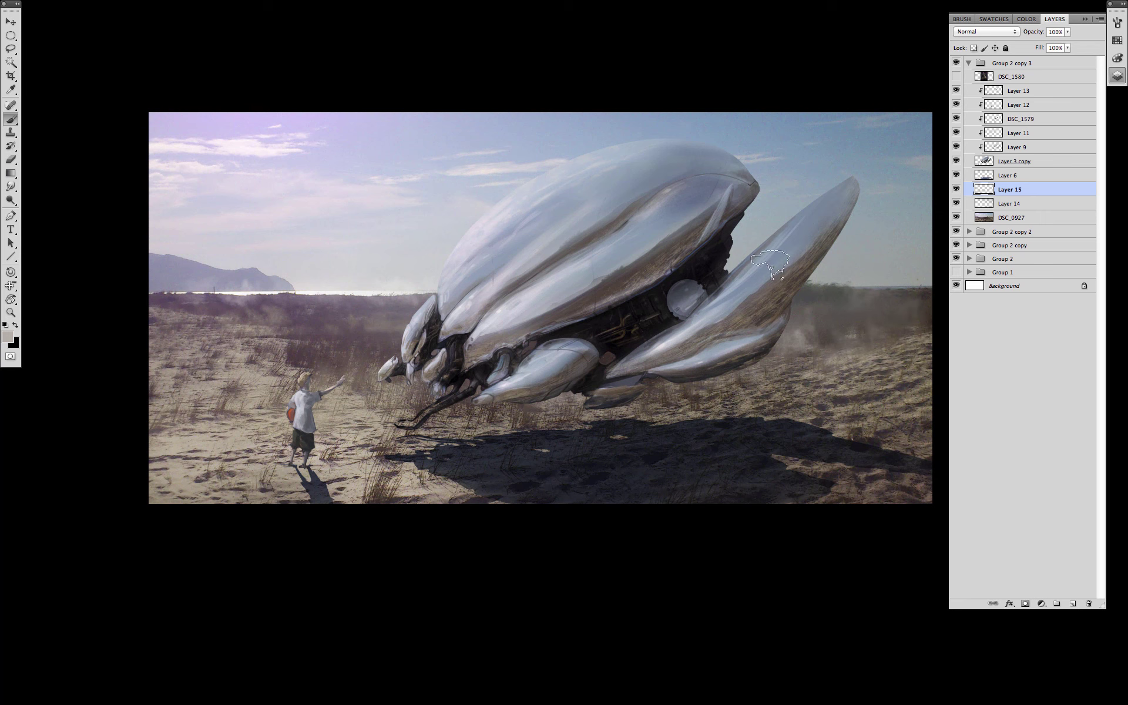
left_click_drag(743, 511, 800, 501)
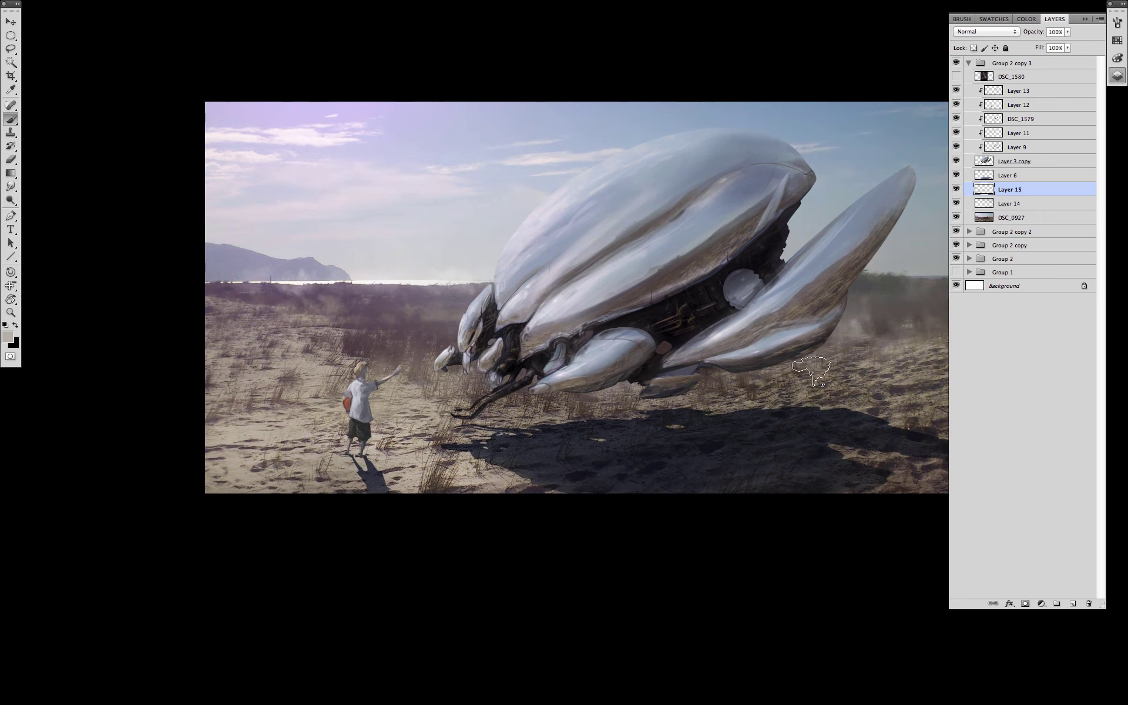
Touch up the boy on Layer 13 with a 30 px hard round brush in sampled light and dark tones.
left_click(1023, 94)
right_click(538, 465)
scroll(760, 535, "up", 10)
double_click(588, 442)
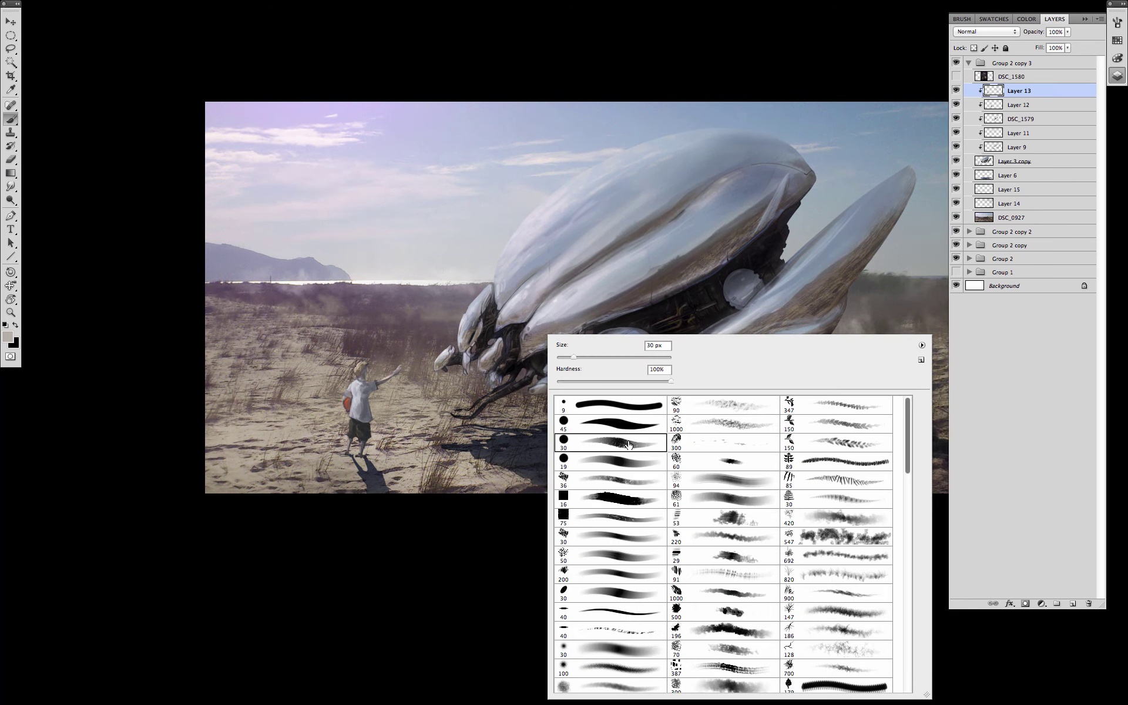
left_click(299, 135, "alt")
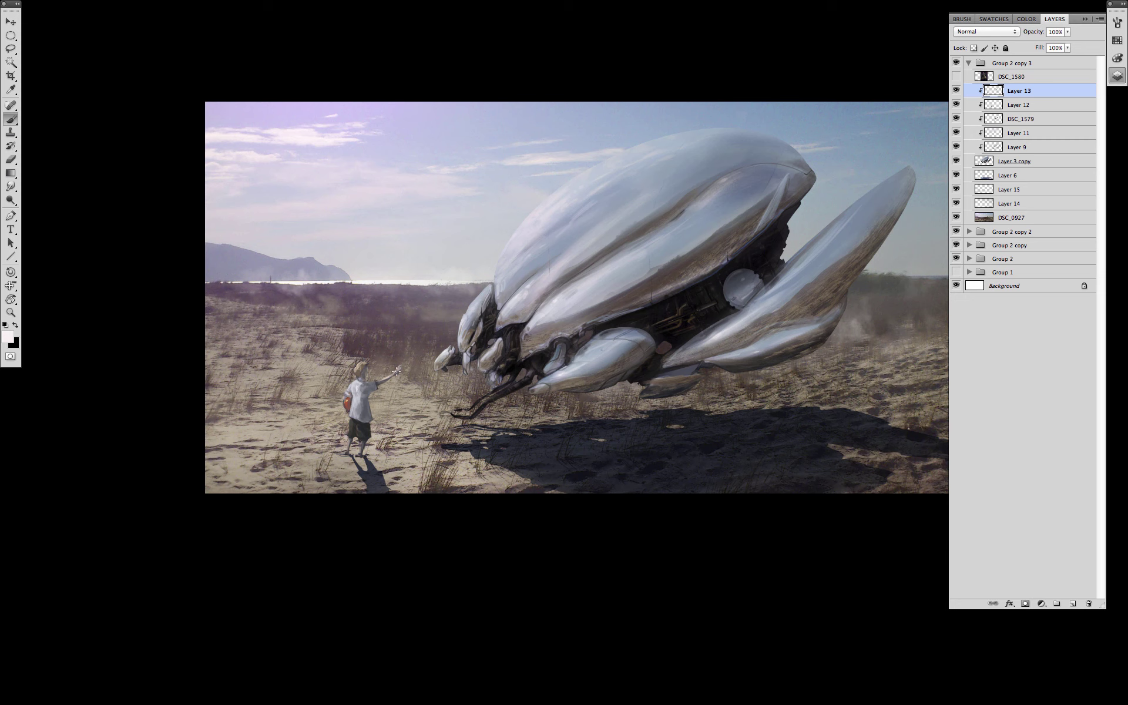
left_click(364, 417, "alt")
left_click(362, 409, "alt")
left_click(368, 415, "alt")
Paint bright yellow-green stripes on the boy's shorts.
left_click(994, 19)
left_click(993, 60)
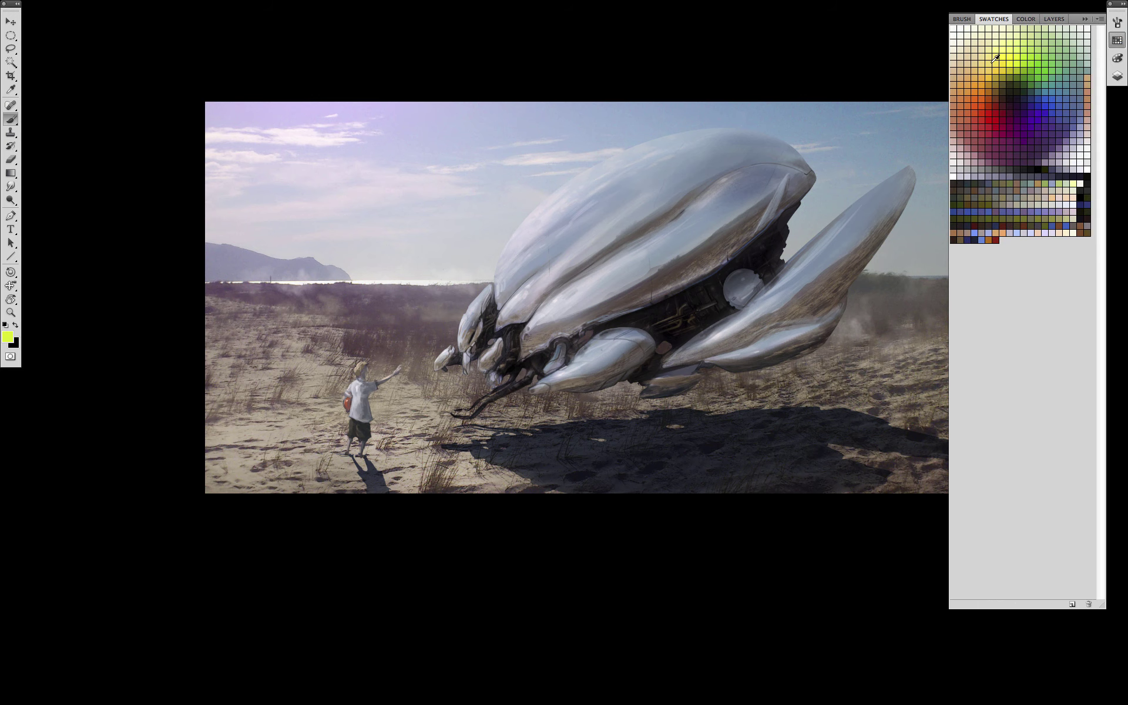
left_click_drag(367, 439, 366, 425)
Refine the boy's shirt and the red object at his side with small strokes in swatch and sampled colours.
left_click(1052, 193)
left_click(345, 401, "alt")
left_click(354, 389, "alt")
left_click_drag(351, 389, 346, 397)
left_click(352, 393, "alt")
left_click(346, 399, "alt")
left_click_drag(813, 479, 740, 489)
Add a clipped layer above Layer 13 and draw thin dark panel seams across the ship's hull.
left_click(1117, 76)
left_click(1072, 604)
left_click(1036, 96, "alt")
left_click(676, 265, "alt")
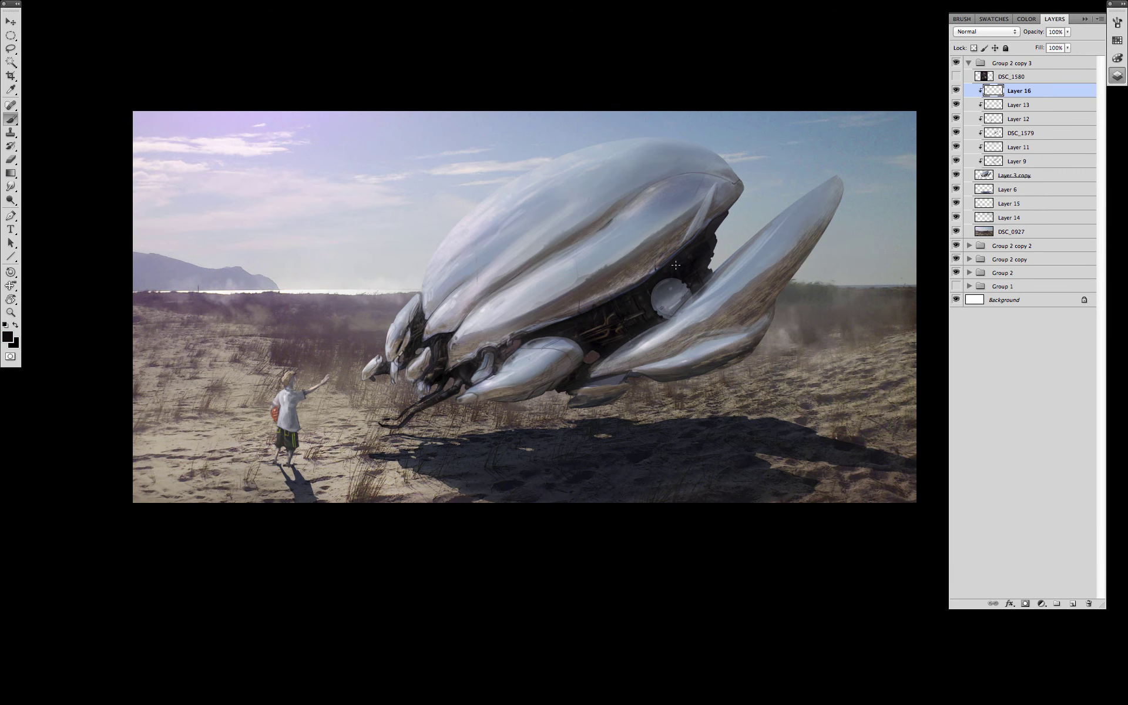
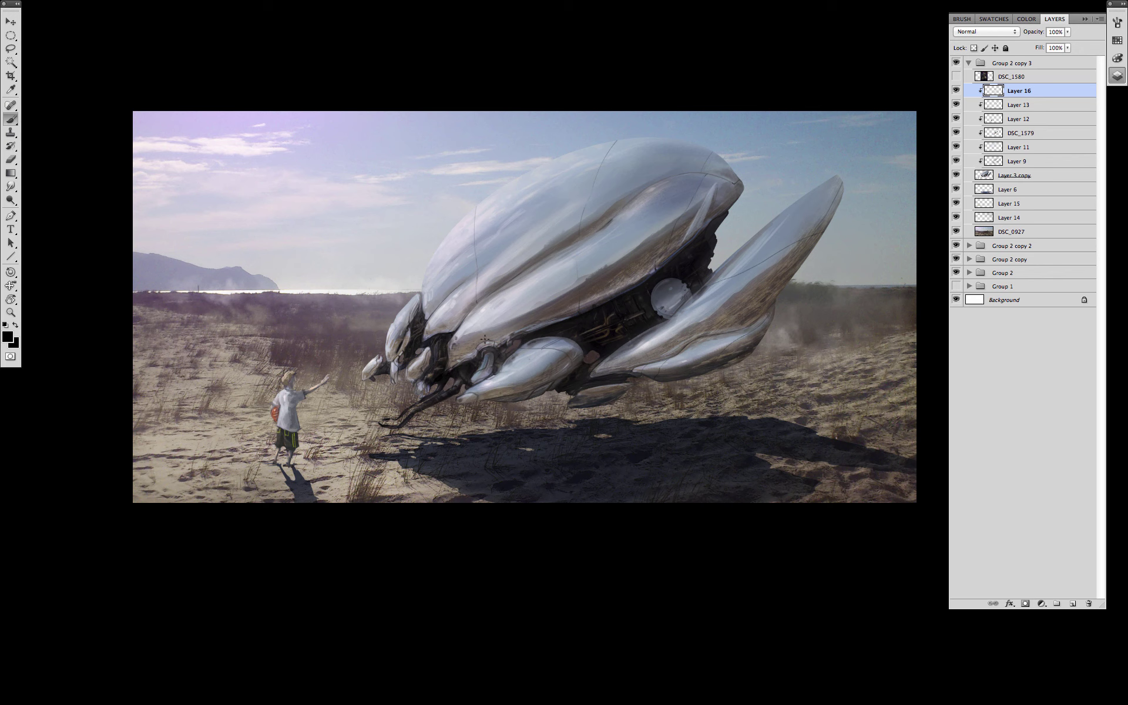
Refine the panel lines and surface details on the hull, rear wing and lower pods with sampled tones.
left_click(577, 257, "alt")
left_click(478, 213, "alt")
left_click(739, 337, "alt")
left_click_drag(622, 378, 658, 386)
left_click(614, 334, "alt")
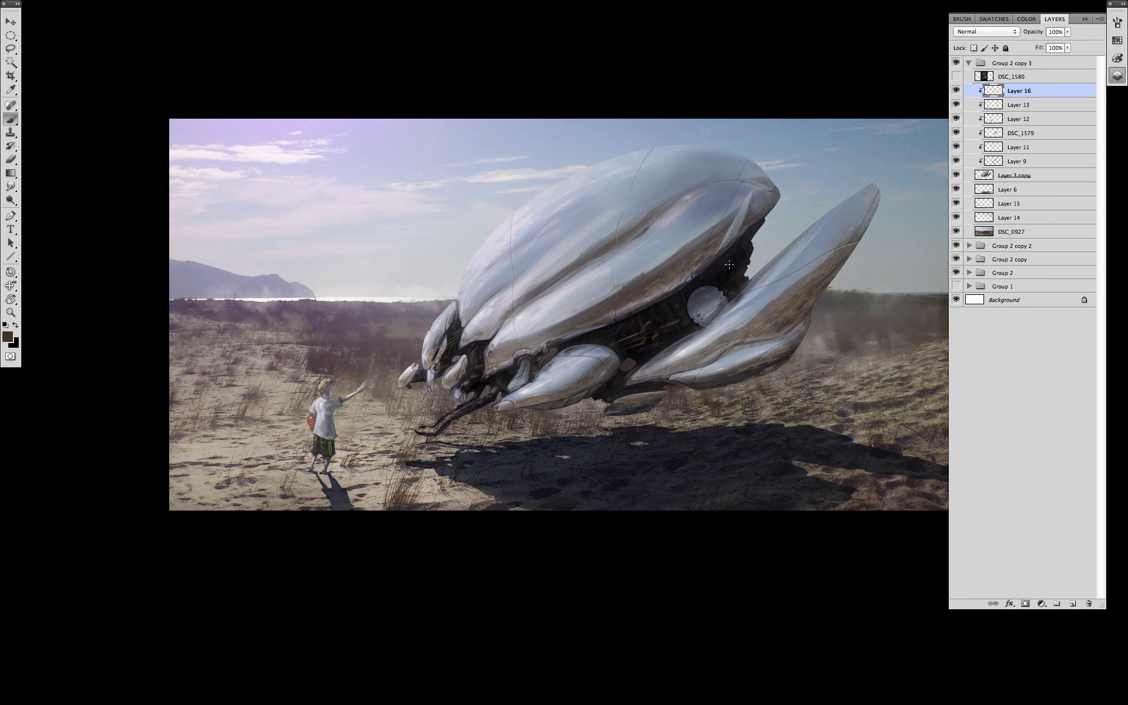
Clean up the ship's edges on Layer 3 copy with the Eraser.
left_click(1028, 173)
key("e")
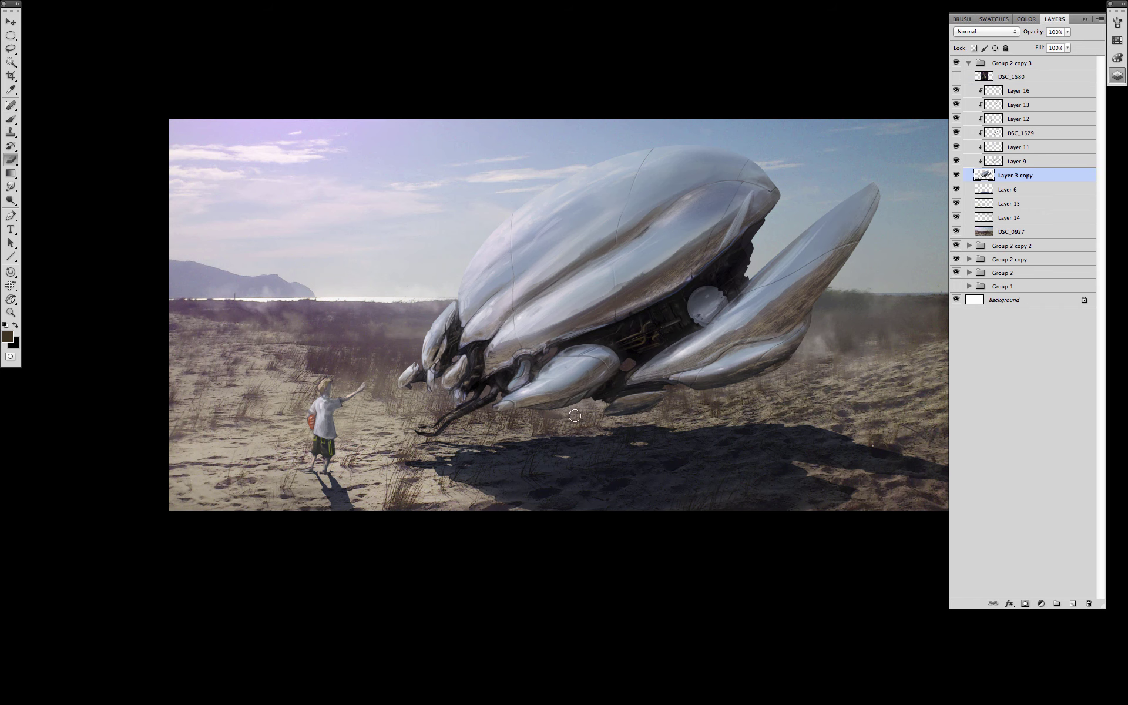
right_click(575, 416)
left_click(476, 542)
Duplicate the Group 2 copy 3 layer group.
right_click(1010, 63)
left_click(944, 82)
key("Return")
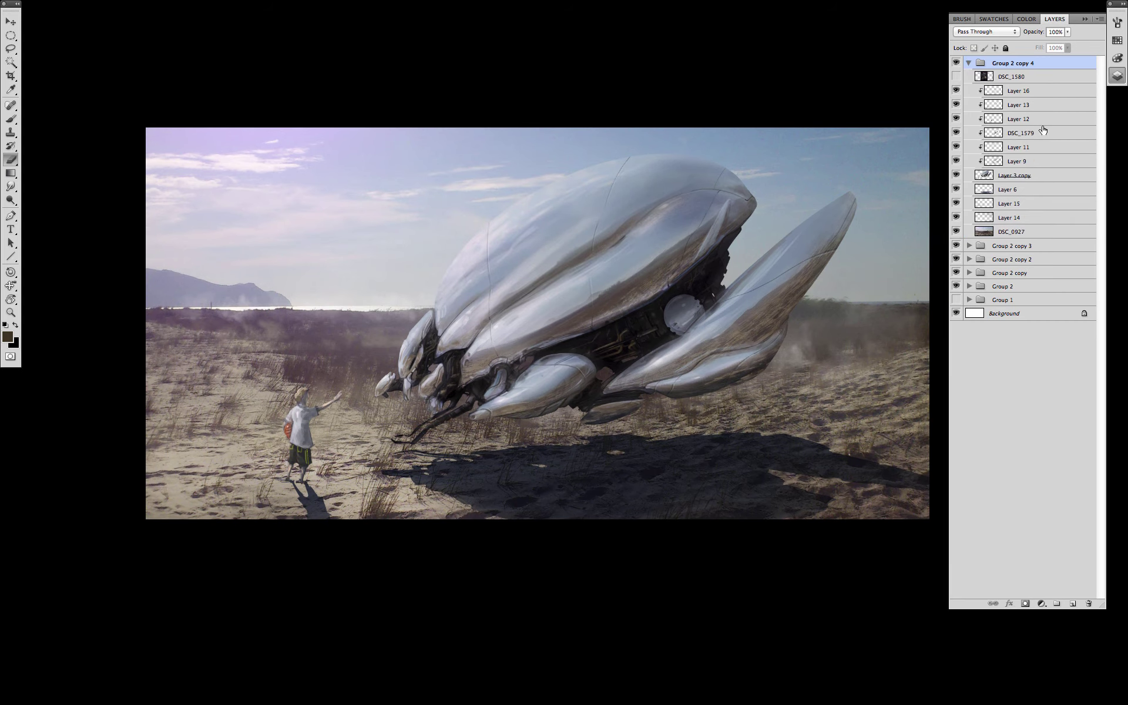
Merge the clipped detail layers into Layer 3 copy and delete the hidden DSC_1580 layer.
left_click(1021, 177)
key("super+e")
left_click(1020, 77)
left_click(1089, 603)
key("Return")
left_click_drag(877, 344, 870, 344)
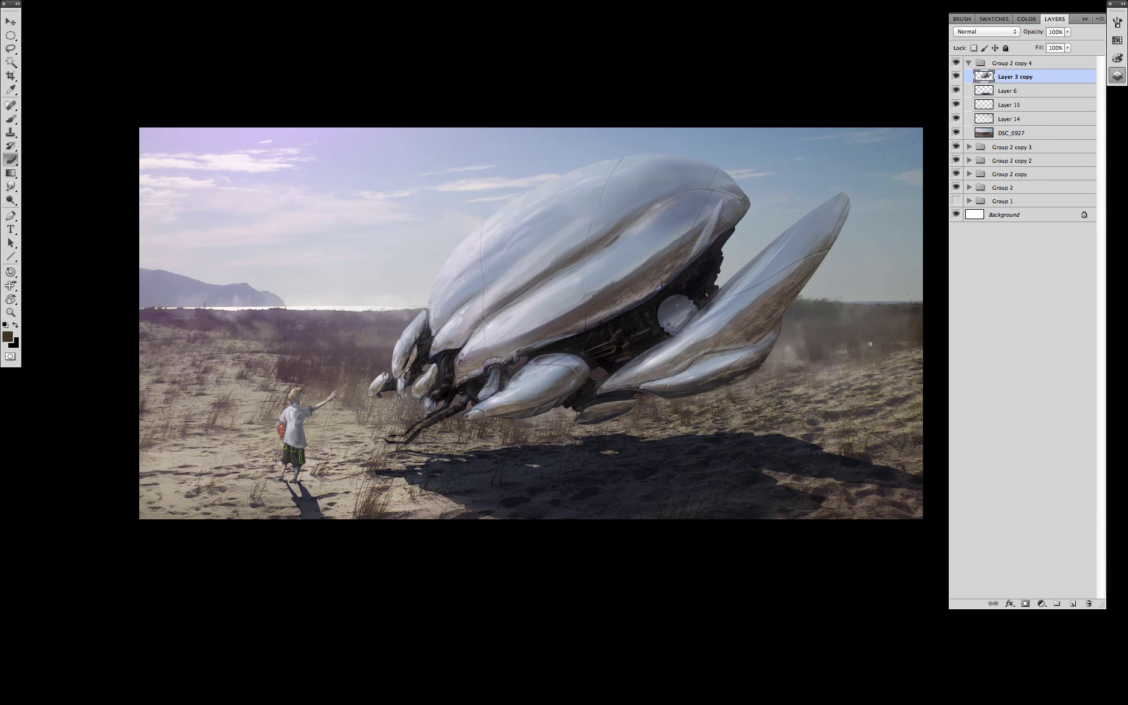
Copy the ship's rear wing to a new layer with the Lasso and place it beneath Layer 3 copy.
key("l")
mouse_move(813, 197)
left_mouse_down()
mouse_move(767, 230)
mouse_move(863, 188)
left_mouse_up()
key("super+j")
left_click_drag(772, 526, 782, 541)
left_click_drag(1039, 72, 1040, 95)
Transform the wing copy and position it behind the hull so its tip shows as a far-side wing.
key("super+t")
left_click_drag(792, 398, 705, 368)
left_click_drag(776, 177, 763, 187)
left_click_drag(708, 335, 710, 338)
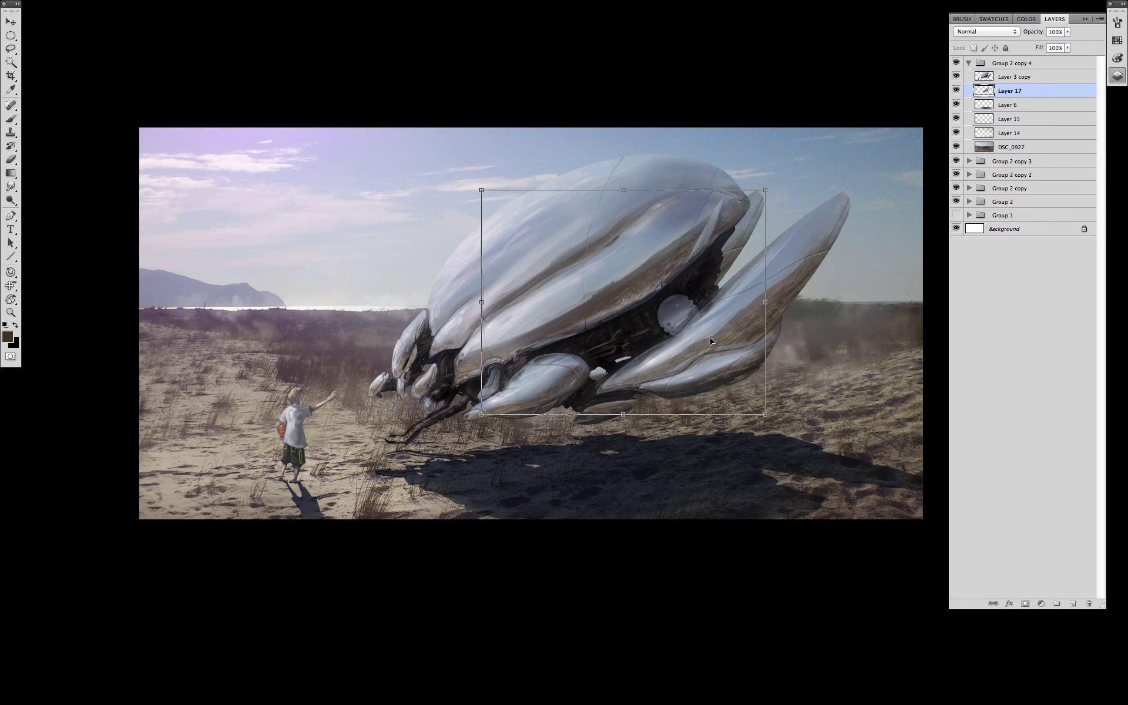
key("Return")
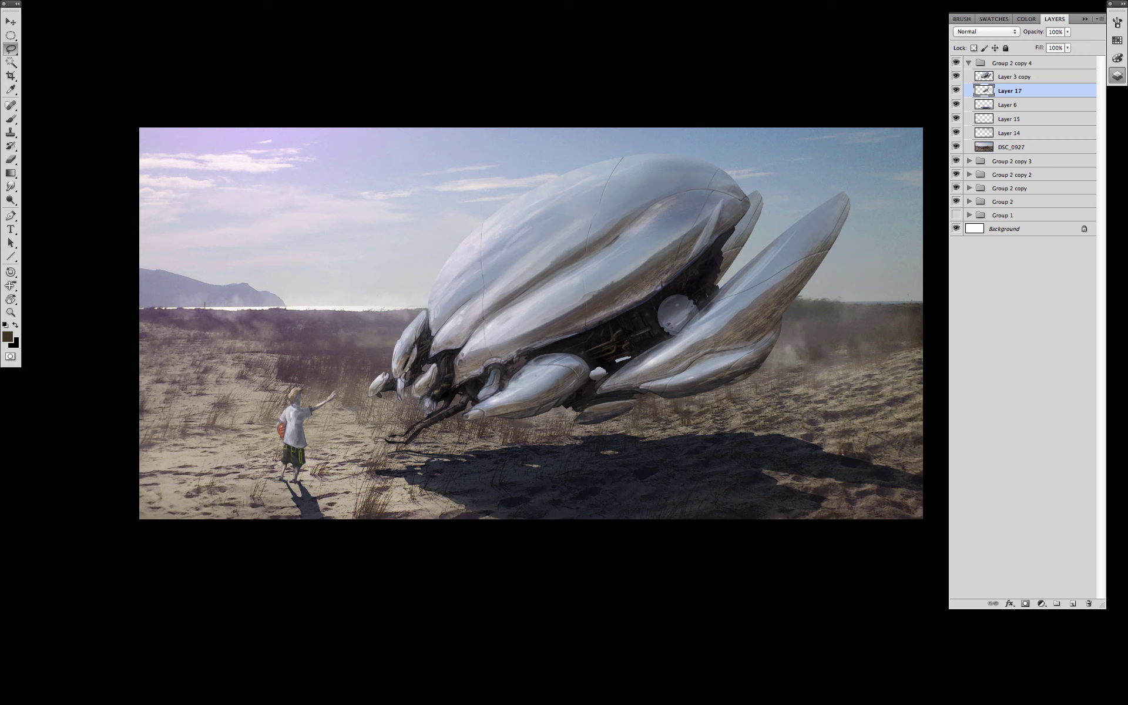
Separate the lower part of the wing copy, rotate and move it behind the ship's body, and merge it into Layer 17.
key("k")
key("l")
left_click_drag(768, 368, 754, 434)
key("ctrl+j")
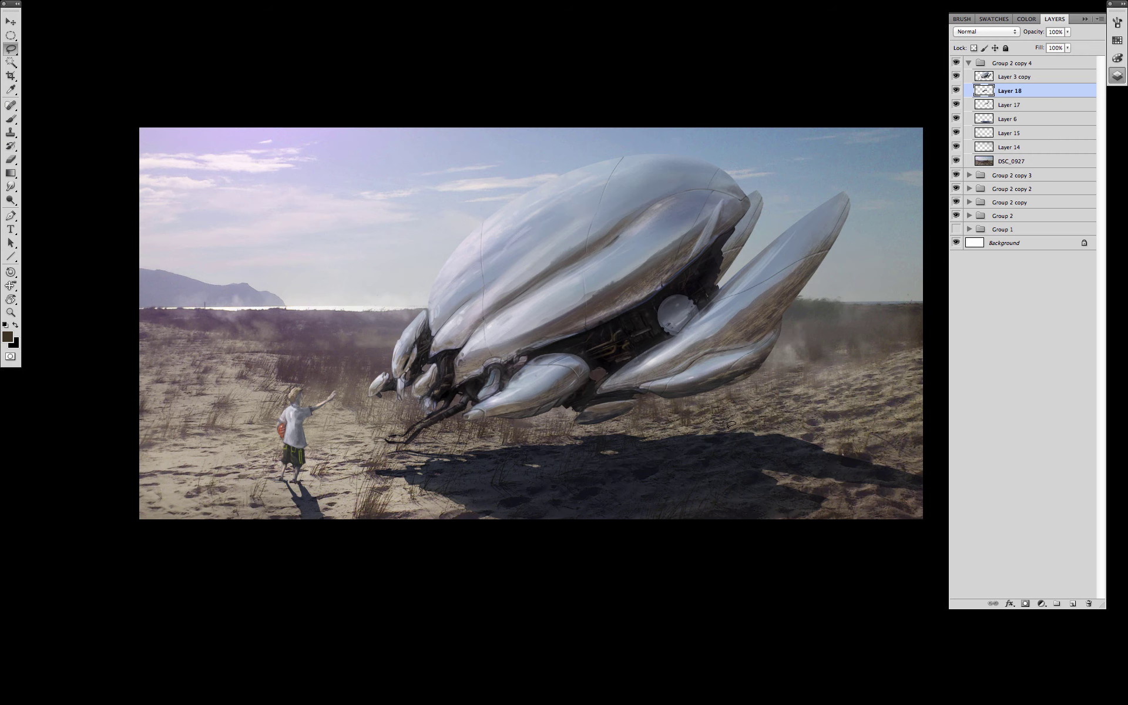
key("ctrl+t")
left_click_drag(729, 388, 734, 359)
left_click_drag(659, 373, 691, 340)
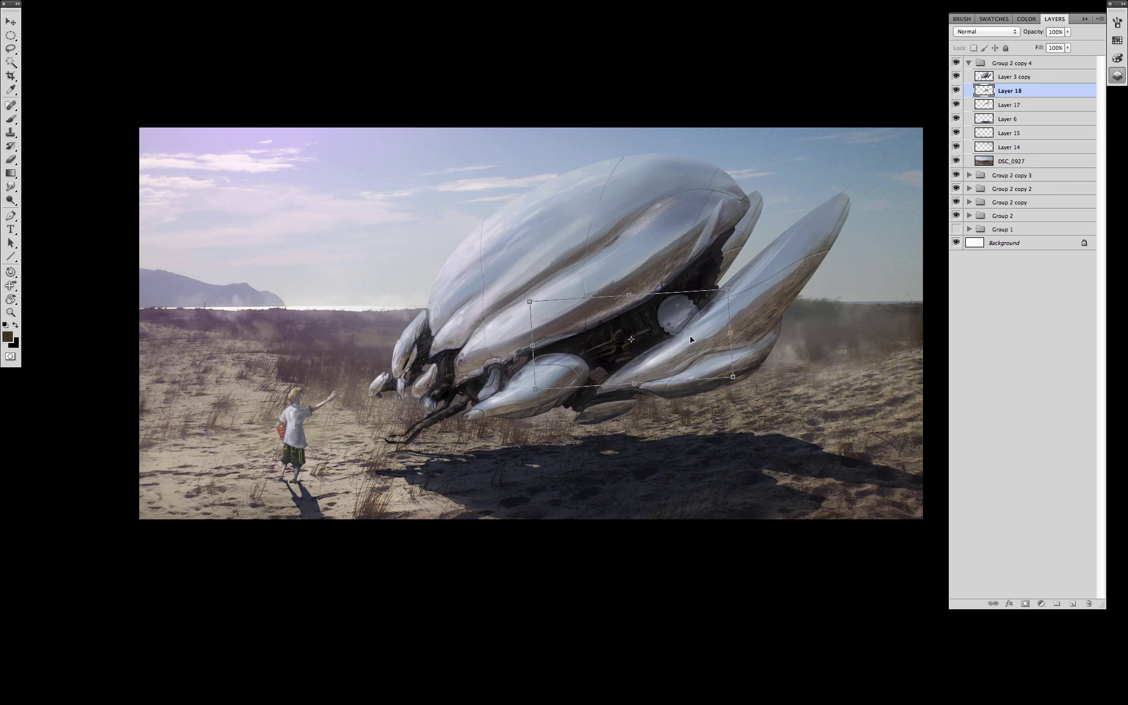
key("Return")
key("ctrl+e")
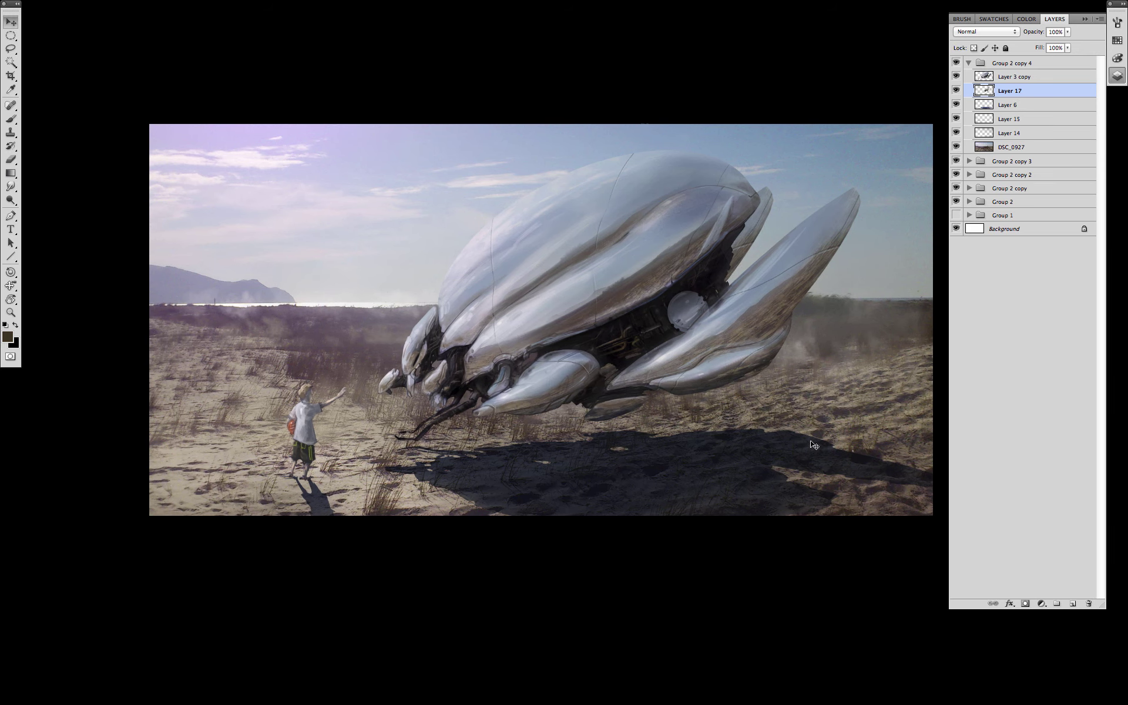
Add a layer above Layer 17 and paint thin dark mechanical details beneath and behind the ship with a small brush.
left_click(1073, 603)
key("b")
right_click(646, 338)
left_click(733, 446)
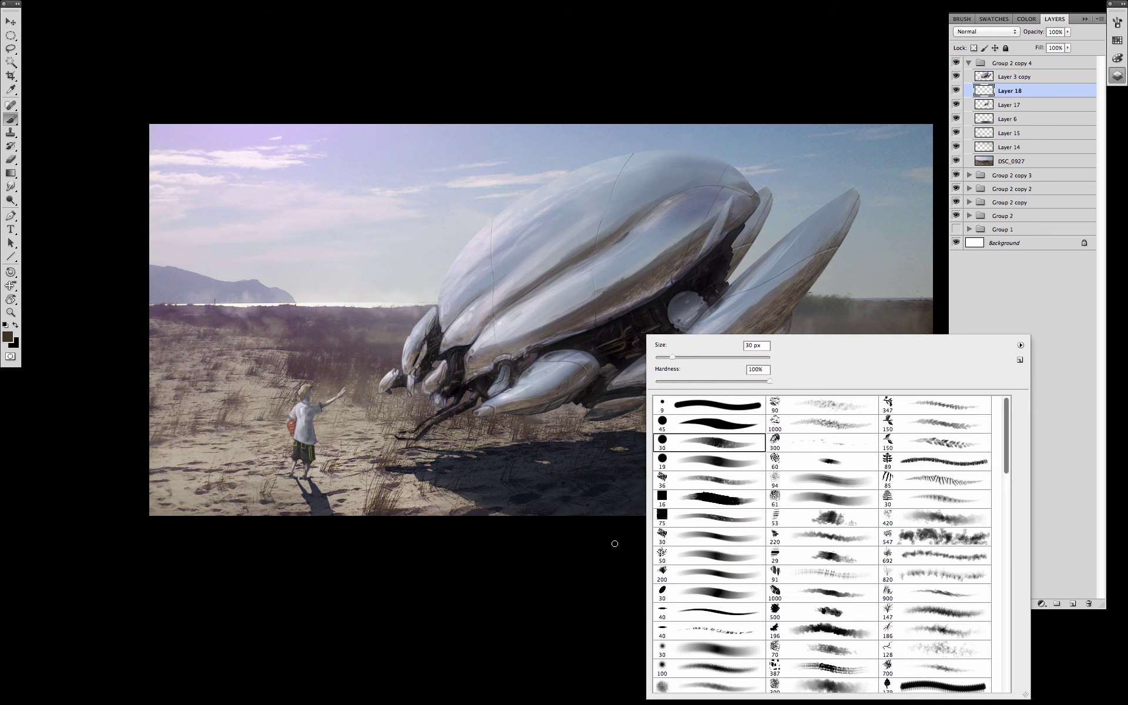
left_click(615, 544)
left_click(614, 373, "alt")
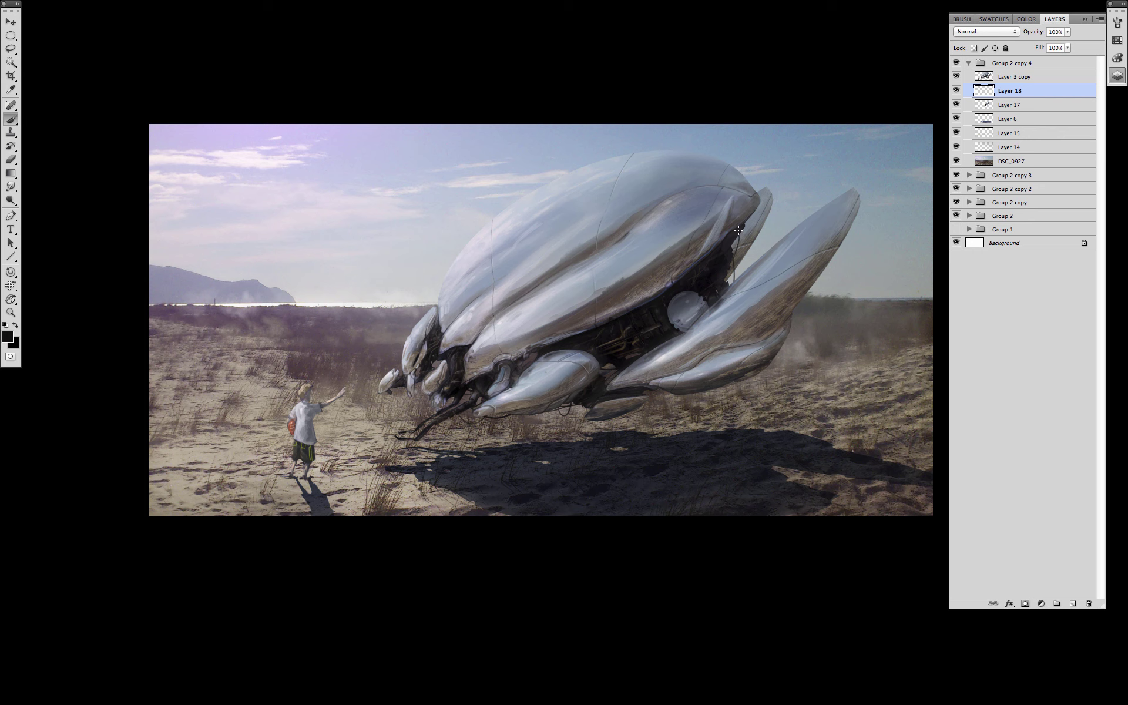
Add a layer above Layer 18 and draw a cluster of straight vertical black strokes beside the ship.
left_click(1073, 603)
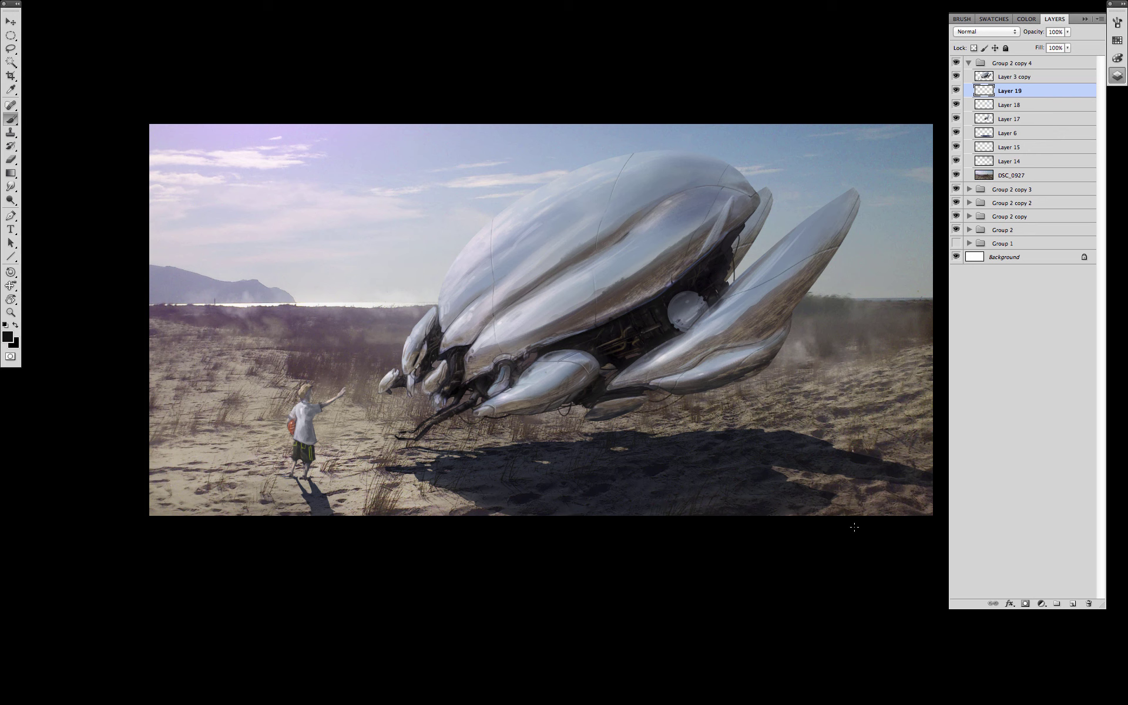
mouse_move(336, 203)
left_mouse_down()
mouse_move(341, 261)
mouse_move(334, 228)
mouse_move(346, 257)
left_mouse_up()
left_click_drag(344, 238, 345, 283)
left_click_drag(335, 172, 335, 233)
mouse_move(339, 213)
left_mouse_down()
mouse_move(339, 325)
mouse_move(340, 305)
left_mouse_up()
left_click_drag(334, 251, 334, 359)
Duplicate the vertical stroke cluster several times with offsets and merge the copies into Layer 19.
key("v")
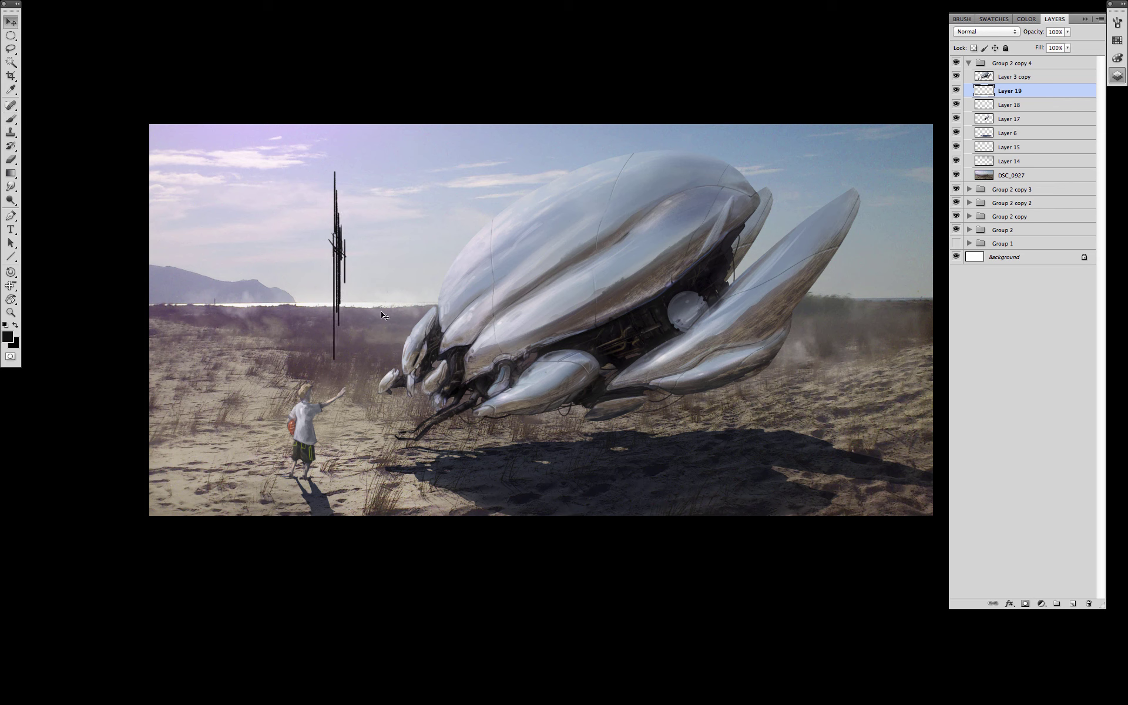
key("super+t")
mouse_move(375, 311)
left_mouse_down("alt")
mouse_move(386, 316)
mouse_move(352, 315)
left_mouse_up("alt")
key("Escape")
left_click_drag(351, 315, 342, 262, "alt")
left_click_drag(348, 233, 352, 200, "alt")
key("super+e")
key("super+e")
key("super+e")
key("super+e")
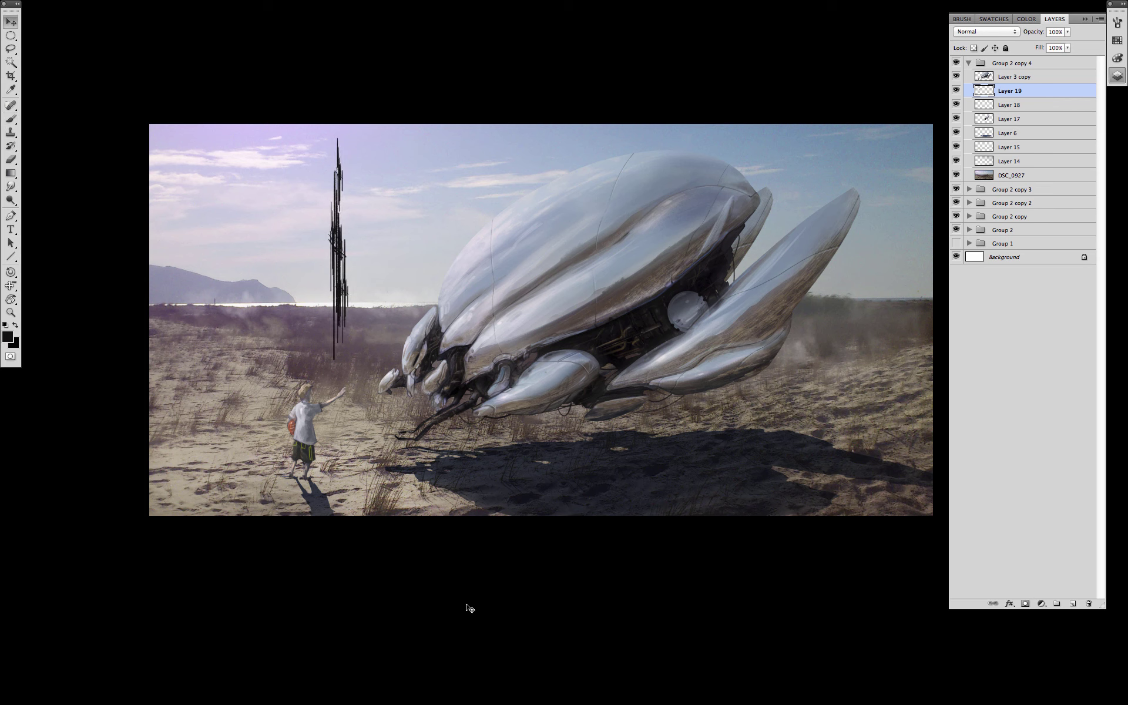
Move the stroke cluster to the ship's rear opening, then shrink and tilt it into spikes between hull and wing.
left_click_drag(406, 239, 800, 297)
key("super+t")
left_click_drag(759, 203, 775, 257)
left_click_drag(753, 285, 763, 231)
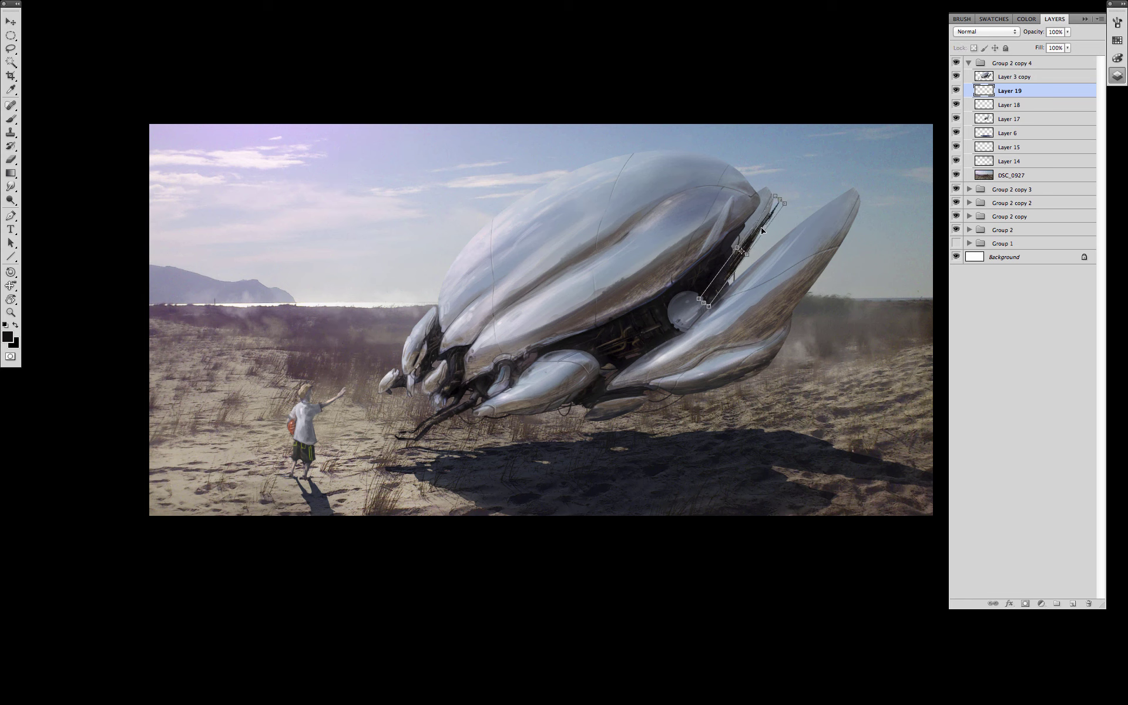
key("Return")
key("super+t")
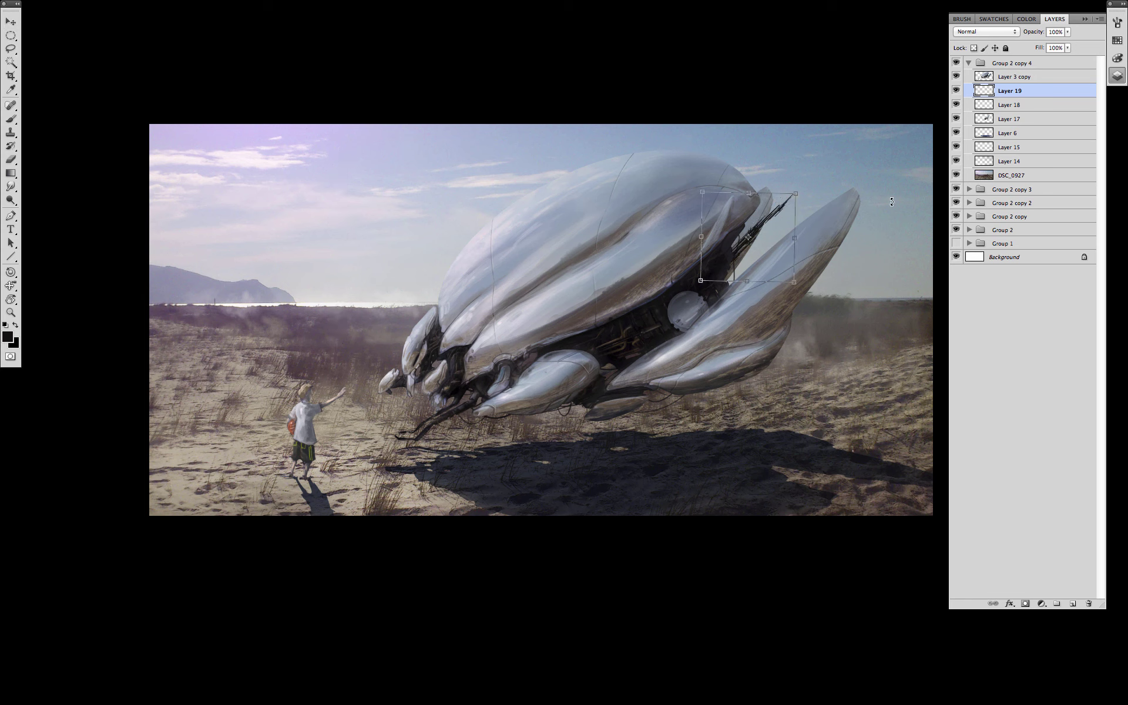
key("Return")
Duplicate the spikes down the rear opening, merge them into Layer 19 and distort them to follow the hull.
left_click_drag(784, 263, 761, 360, "alt")
key("ctrl+e")
key("ctrl+e")
key("ctrl+e")
key("ctrl+t")
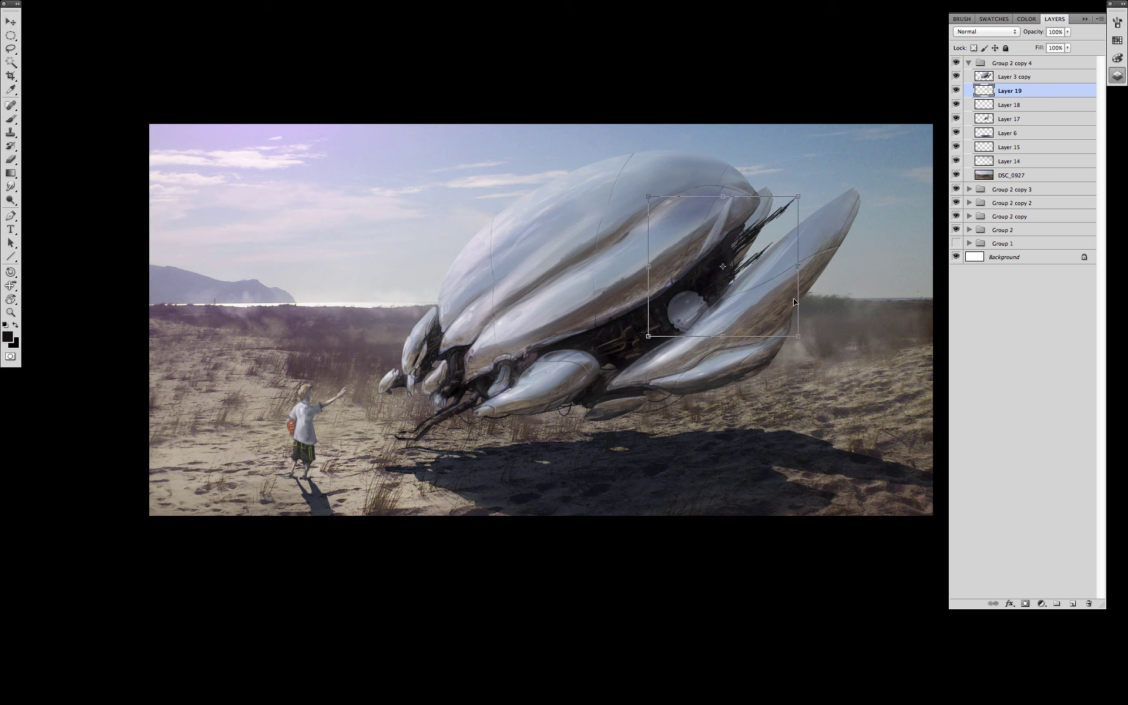
left_click_drag(681, 335, 643, 336, "ctrl")
key("Return")
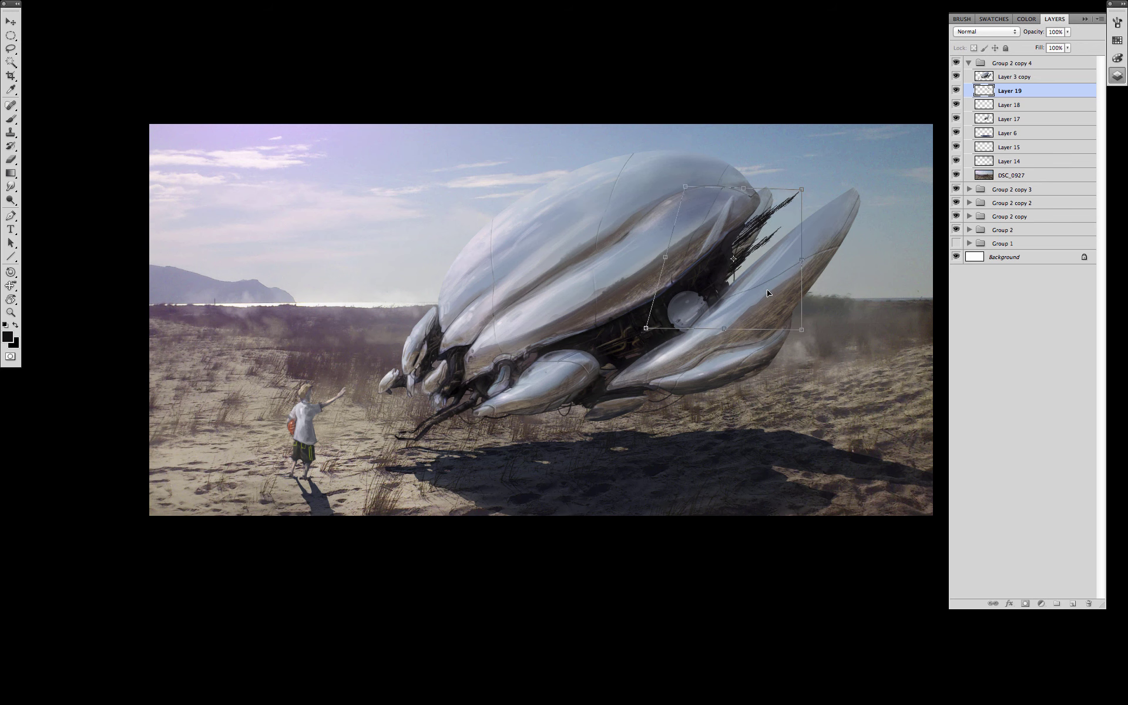
Add a layer clipped to Layer 19 and shade the rear spikes with a colour sampled beside them.
left_click(1074, 604)
key("super+alt+g")
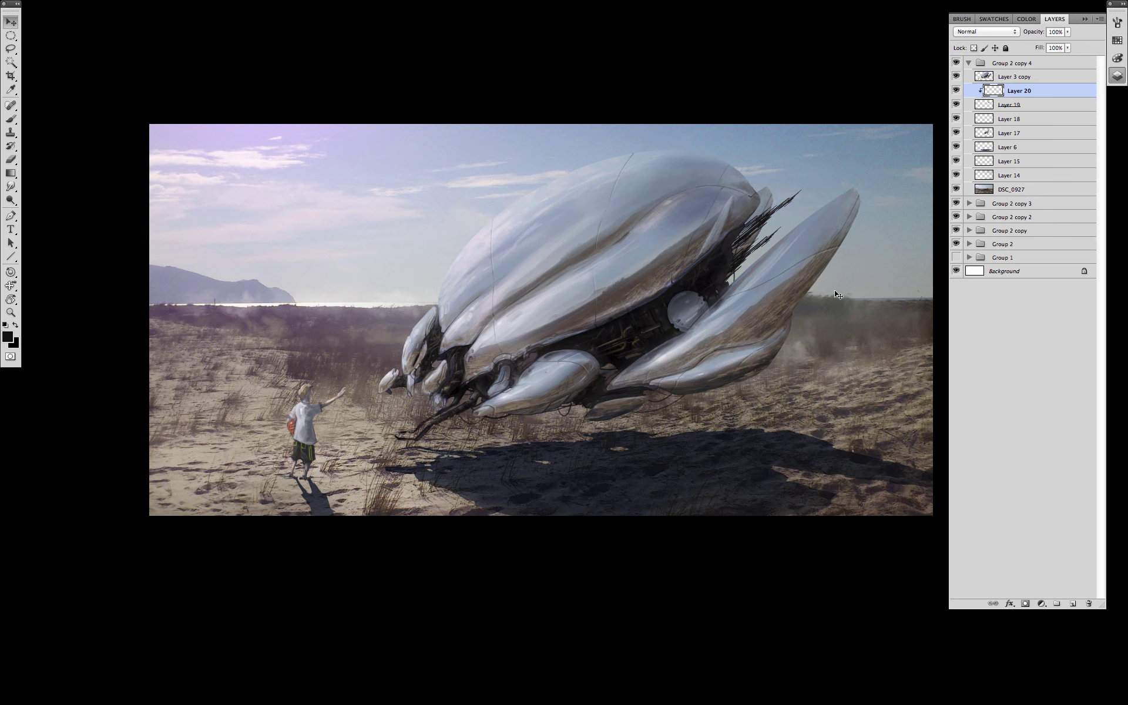
key("b")
right_click(747, 411)
double_click(753, 411)
left_click(748, 224, "alt")
scroll(742, 564, "down", 1)
Select Layer 3 copy and touch up the boy with colours sampled from his figure.
left_click(1021, 78)
right_click(443, 335)
key("Escape")
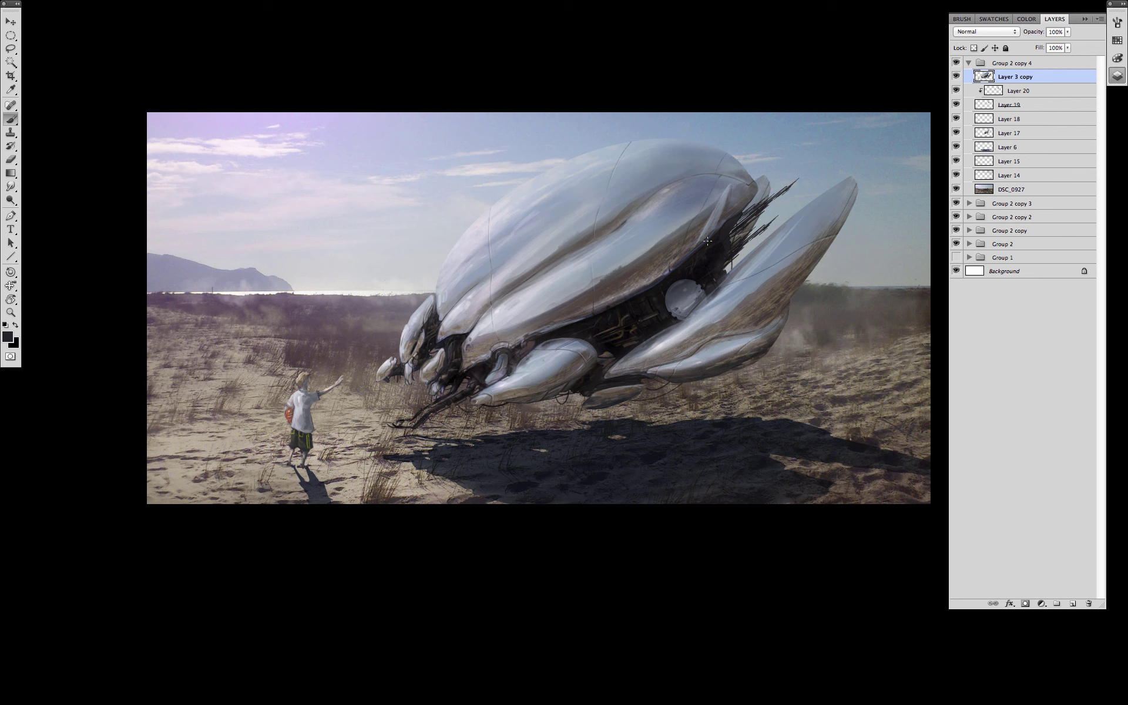
key("super+z")
key("super+z")
left_click(304, 390, "alt")
left_click(313, 449, "alt")
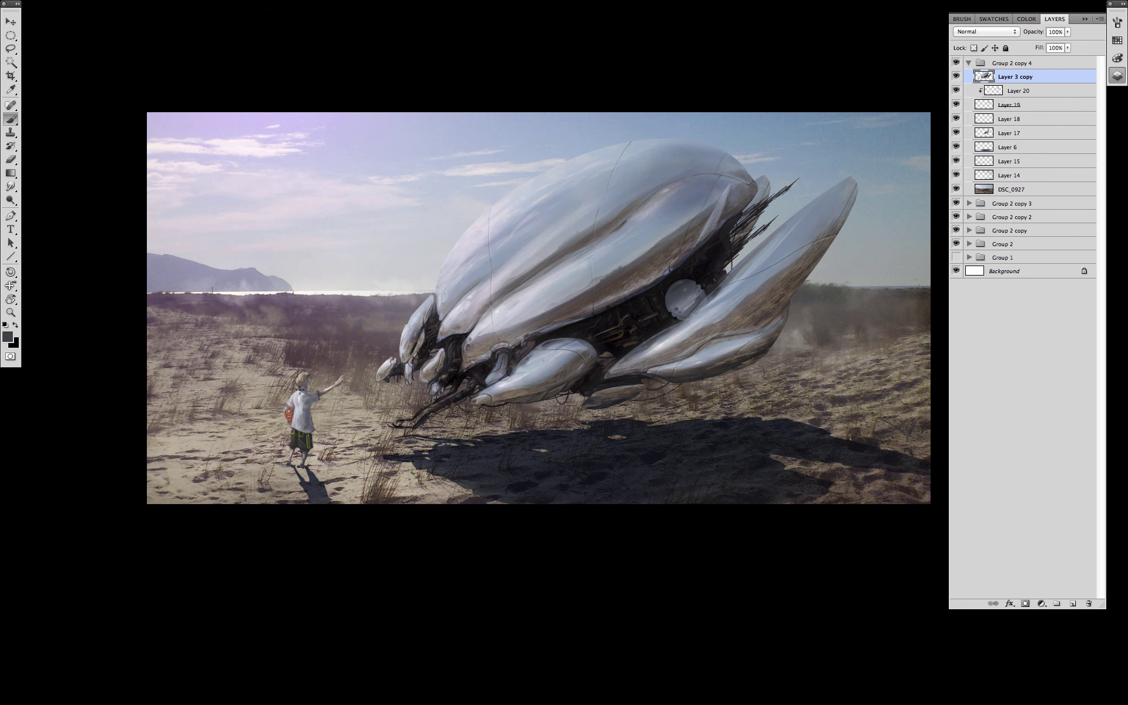
left_click(307, 389, "alt")
left_click(307, 388, "alt")
left_click(306, 371, "alt")
left_click(301, 394, "alt")
left_click(324, 398, "alt")
Paint over the boy's head and white shirt with tones sampled from his skin, hair and clothing.
scroll(520, 450, "up", 3)
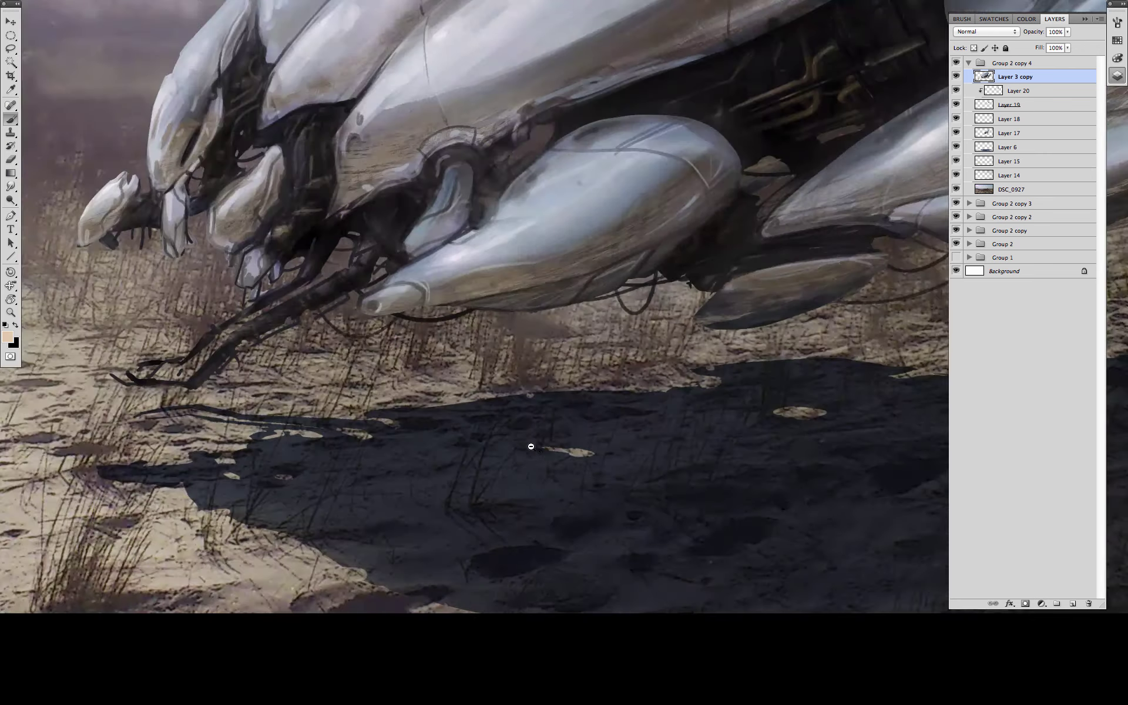
scroll(542, 464, "down", 6)
scroll(591, 462, "up", 3)
left_click_drag(481, 467, 617, 462)
scroll(393, 423, "up", 3)
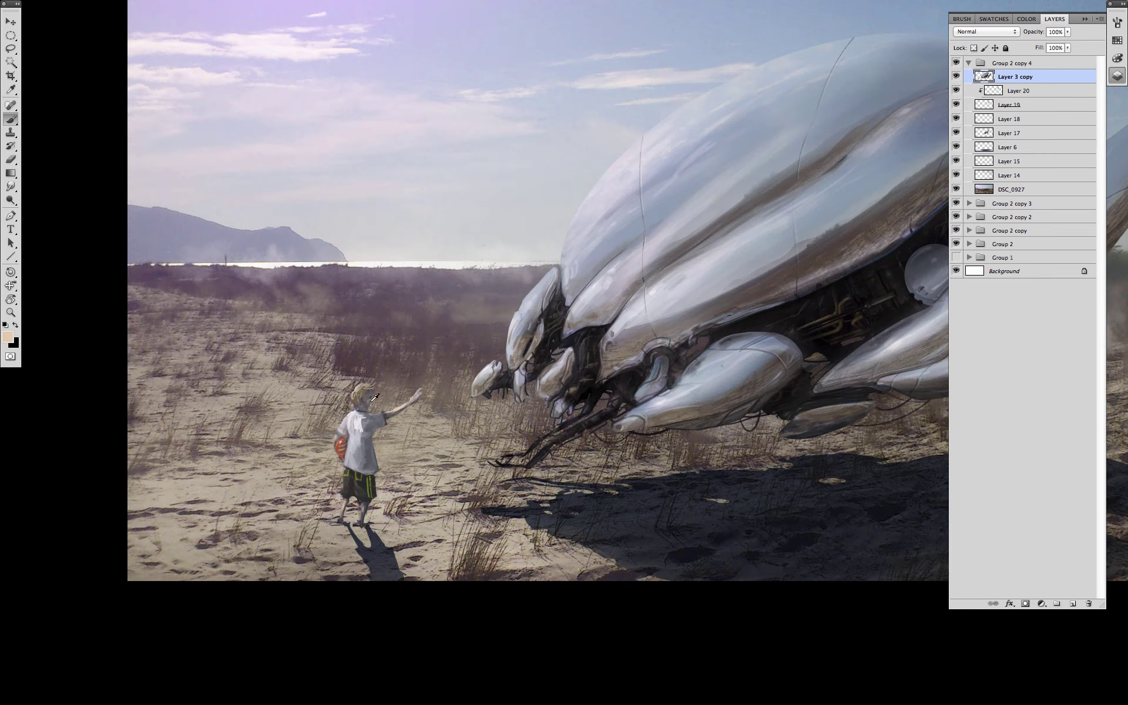
left_click(369, 403, "alt")
left_click(367, 402, "alt")
left_click(360, 424, "alt")
left_click_drag(359, 419, 361, 453)
left_click(364, 446, "alt")
mouse_move(362, 435)
left_mouse_down()
mouse_move(359, 462)
mouse_move(363, 429)
left_mouse_up()
left_click(360, 428, "alt")
left_click(363, 406, "alt")
left_click(356, 407, "alt")
left_click(359, 403, "alt")
Touch up the ball under the boy's arm with orange sampled from it.
key("m")
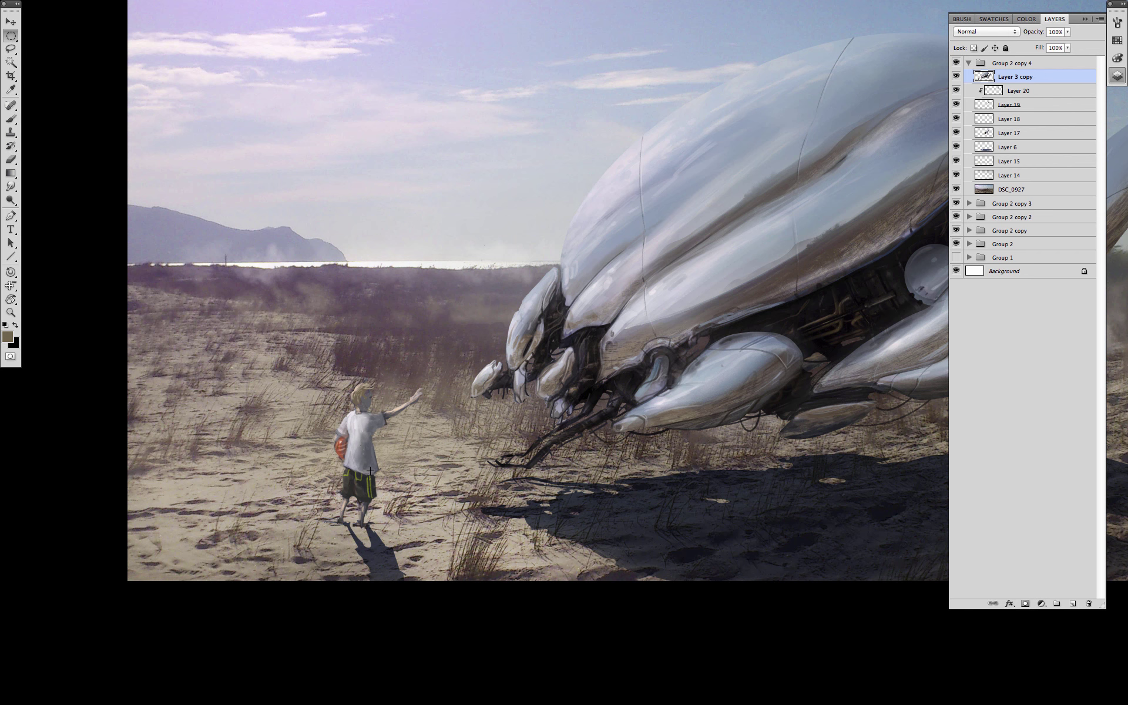
key("b")
left_click(349, 449, "alt")
left_click(349, 450, "alt")
key("m")
Choose another brush and refine the boy's lower body and legs with colours sampled around them.
left_click(499, 500, "ctrl")
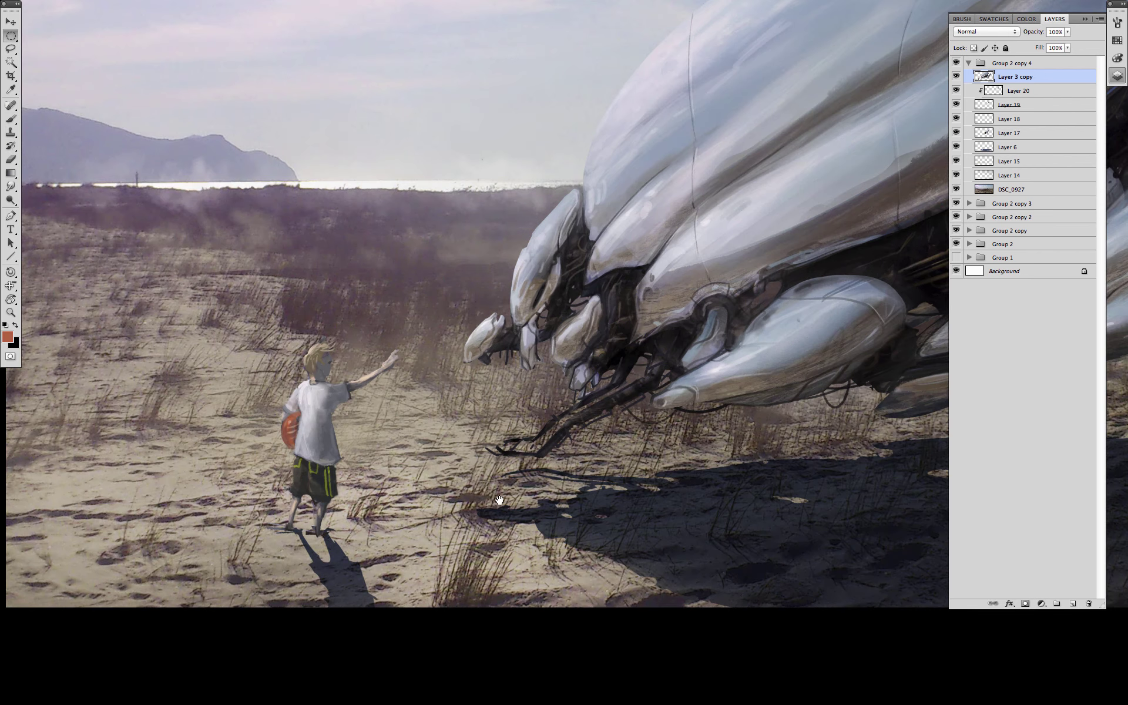
left_click(504, 495, "alt")
key("b")
right_click(402, 432)
double_click(421, 424)
left_click(362, 425, "alt")
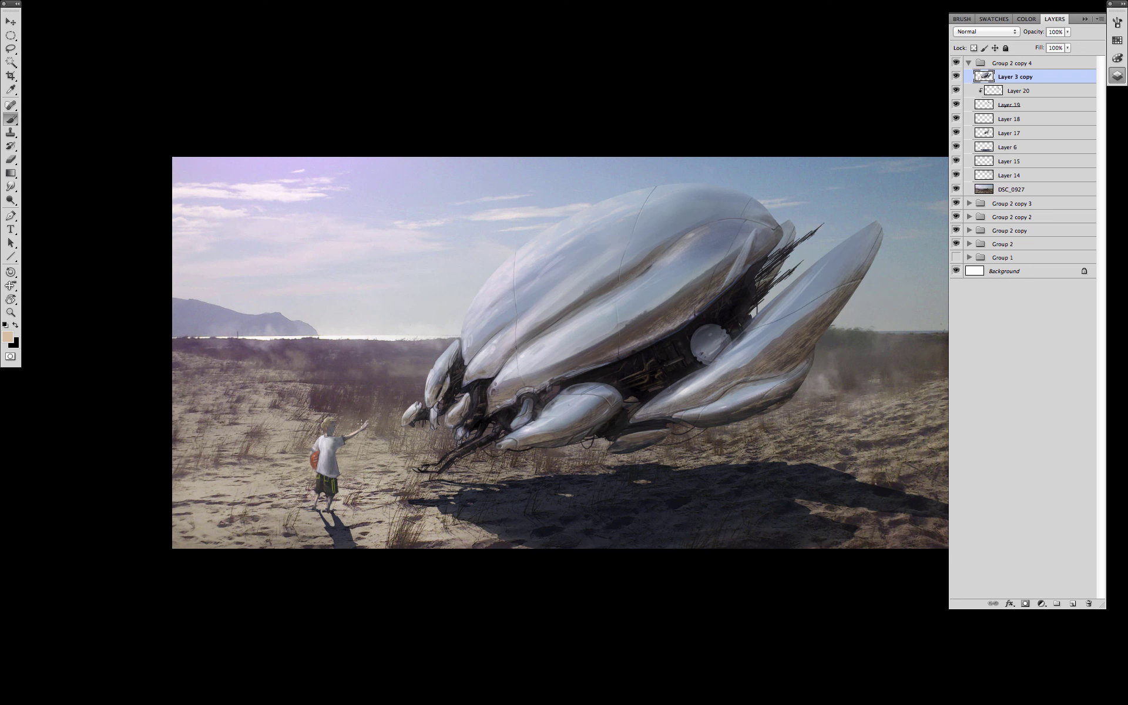
left_click(319, 486, "alt")
left_click(313, 496, "alt")
left_click(321, 495, "alt")
left_click(316, 497, "alt")
left_click(314, 504, "alt")
Lasso the boy's raised forearm and hand and adjust them with Free Transform.
key("ctrl+minus")
key("l")
left_click_drag(373, 429, 409, 386)
key("ctrl+t")
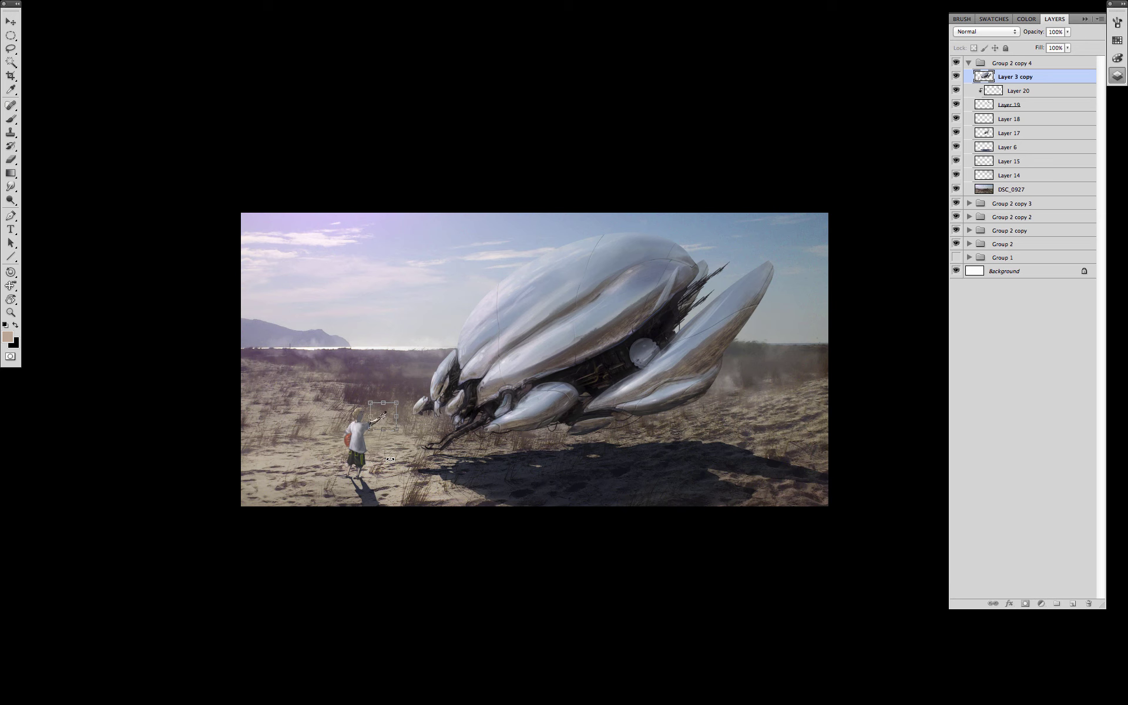
key("Return")
key("m")
left_click_drag(644, 474, 686, 474)
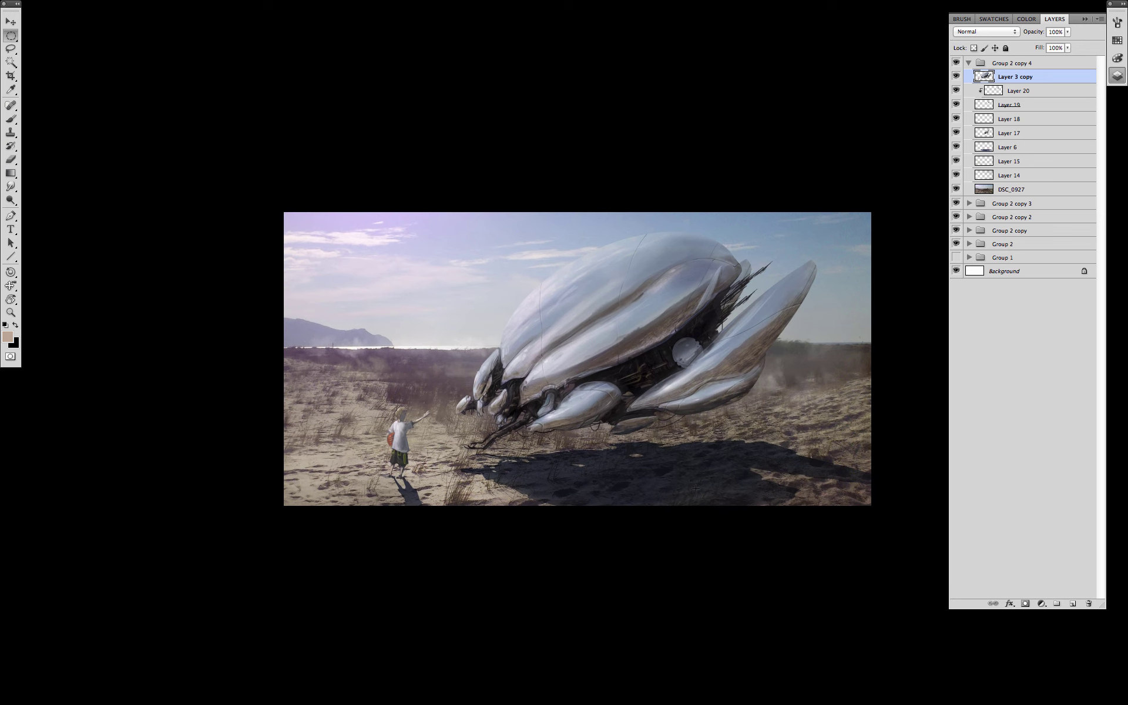
Add a layer clipped to Layer 3 copy and set its blend mode to Overlay.
left_click(1073, 605)
left_click(1032, 83, "alt")
left_click(986, 31)
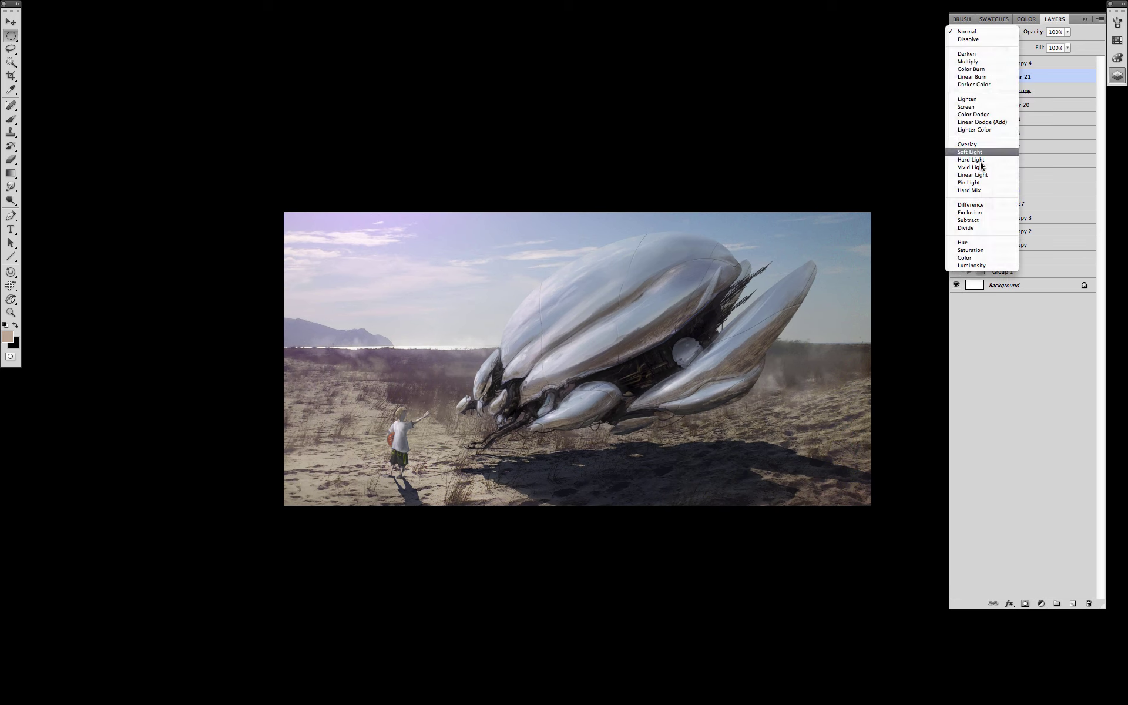
left_click(979, 156)
key("b")
right_click(897, 301)
key("Escape")
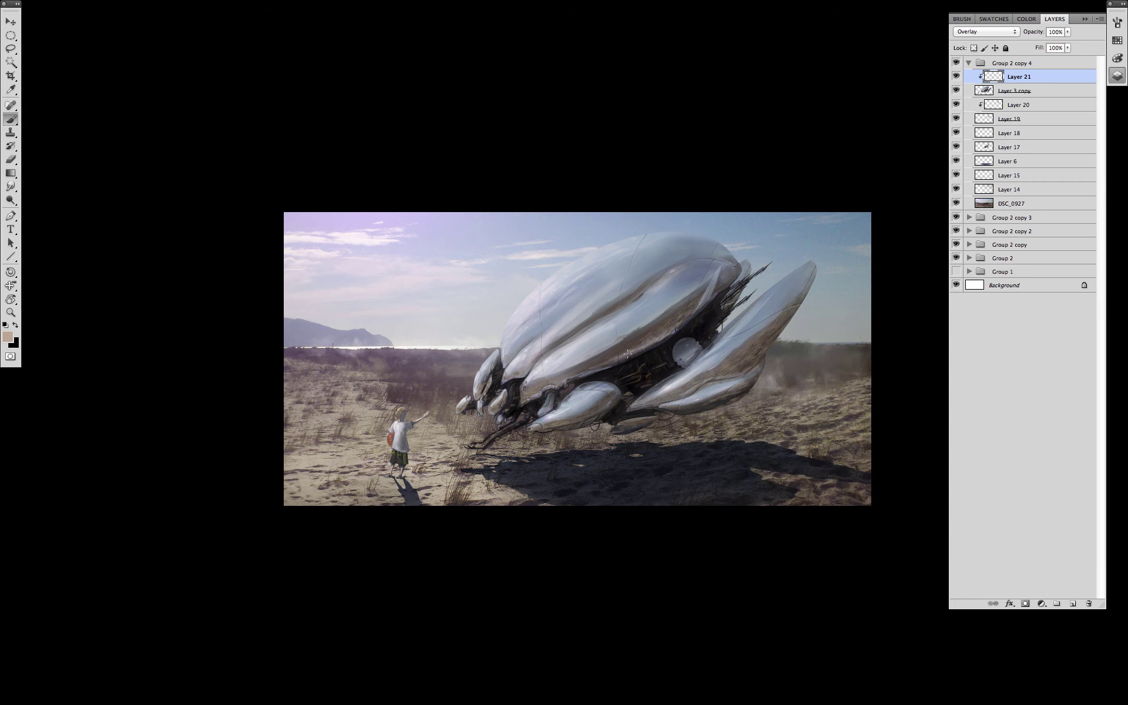
Set Layer 21 back to Normal and paint the ship's shell with colours sampled from the hull.
left_click(986, 32)
left_click(983, 10)
left_click(567, 309, "alt")
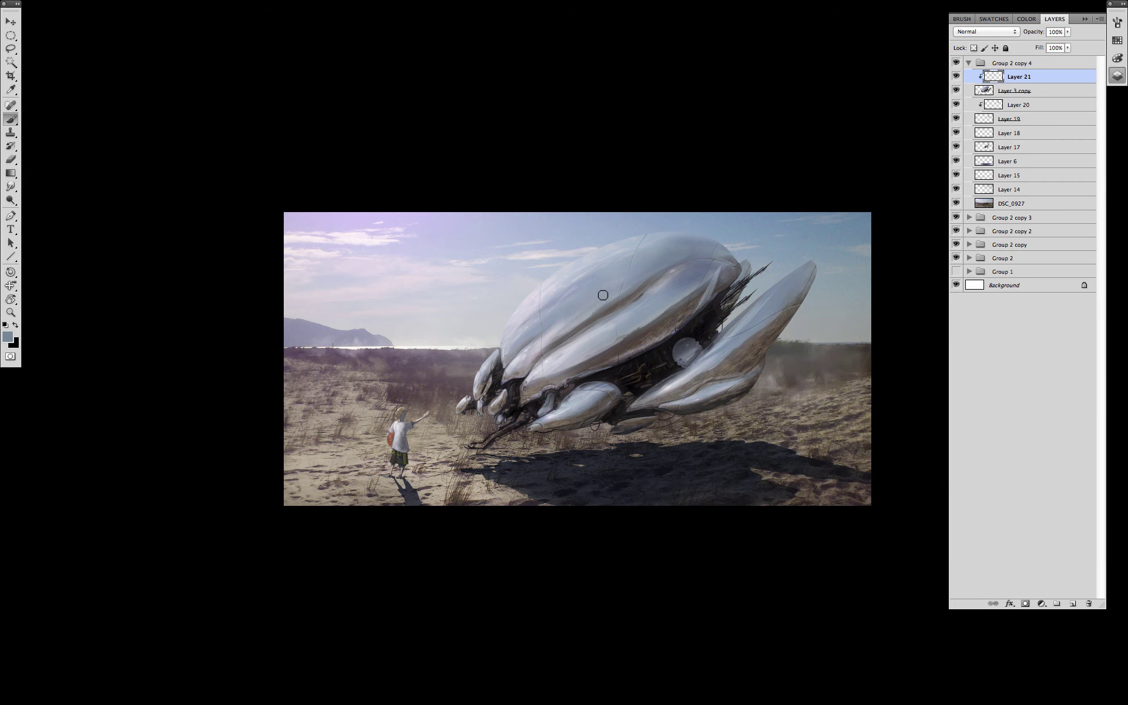
left_click(652, 235, "alt")
left_click(651, 370, "alt")
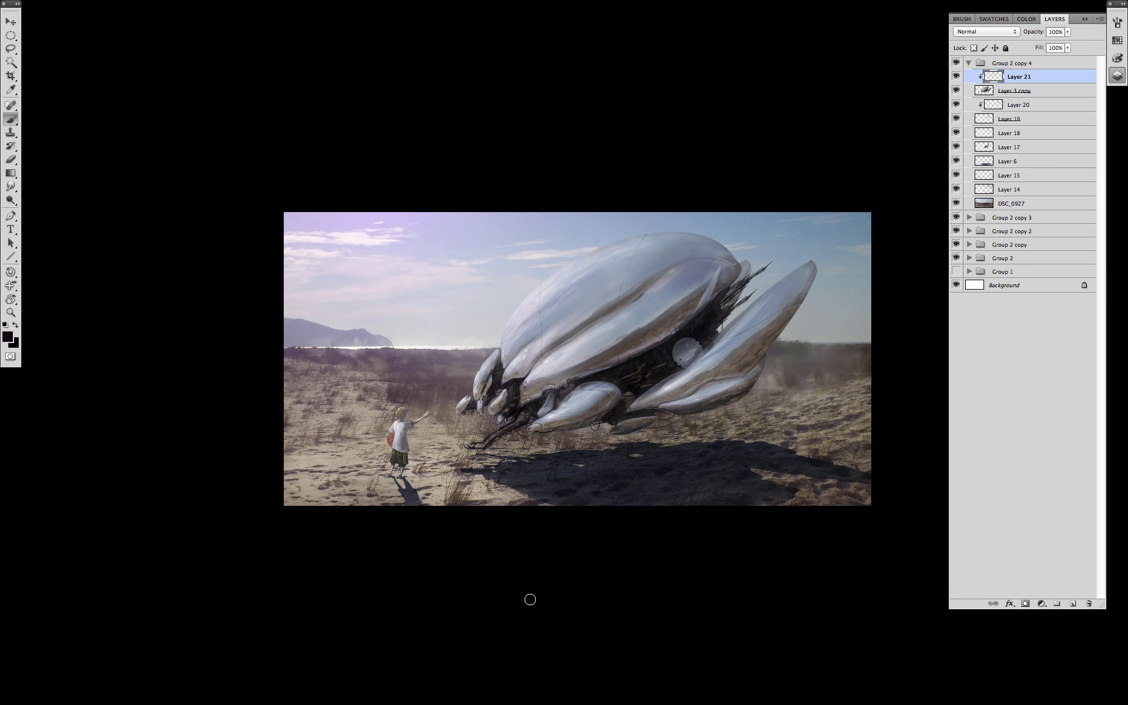
key("[")
key("[")
Add another clipped layer above Layer 21 and set its blend mode to Overlay.
left_click(1073, 604)
left_click(1031, 84, "alt")
left_click(986, 31)
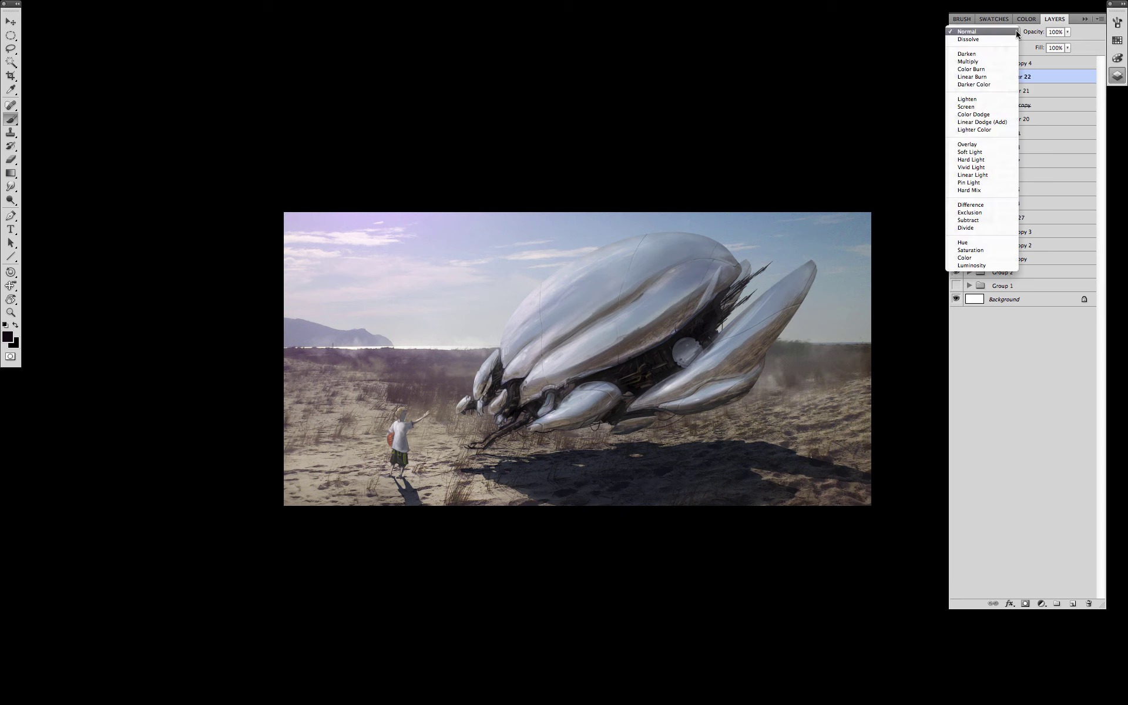
left_click(897, 172)
left_click(986, 32)
left_click(976, 146)
Pick a textured brush, sample a pale sky colour and brush subtle texture over the ship's upper shell.
left_click(610, 385, "super")
left_click_drag(730, 395, 687, 403)
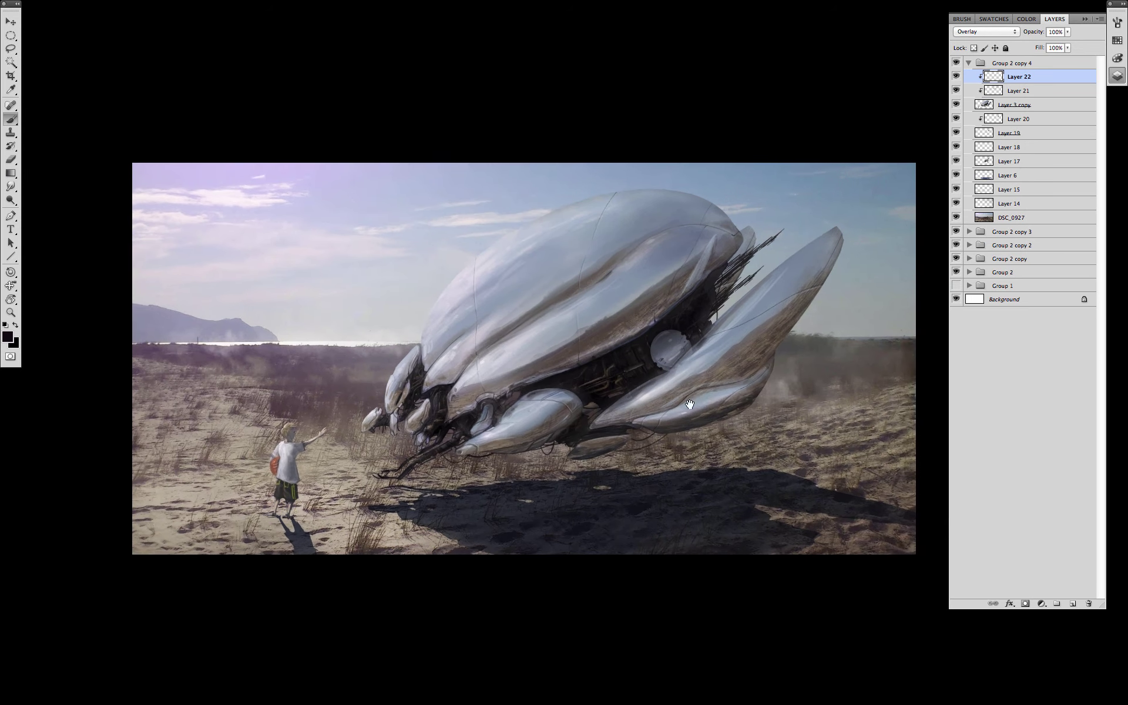
right_click(455, 596)
left_click_drag(958, 434, 956, 551)
double_click(897, 479)
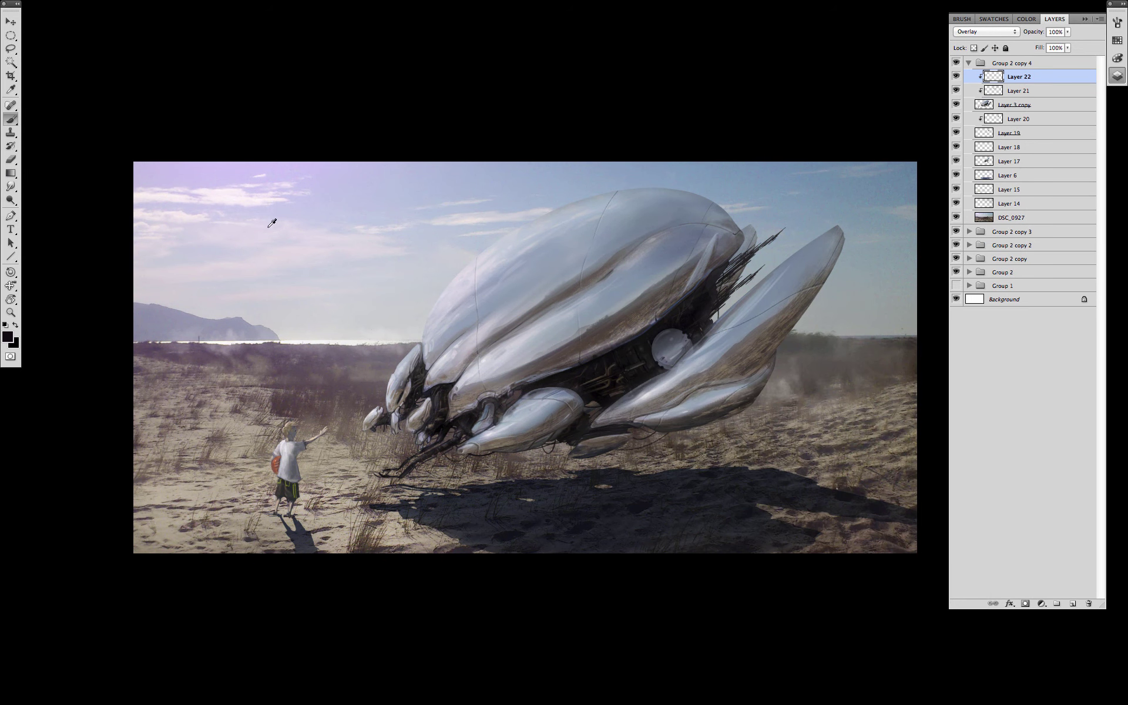
left_click(268, 227, "alt")
left_click_drag(534, 236, 463, 288)
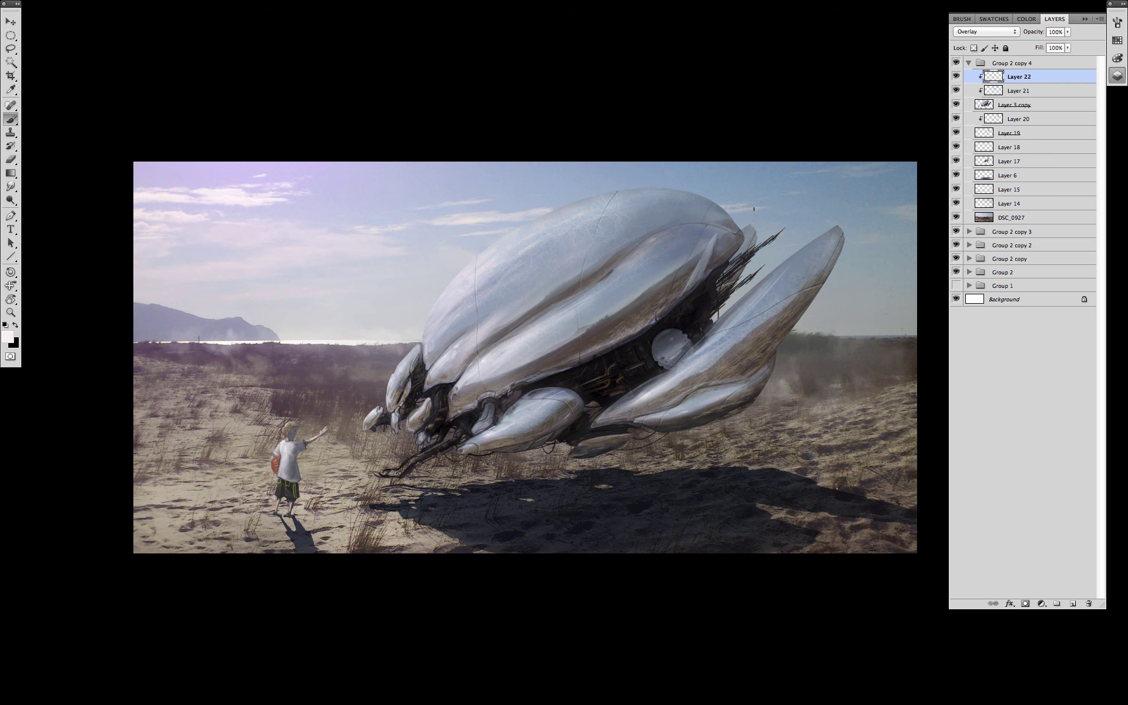
left_click_drag(1068, 33, 1048, 45)
key("e")
Add a Color Dodge layer and stroke a circular selection over the ship's rear opening in orange.
left_click(1073, 604)
key("m")
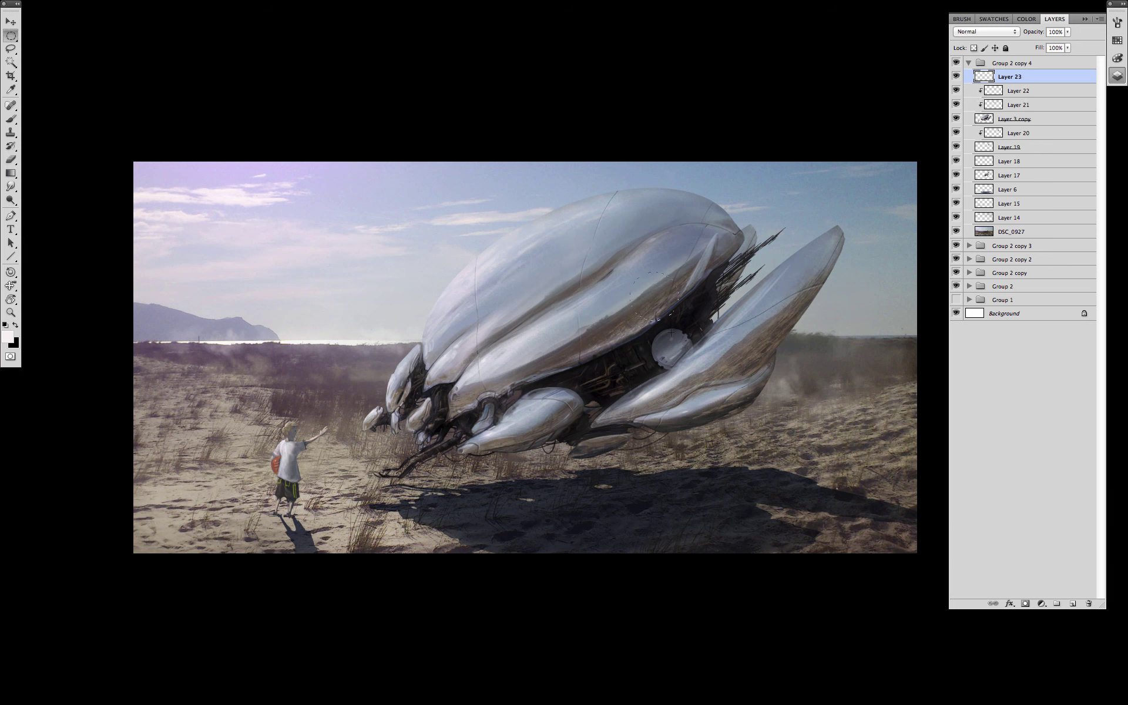
left_click_drag(711, 374, 607, 271)
left_click(986, 32)
left_click(989, 115)
left_click(1118, 41)
left_click(975, 101)
right_click(667, 337)
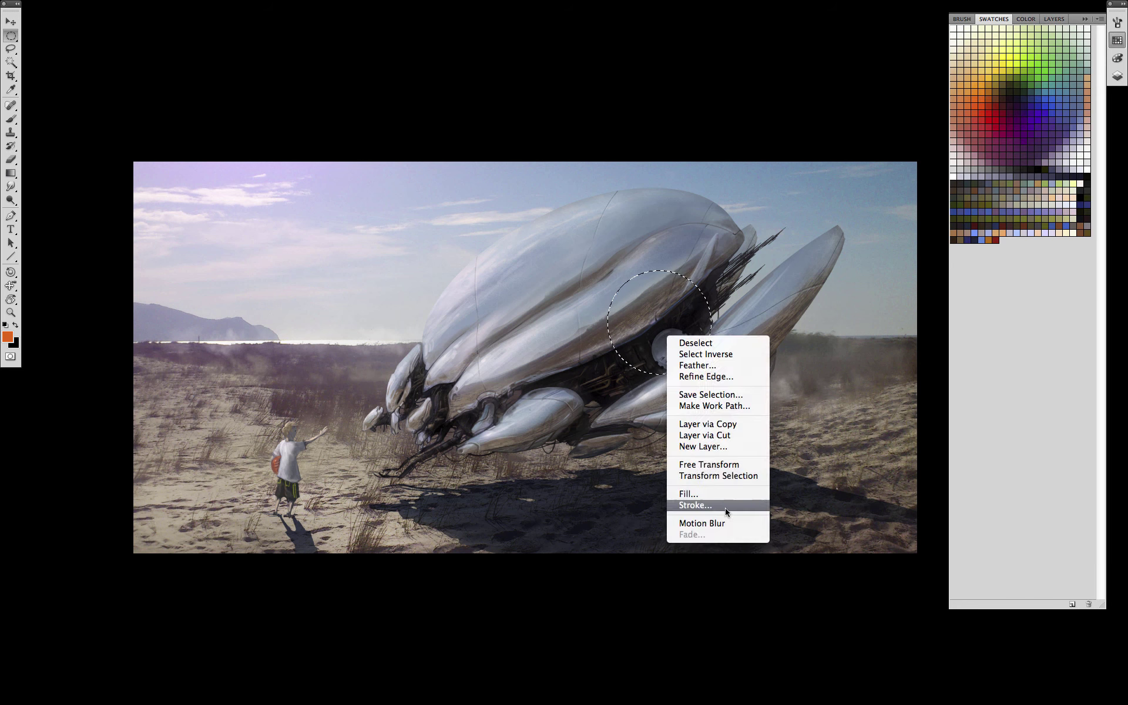
left_click(727, 507)
left_click(903, 159)
key("ctrl+d")
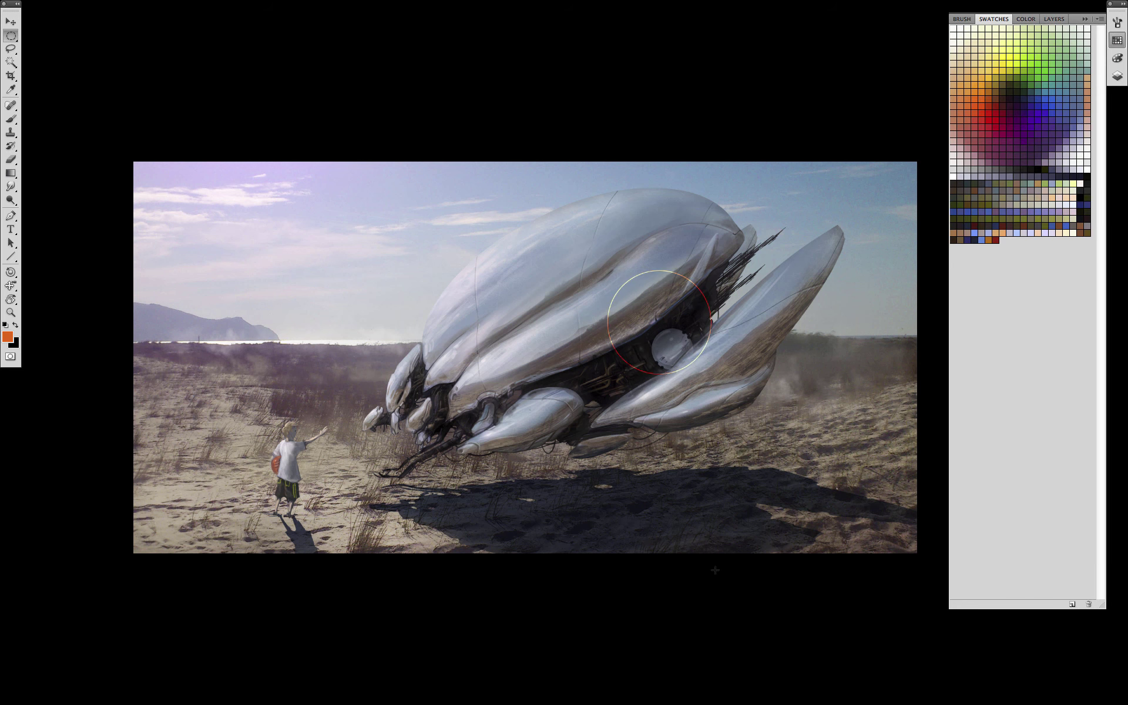
Scale down the orange ring and fit it around the pale disc in the ship's opening.
key("ctrl+t")
left_click_drag(711, 270, 667, 316)
left_click_drag(653, 359, 689, 369)
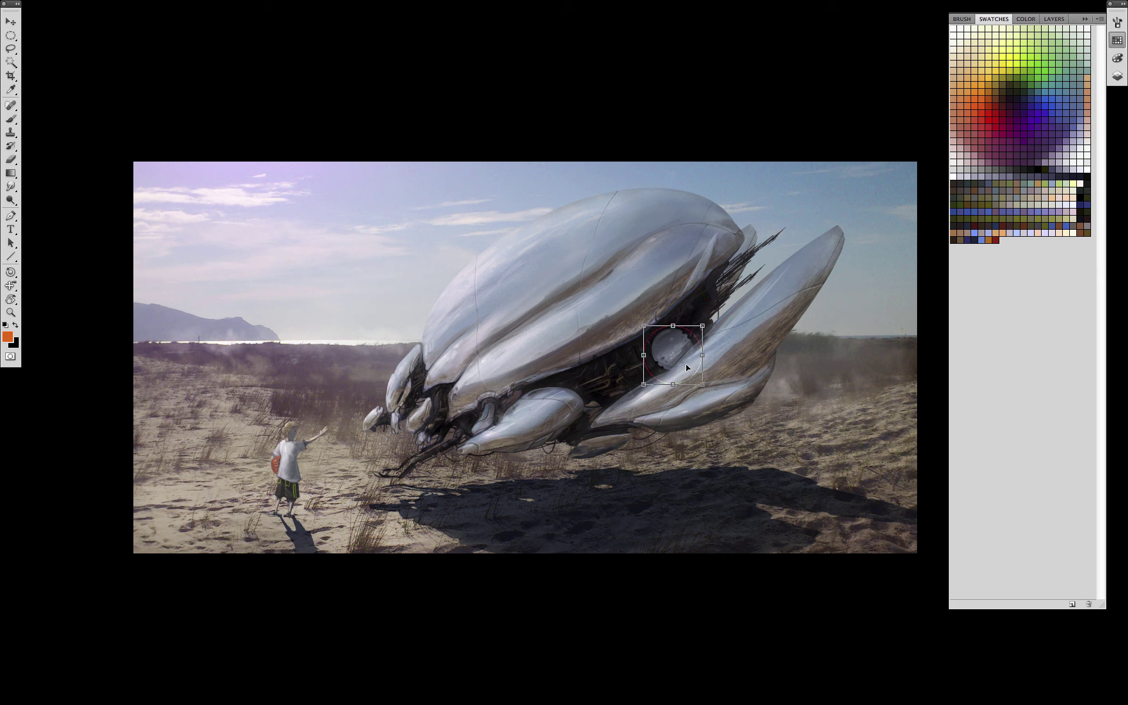
key("Return")
key("ctrl+t")
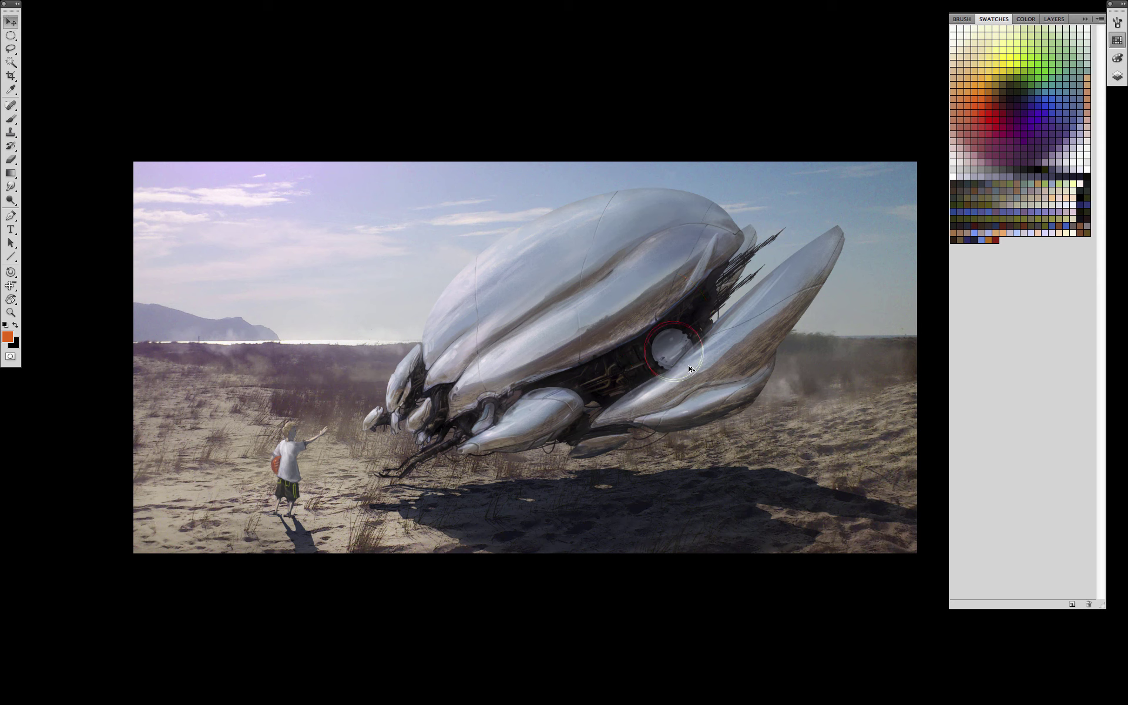
left_click_drag(704, 325, 689, 353)
key("Return")
Duplicate the ring toward the middle of the ship's underside and adjust it with Free Transform.
left_click_drag(762, 411, 654, 413)
key("ctrl+t")
left_click_drag(595, 324, 591, 329)
key("Return")
Erase the parts of both rings that overlap the hull and wing, keeping them inside the dark opening.
key("e")
right_click(676, 383)
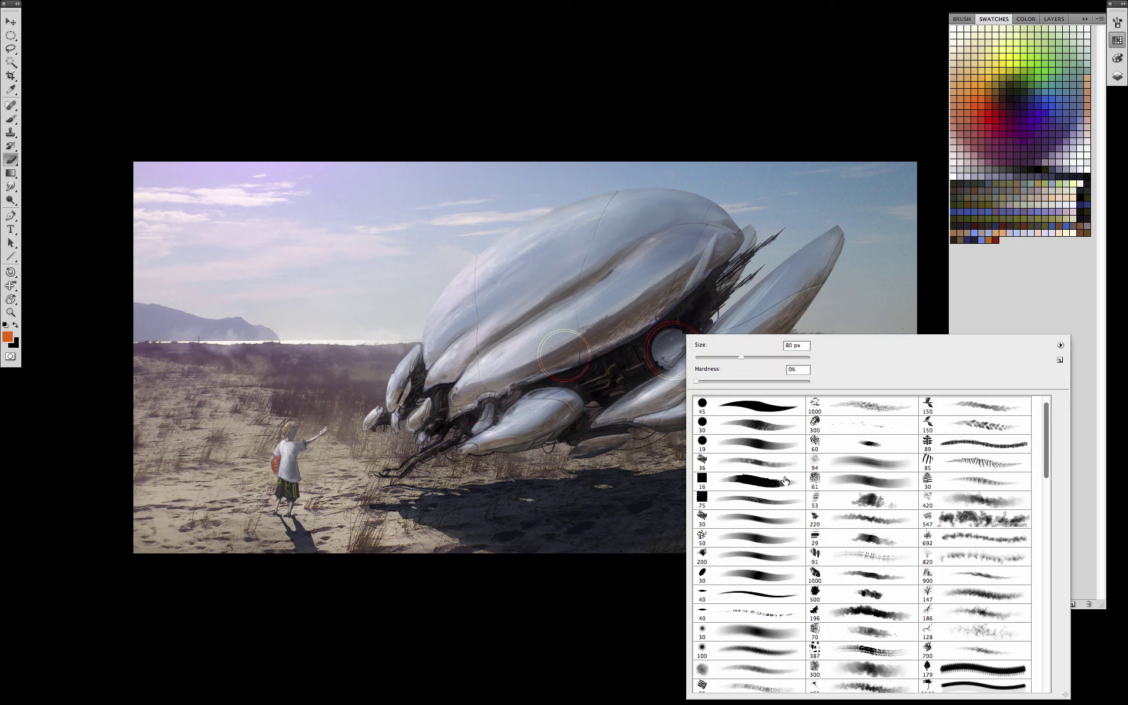
key("Escape")
left_click_drag(660, 381, 717, 342)
mouse_move(569, 342)
left_mouse_down()
mouse_move(536, 377)
mouse_move(590, 358)
mouse_move(542, 375)
left_mouse_up()
key("bracketleft")
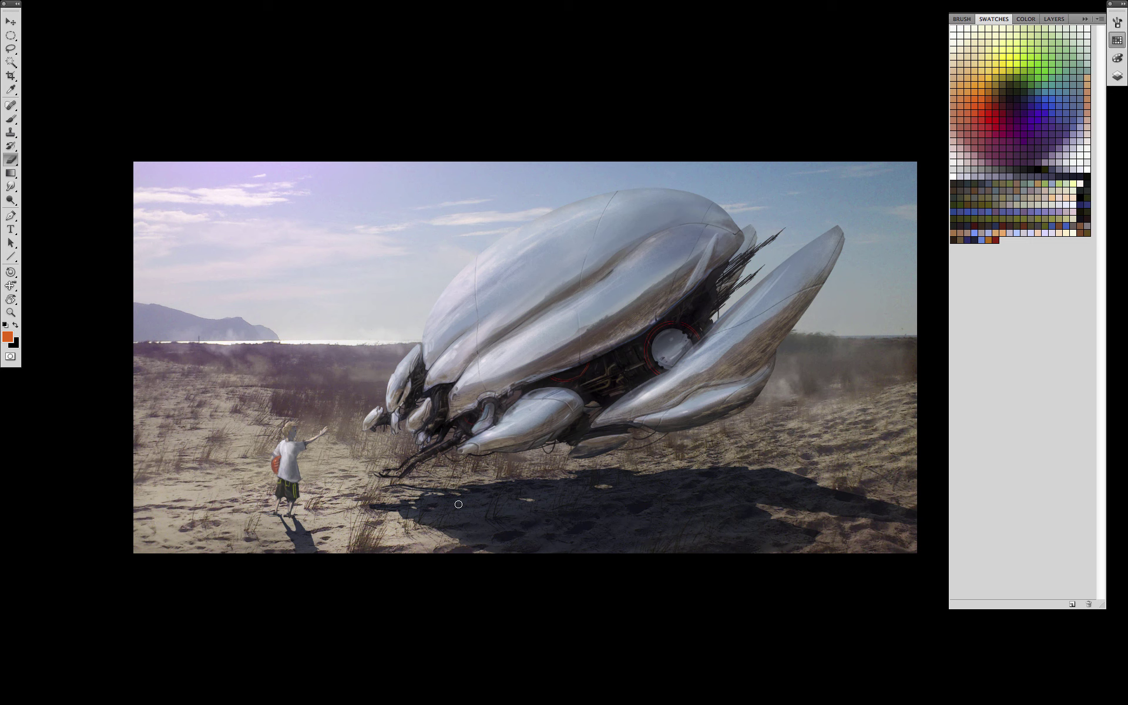
Toggle the visibility of Layers 21 and 22 to compare the hull painting.
left_click(1117, 75)
left_click(956, 106)
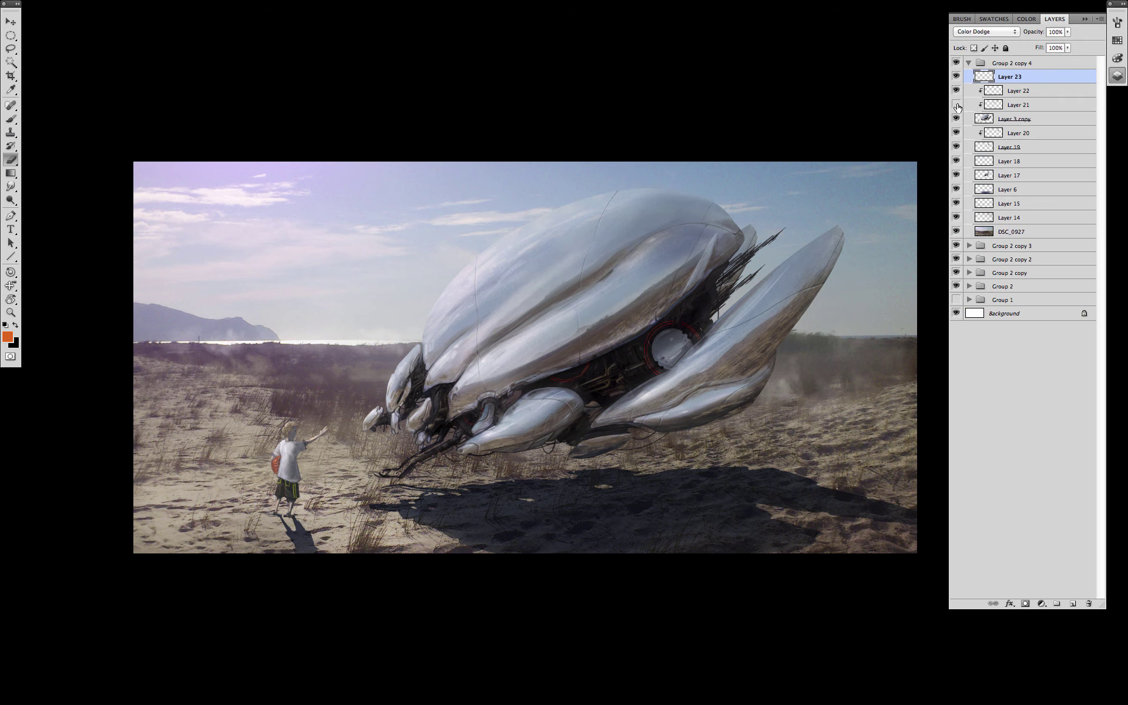
left_click(957, 106)
left_click(957, 92)
On Layer 21, choose another brush and paint out the upper shell's seam with blue-greys sampled from the hull.
left_click(1013, 92)
left_click(1022, 106)
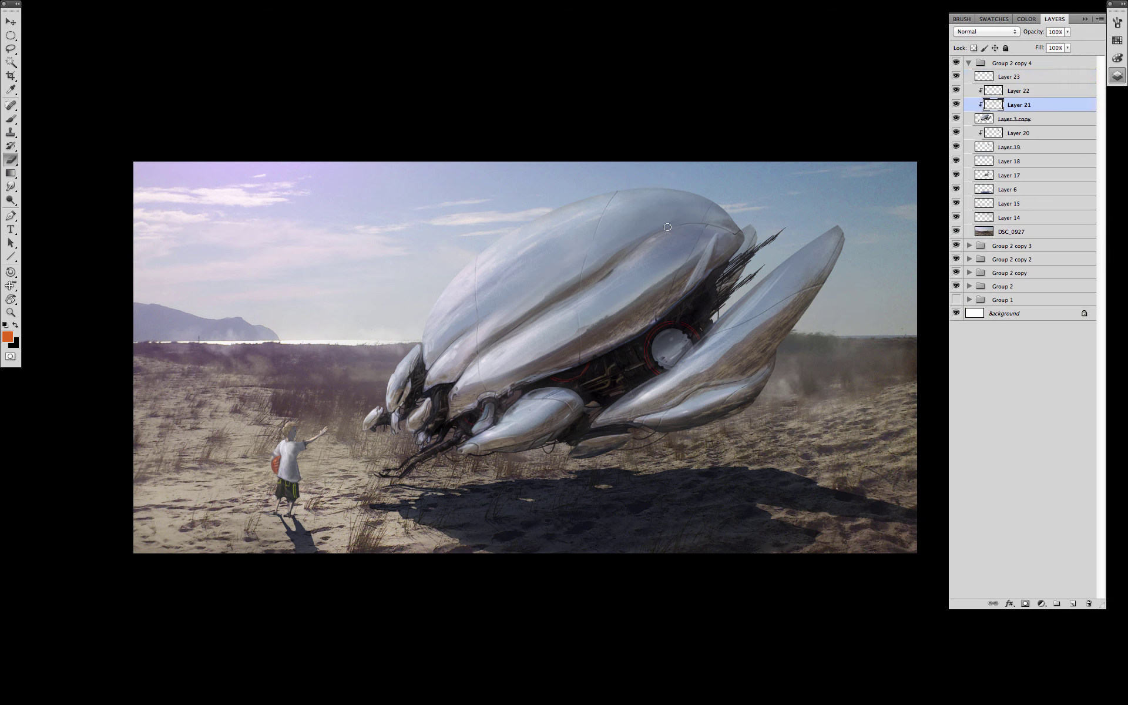
key("b")
right_click(650, 333)
double_click(738, 605)
left_click(611, 230, "alt")
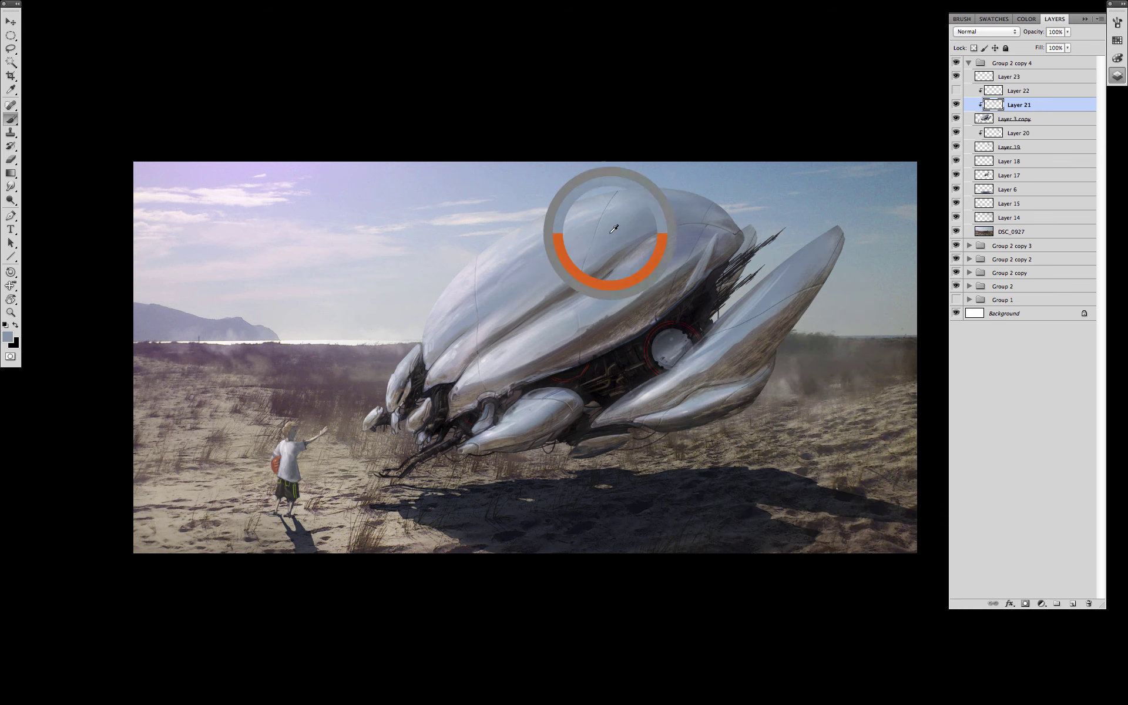
mouse_move(602, 219)
left_mouse_down()
mouse_move(601, 237)
mouse_move(614, 203)
mouse_move(561, 270)
mouse_move(547, 251)
left_mouse_up()
left_click(580, 245, "alt")
left_click(619, 217, "alt")
left_click(597, 194, "alt")
left_click(611, 238, "alt")
left_click(594, 250, "alt")
left_click(514, 290, "alt")
left_click(499, 261, "alt")
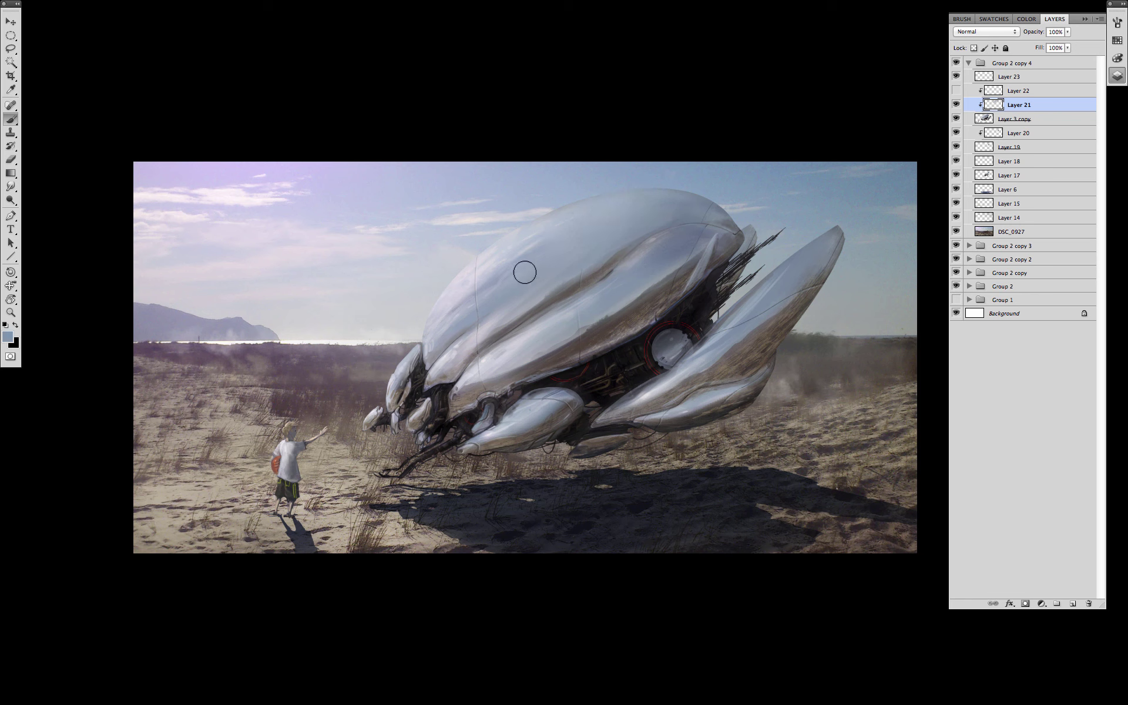
Blend the top of the upper shell at varying brush sizes with more sampled hull tones.
key("bracketright")
key("bracketright")
key("bracketleft")
key("bracketleft")
key("bracketleft")
left_click(551, 213, "alt")
left_click_drag(551, 214, 568, 208)
key("bracketleft")
left_click(546, 255, "alt")
key("bracketright")
key("bracketright")
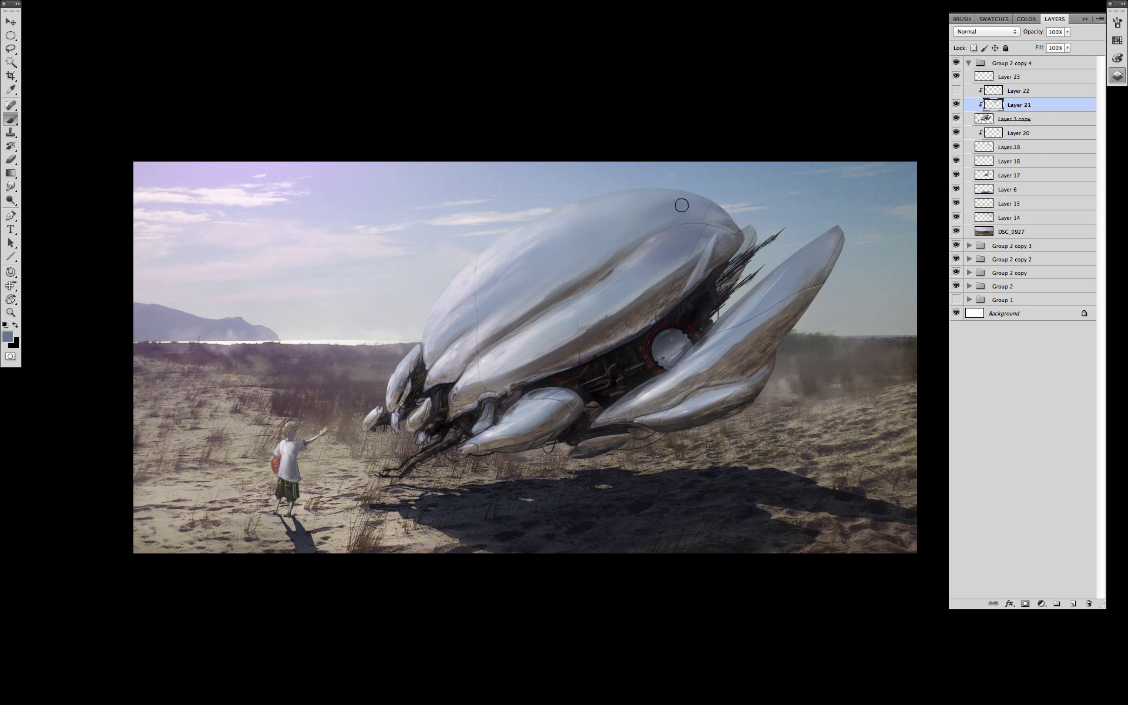
key("e")
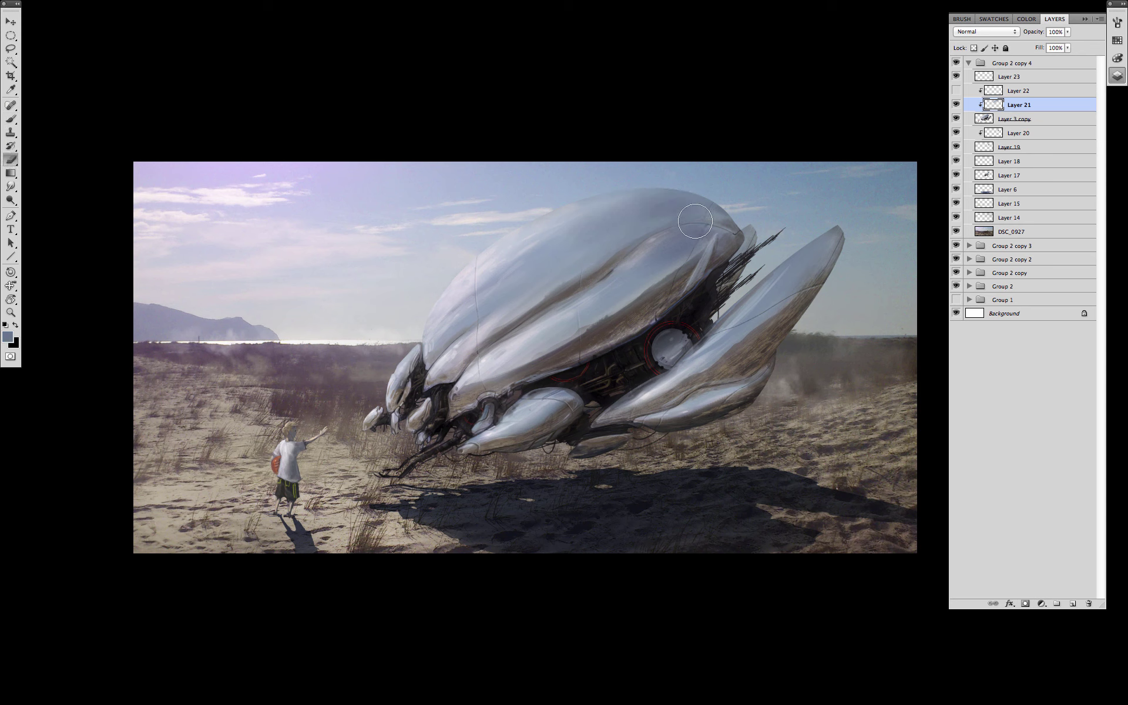
Add a clipped layer above Layer 21 and stamp a three-hexagon brush on the upper shell.
left_click(1072, 604)
key("b")
right_click(611, 250)
scroll(909, 482, "down", 10)
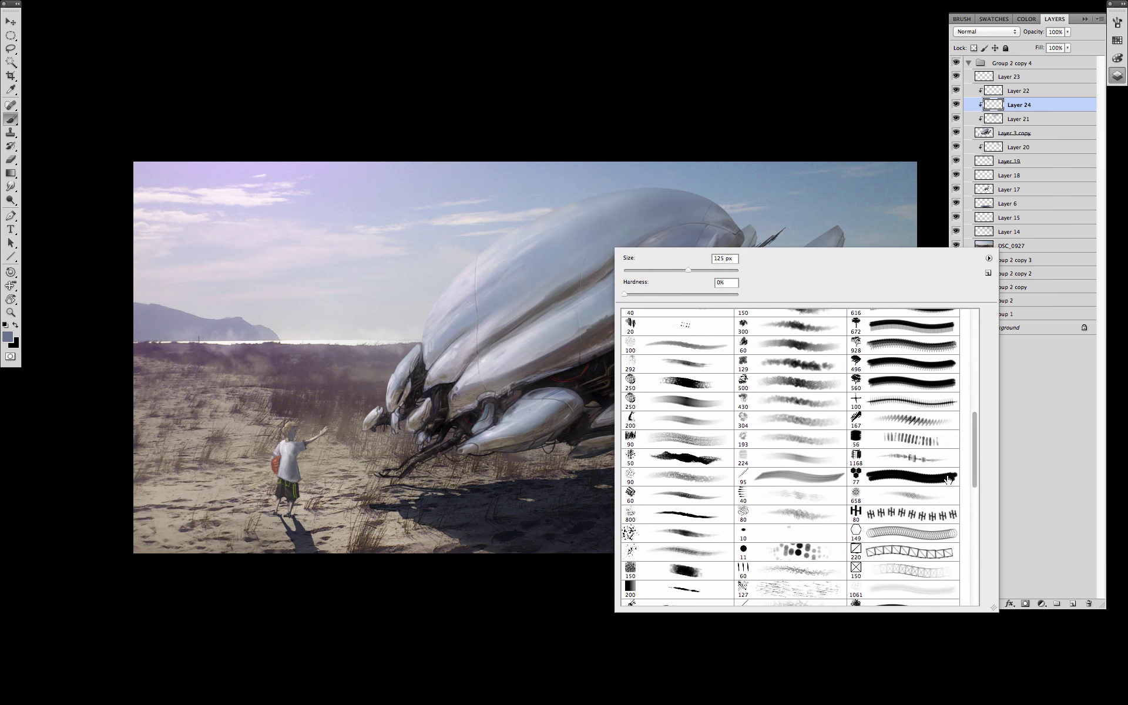
double_click(909, 481)
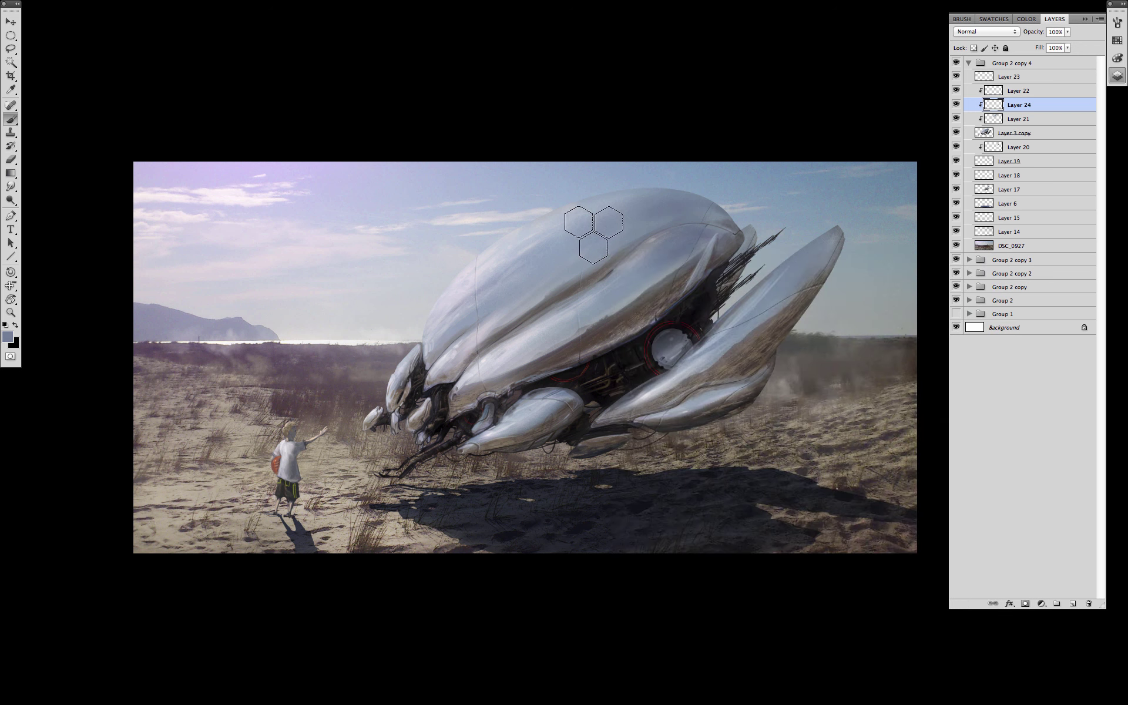
left_click(595, 233)
Try to rotate and warp the three-hexagon emblem to follow the upper shell's curve.
key("ctrl+t")
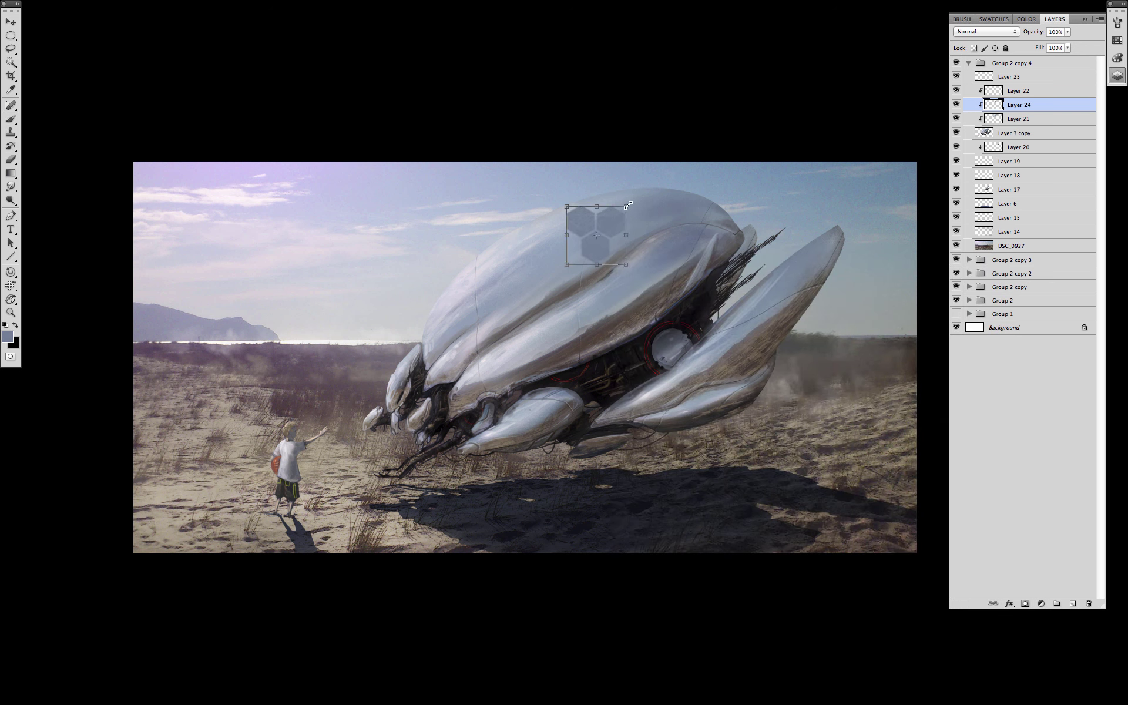
left_click_drag(631, 203, 591, 189)
right_click(610, 230)
left_click(623, 315)
key("Escape")
key("ctrl+t")
mouse_move(683, 184)
left_mouse_down()
mouse_move(700, 227)
mouse_move(680, 292)
mouse_move(703, 183)
left_mouse_up()
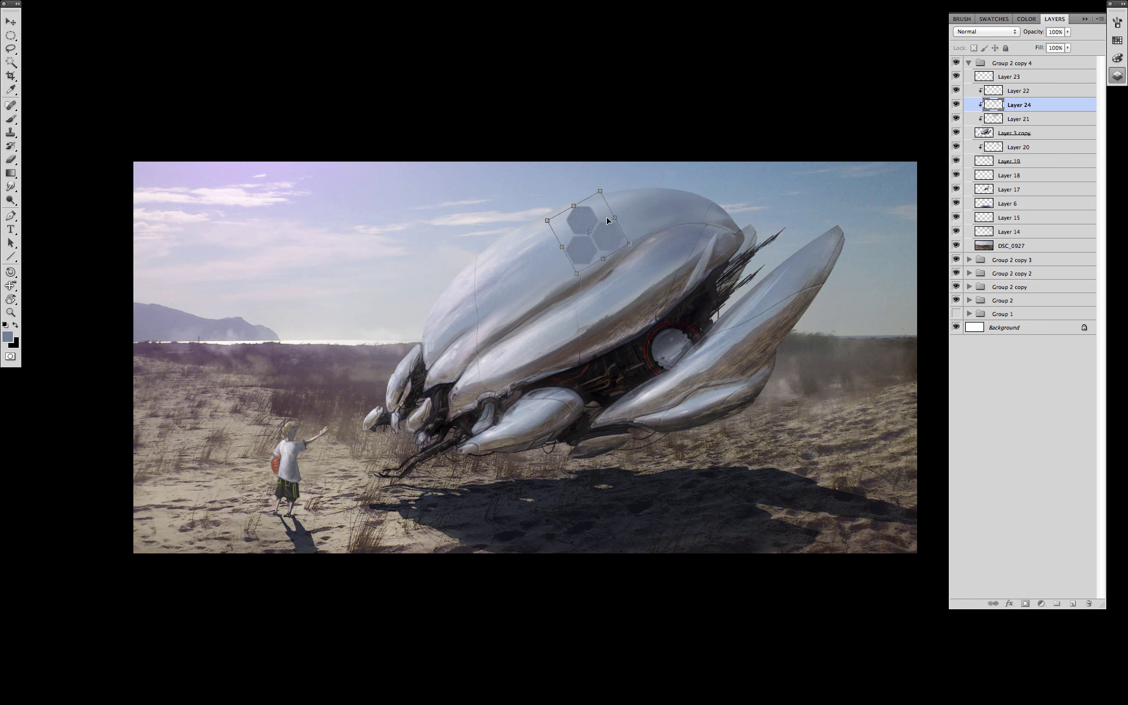
right_click(605, 234)
left_click(629, 327)
left_click_drag(547, 221, 565, 209)
left_click_drag(592, 262, 576, 266)
left_click_drag(623, 188, 627, 186)
left_click_drag(565, 206, 570, 207)
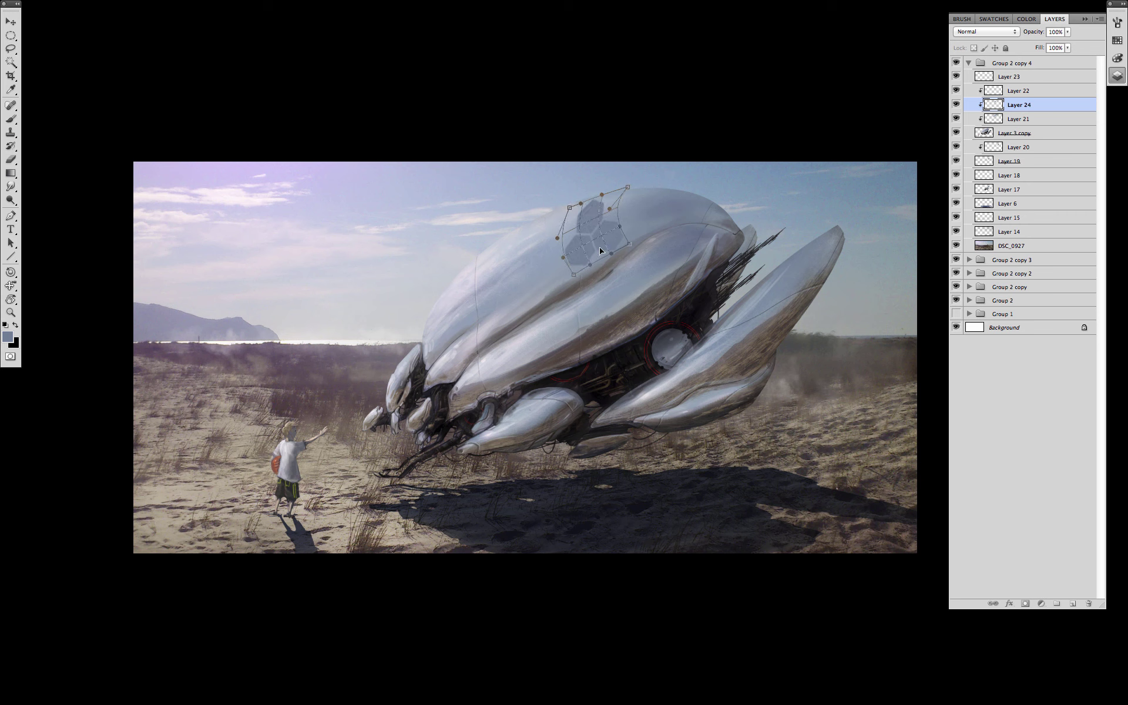
left_click_drag(597, 245, 569, 220)
left_click_drag(627, 187, 624, 188)
key("Escape")
Rotate the three-hexagon emblem with Free Transform and shift it slightly on the upper shell.
key("ctrl+t")
left_click_drag(667, 205, 665, 200)
left_click_drag(612, 239, 605, 238)
key("Return")
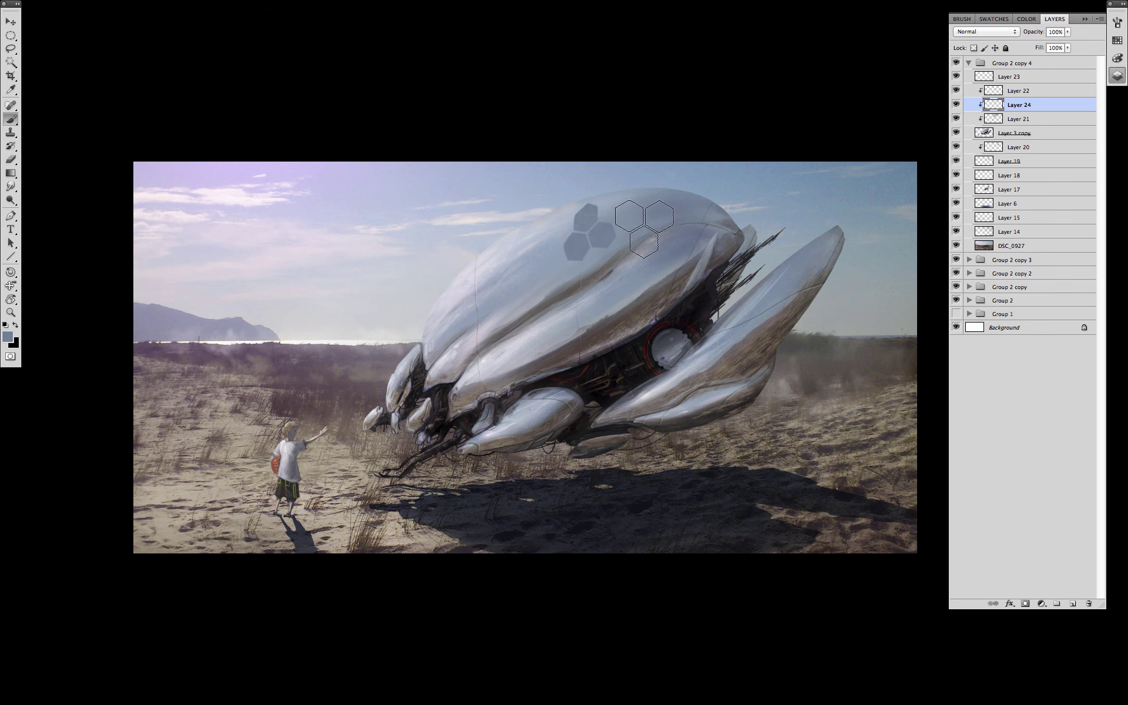
Set the Eraser to a small square tip for working on the hexagon emblem.
key("e")
right_click(602, 235)
left_click_drag(965, 438, 965, 332)
left_click(664, 325)
left_click(687, 134)
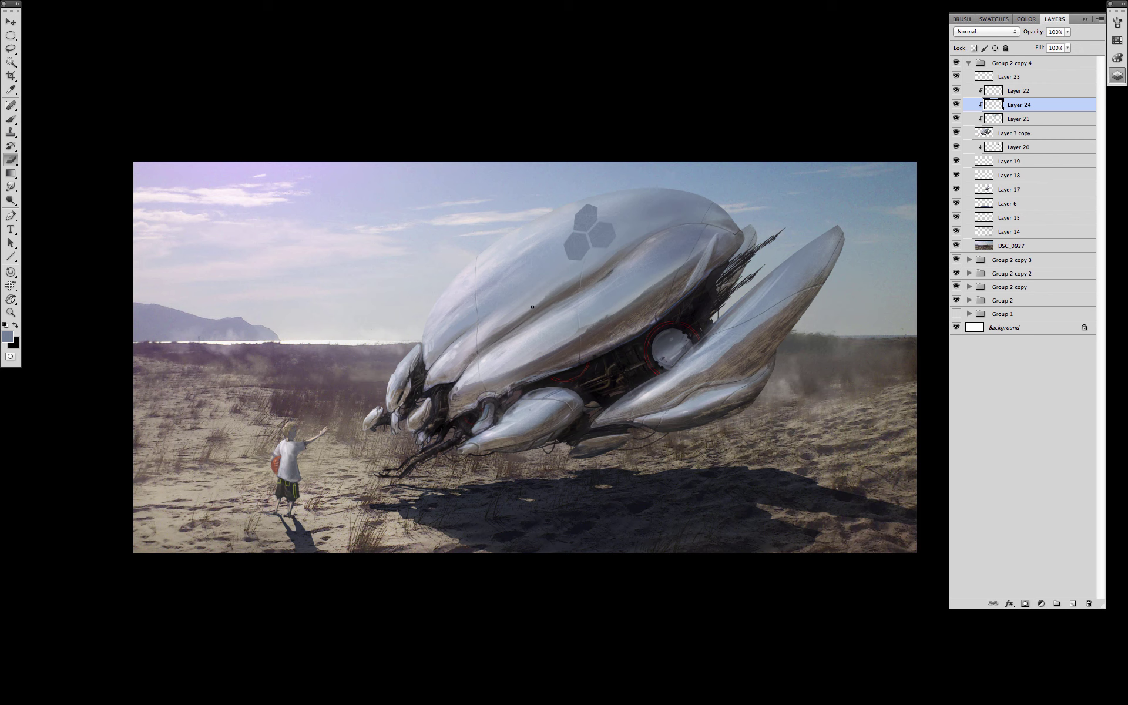
Flatten and nudge the hexagon emblem with Free Transform so it fits the upper shell's perspective.
key("super+t")
left_click_drag(590, 204, 584, 260)
key("Return")
key("super+t")
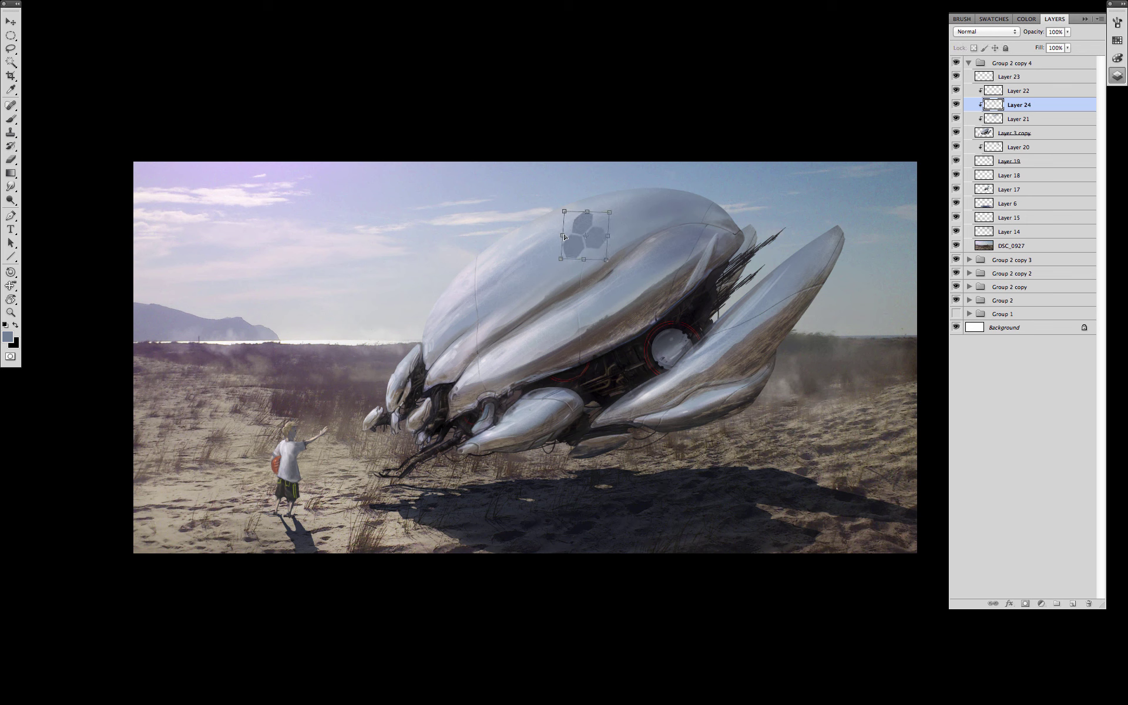
key("Return")
key("e")
key("super+t")
key("Return")
key("e")
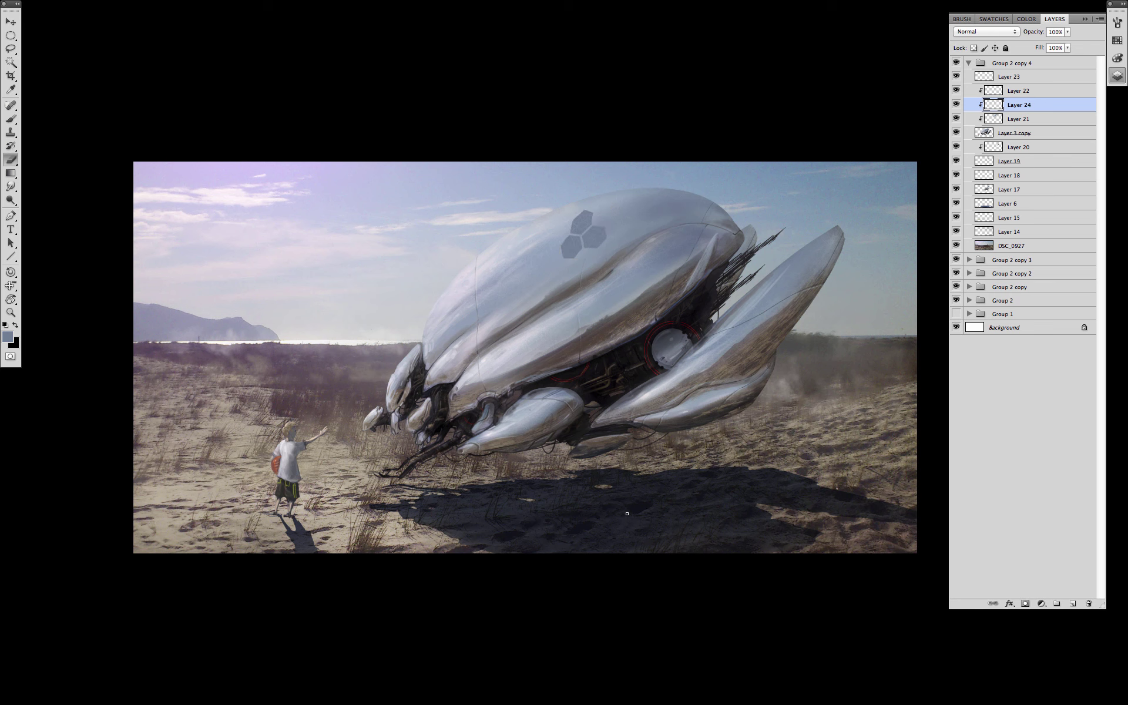
Add a new layer above Layer 24, choose another brush and sample a dark tone from the ship's underside.
left_click(1073, 604)
left_click(1016, 111, "alt")
key("b")
right_click(624, 245)
double_click(706, 395)
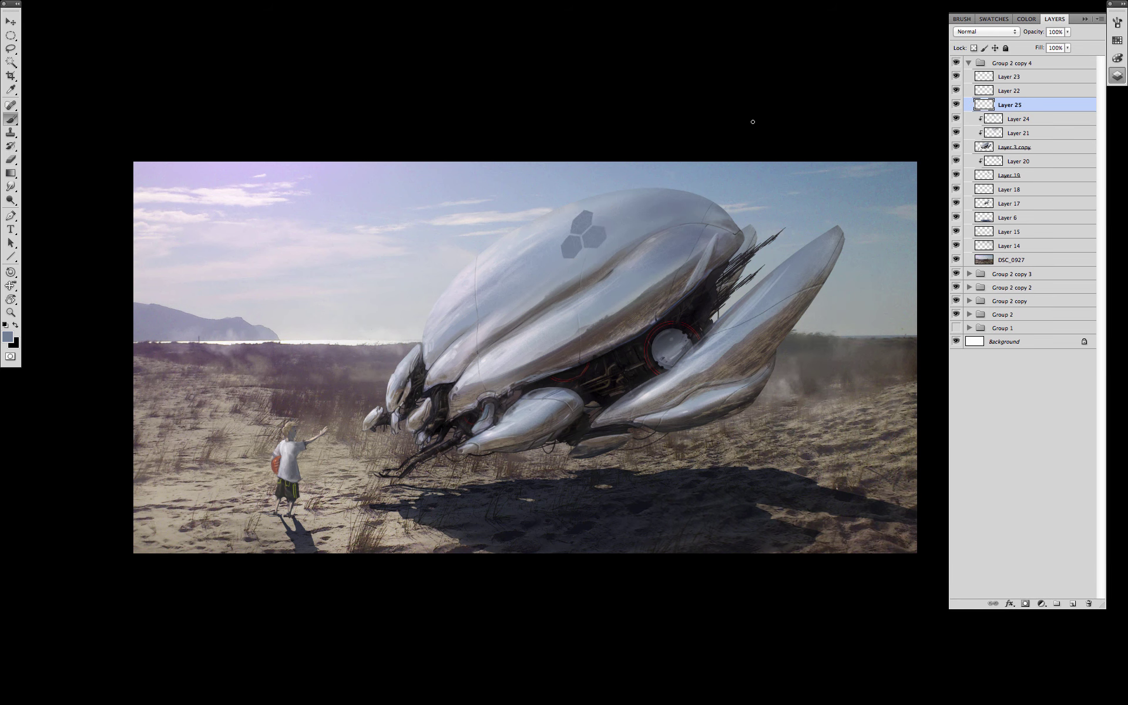
left_click(478, 386, "alt")
key("super+z")
Compare Layers 25 and 24 by toggling them, then release Layer 24 from its clipping and clip Layer 25 to it.
left_click(957, 105)
left_click(956, 105)
left_click(956, 119)
left_click(957, 119)
left_click(1030, 126, "alt")
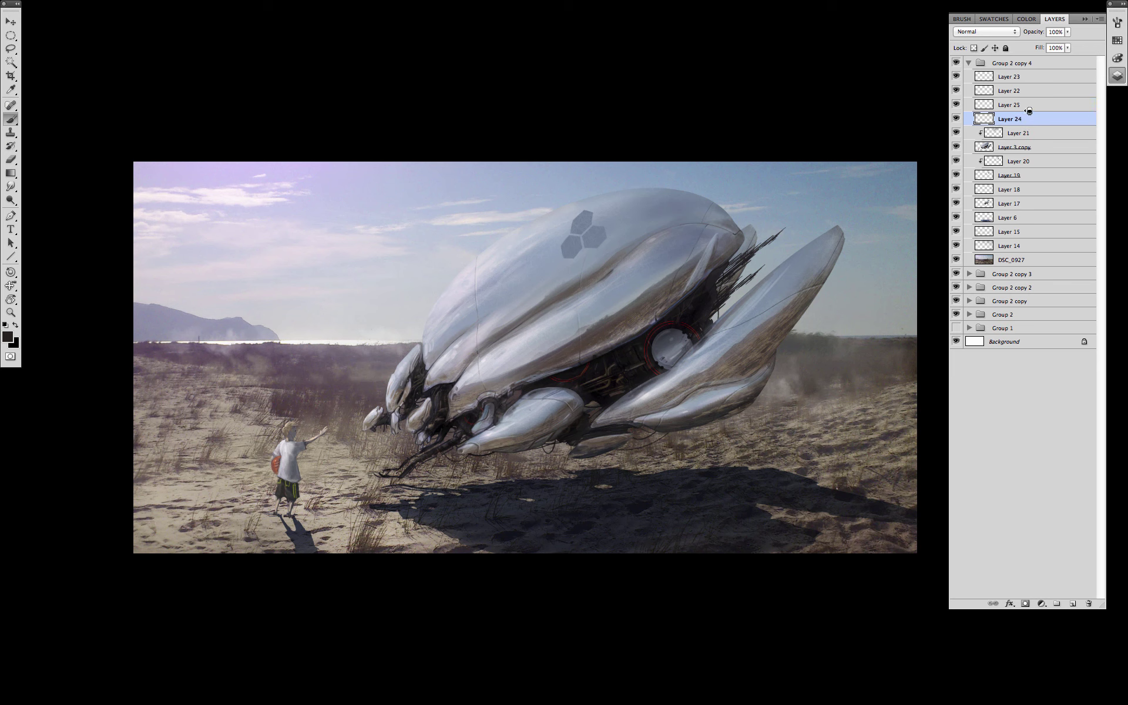
left_click(1029, 111, "alt")
left_click(1020, 105)
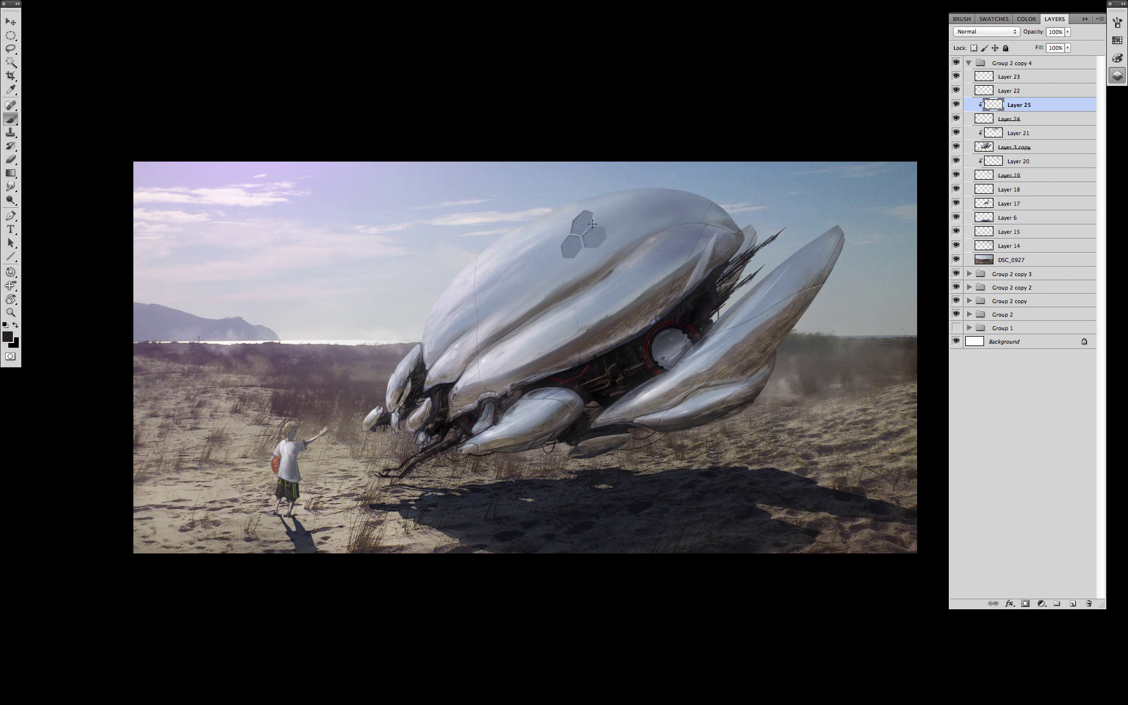
Set Layer 25's opacity to 69% and switch to the Eraser.
left_click_drag(1066, 35, 1053, 47)
key("e")
scroll(593, 311, "down", 1)
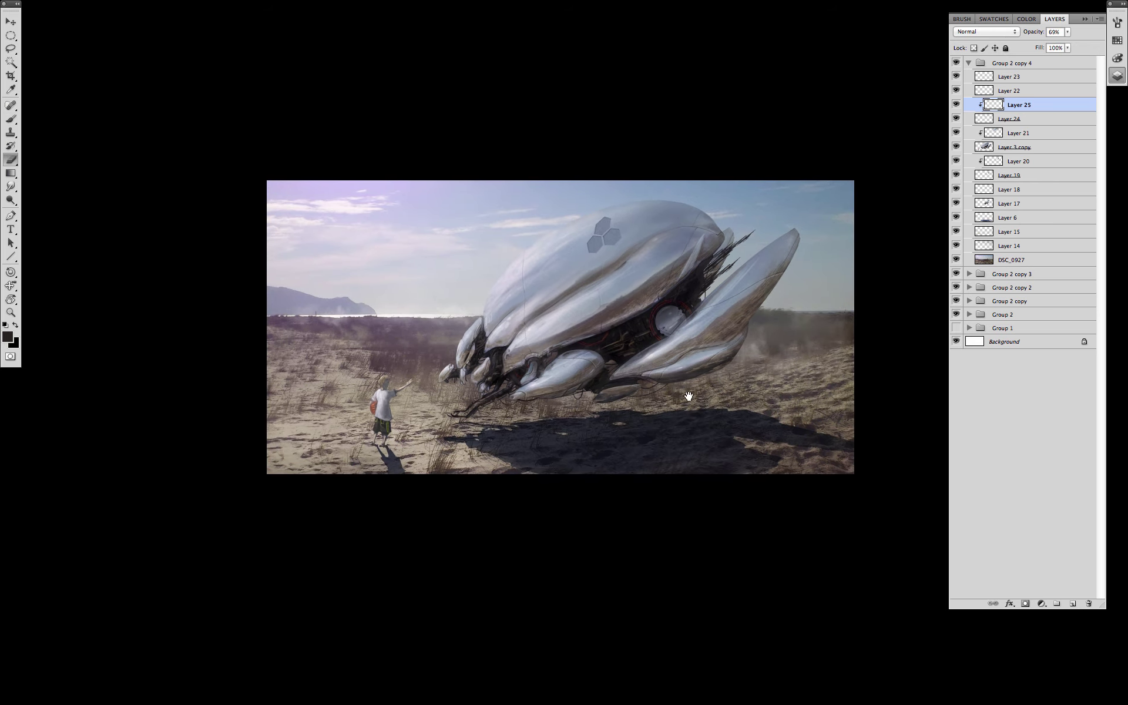
Add a layer clipped above Layer 21 and touch up the upper shell with tones sampled from the ship.
left_click(1072, 603)
left_click_drag(1011, 104, 1028, 140)
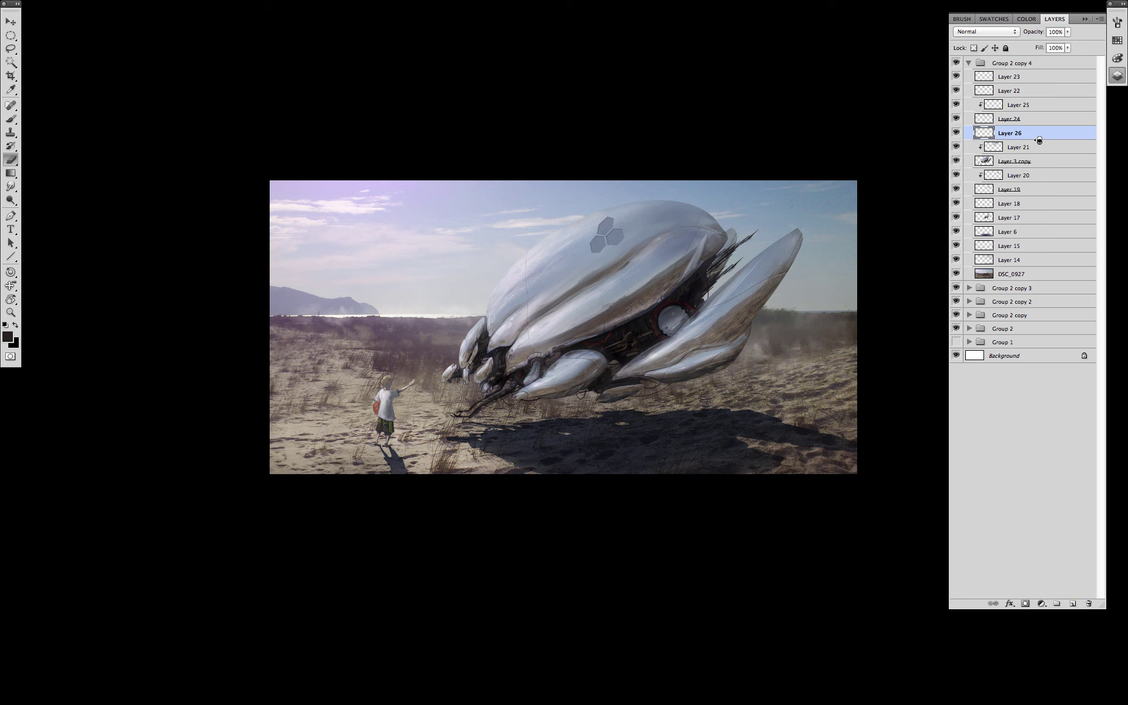
scroll(718, 279, "up", 1)
key("b")
right_click(717, 423)
double_click(717, 423)
left_click(689, 332, "alt")
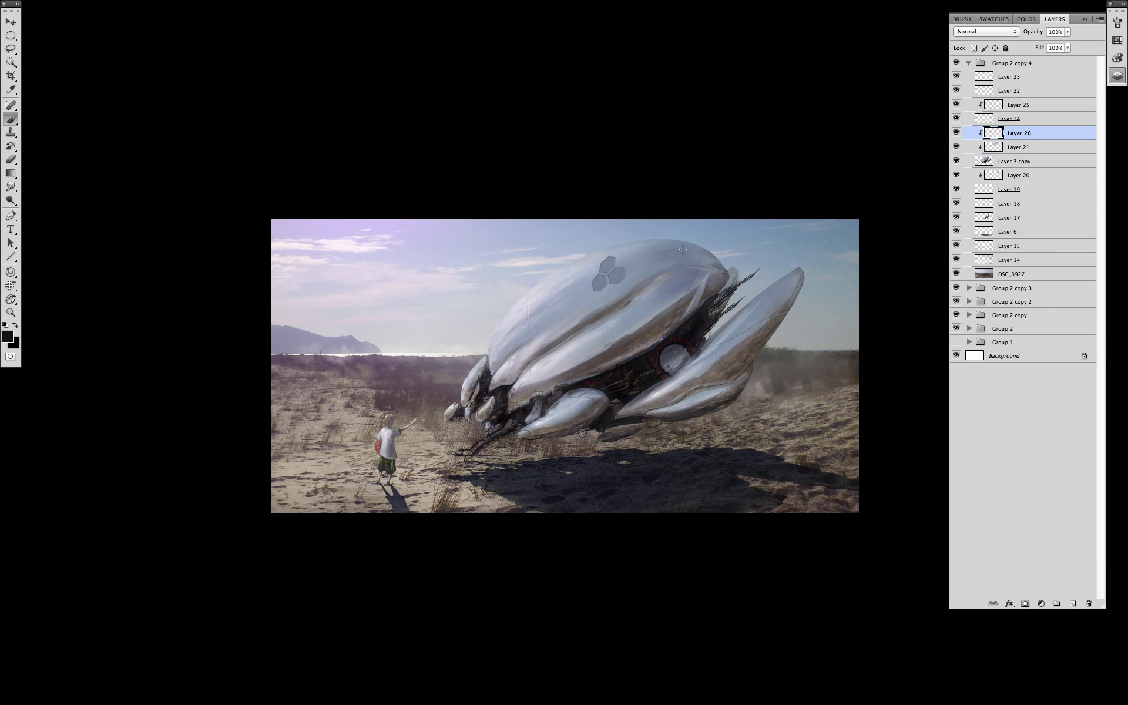
left_click(643, 261, "alt")
left_click_drag(772, 451, 801, 431)
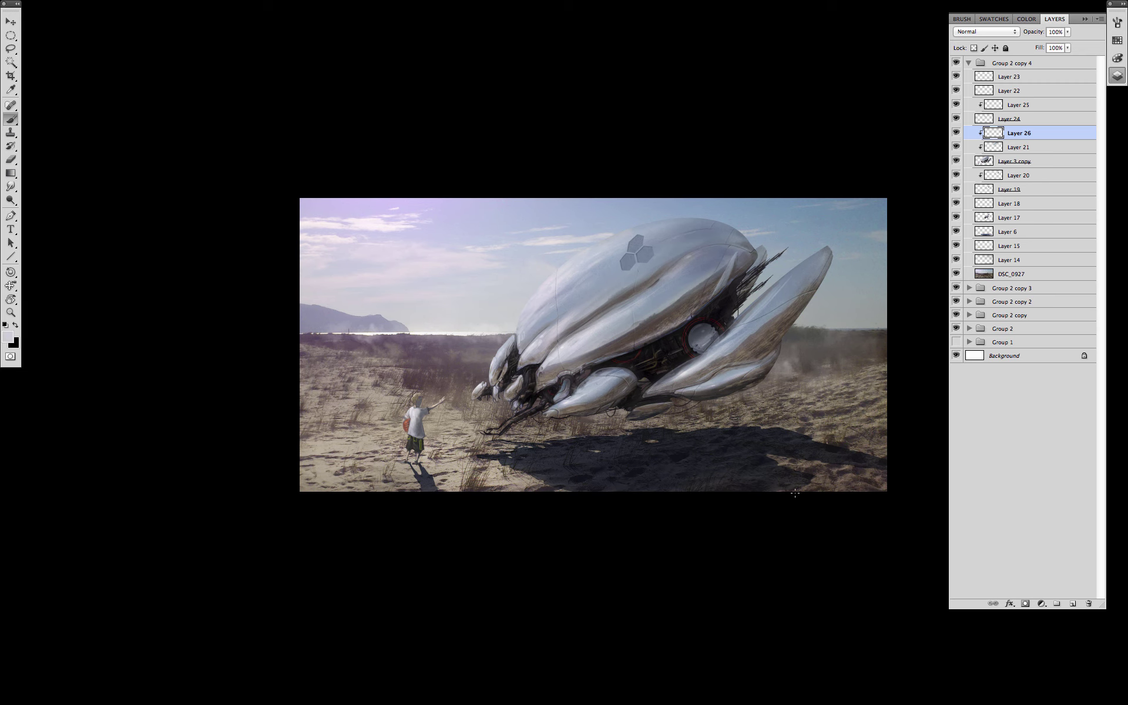
Toggle the visibility of Group 2 copy 4 to compare the painting with the earlier version.
left_click(969, 63)
left_click(957, 62)
left_click(957, 63)
left_click(969, 63)
Add a new layer above Layer 23, choose an irregular dust brush and sample a sand colour from the beach.
left_click(1010, 77)
left_click(1073, 604)
right_click(670, 421)
left_click_drag(1032, 450, 1032, 532)
left_click(852, 572)
left_click(573, 599)
left_click(495, 476, "alt")
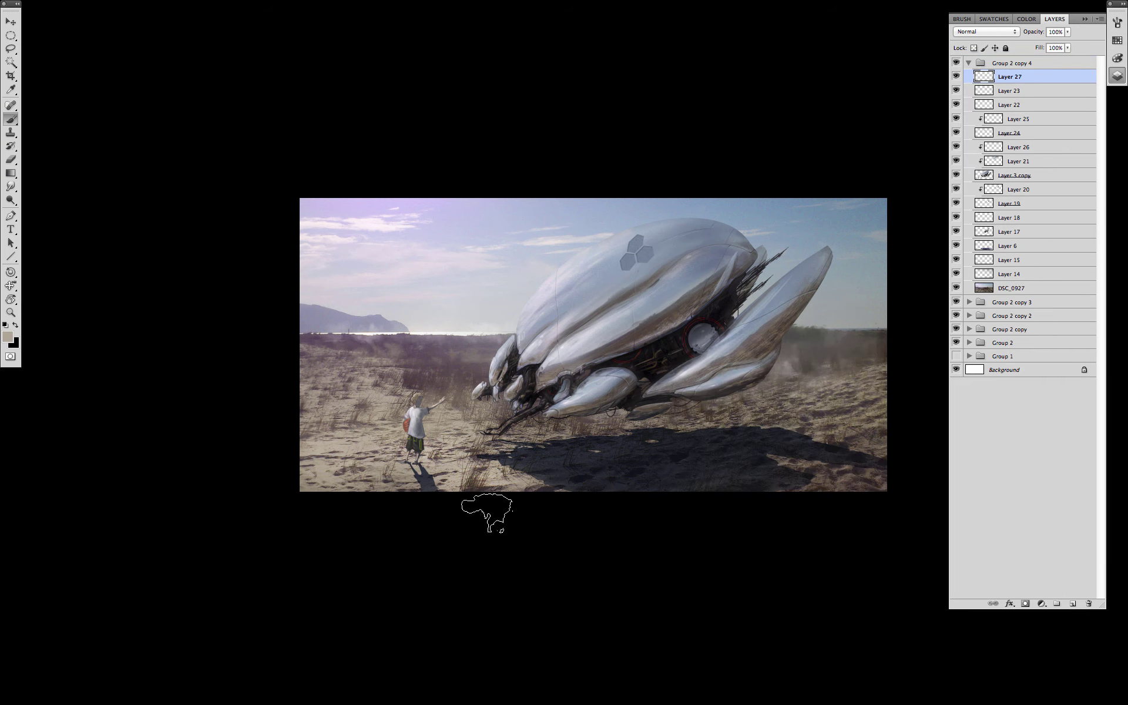
Paint soft dust puffs over the ship's ground shadow and the surrounding sand at varying brush sizes.
left_click_drag(529, 480, 608, 455)
left_click_drag(783, 443, 805, 418)
mouse_move(486, 489)
left_mouse_down()
mouse_move(469, 500)
mouse_move(430, 485)
left_mouse_up()
key("bracketleft")
key("bracketleft")
key("bracketleft")
key("bracketright")
key("bracketright")
key("bracketright")
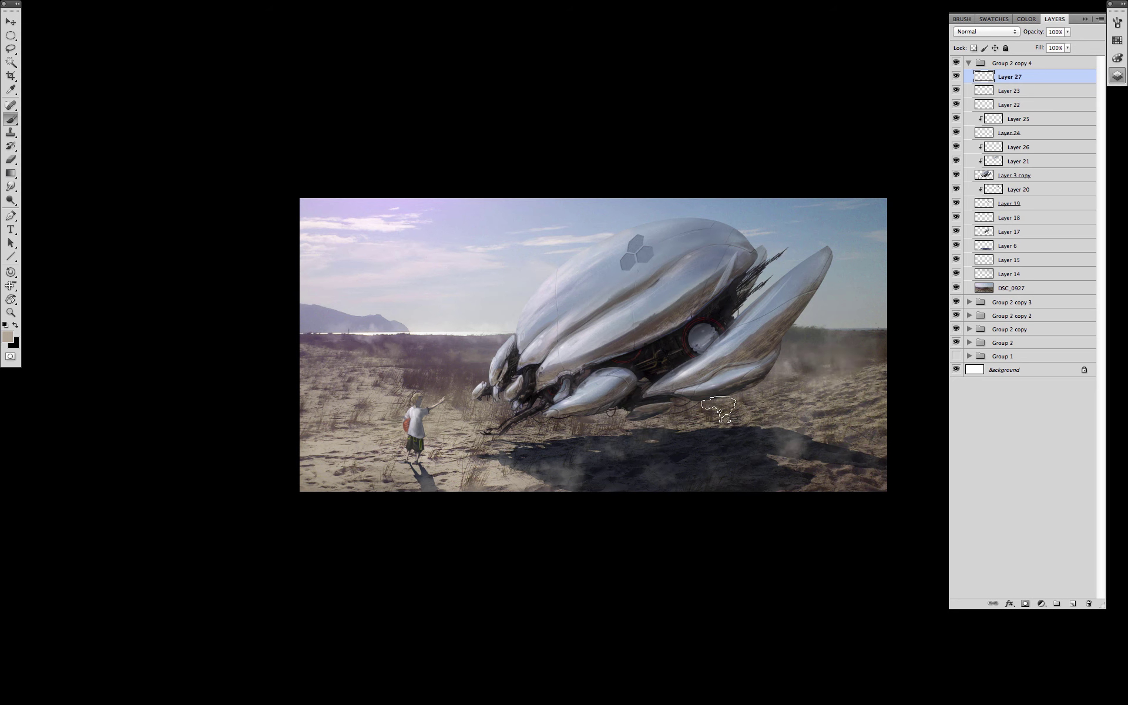
Add a new layer above Layer 27 and choose the 92 px scattered-speck brush.
right_click(720, 411)
left_click_drag(1086, 563, 1086, 573)
left_click(588, 486)
key("ctrl+shift+n")
key("Return")
right_click(667, 476)
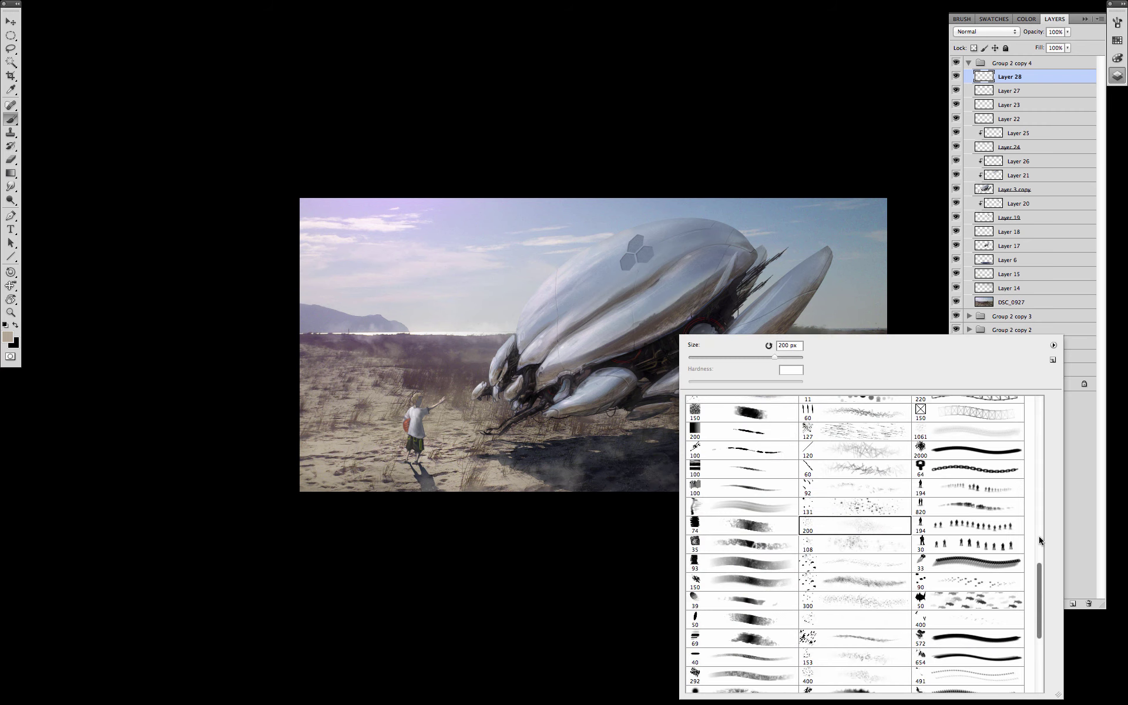
mouse_move(1042, 599)
left_mouse_down()
mouse_move(1051, 415)
mouse_move(1038, 630)
mouse_move(1040, 488)
mouse_move(1041, 549)
mouse_move(1050, 517)
left_mouse_up()
left_click(875, 664)
Set the speck brush to 122% spacing and 150 px, and scatter small dark flecks around the ship in a sampled tone.
left_click(1118, 24)
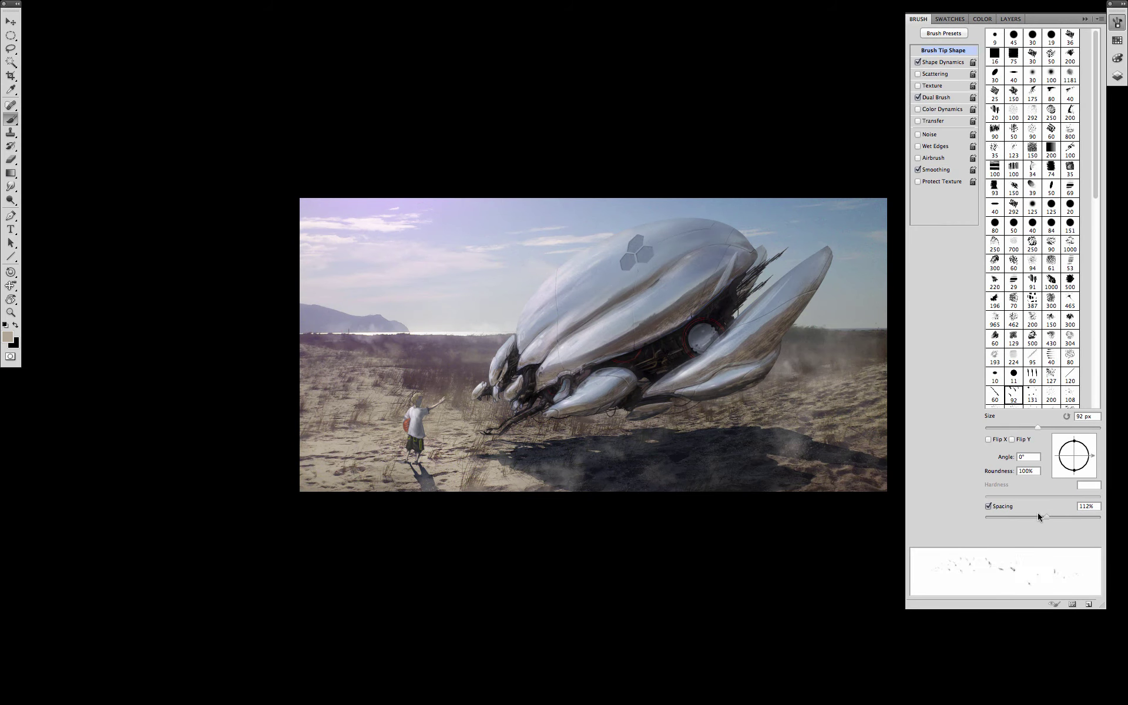
left_click(437, 370, "alt")
key("bracketright")
key("bracketright")
key("bracketright")
key("super+equal")
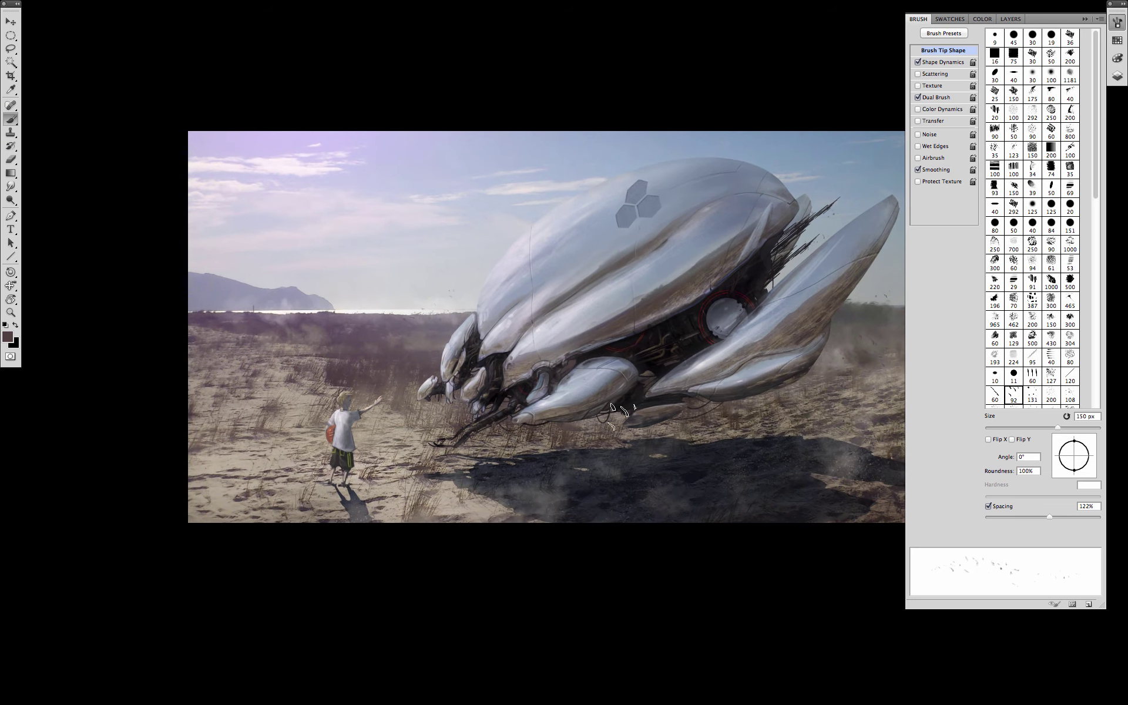
Add a new layer above Layer 26 and clip it to the ship.
left_click(1117, 75)
left_click(1037, 165)
left_click(1037, 168, "alt")
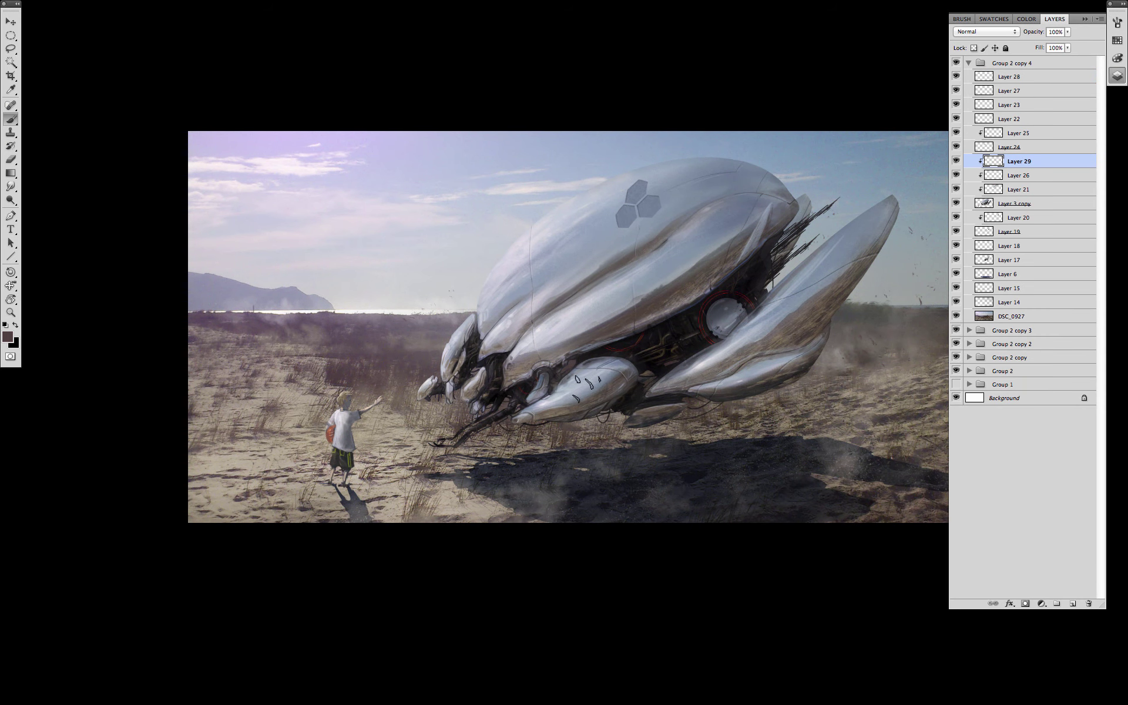
Choose the 9 px hard round brush and shape it into an ellipse with 66° angle, 48% roundness and 35 px size.
right_click(589, 382)
left_click_drag(953, 547, 954, 380)
double_click(655, 404)
left_click(1117, 23)
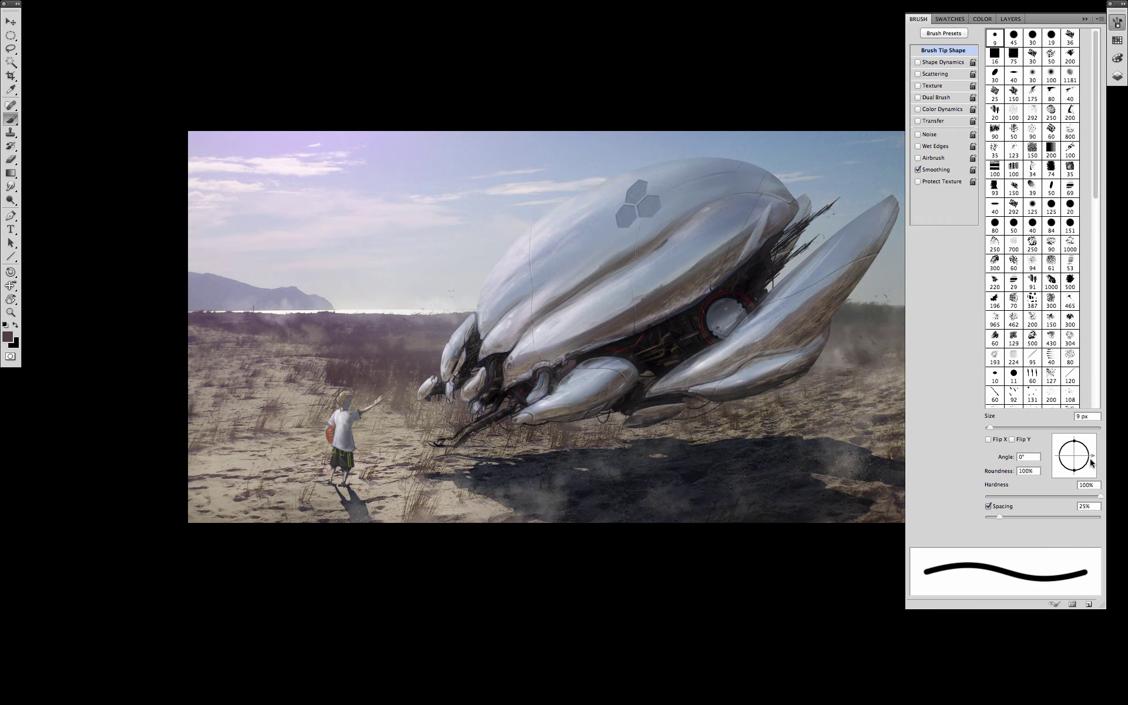
mouse_move(1092, 457)
left_mouse_down()
mouse_move(1086, 441)
mouse_move(1080, 460)
mouse_move(1081, 438)
left_mouse_up()
key("bracketright")
key("bracketright")
key("bracketright")
key("bracketright")
key("bracketright")
key("bracketright")
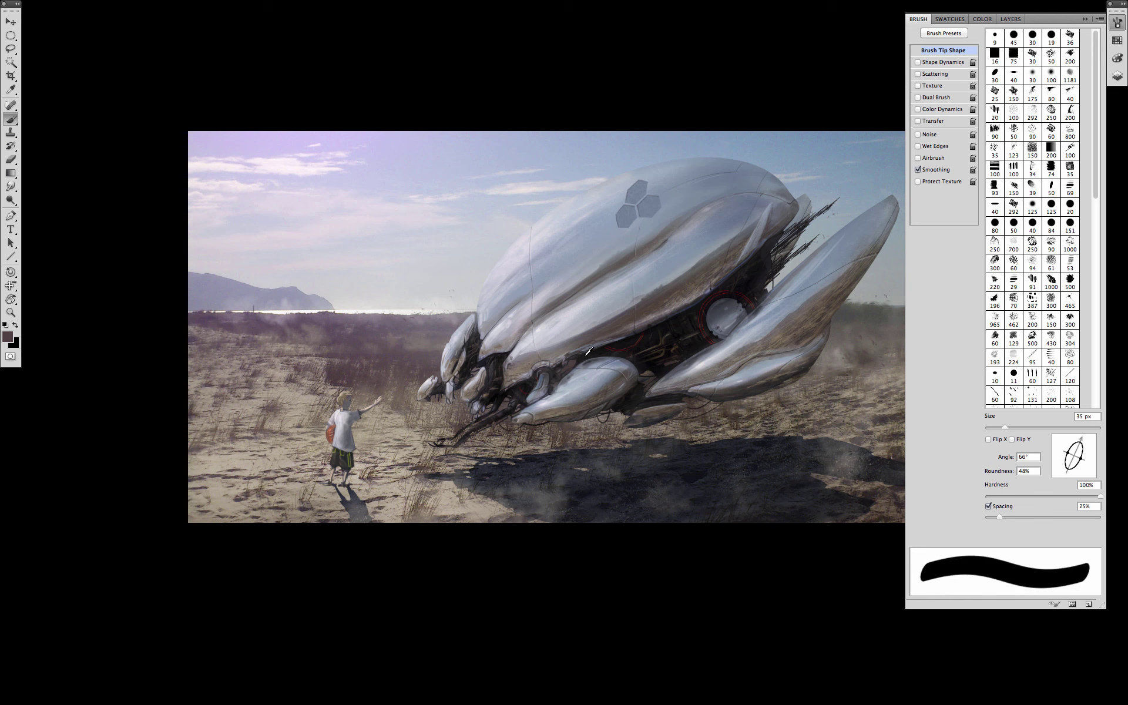
Stamp a row of small dark oval holes near the lower shell's front edge, reducing the brush to 25 px.
left_click(555, 364, "alt")
left_click(553, 358)
key("bracketleft")
key("bracketleft")
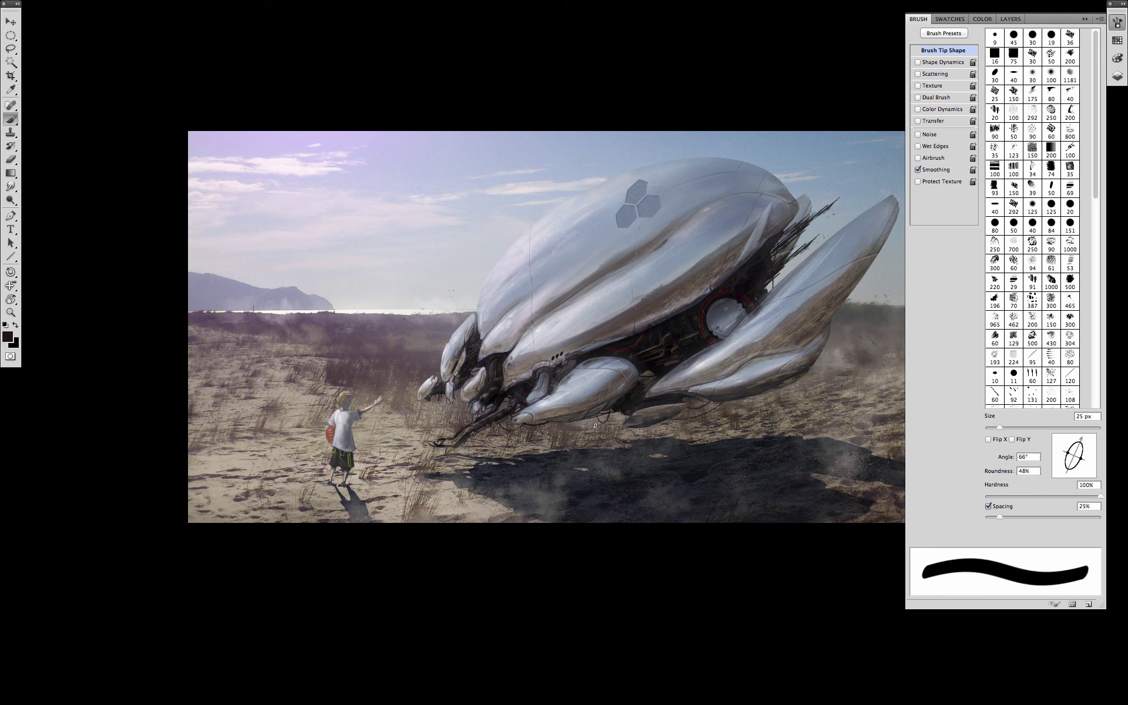
Set the brush to 43° angle, 24% roundness and 90 px, and stamp a dark slot in the centre of the round disc.
left_click_drag(1080, 441, 1077, 458)
key("bracketright")
key("bracketright")
key("bracketright")
key("bracketright")
key("bracketright")
key("bracketright")
key("bracketright")
left_click_drag(1085, 445, 1086, 444)
key("bracketright")
key("bracketright")
left_click(729, 320)
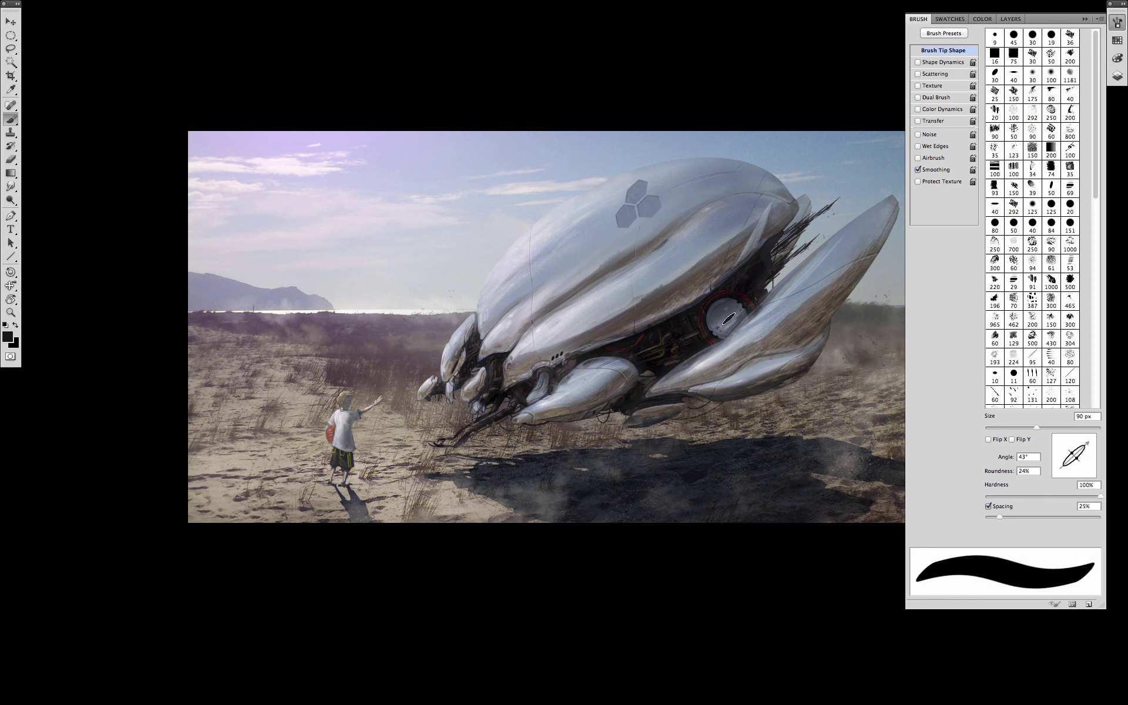
Stamp smaller slots on the round disc, set the brush spacing to 312% and shrink the brush to 10 px.
key("bracketleft")
key("bracketleft")
key("bracketleft")
key("bracketleft")
key("bracketleft")
key("bracketleft")
key("bracketleft")
left_click_drag(999, 518, 1078, 519)
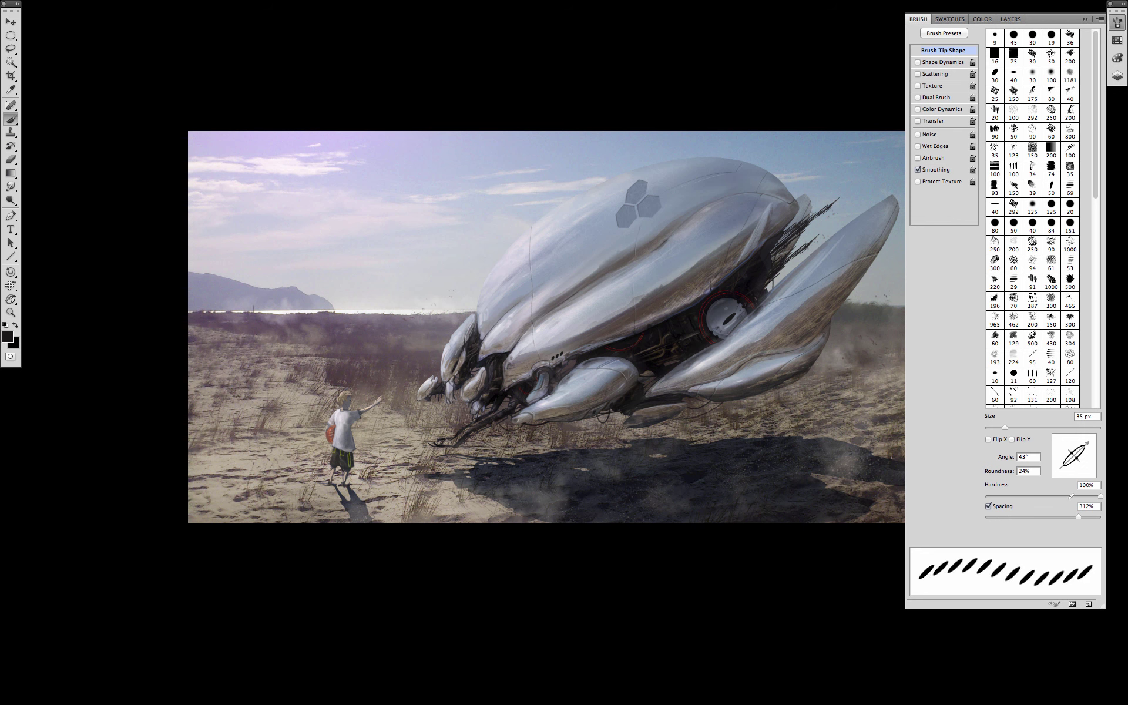
key("bracketleft")
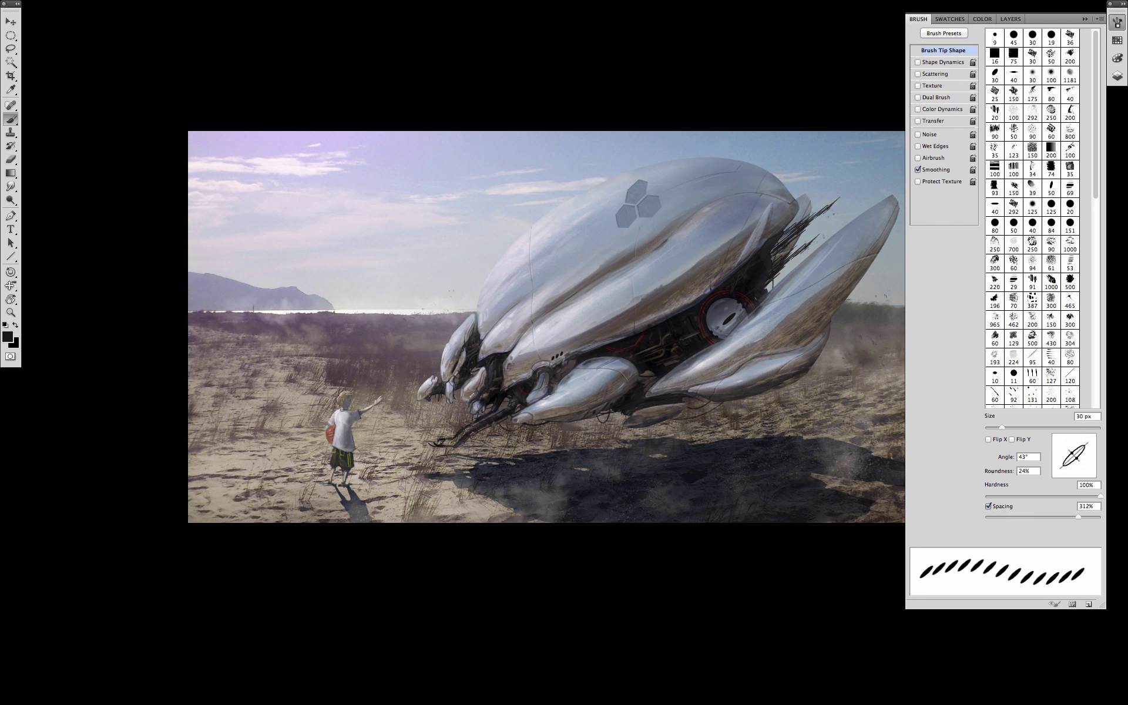
key("bracketleft")
key("bracketleft")
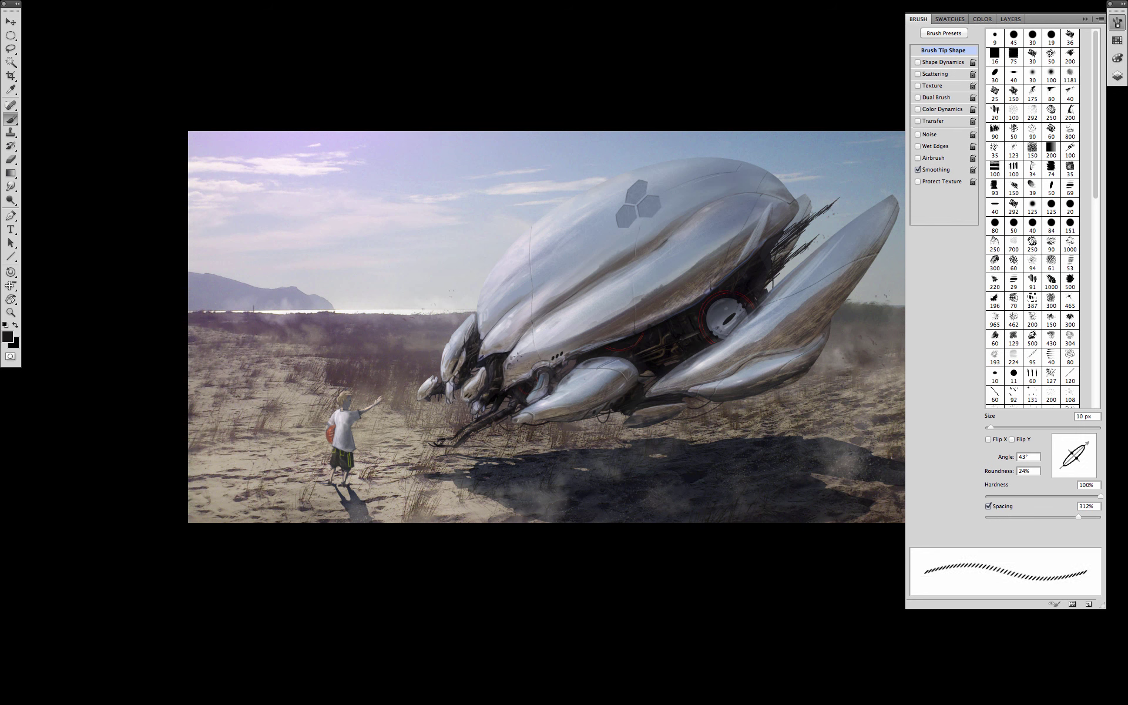
Set the elliptical brush to an angle of -131° and a spacing of 1%.
mouse_move(1087, 445)
left_mouse_down()
mouse_move(1074, 437)
mouse_move(1057, 454)
mouse_move(1062, 470)
left_mouse_up()
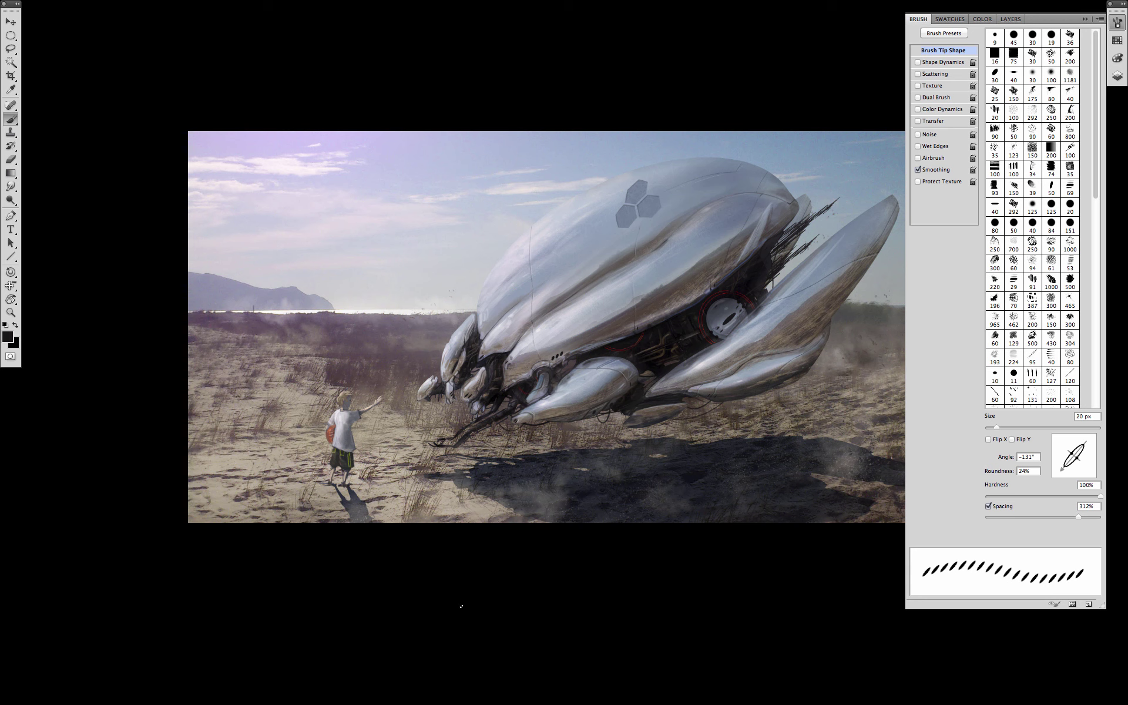
left_click_drag(1078, 517, 978, 529)
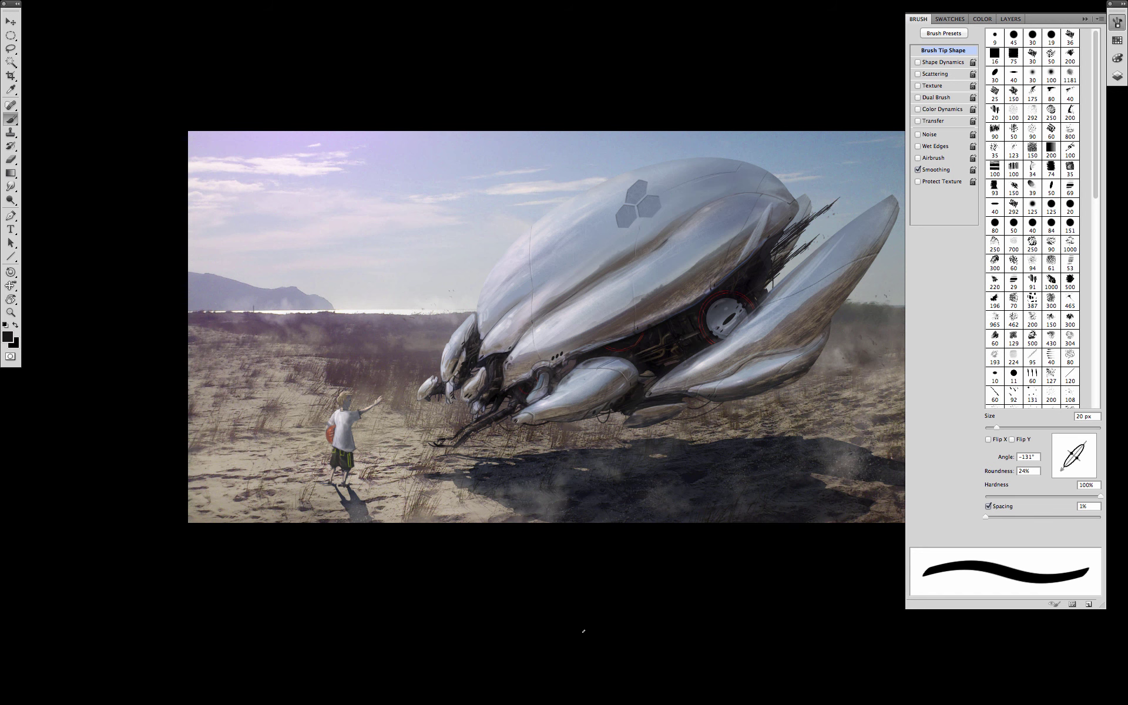
left_click(644, 468, "alt")
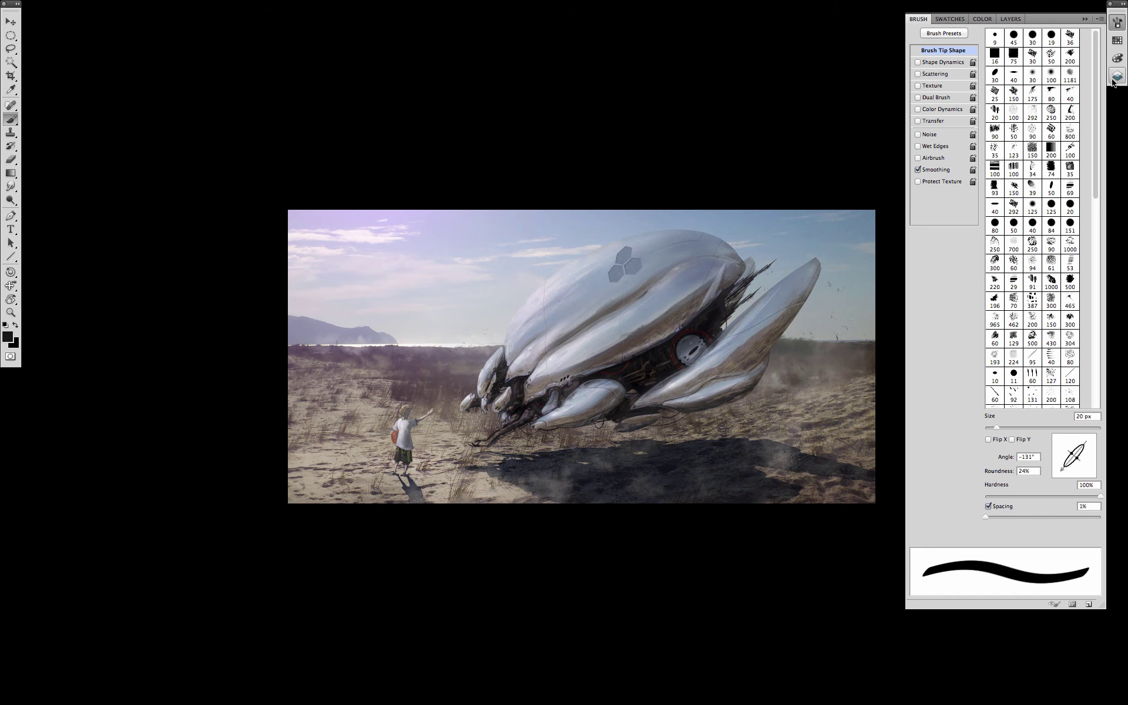
On Layer 29, choose a small brush, make the foreground white and add fine highlights near the upper shell's front seam.
key("F7")
left_click(590, 413, "super")
left_click(587, 413, "super")
left_click_drag(547, 443, 561, 452)
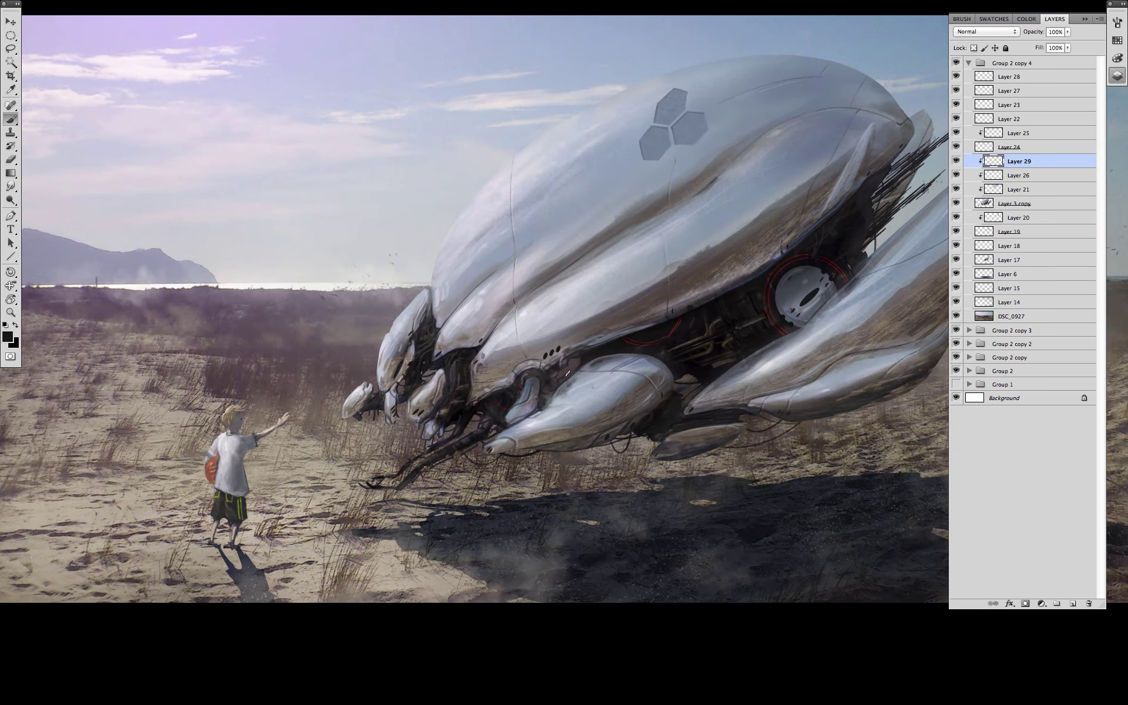
right_click(557, 453)
left_click(551, 457)
left_click(574, 324, "alt")
left_click(5, 325)
left_click(15, 325)
left_click(493, 189)
key("super+minus")
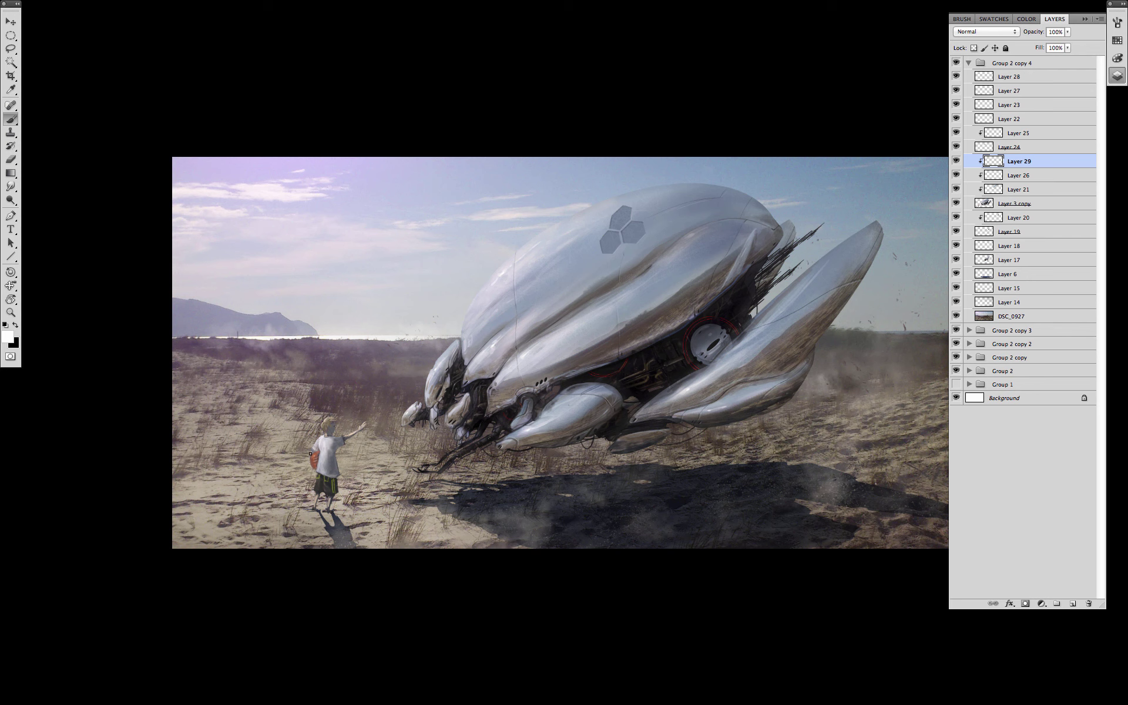
Choose the soft 30 px brush and add a new layer above Layer 29.
left_click(735, 455, "alt")
left_click_drag(807, 438, 790, 423)
right_click(624, 463)
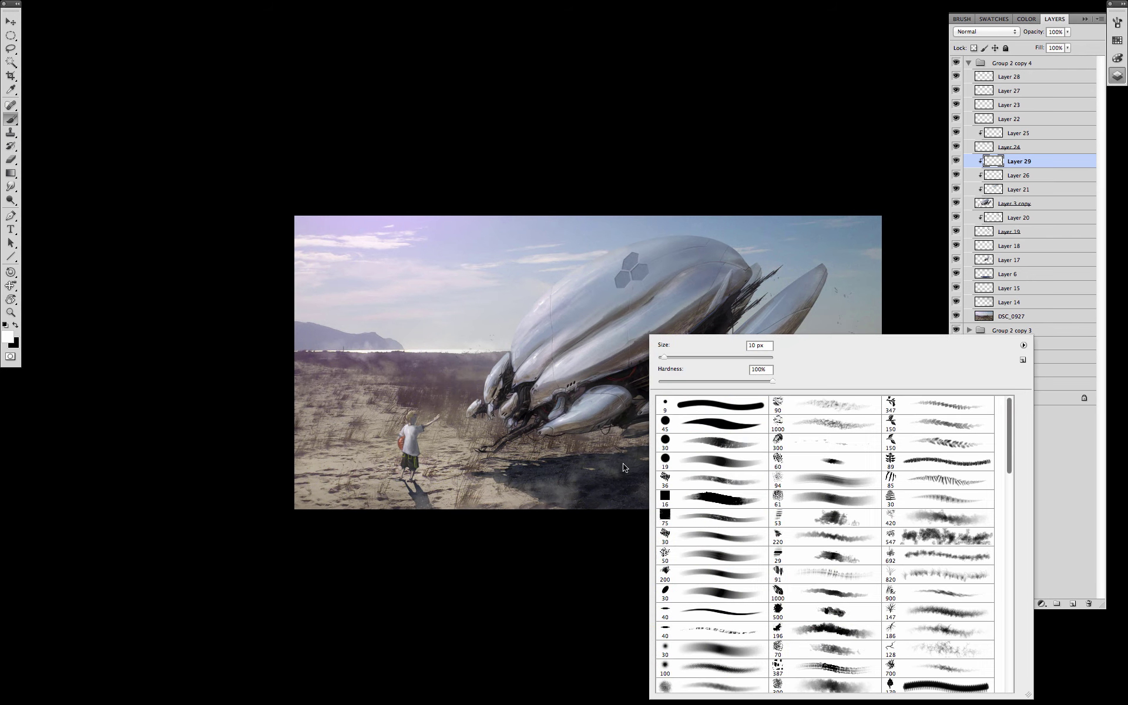
double_click(708, 651)
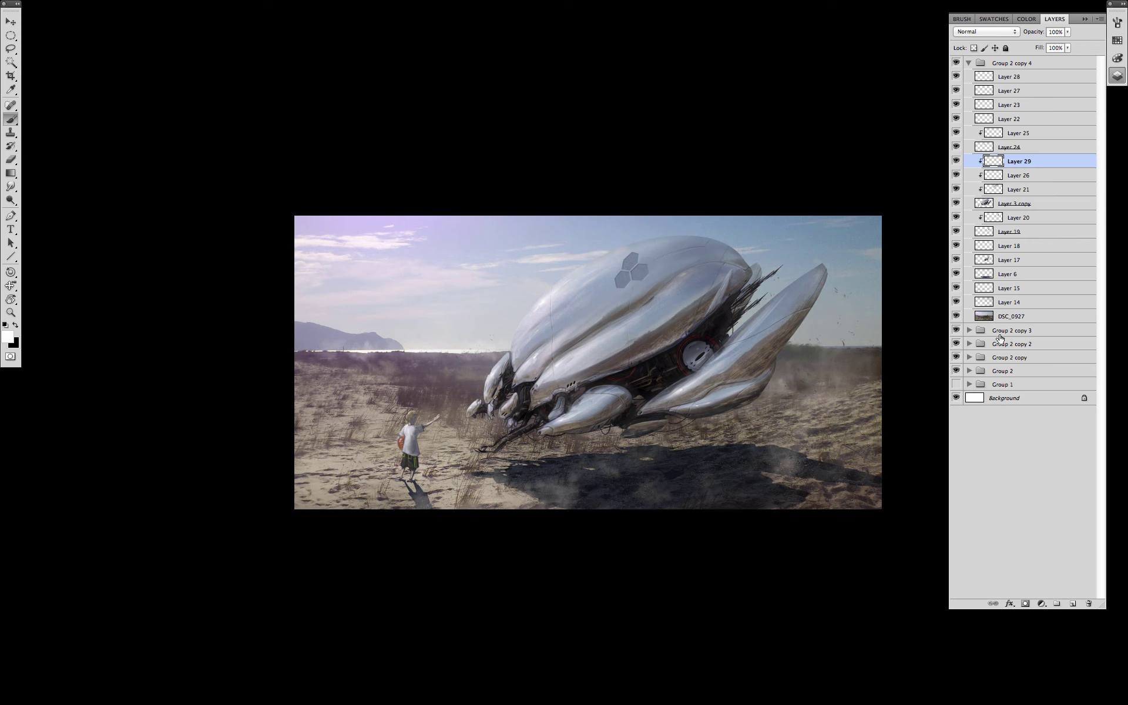
key("ctrl+shift+alt+n")
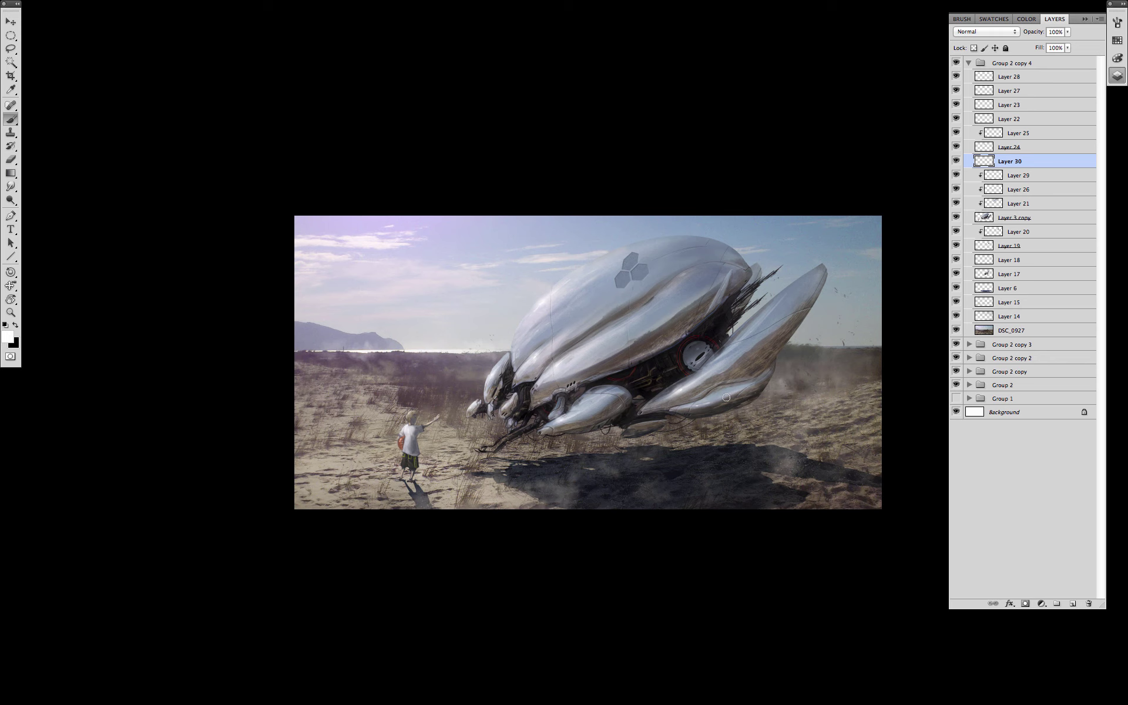
On Layer 29, paint small touch-ups along the shell's front edge and front pods with colours sampled from the hull.
left_click(736, 287, "alt")
left_click(1024, 177)
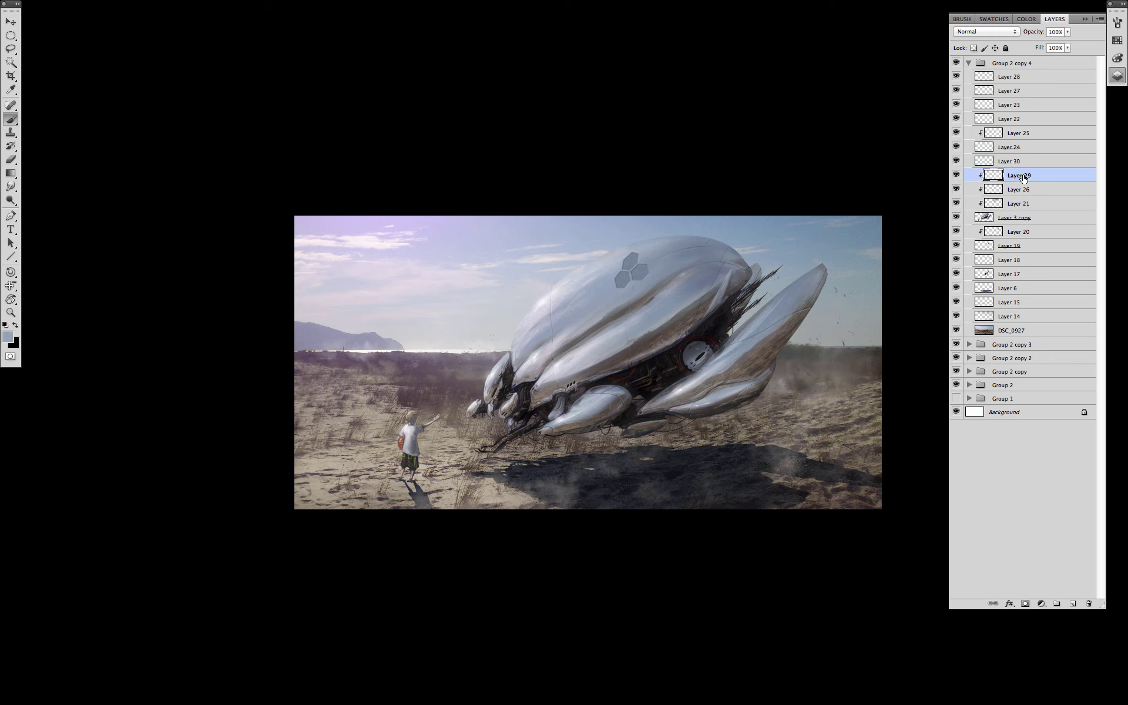
left_click_drag(539, 318, 552, 305)
left_click(529, 343, "alt")
left_click(517, 352, "alt")
left_click(507, 395, "alt")
left_click_drag(513, 361, 520, 370)
left_click(562, 326, "alt")
left_click(968, 63)
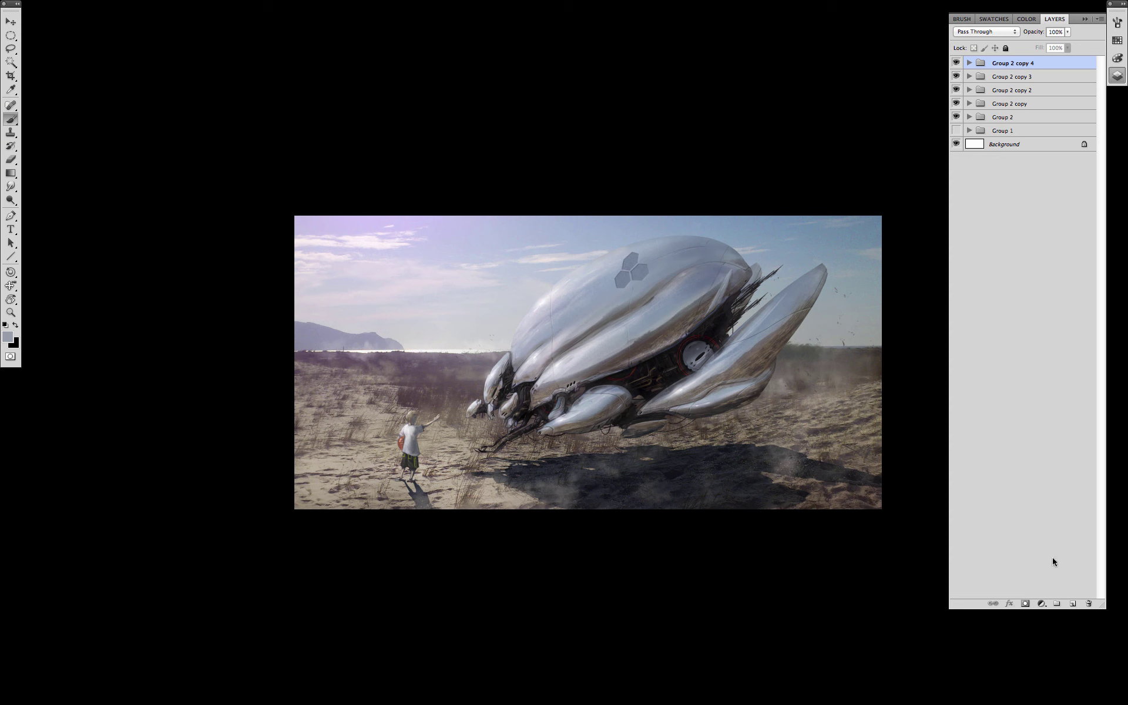
Add a Color Balance adjustment layer above Layer 28 in Group 2 copy 4.
left_click(969, 63)
left_click(1037, 77)
left_click(1042, 603)
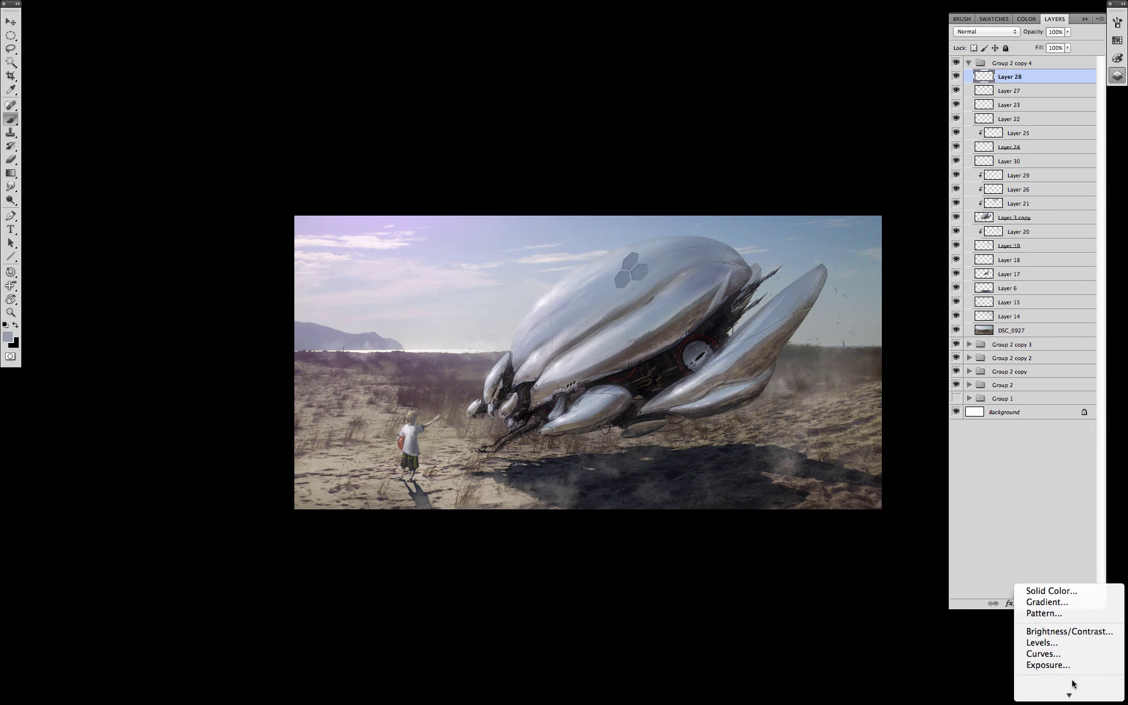
left_click(1070, 614)
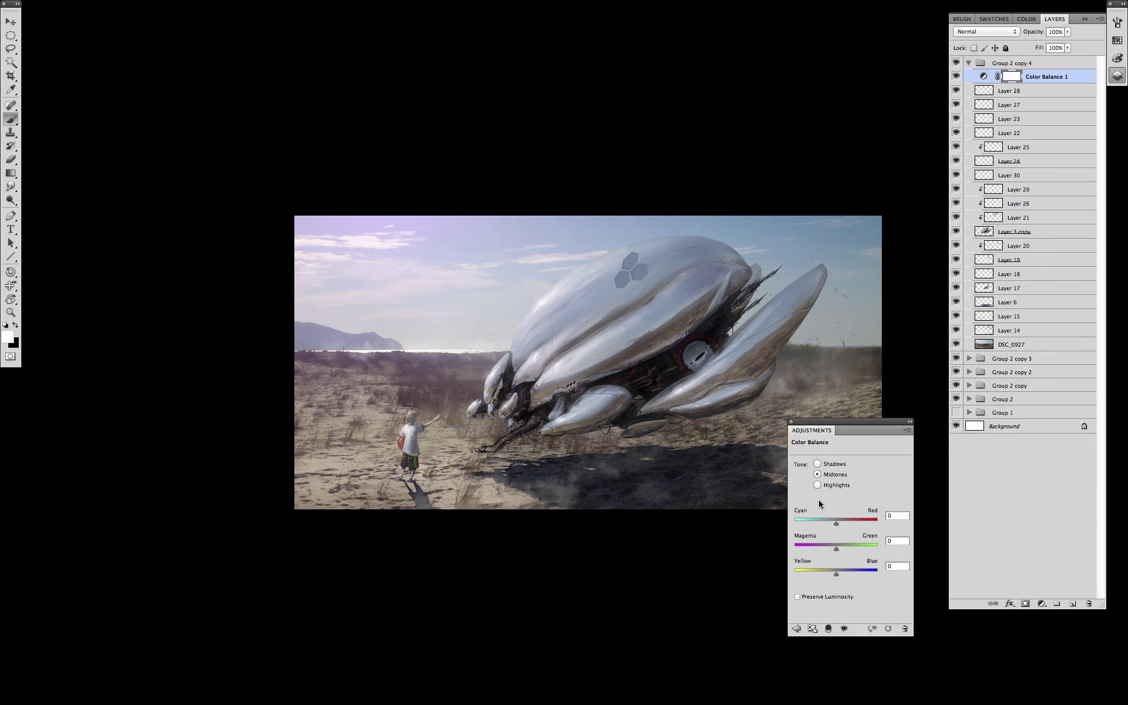
Shift the Color Balance highlights slightly toward yellow and red, and the shadows slightly toward yellow.
left_click(817, 485)
left_click_drag(836, 573, 830, 575)
left_click_drag(836, 523, 841, 523)
left_click(817, 463)
mouse_move(837, 574)
left_mouse_down()
mouse_move(850, 577)
mouse_move(838, 524)
mouse_move(832, 574)
left_mouse_up()
left_click(825, 476)
left_click(791, 423)
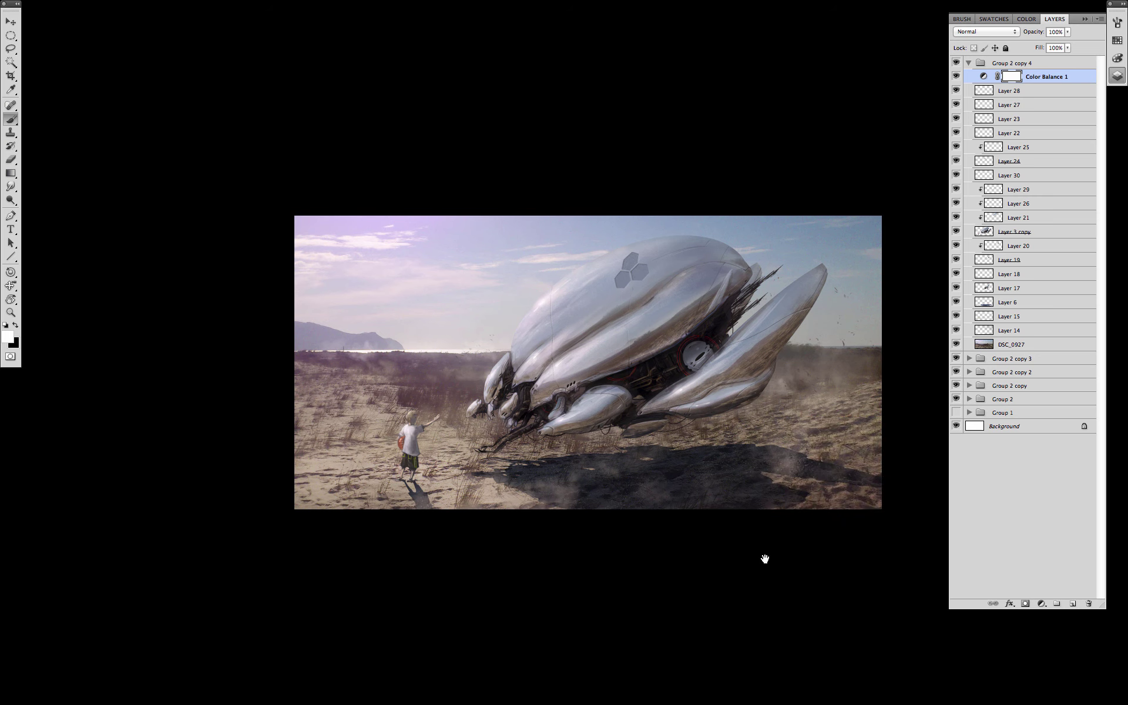
Add a Curves adjustment layer above Color Balance 1.
scroll(763, 558, "down", 2)
left_click(1041, 603)
left_click(1039, 678)
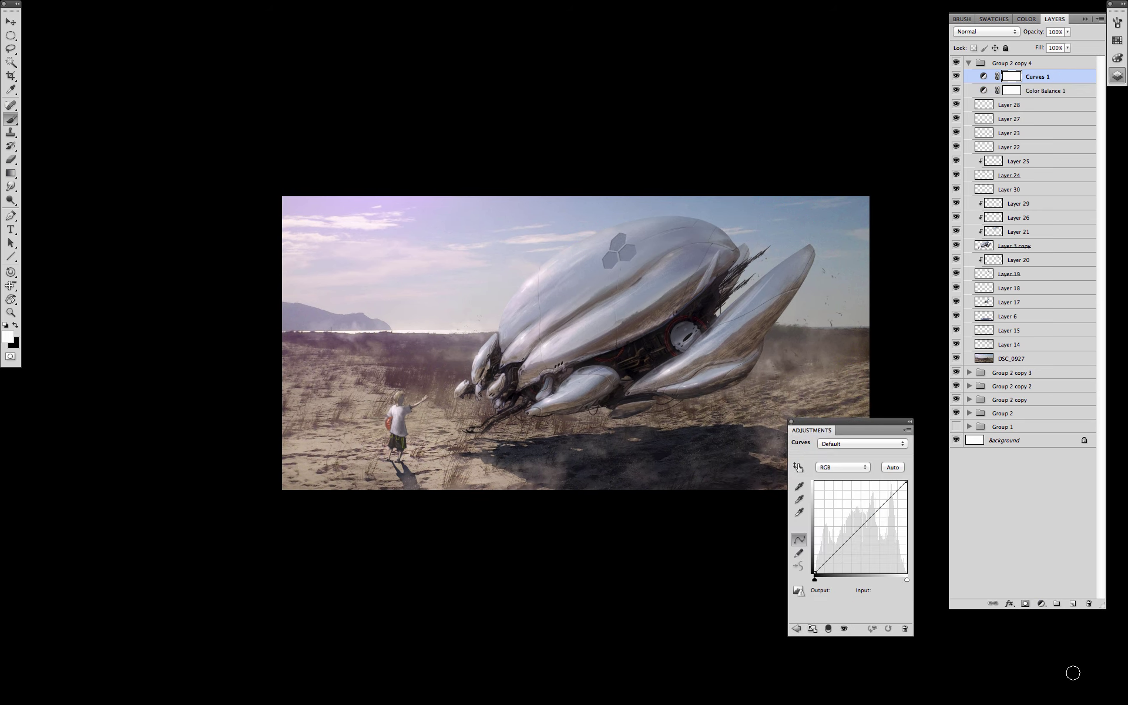
left_click(792, 423)
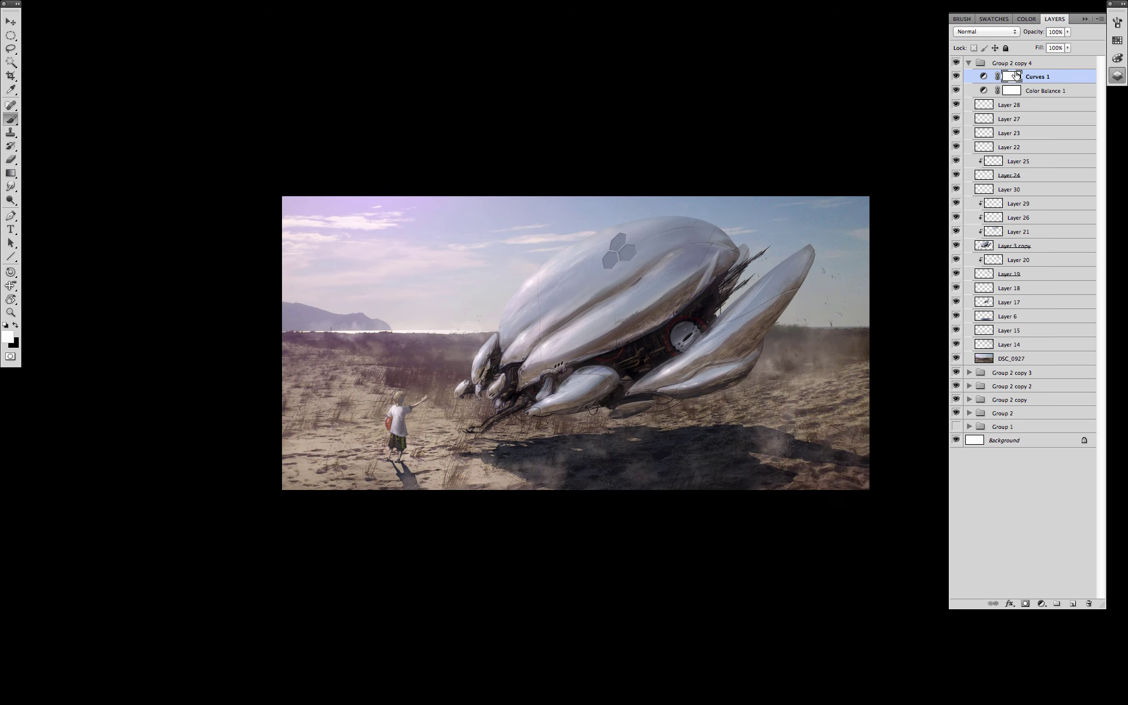
key("super+m")
key("Escape")
On the Curves layer, slightly lower the white end of the RGB curve, lift the midtones and add a shadow point.
double_click(984, 77)
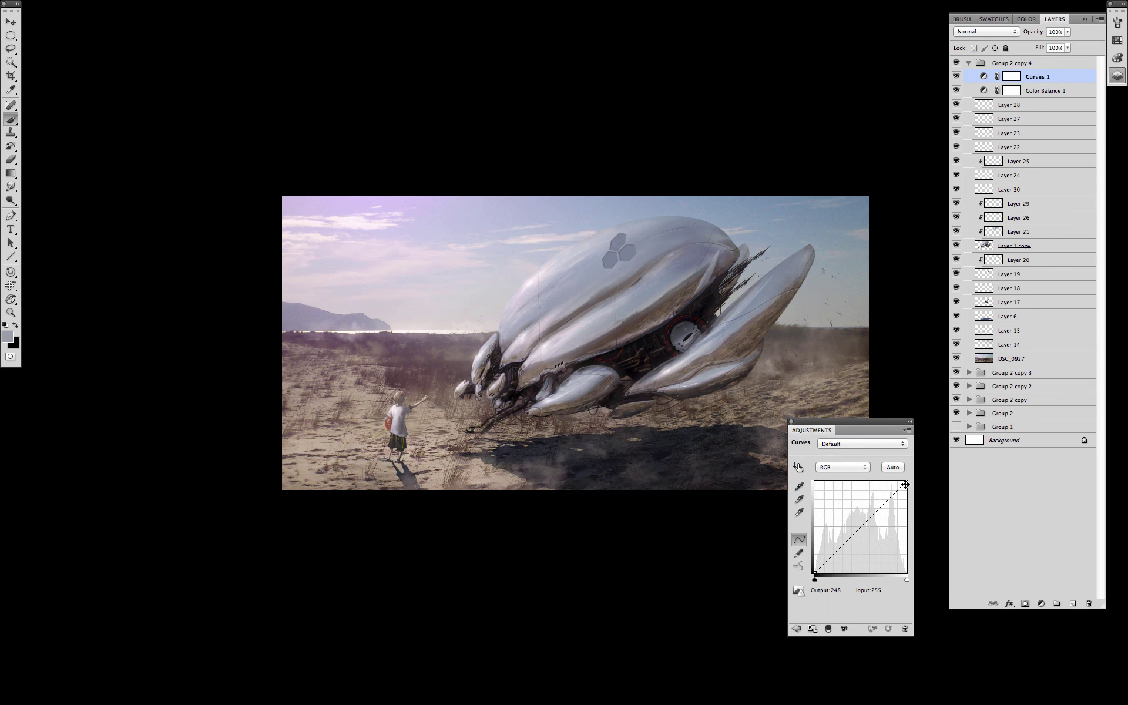
mouse_move(849, 541)
left_mouse_down()
mouse_move(874, 513)
mouse_move(855, 531)
left_mouse_up()
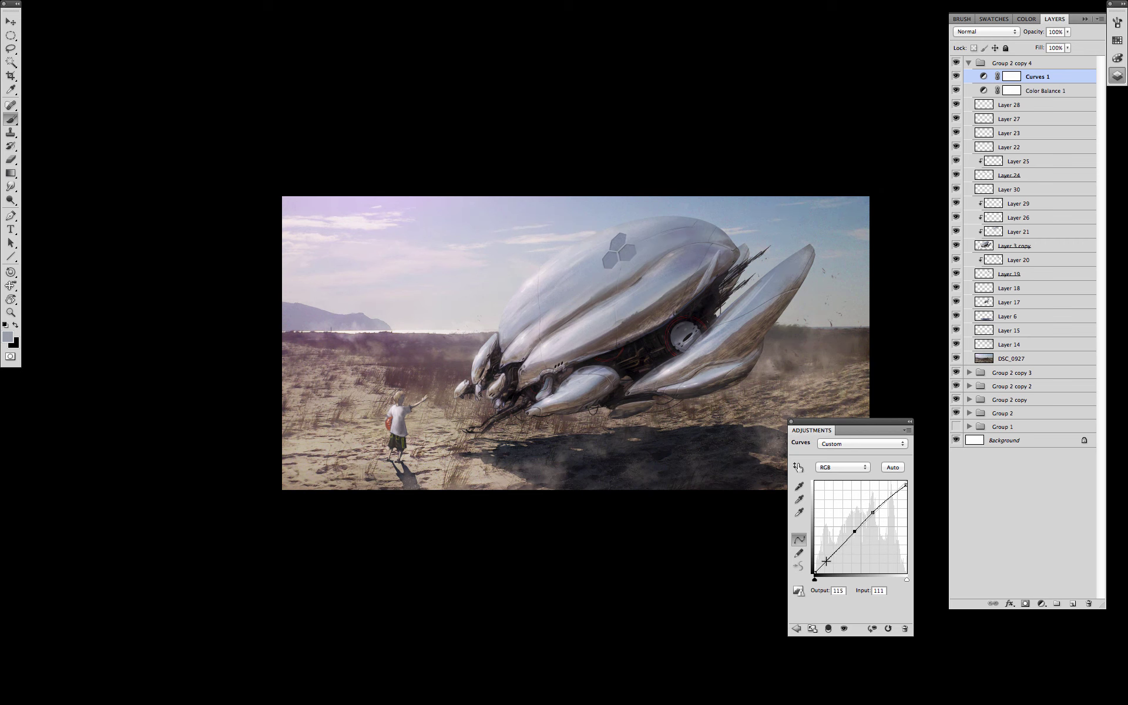
left_click(828, 561)
left_click(791, 421)
Reduce the Curves adjustment layer's opacity to 39%.
left_click(1067, 32)
left_click_drag(1073, 44, 1035, 45)
left_click(825, 639)
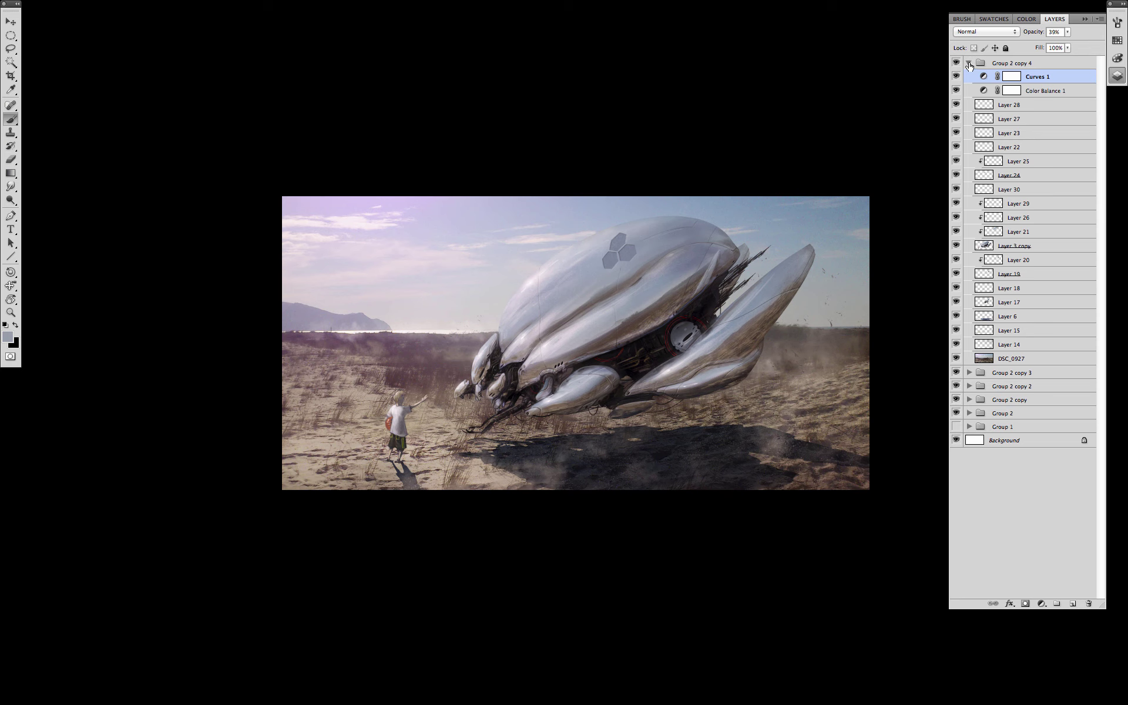
Hide the Curves 1 and Color Balance 1 adjustment layers.
left_click(969, 62)
left_click(969, 63)
left_click_drag(957, 76, 956, 89)
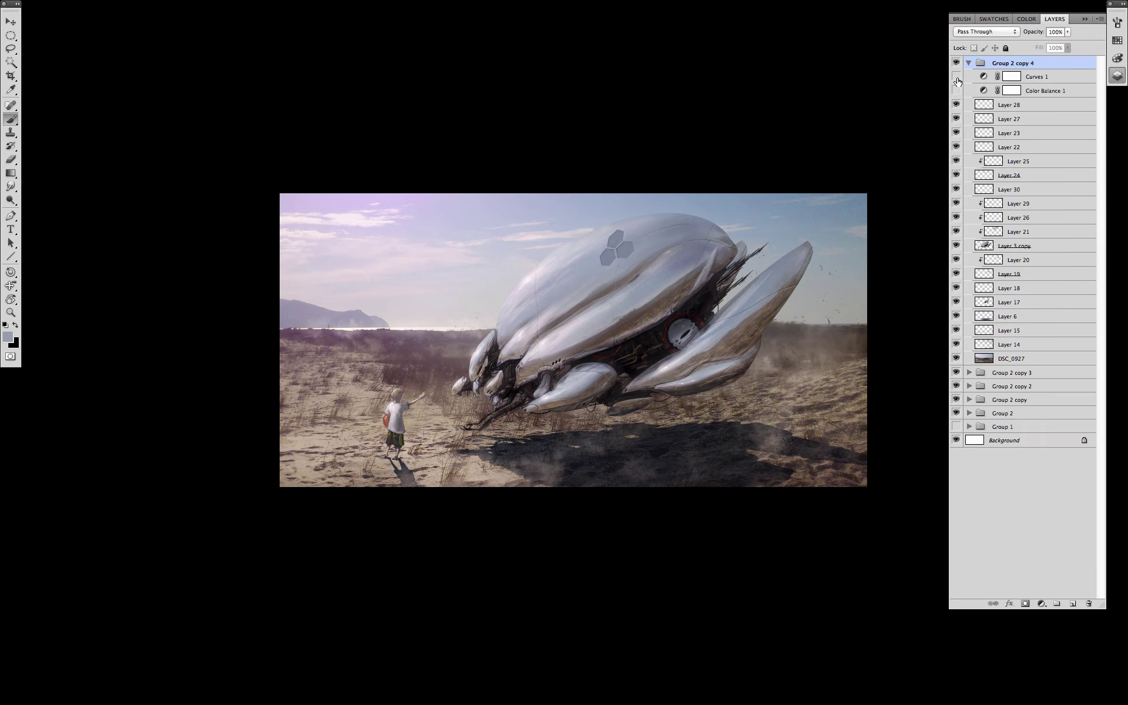
On Layer 29, touch up the boy's shirt and raised arm with small strokes in colours sampled from the image.
left_click(1022, 207)
left_click(402, 414, "alt")
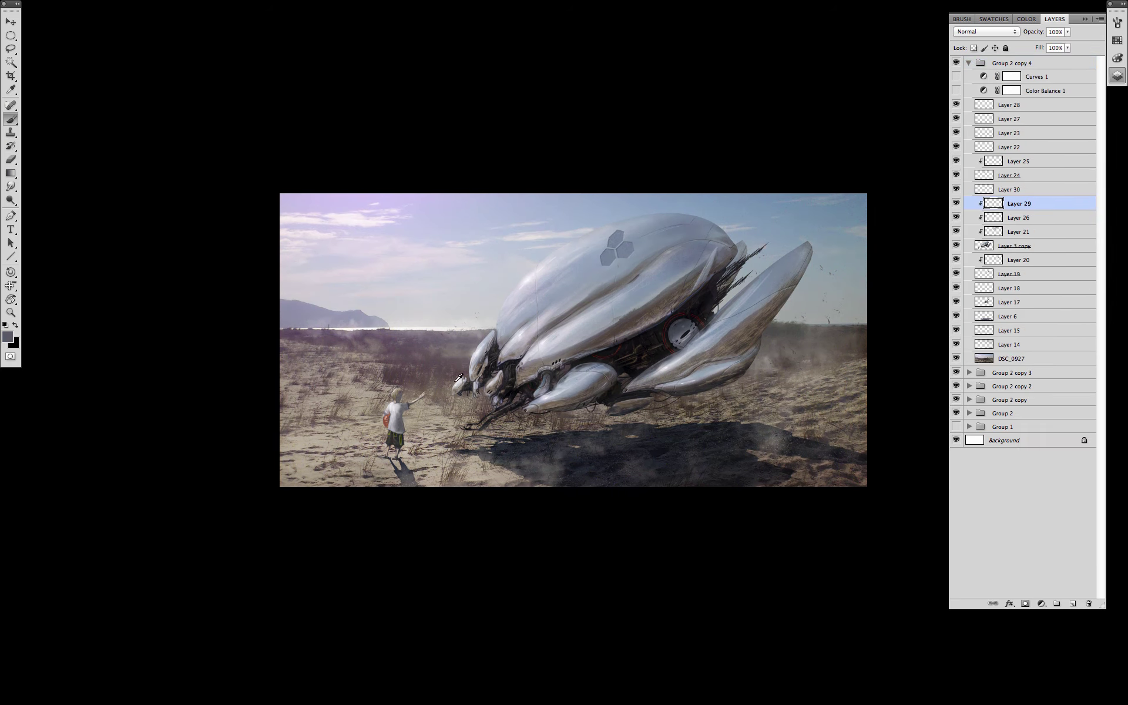
left_click(523, 275, "alt")
left_click(404, 415, "alt")
left_click(403, 413, "alt")
left_click(405, 418, "alt")
left_click(405, 414, "alt")
left_click(411, 409, "alt")
left_click(403, 431, "alt")
left_click(400, 416, "alt")
left_click(401, 416, "alt")
left_click(394, 413, "alt")
left_click(413, 402, "alt")
Collapse Group 2 copy 4, fit the whole painting to the screen and hide all panels to review it.
left_click(969, 63)
left_click(1086, 20)
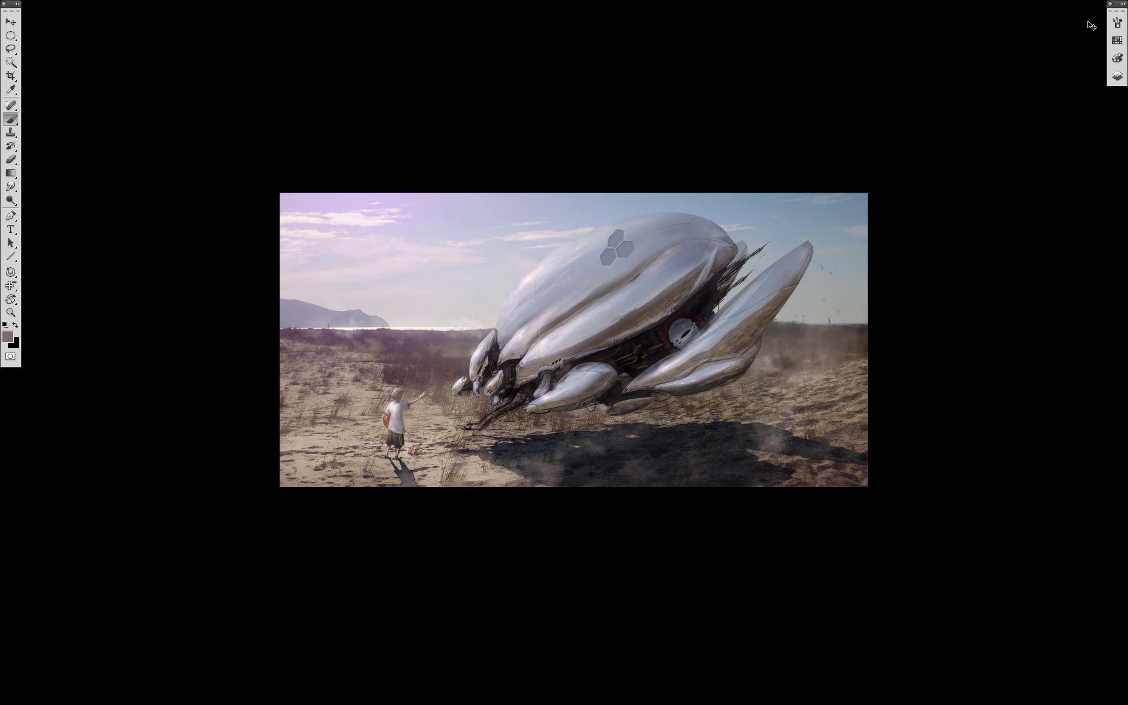
key("super+0")
key("Tab")
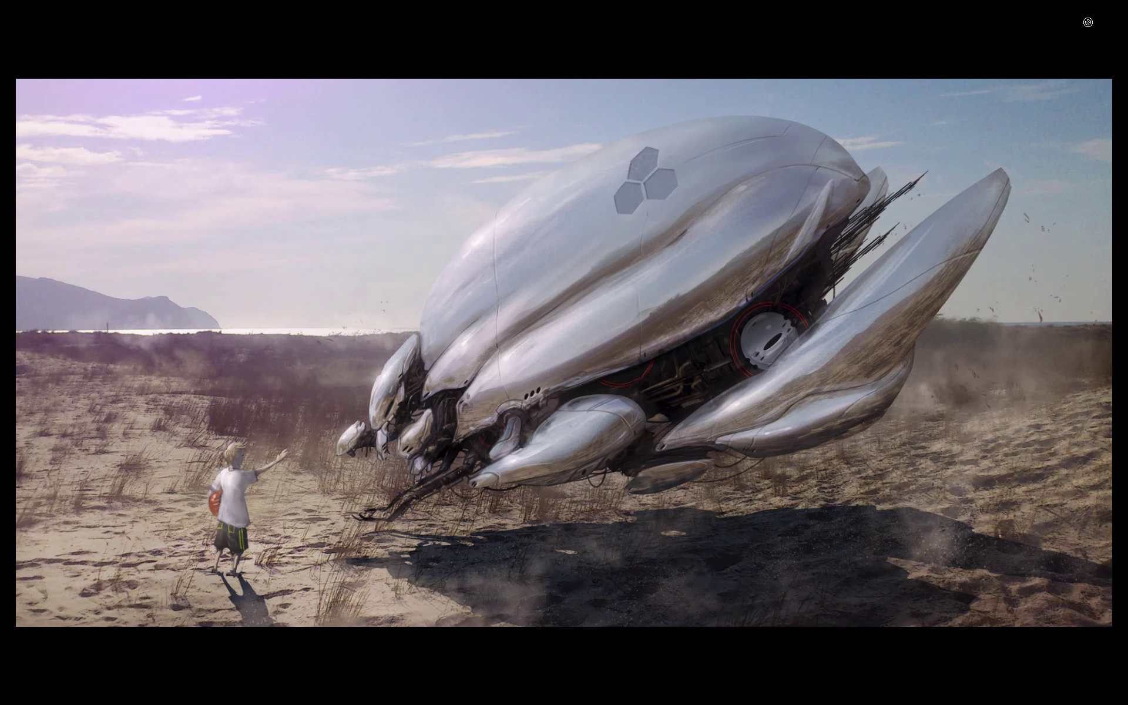